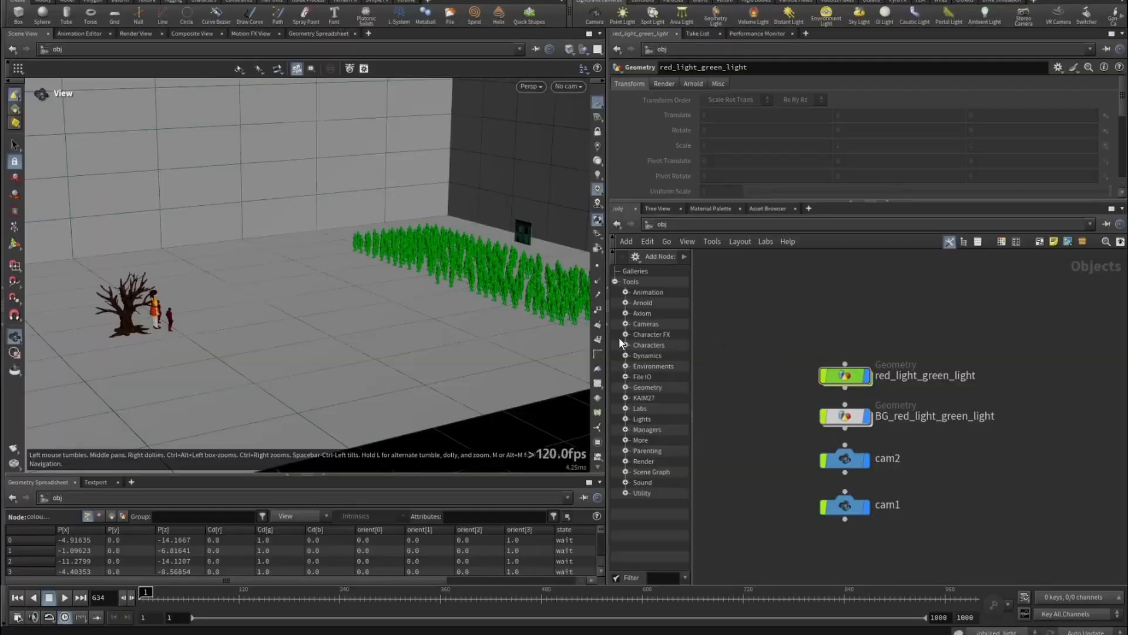
- Open the red_light_green_light geometry network and display its OUT_SETUP null
left_click_drag(332, 294, 355, 288)
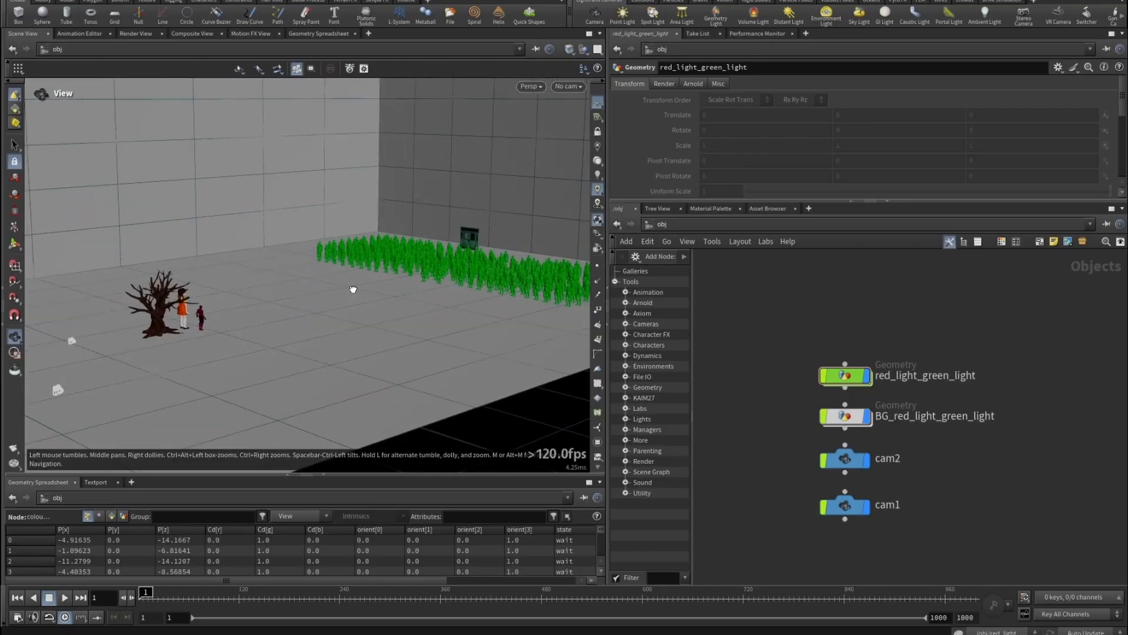
middle_click_drag(354, 288, 359, 305)
mouse_move(860, 385)
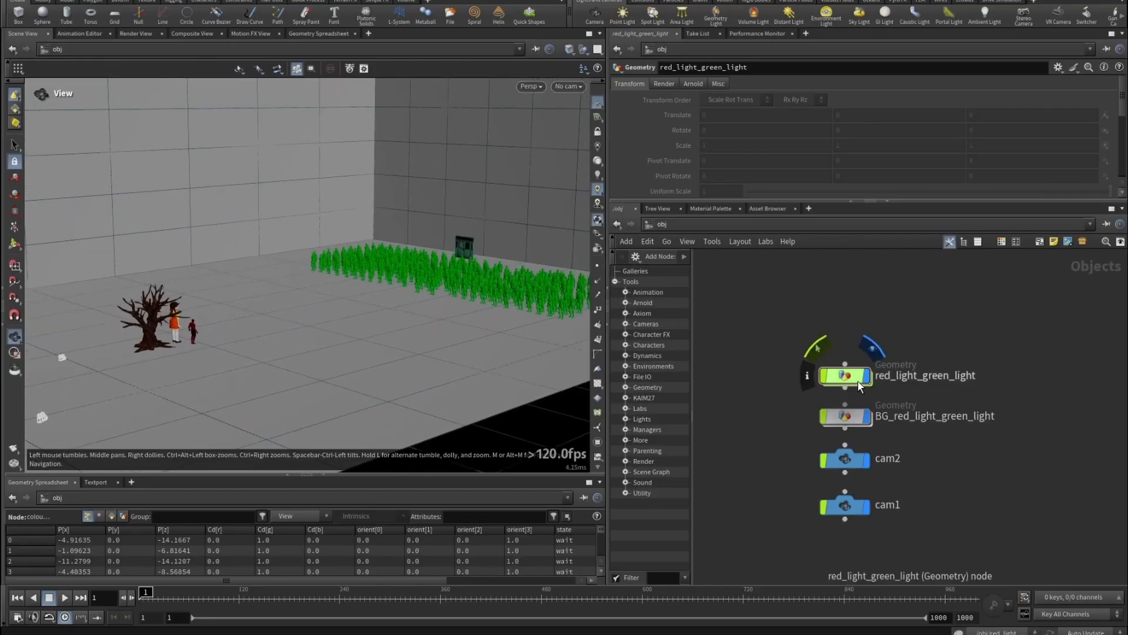
double_click(848, 379)
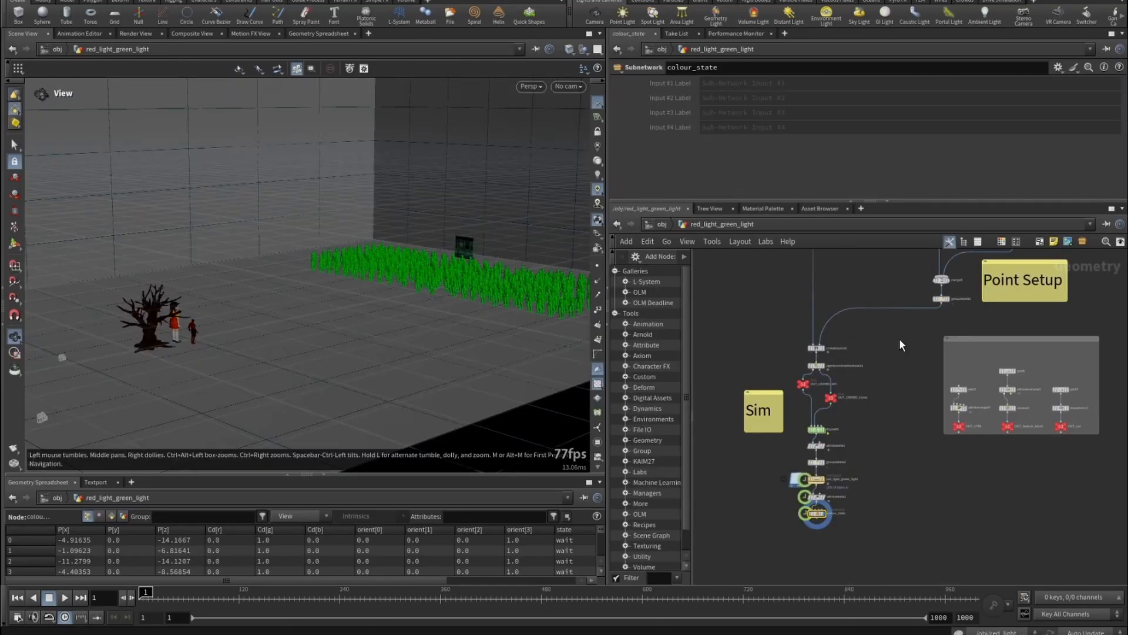
scroll(826, 499, "up", 10)
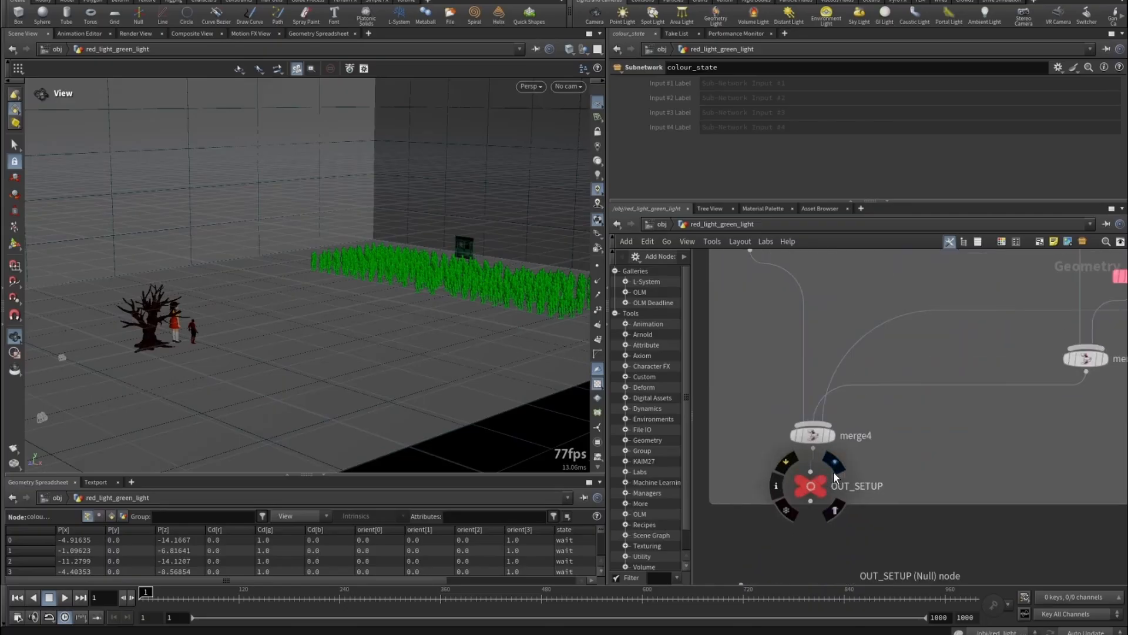
left_click(837, 471)
left_click(798, 468)
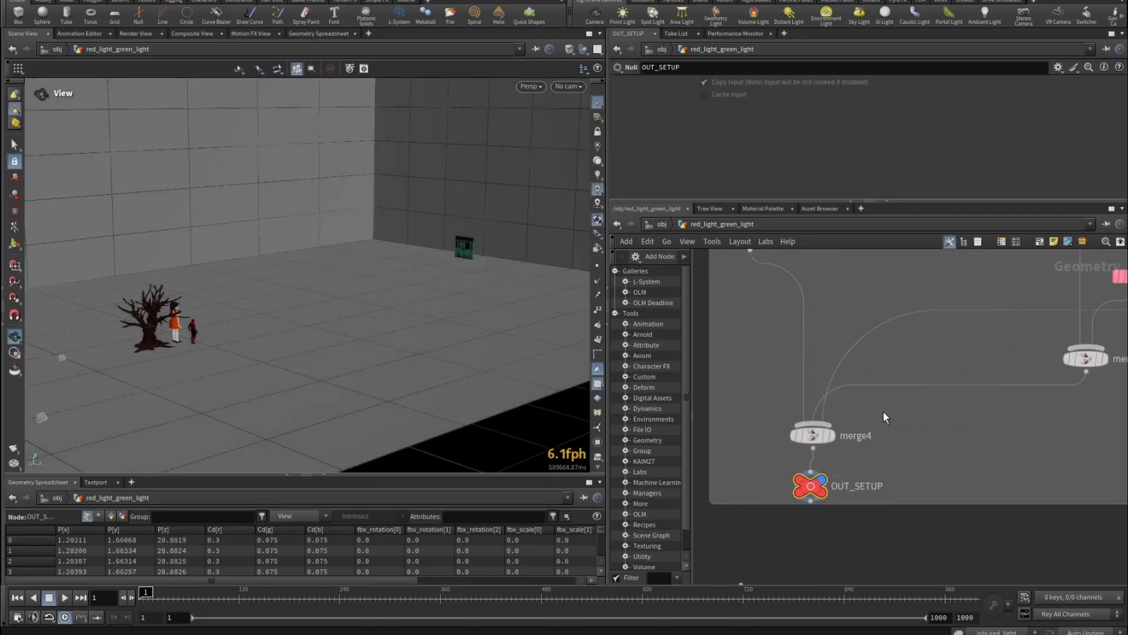
- Display the color2 node in the environment setup and frame its guard figures in the viewport
scroll(883, 412, "down", 5)
middle_click_drag(904, 444, 904, 450)
scroll(824, 383, "up", 5)
left_click(833, 379)
scroll(837, 379, "down", 5)
middle_click_drag(858, 378, 901, 395)
scroll(877, 341, "up", 5)
left_click(876, 387)
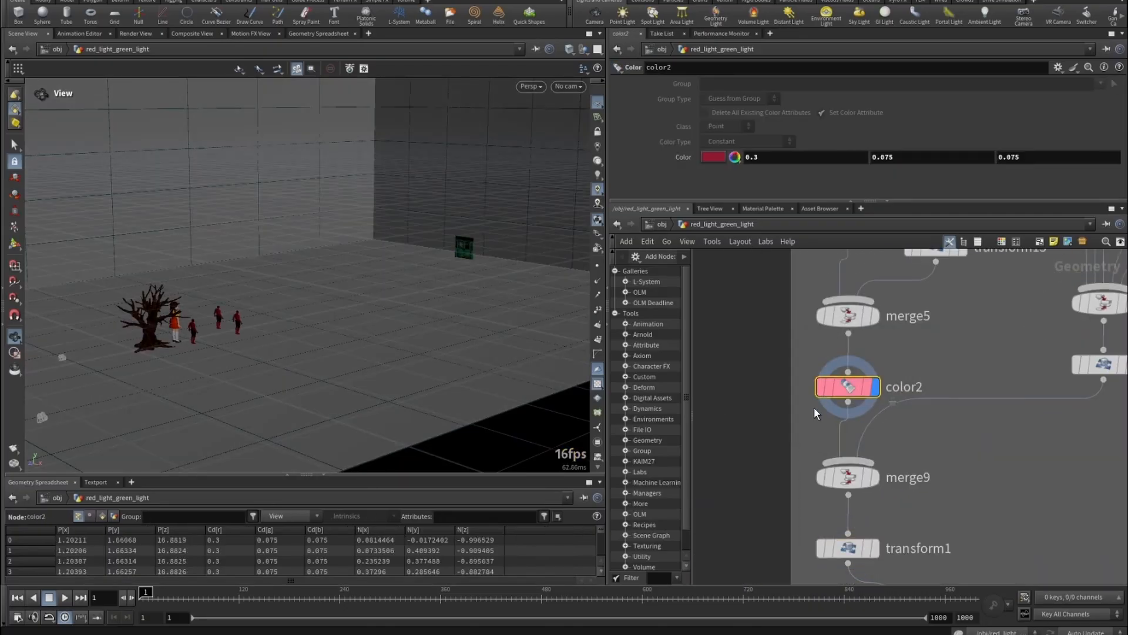
key("f")
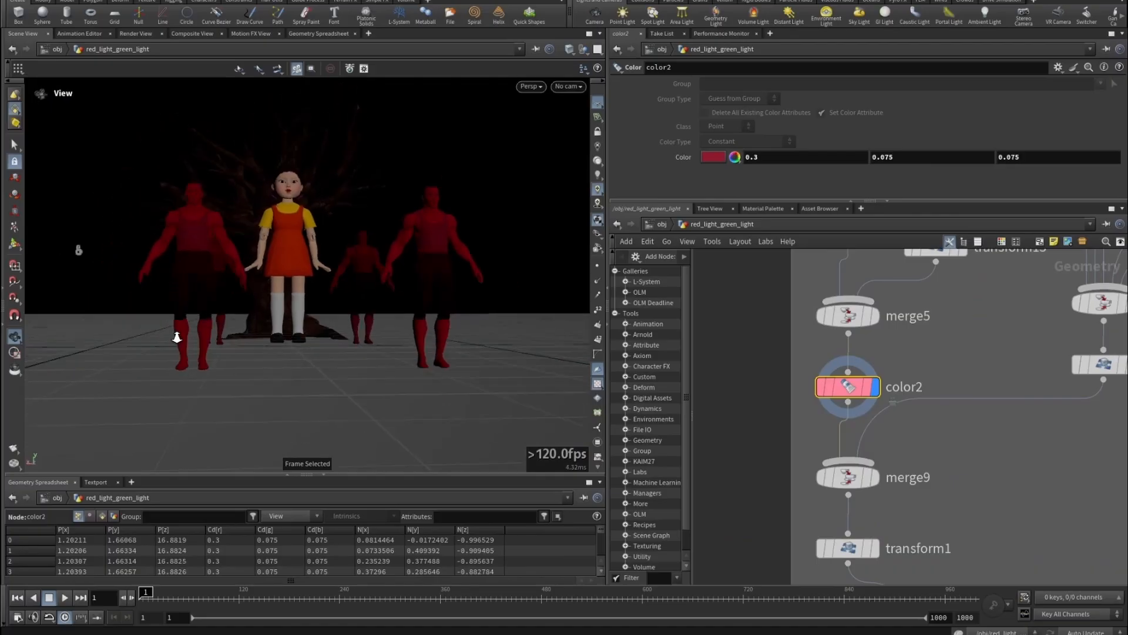
left_click_drag(321, 334, 326, 336)
- Display the transform18 node to inspect the doll and tree models
scroll(918, 407, "down", 5)
middle_click_drag(977, 410, 950, 413)
scroll(999, 391, "up", 5)
left_click(992, 387)
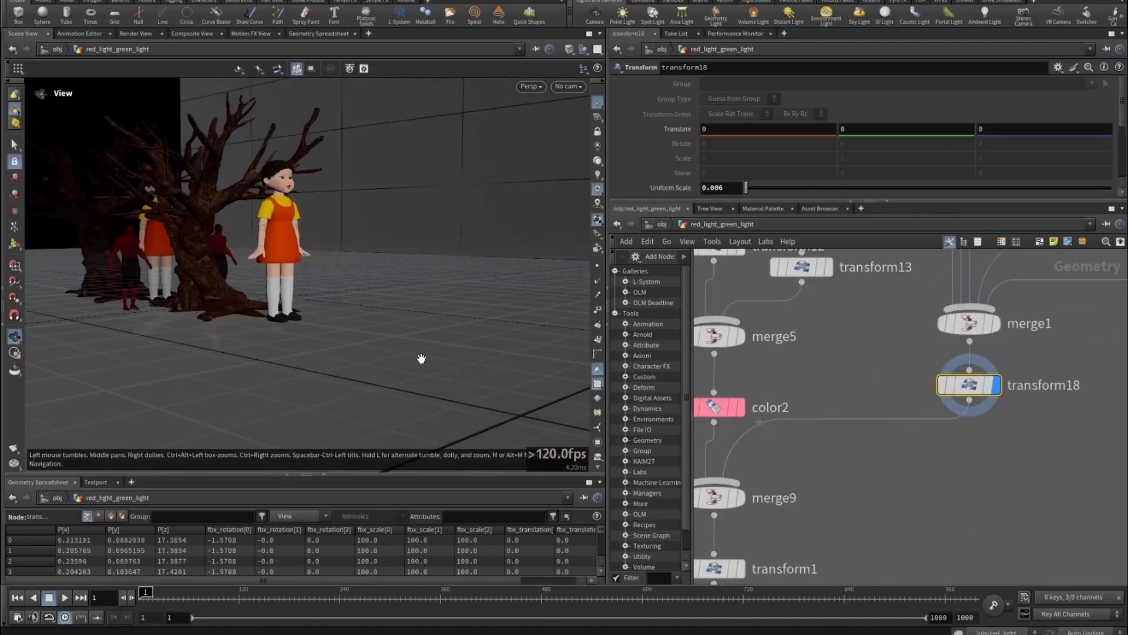
scroll(996, 451, "down", 3)
left_click_drag(261, 258, 289, 263)
- Switch the display back to OUT_SETUP and inspect the complete environment
scroll(922, 406, "down", 5)
middle_click_drag(922, 444, 902, 344)
scroll(875, 493, "up", 3)
left_click(877, 492)
left_click_drag(243, 253, 506, 181)
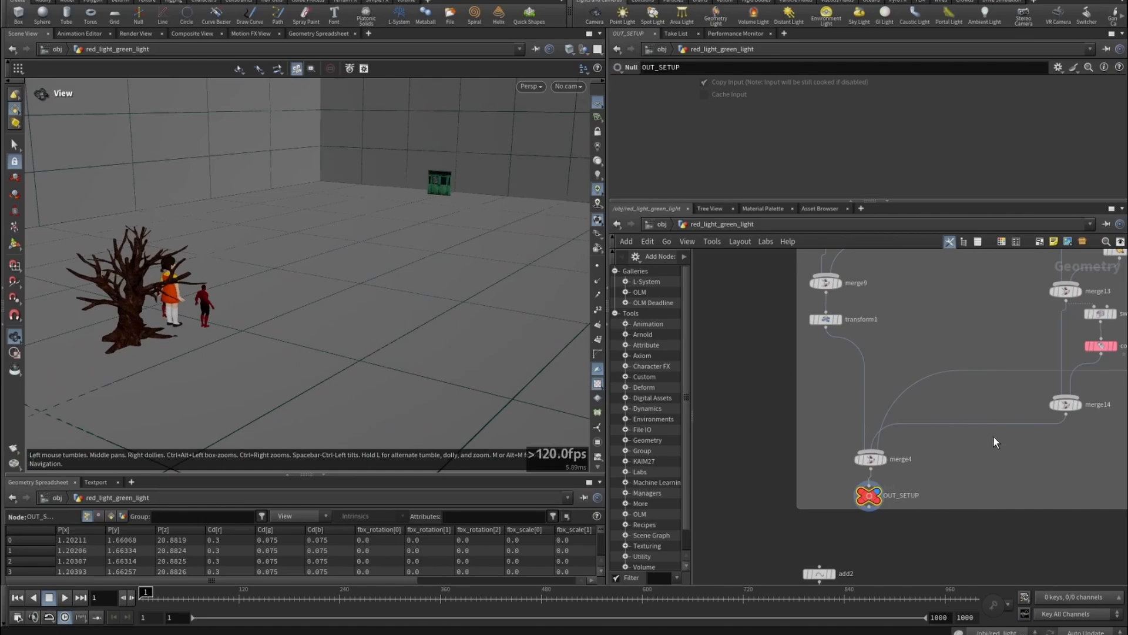
- Examine the Agent Setup node group, from agent1 and fbxanimimport2 down the chain
scroll(939, 457, "down", 3)
scroll(824, 451, "down", 3)
middle_click_drag(852, 411, 894, 309)
middle_click_drag(791, 498, 881, 423)
scroll(807, 409, "up", 5)
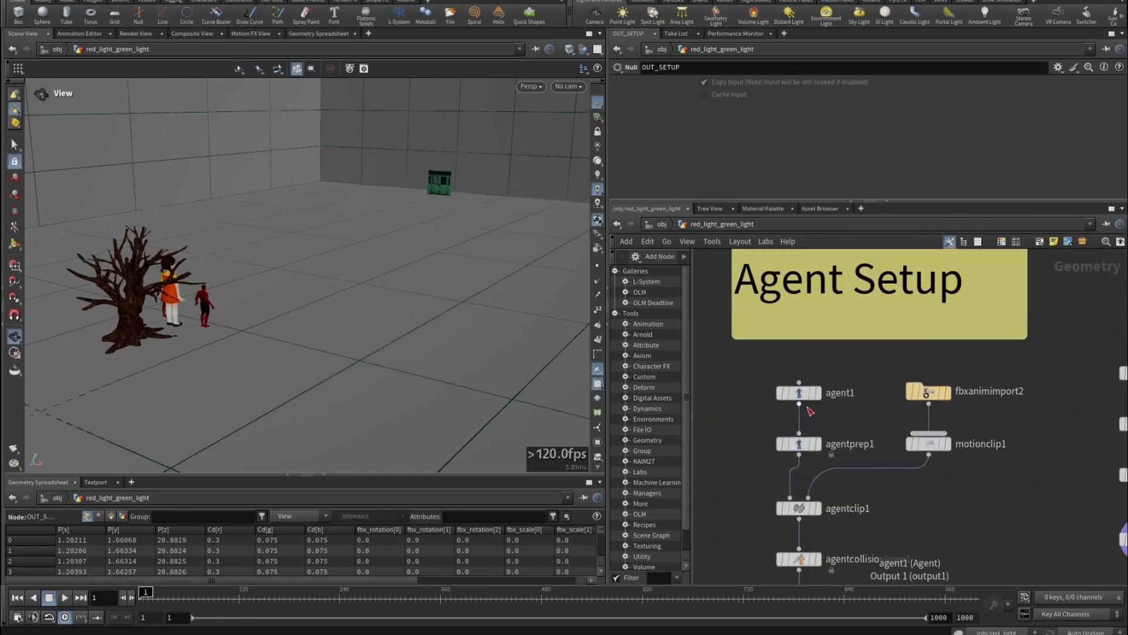
scroll(811, 415, "down", 3)
middle_click_drag(895, 475, 900, 427)
scroll(899, 427, "down", 2)
left_click_drag(783, 291, 918, 498)
middle_click_drag(898, 484, 827, 438)
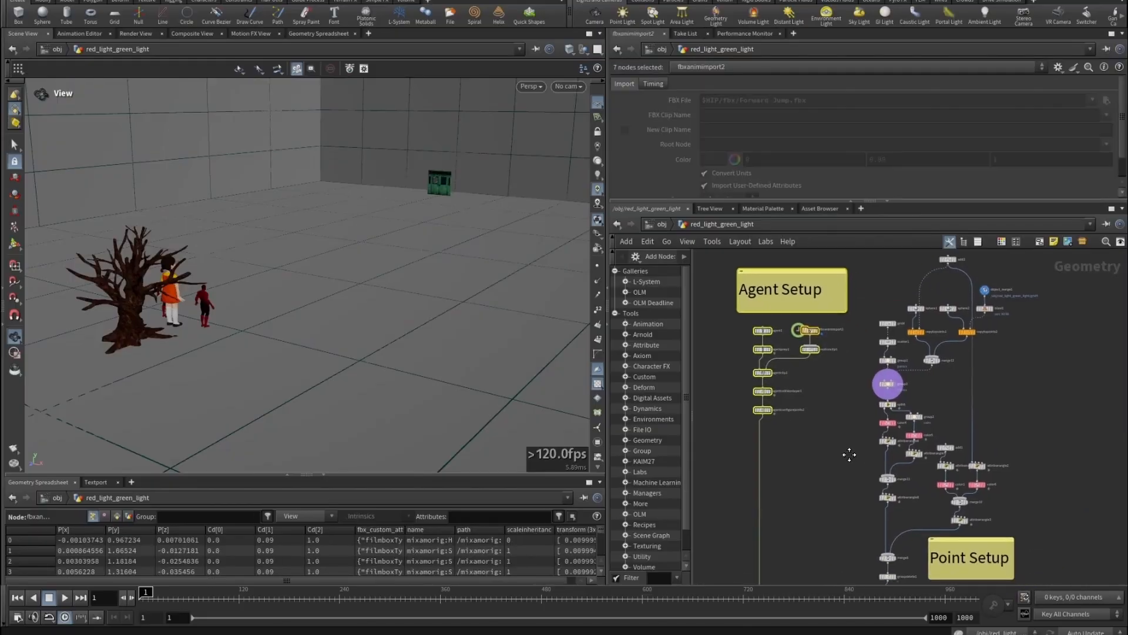
- Examine the Point Setup and Sim node groups in the network
scroll(1011, 414, "down", 2)
left_click_drag(940, 324, 1049, 509)
middle_click_drag(1020, 511, 1013, 422)
left_click_drag(834, 412, 926, 564)
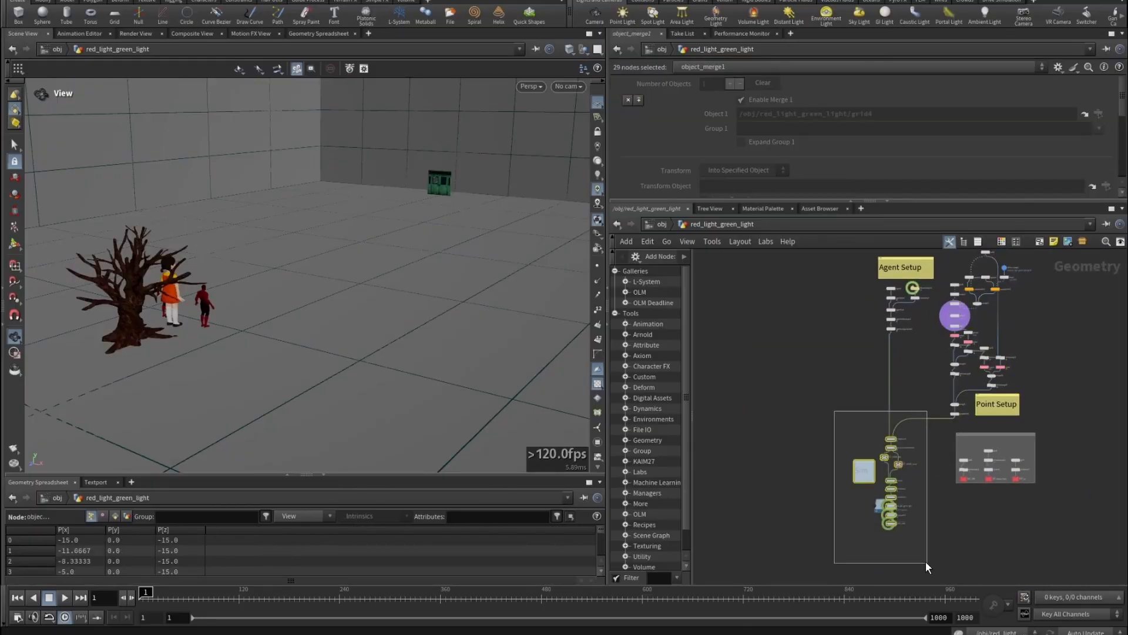
key("f")
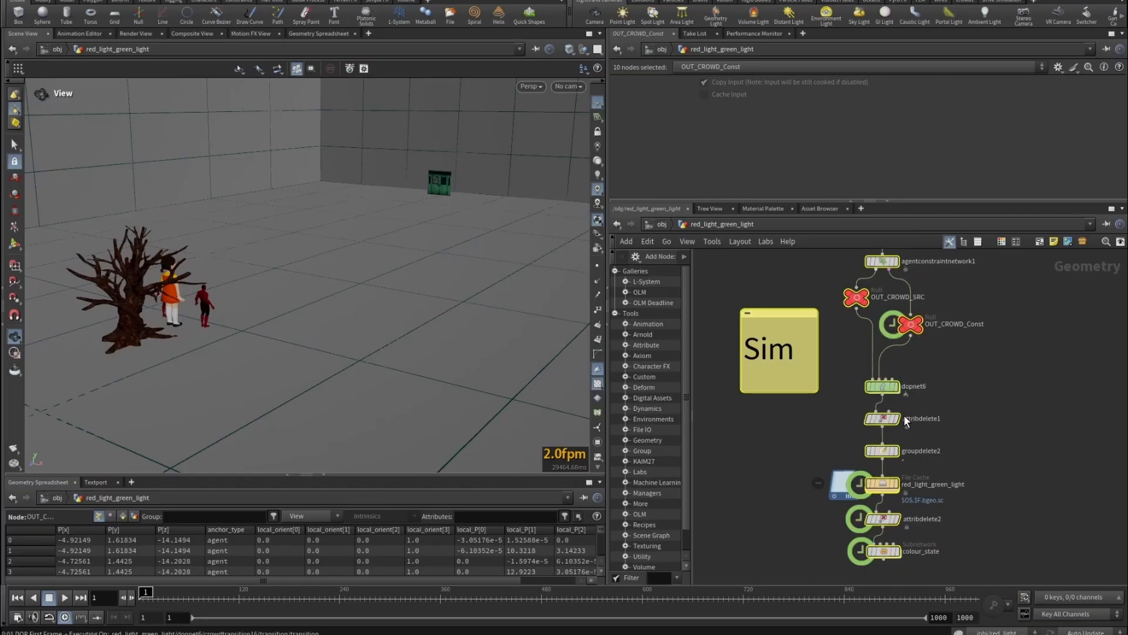
- Open the dopnet6 simulation network and examine its crowd state and crowd transition nodes
double_click(898, 387)
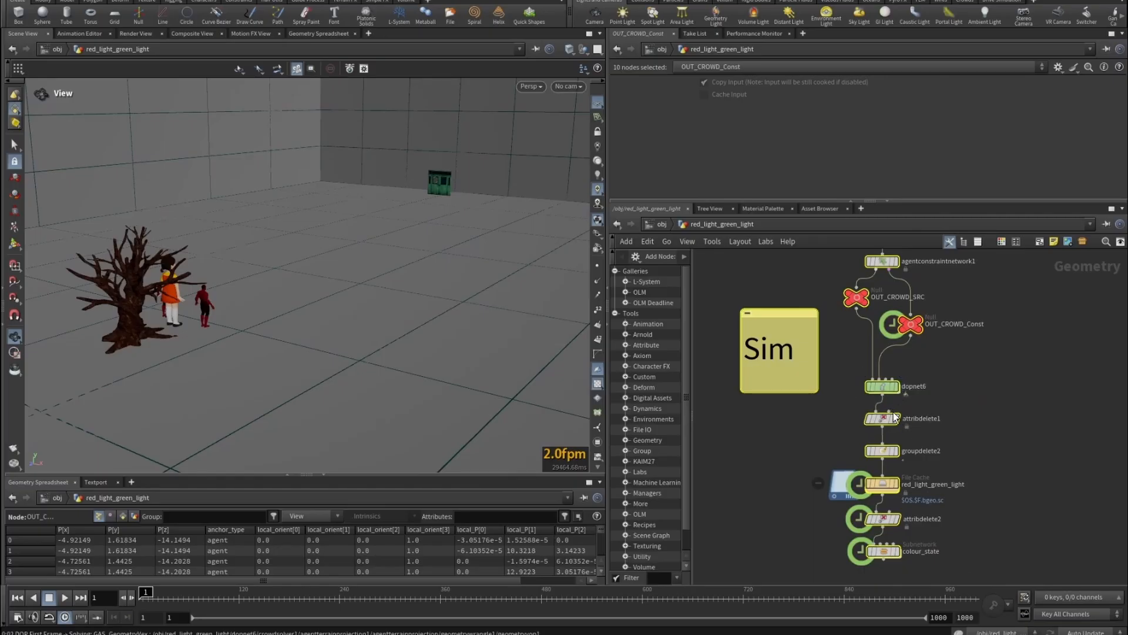
left_click_drag(828, 345, 842, 351)
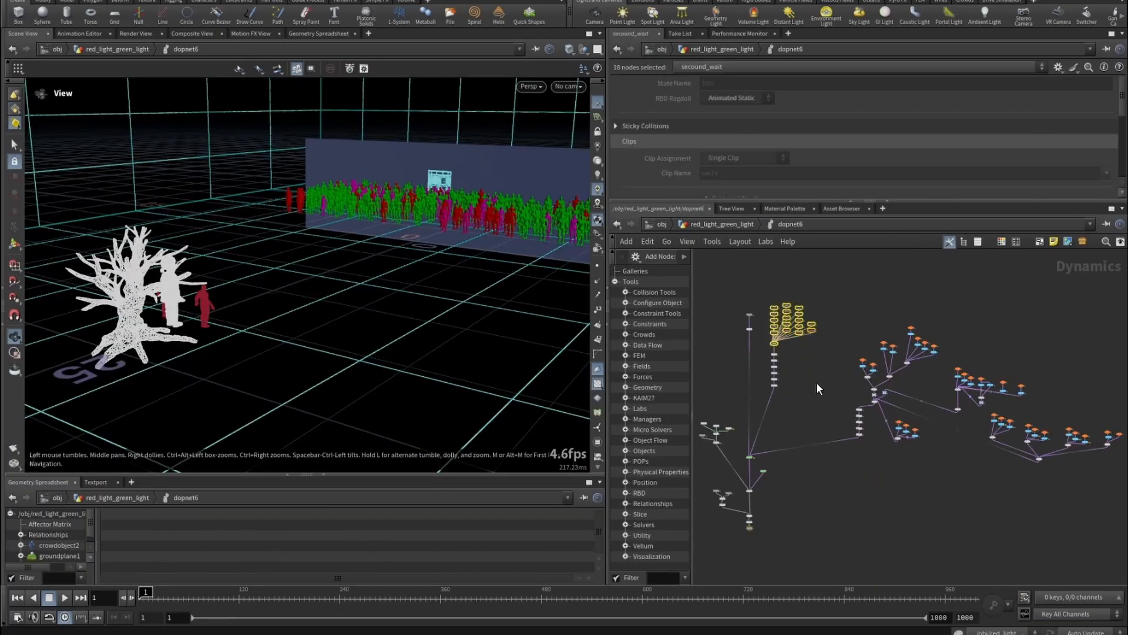
left_click_drag(844, 313, 979, 435)
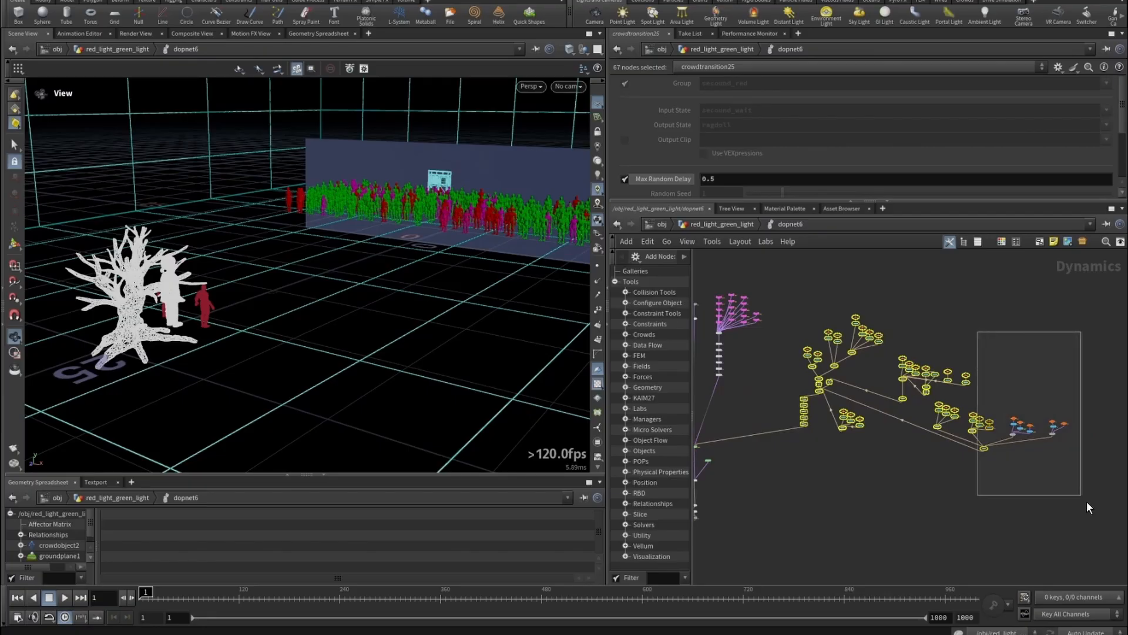
left_click_drag(1088, 503, 1087, 504)
left_click_drag(820, 372, 890, 351)
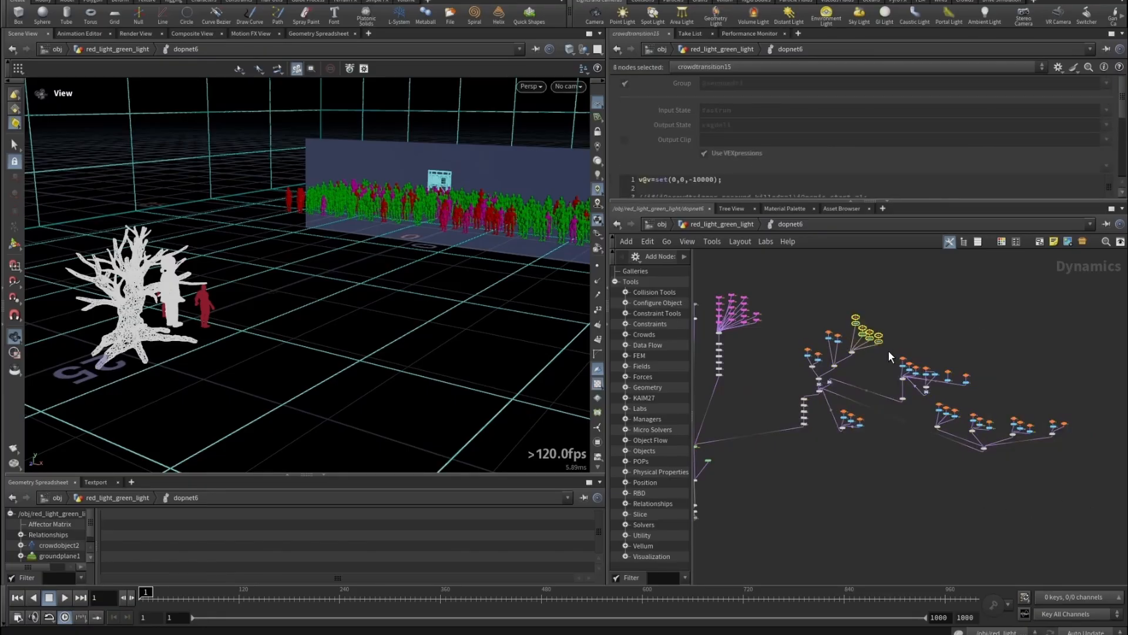
- Open the red_light_green_light1 network from the object level and display agent1 framed in the viewport
left_click(746, 224)
left_click(662, 225)
double_click(848, 378)
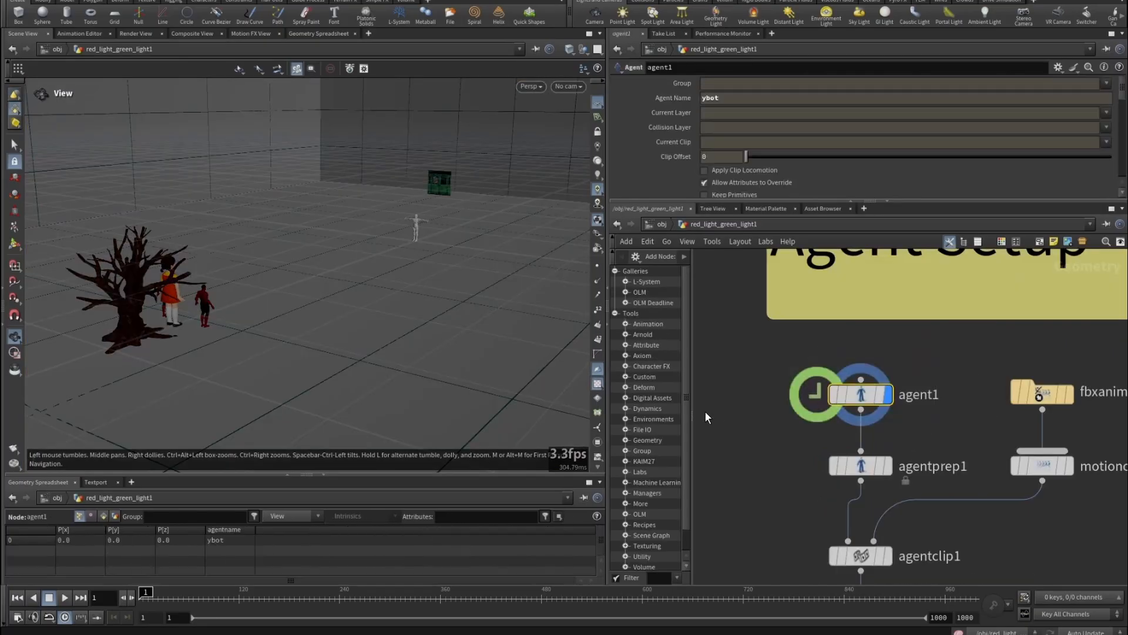
key("f")
left_click_drag(289, 266, 394, 278)
left_click_drag(286, 253, 265, 251)
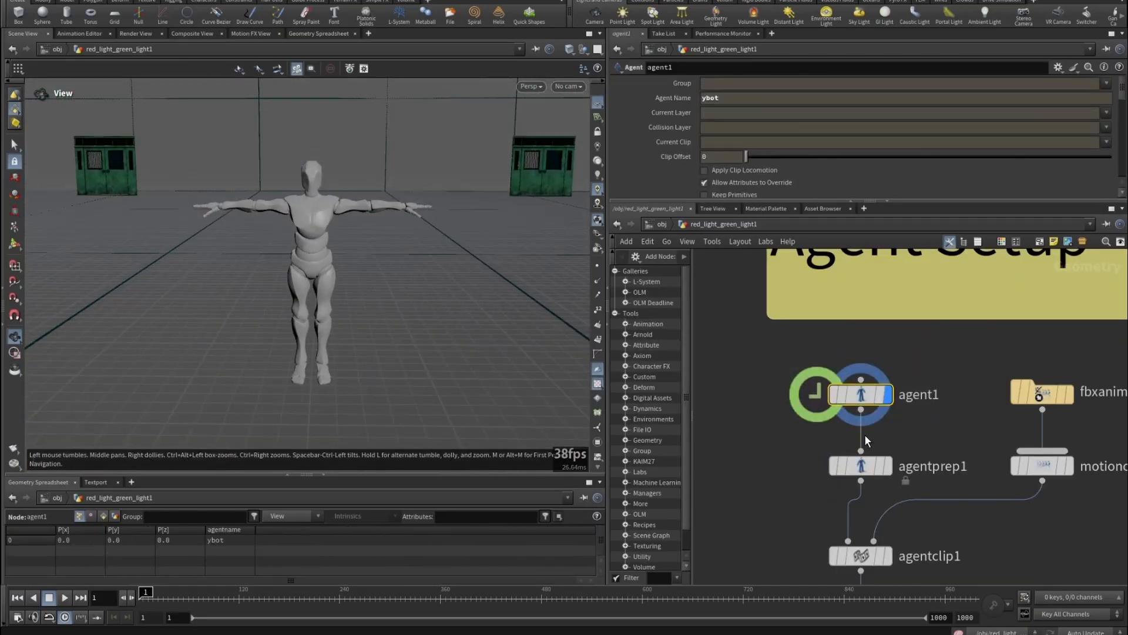
- Display the agentprep1 node and review its limb joint assignments
scroll(916, 429, "down", 3)
middle_click_drag(915, 429, 909, 382)
scroll(896, 407, "up", 3)
left_click(886, 405)
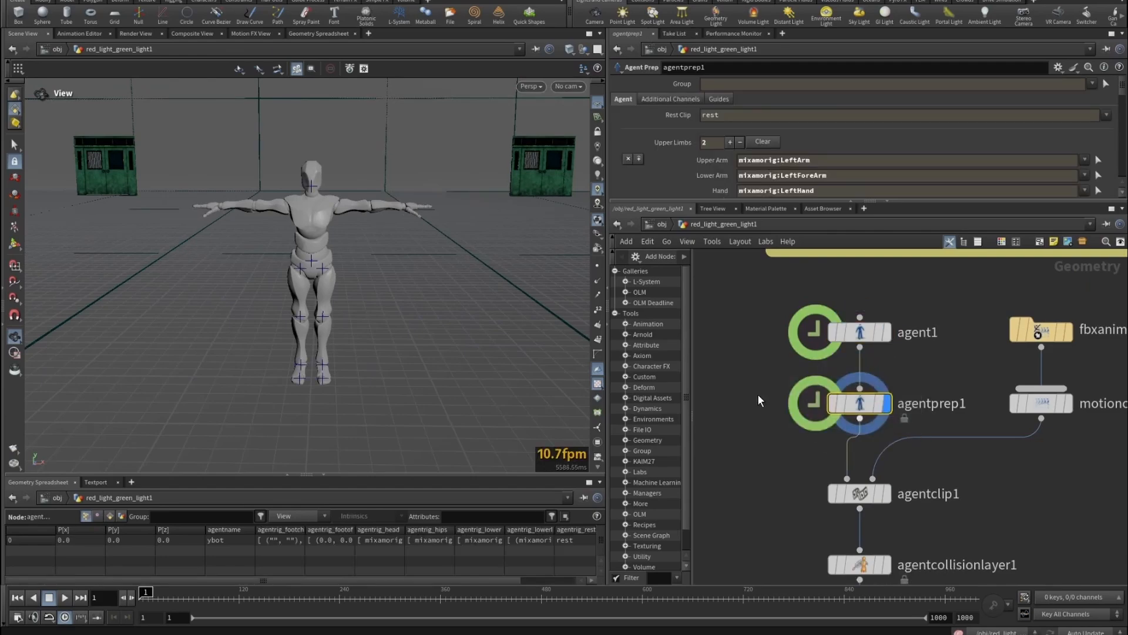
left_click_drag(369, 319, 390, 318)
- Display the fbxanimimport2 node and frame its imported animation skeleton in the viewport
left_click_drag(1057, 287, 921, 359)
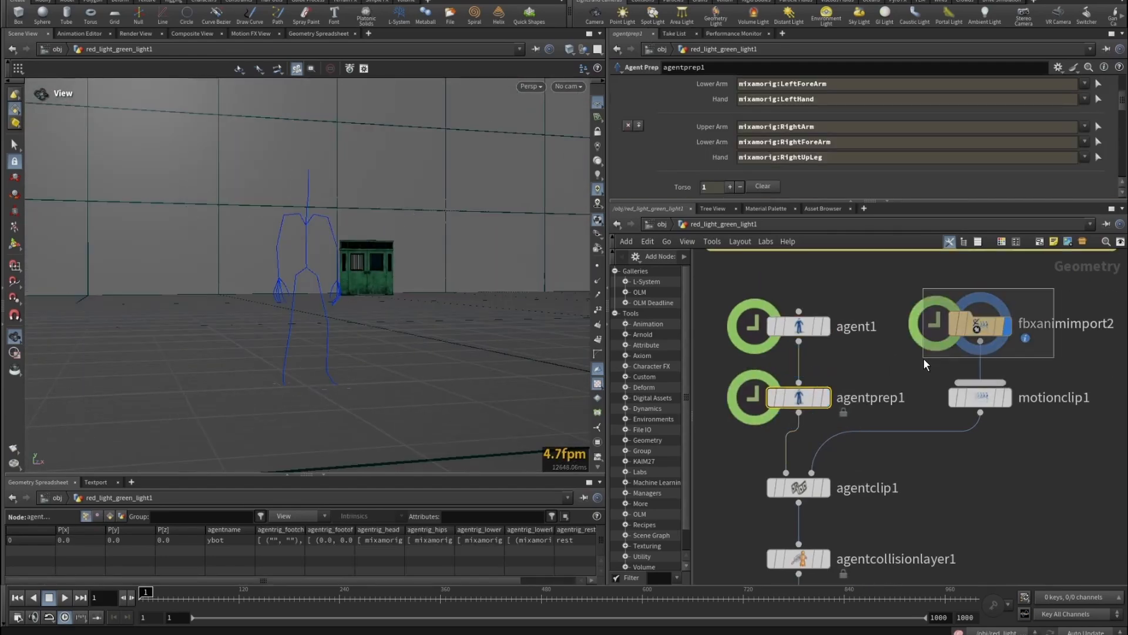
key("f")
left_click_drag(391, 318, 418, 331)
middle_click_drag(897, 444, 901, 417)
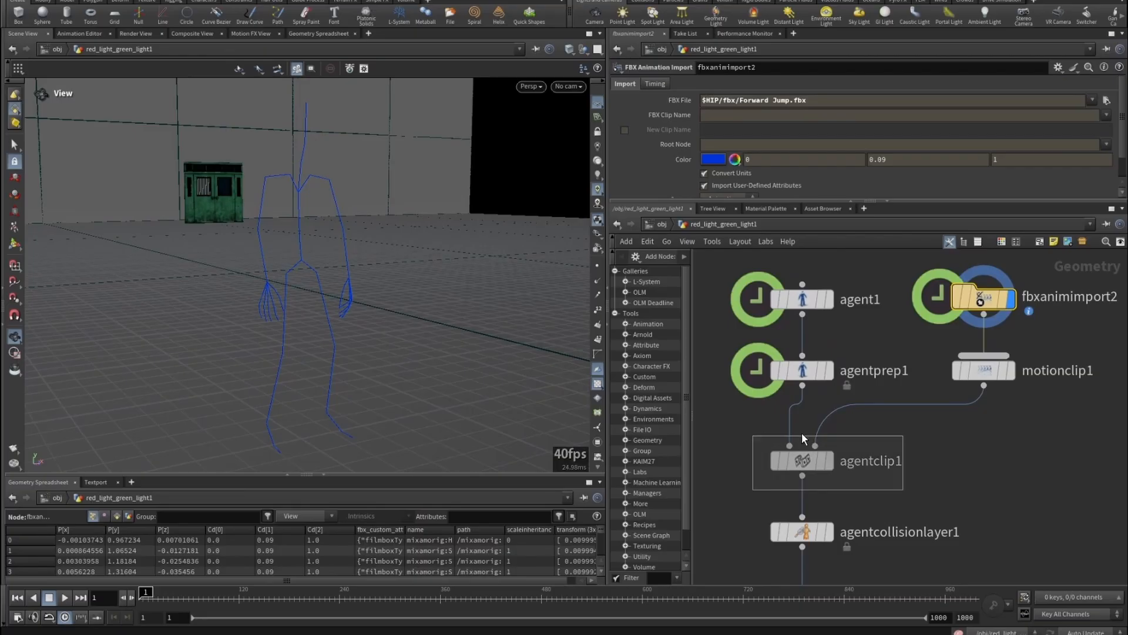
- Display the agentclip1 node and show its parameters
left_click_drag(903, 490, 752, 435)
middle_click_drag(833, 467, 841, 400)
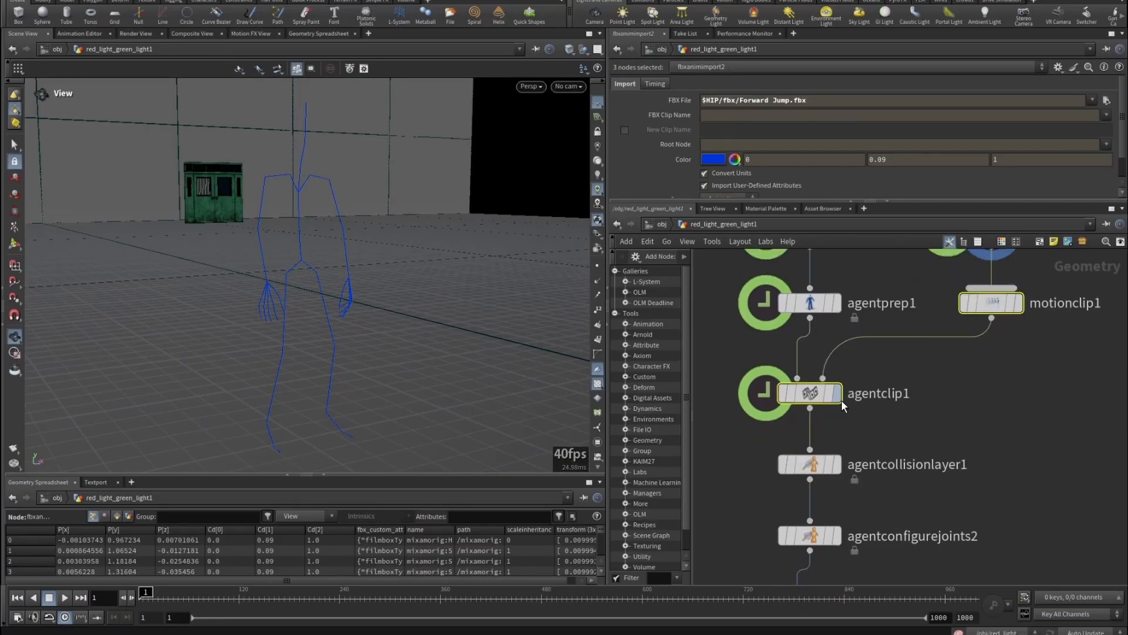
left_click(838, 393)
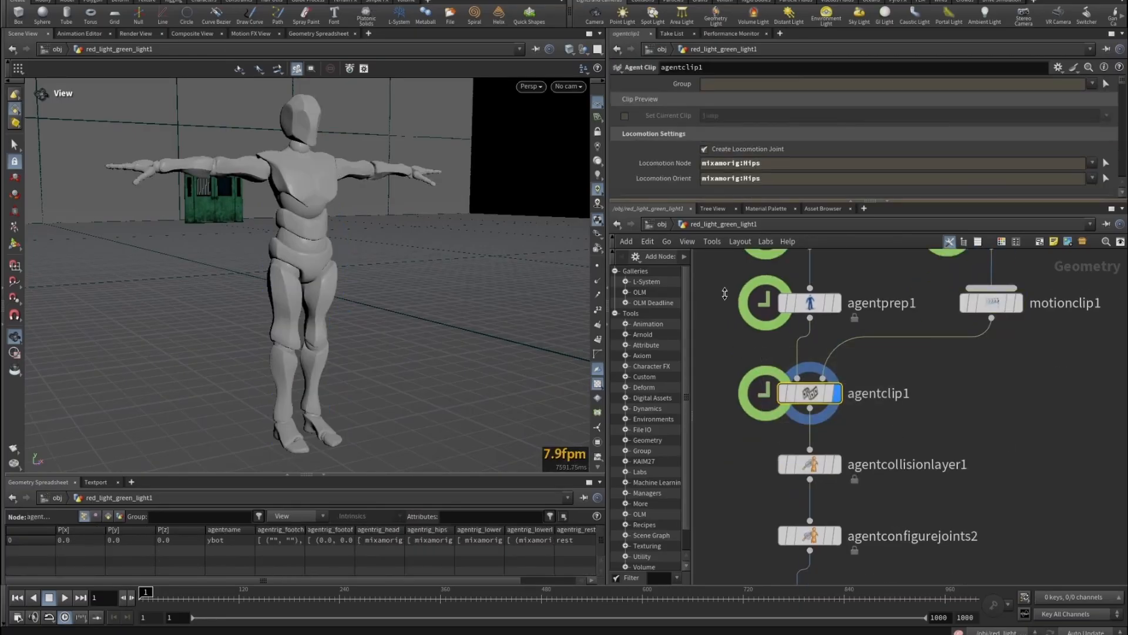
- Review the animation clips listed in agentclip1, including their names, FBX files and in-place conversion settings
left_click_drag(726, 200, 726, 391)
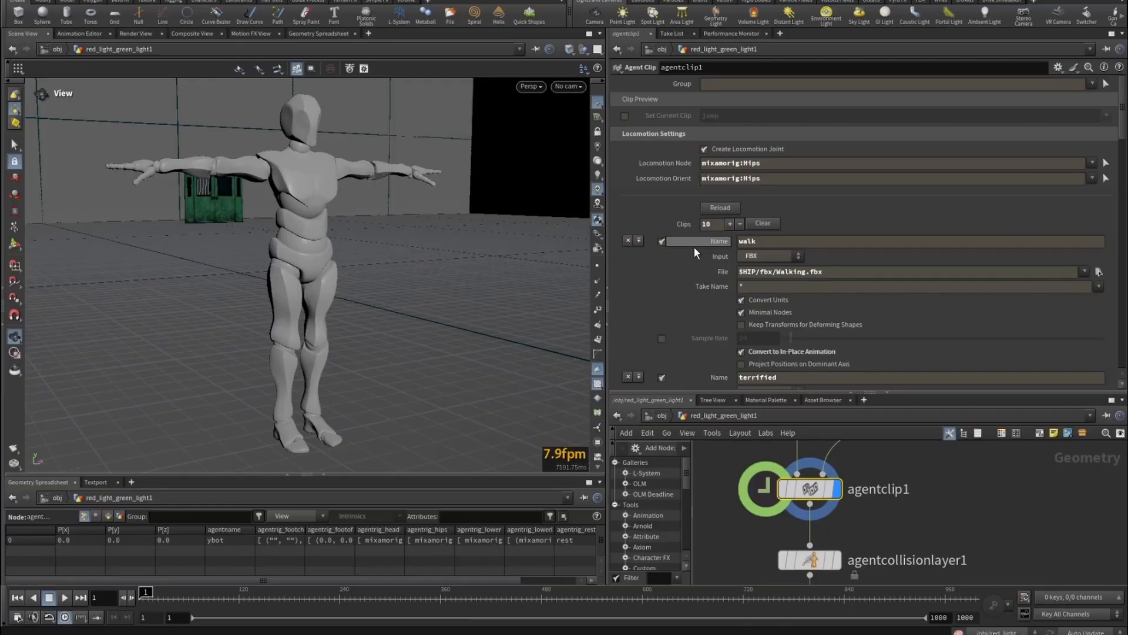
scroll(706, 266, "down", 2)
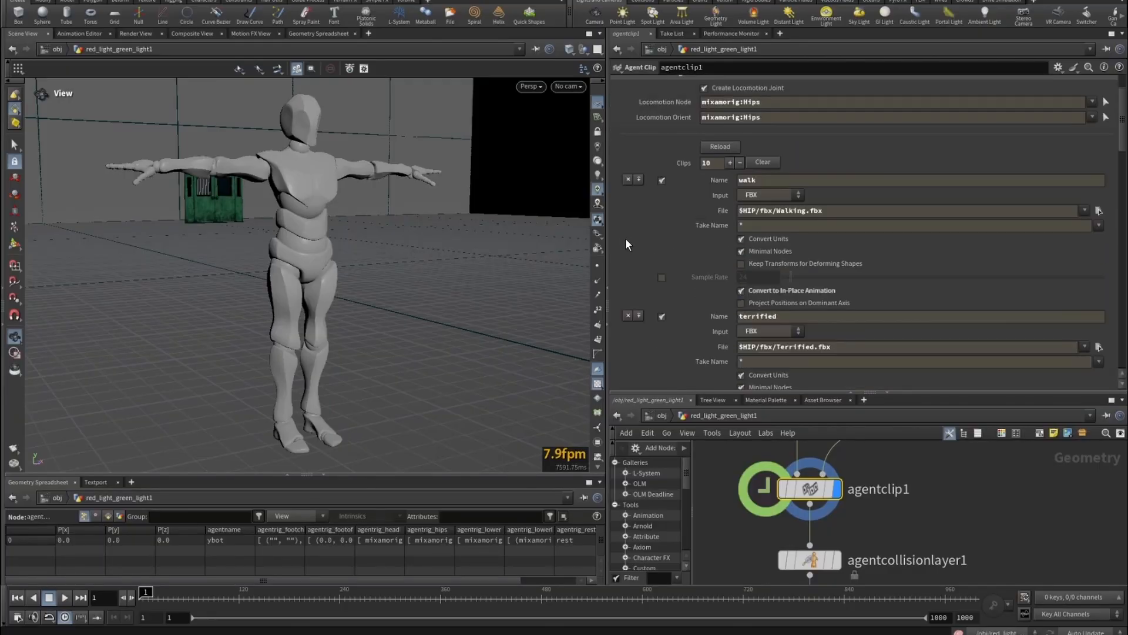
scroll(796, 254, "down", 1)
scroll(796, 254, "down", 9)
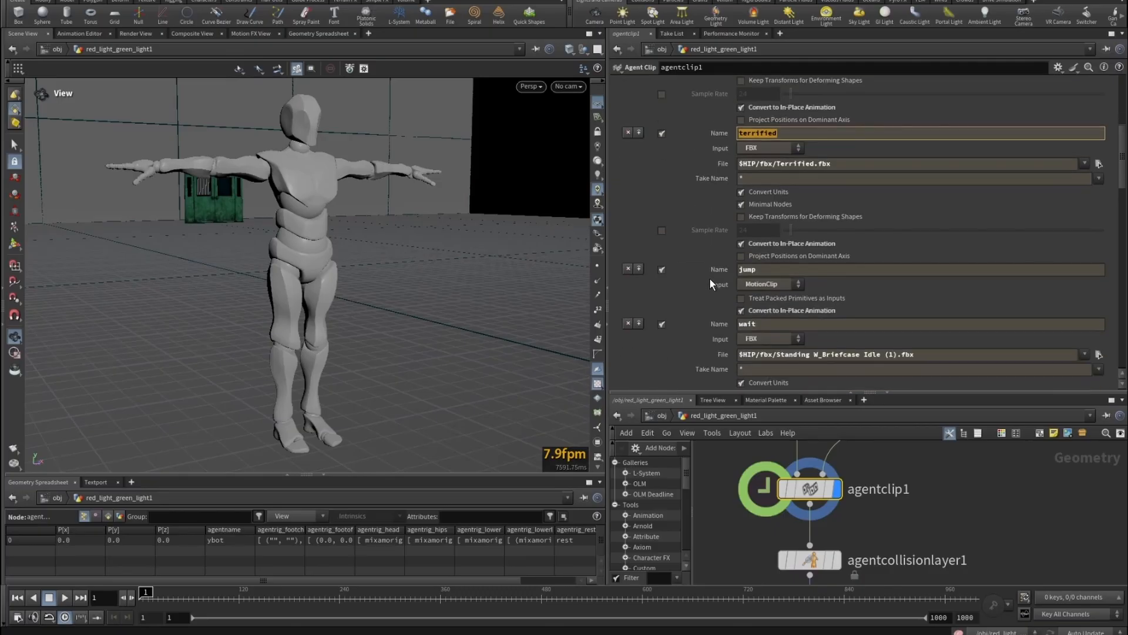
scroll(731, 284, "down", 5)
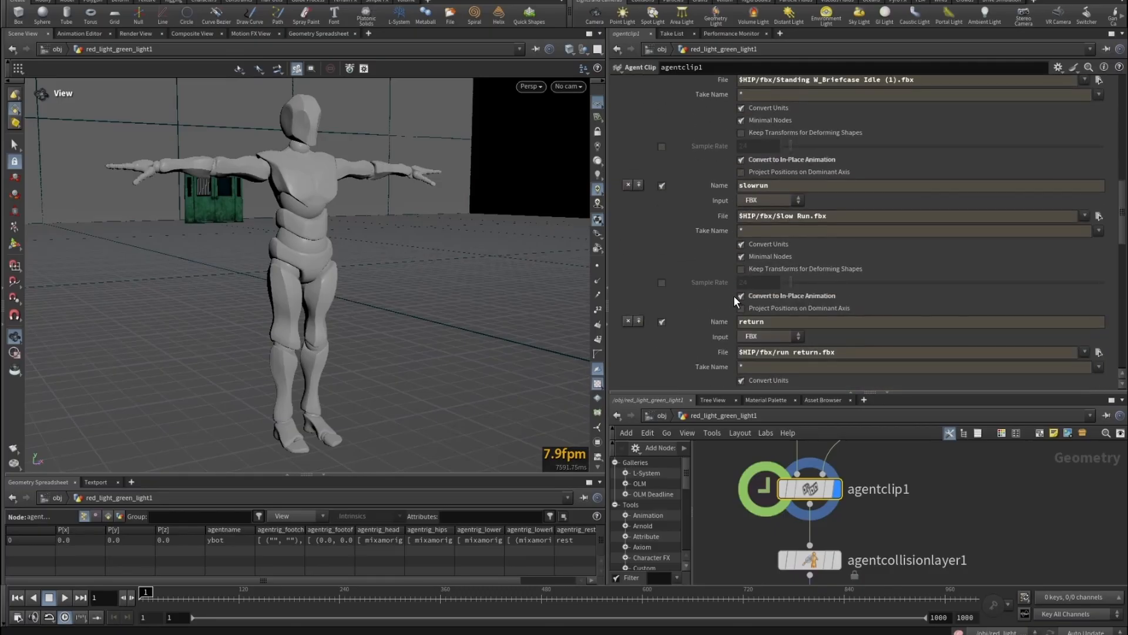
left_click_drag(780, 186, 711, 186)
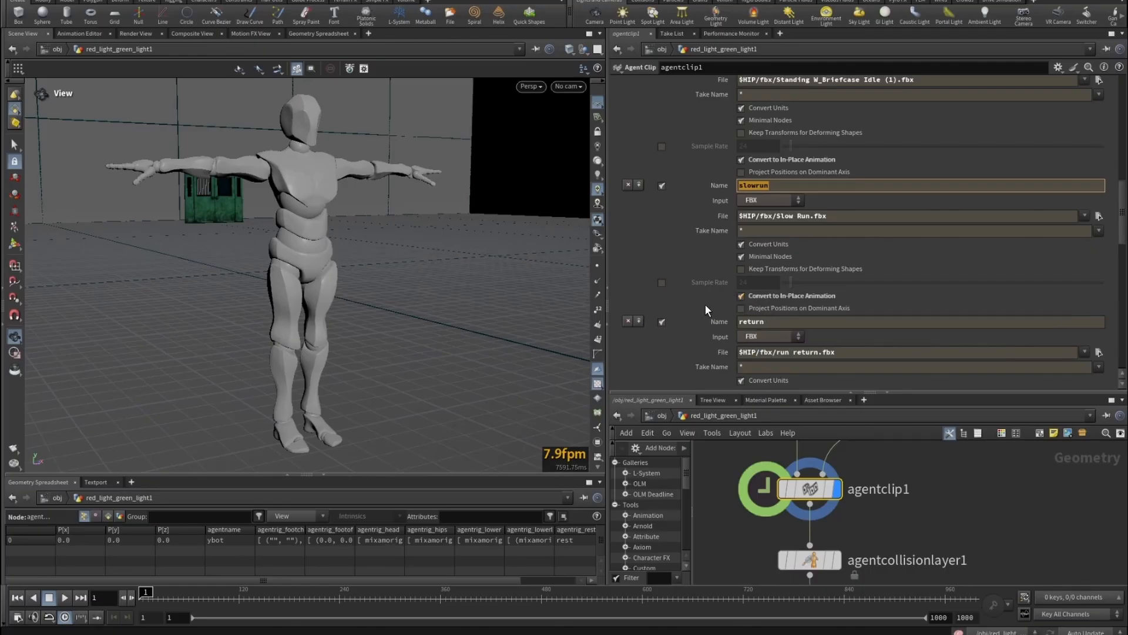
key("h")
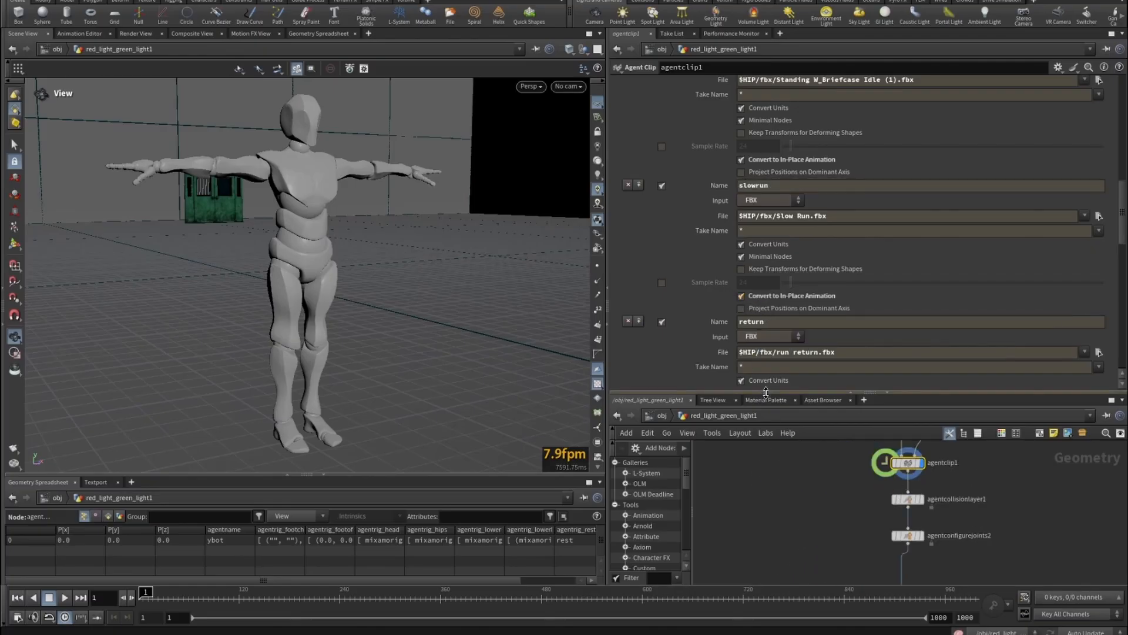
left_click_drag(766, 392, 754, 285)
- Add a Crowd Source node wired to the output of agentclip1 and display it
left_click(907, 418)
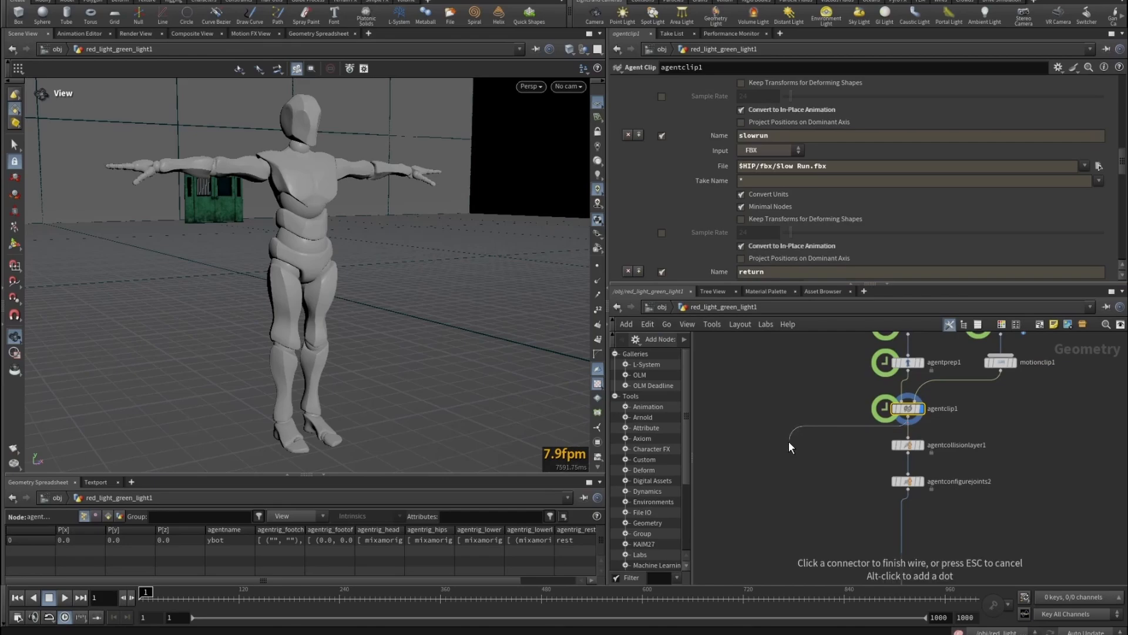
key("Escape")
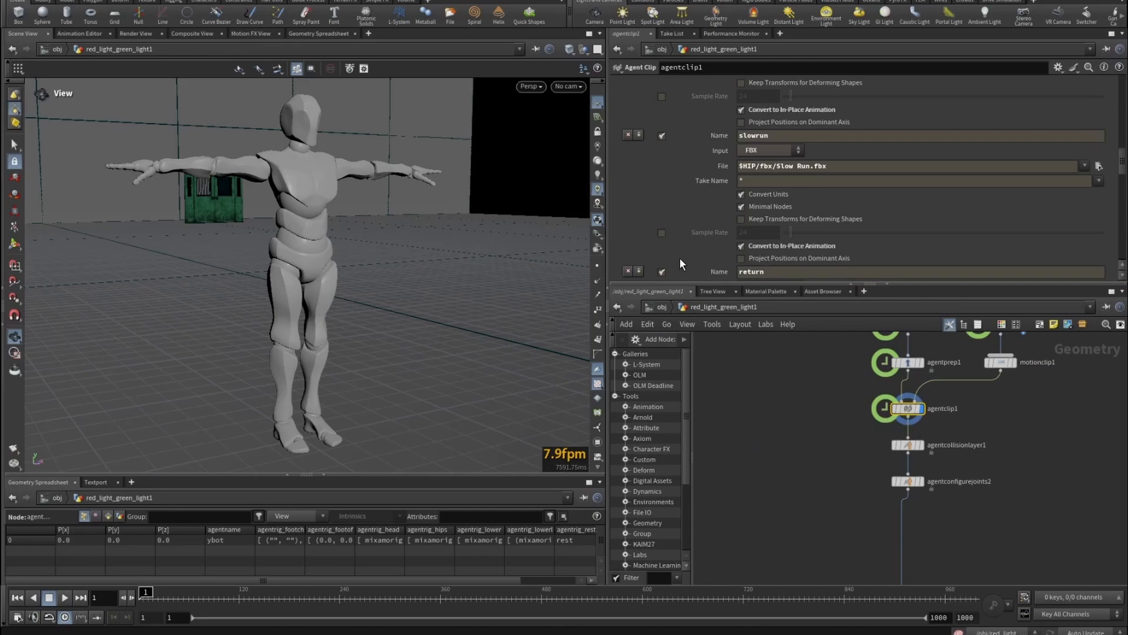
scroll(697, 202, "up", 5)
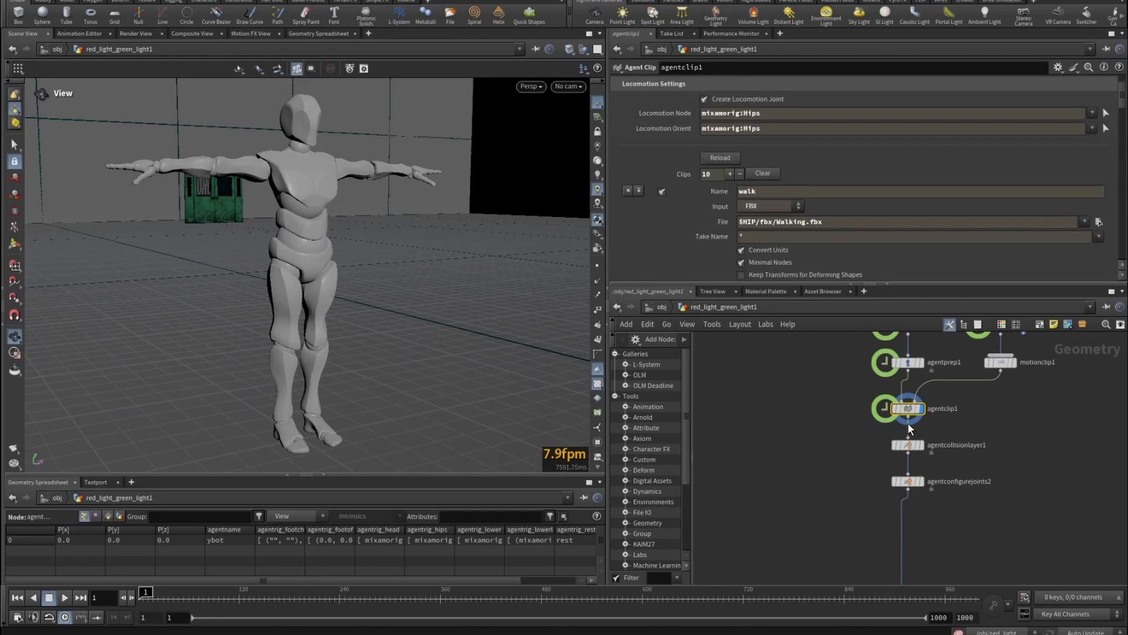
key("Tab")
type("c")
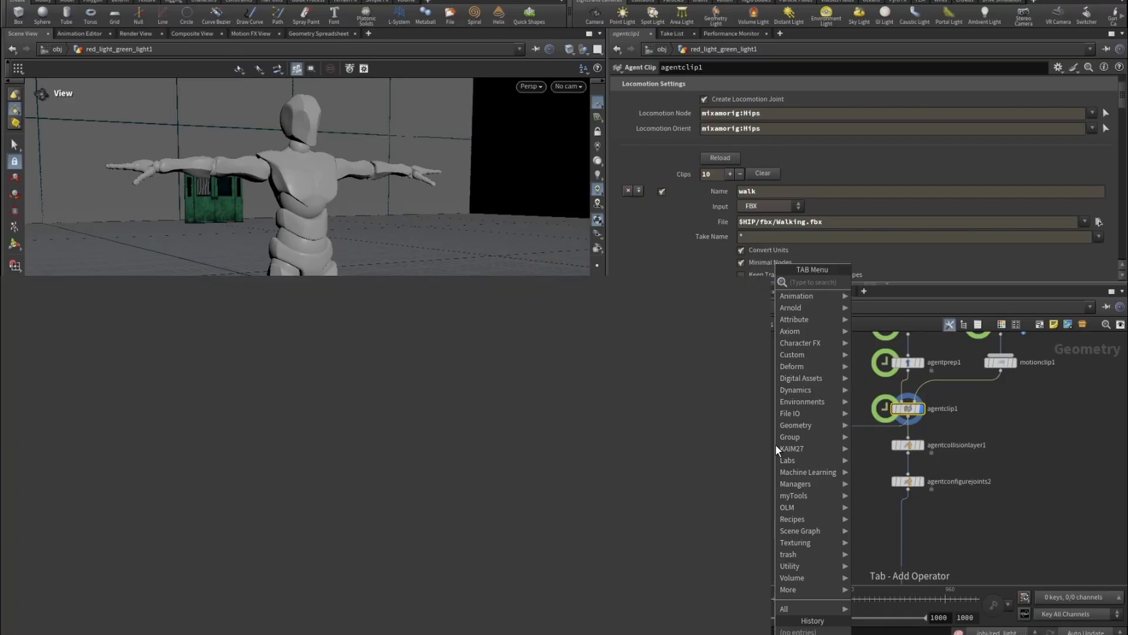
type("rowds")
key("Return")
left_click(776, 446)
left_click(789, 444)
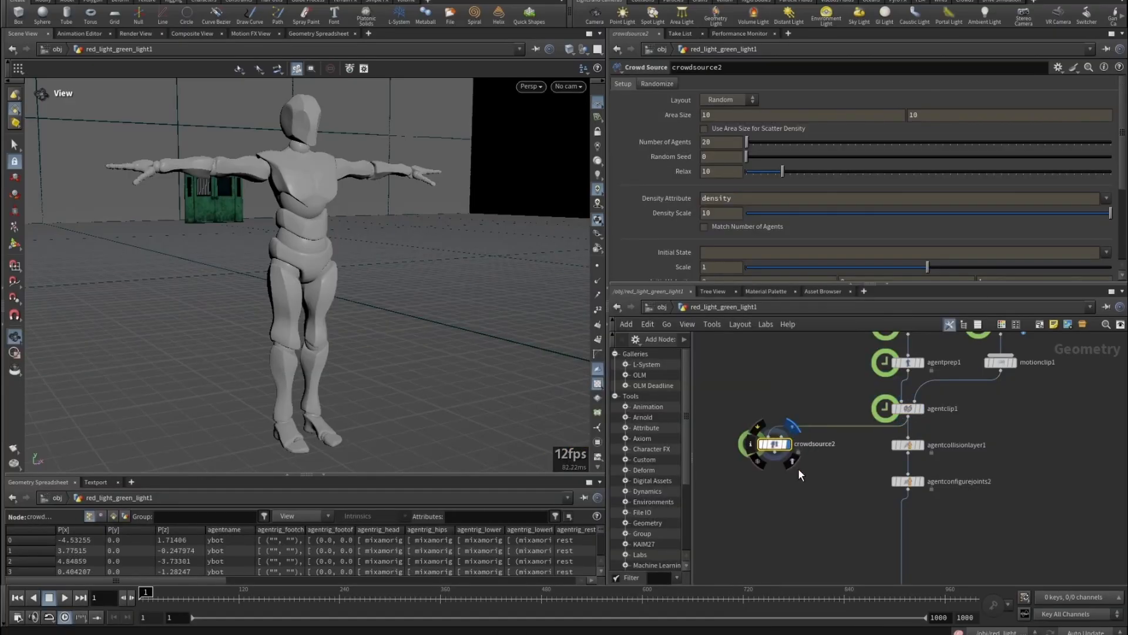
- Choose an initial animation state for the crowdsource2 agents and play the animation
left_click(1106, 253)
left_click(1081, 383)
left_click(65, 597)
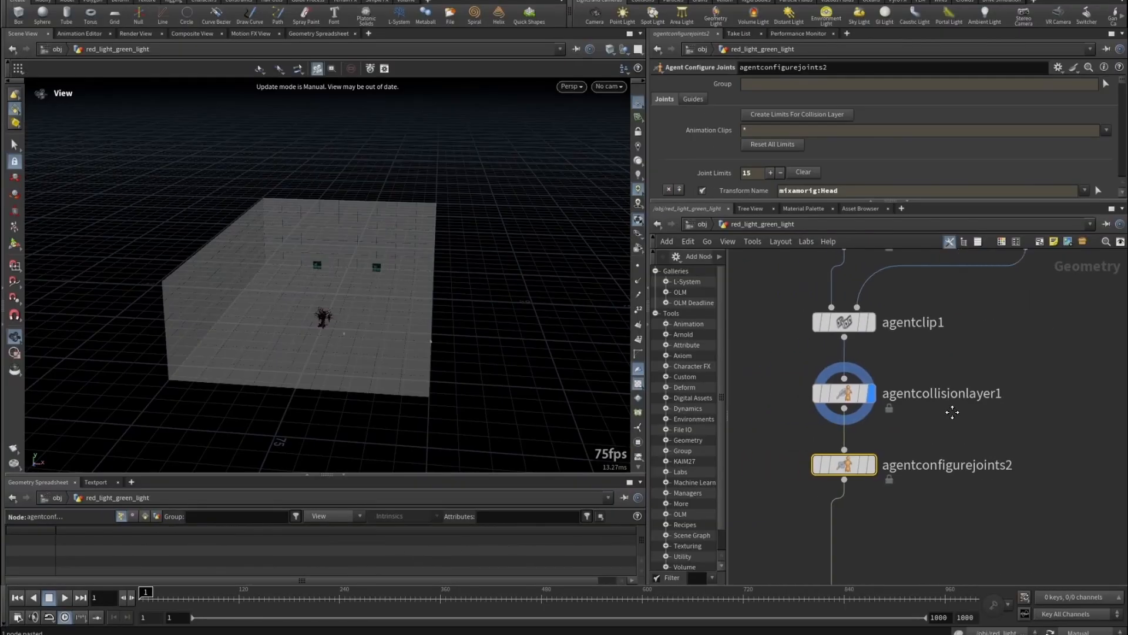
- Show the agentcollisionlayer1 parameters, switch scene updating to Auto Update, and frame the agent in the viewport
left_click_drag(915, 411, 757, 360)
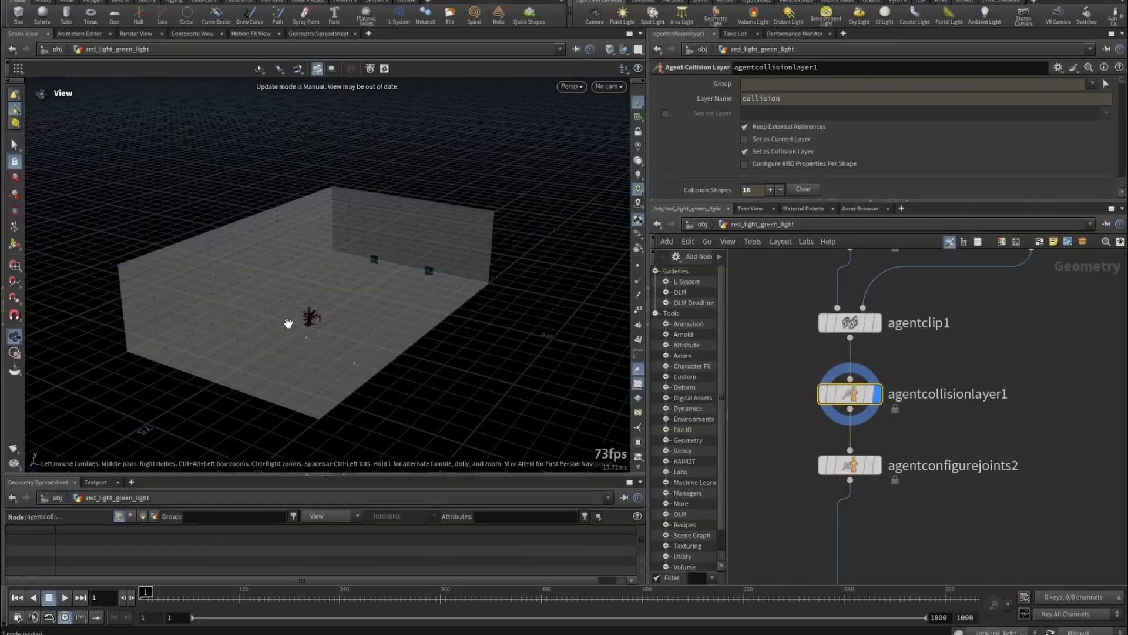
scroll(355, 280, "up", 3)
scroll(353, 283, "down", 3)
mouse_move(340, 323)
left_mouse_down()
mouse_move(310, 314)
mouse_move(349, 318)
left_mouse_up()
left_click(1086, 632)
left_click(1086, 597)
key("f")
- Inspect the collision shapes around the agent's head, arms, torso and legs
right_click_drag(352, 214, 446, 184)
left_click_drag(447, 184, 431, 304)
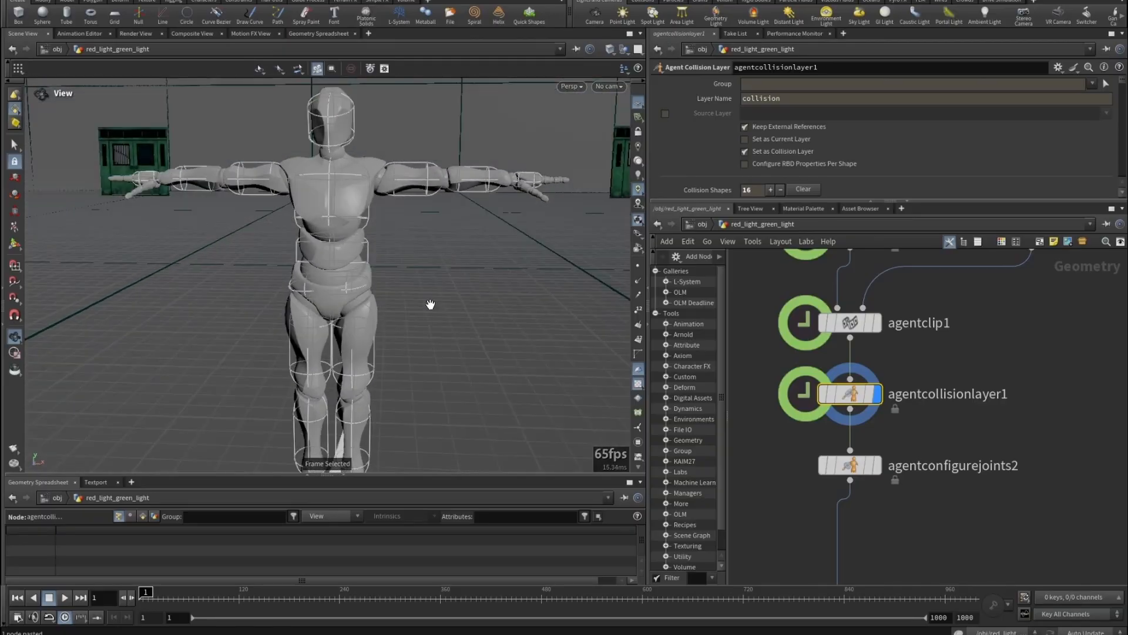
middle_click_drag(431, 304, 461, 259)
left_click_drag(461, 260, 432, 263)
middle_click_drag(432, 262, 425, 278)
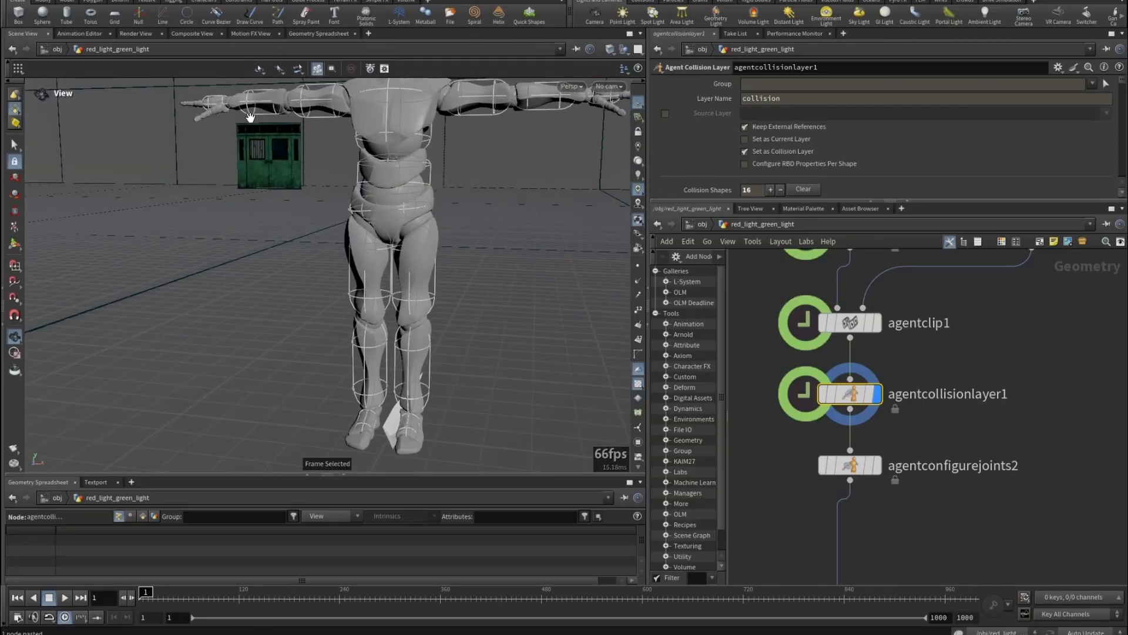
- Display the agentconfigurejoints2 node and inspect the joint limits on the agent
left_click(877, 465)
left_click_drag(456, 277, 374, 270)
right_click_drag(374, 270, 356, 271)
mouse_move(355, 272)
left_mouse_down()
mouse_move(429, 278)
mouse_move(365, 280)
left_mouse_up()
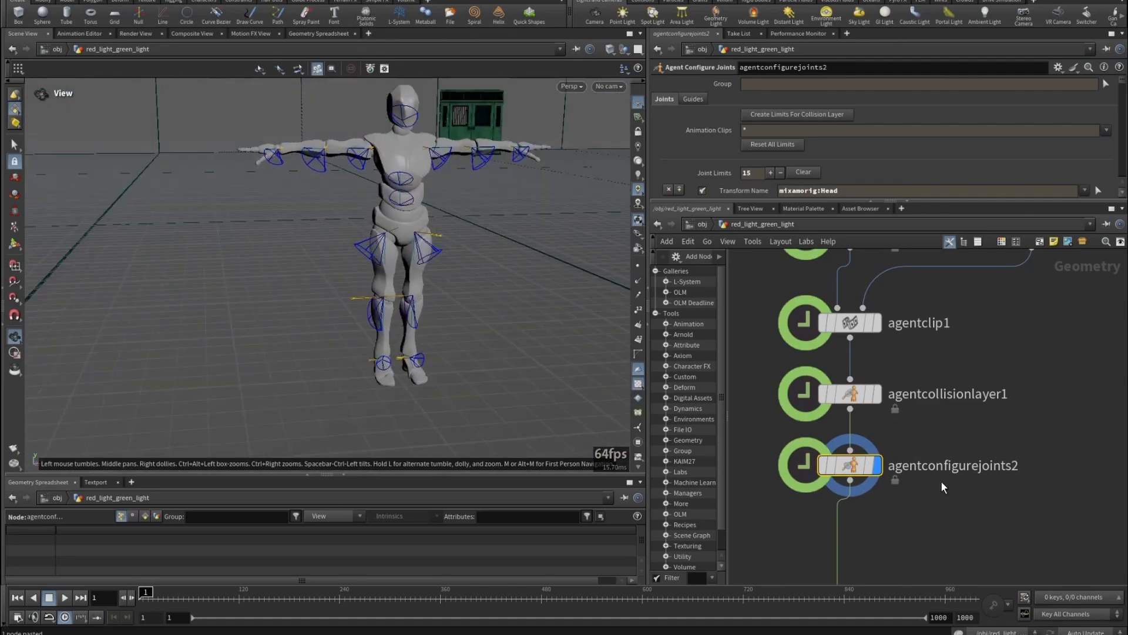
- Display the group3 node for the panics group in the point setup and frame its points in the viewport
left_click_drag(969, 503, 786, 362)
scroll(864, 400, "down", 3)
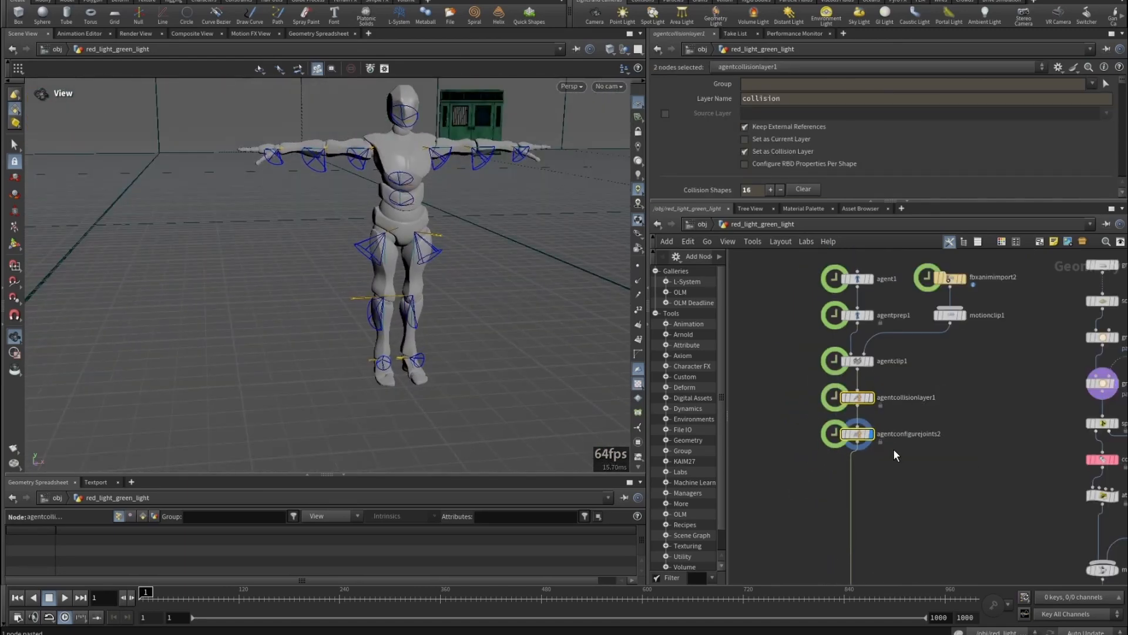
middle_click_drag(880, 489, 900, 447)
scroll(899, 445, "down", 3)
middle_click_drag(923, 376, 869, 415)
middle_click_drag(906, 338, 898, 405)
scroll(898, 405, "up", 4)
scroll(898, 404, "down", 2)
left_click_drag(909, 474, 858, 493)
left_click(883, 498)
key("f")
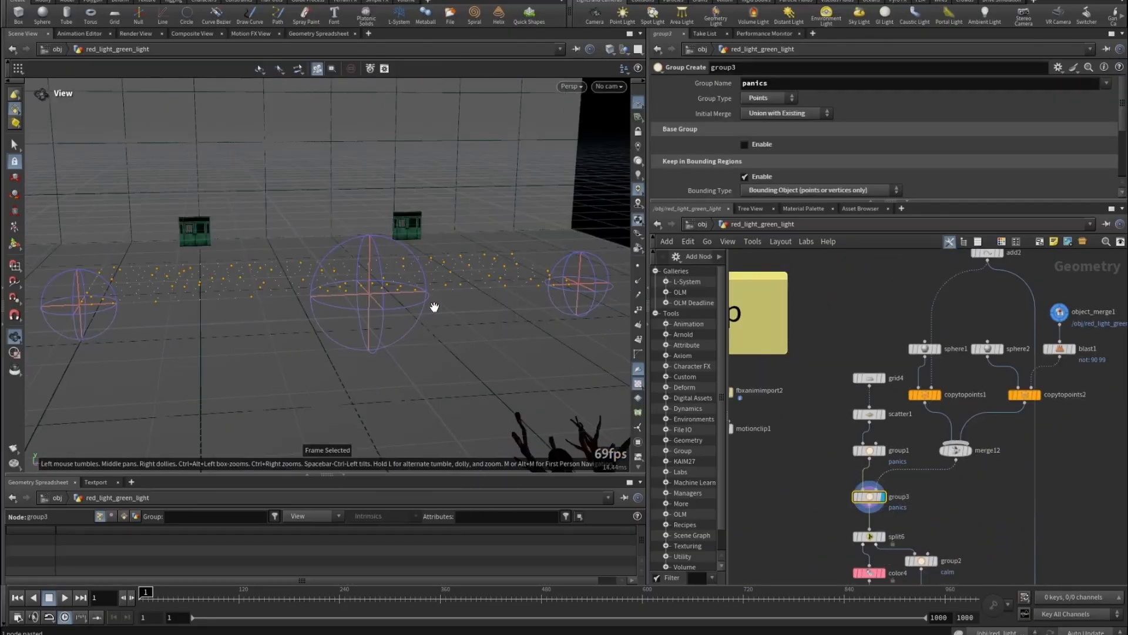
- Inspect group3's scattered points and bounding spheres from above, and check the node's information
left_click_drag(435, 307, 399, 251)
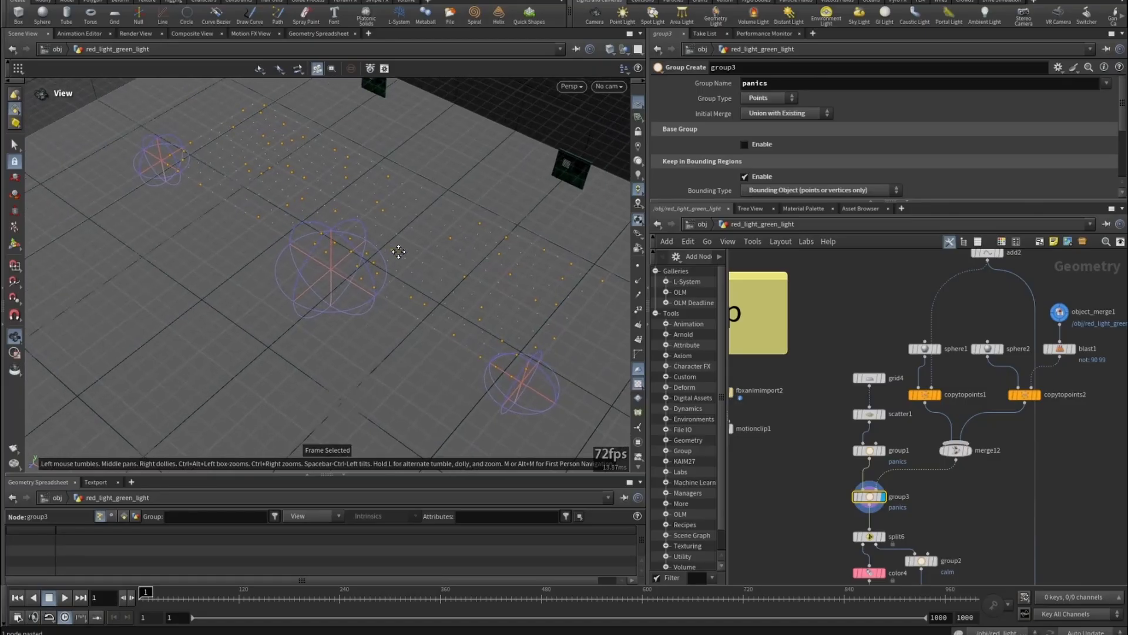
middle_click_drag(399, 252, 327, 234)
scroll(909, 439, "up", 2)
middle_click_drag(894, 446, 893, 404)
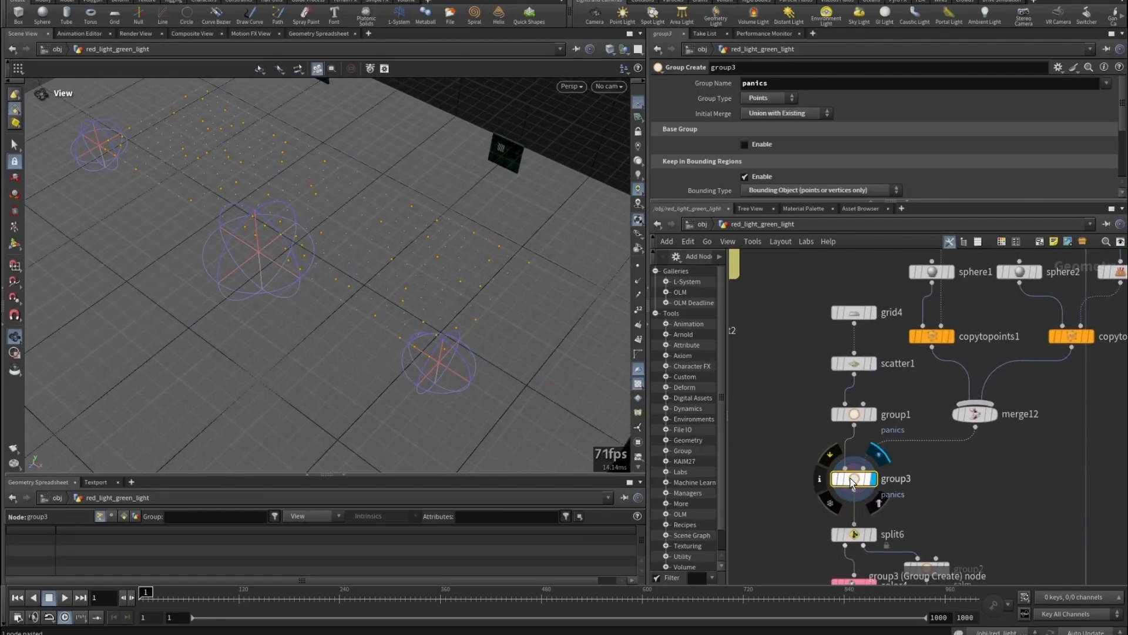
middle_click(852, 481)
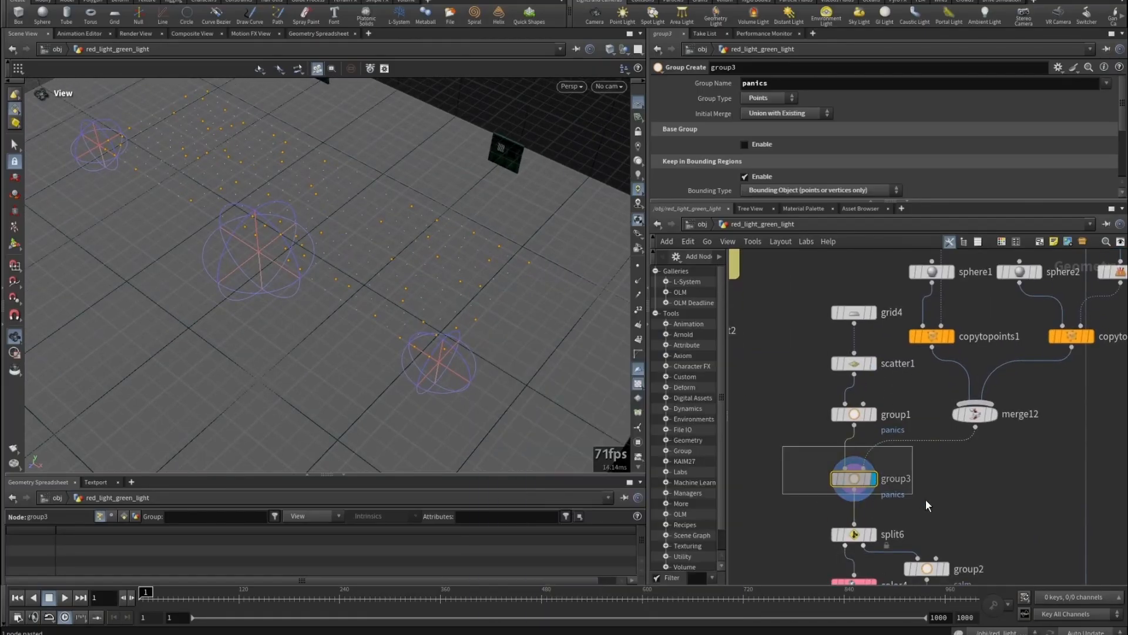
middle_click(864, 485)
- Display attribwrangle6, then attribwrangle7, and review the expression that assigns the calm groupType
scroll(911, 505, "down", 2)
middle_click_drag(920, 526, 925, 418)
scroll(910, 511, "up", 3)
left_click(870, 445)
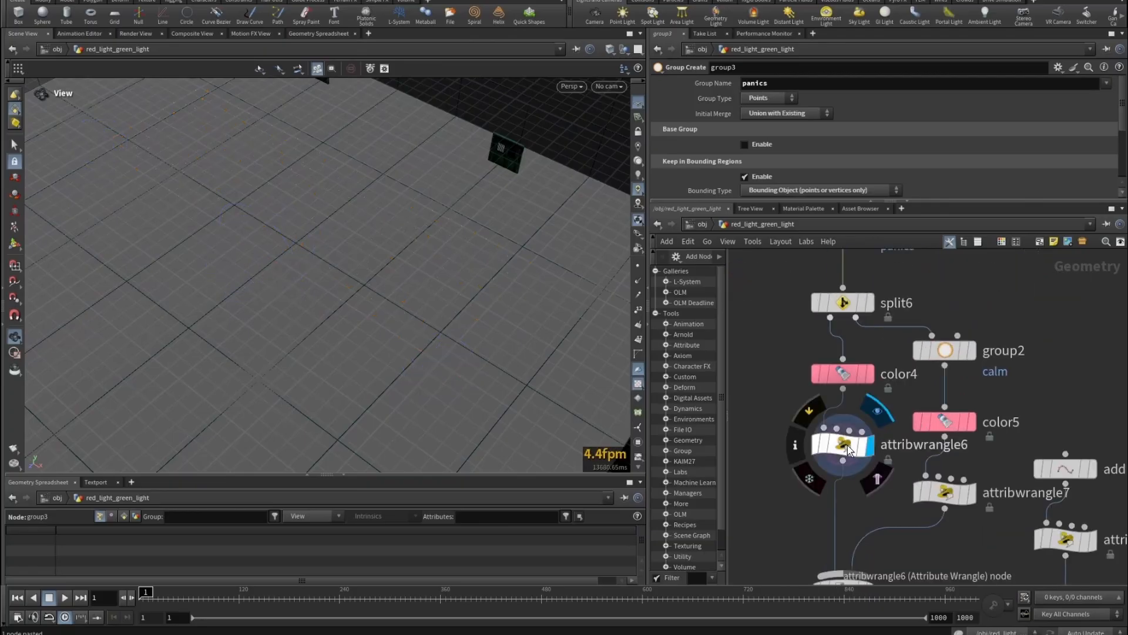
left_click(850, 448)
left_click(972, 493)
left_click_drag(992, 547, 931, 476)
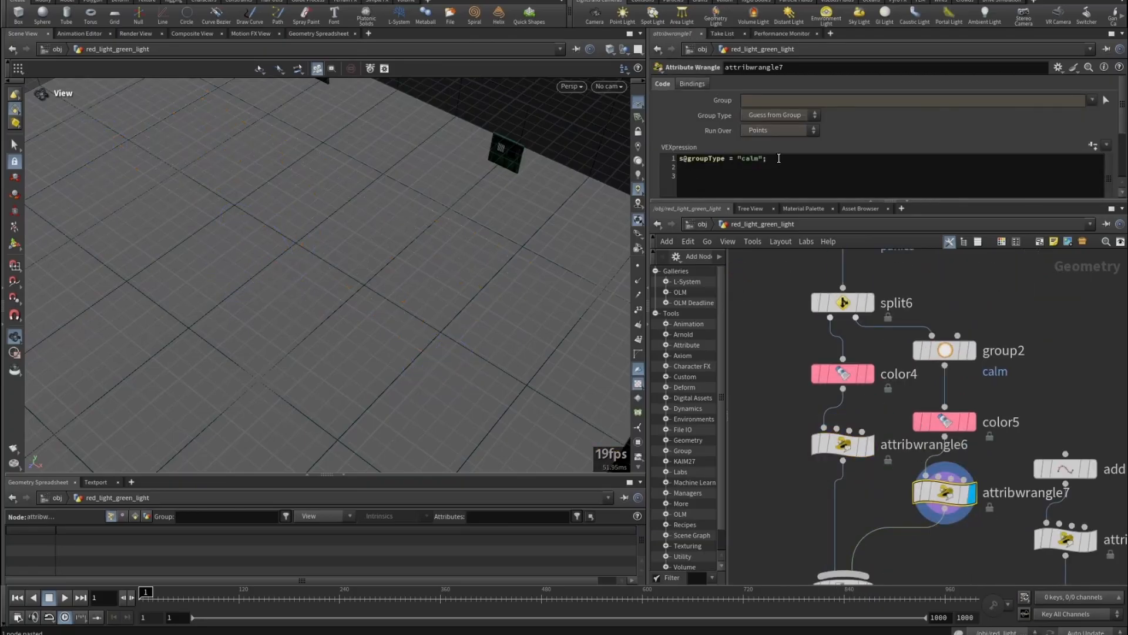
left_click_drag(778, 158, 638, 154)
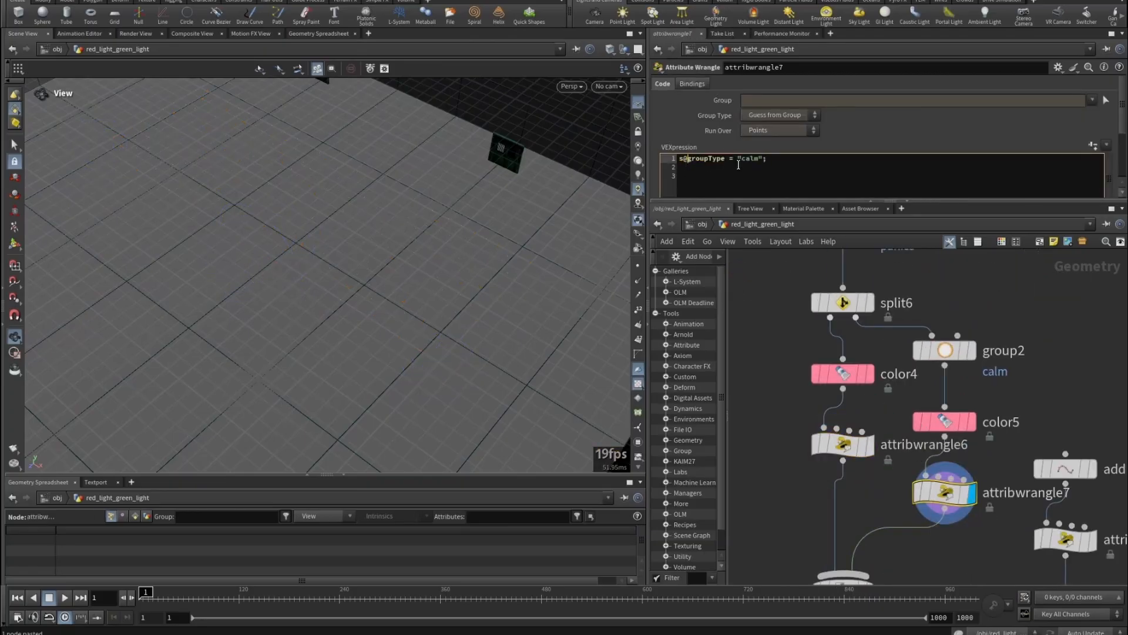
- Review the panics groupType expression in attribwrangle6 and the attribute expressions in attribwrangle8 below merge11
left_click(843, 445)
scroll(858, 458, "down", 3)
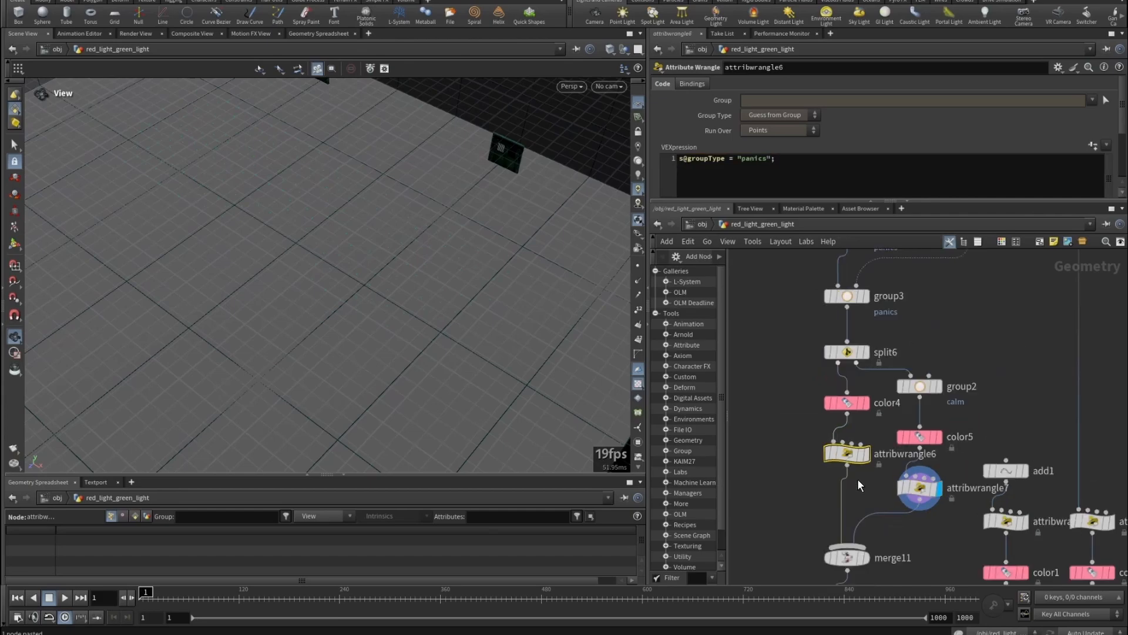
scroll(919, 435, "up", 2)
middle_click_drag(888, 469, 887, 399)
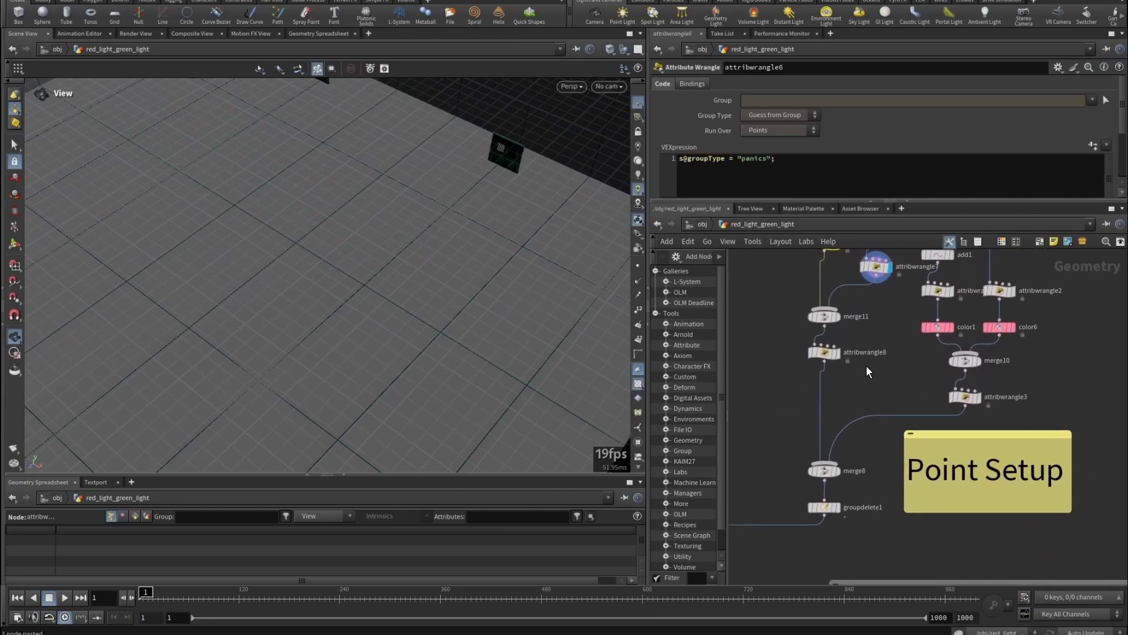
scroll(868, 367, "up", 2)
left_click(823, 344)
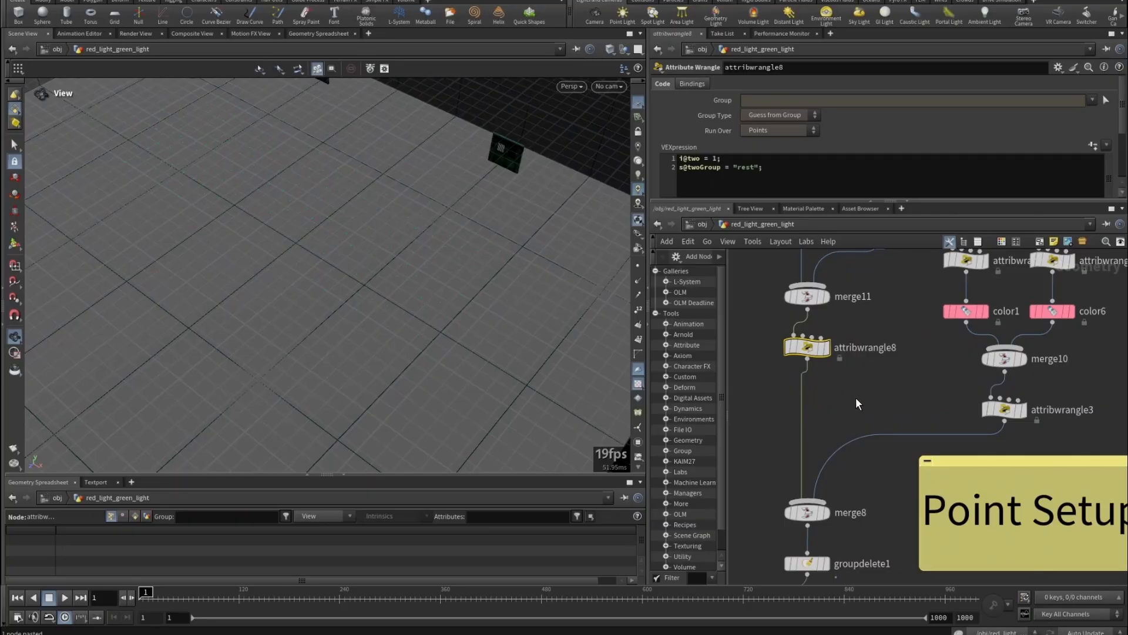
- Display the crowdsource1 node and view the coloured crowd together with the doors behind it
scroll(873, 418, "down", 4)
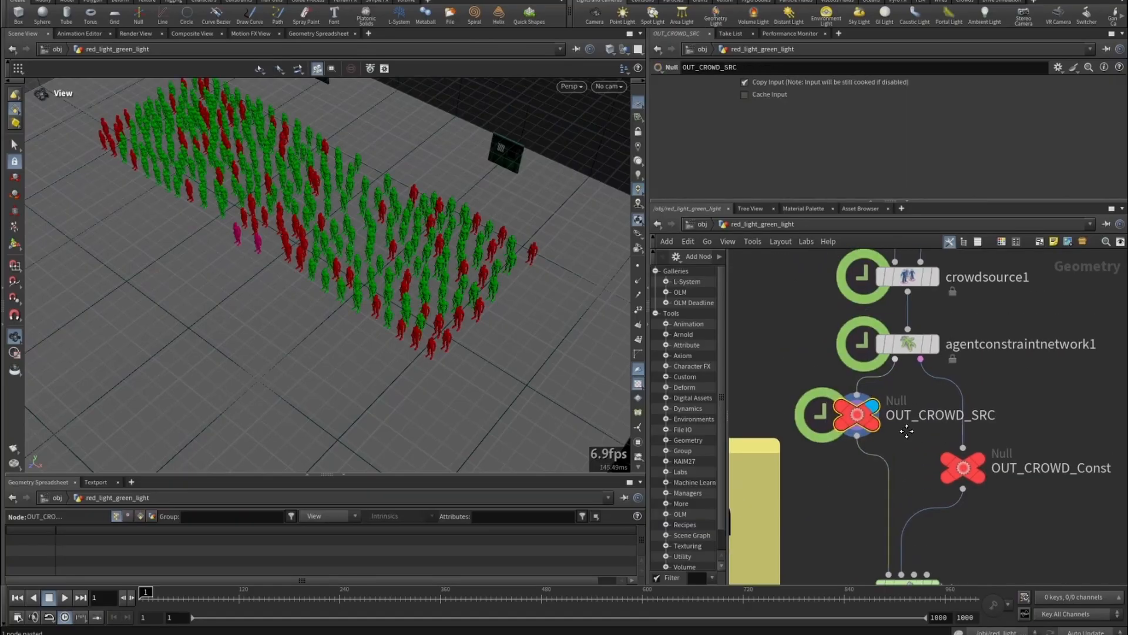
left_click(899, 316)
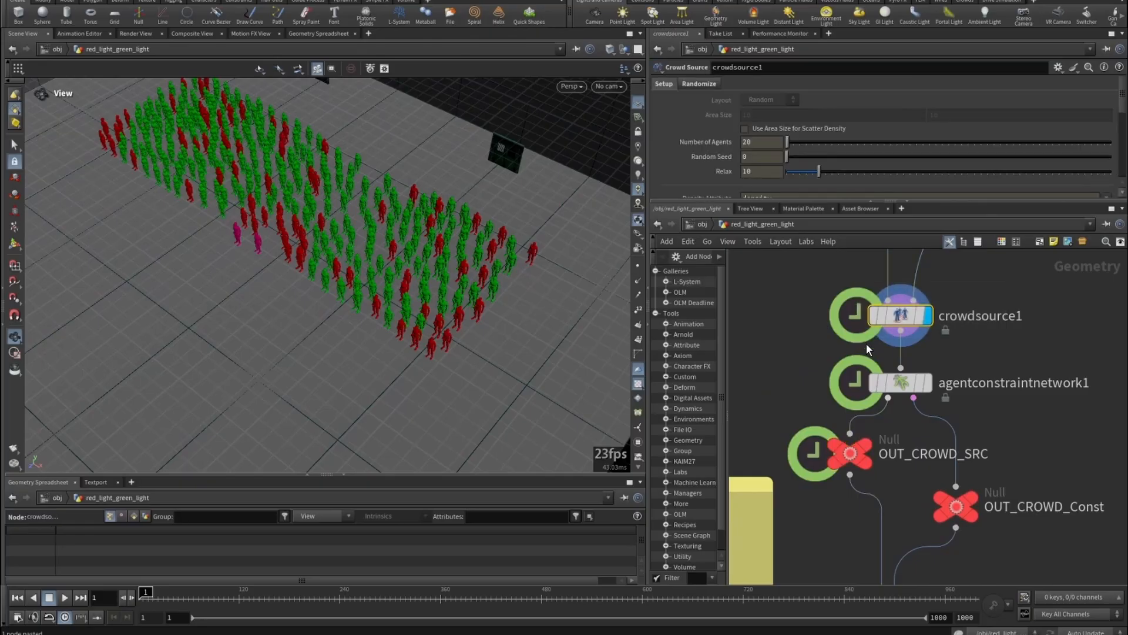
left_click_drag(869, 341, 867, 342)
left_click_drag(412, 317, 402, 282)
- Display the OUT_CROWD_SRC null and open its node information
left_click(864, 447)
middle_click(856, 455)
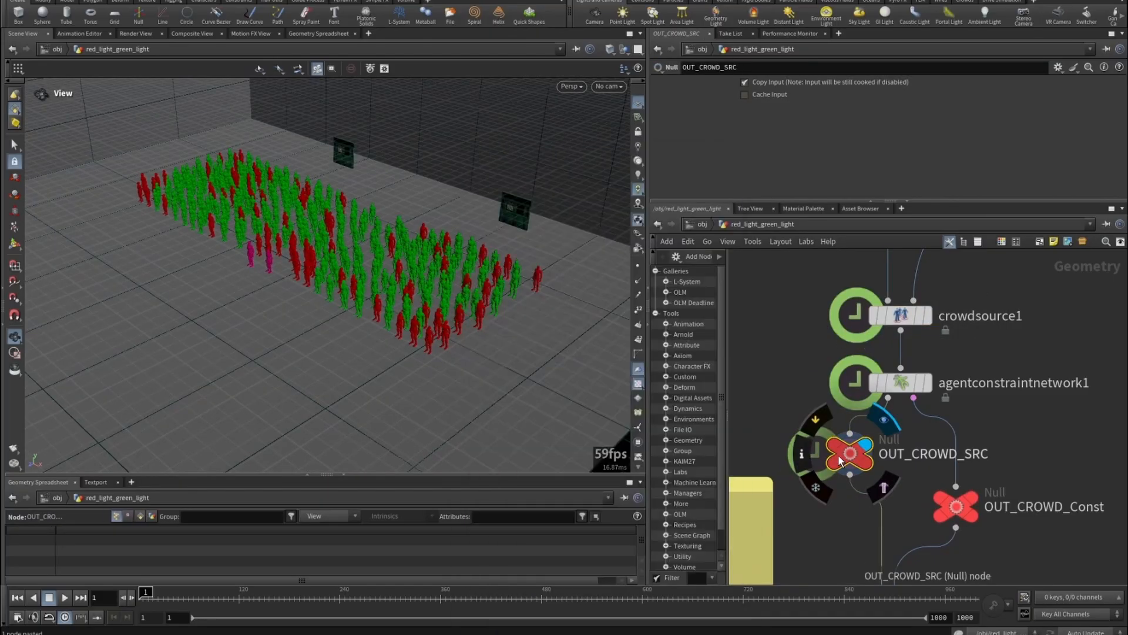
left_click(803, 453)
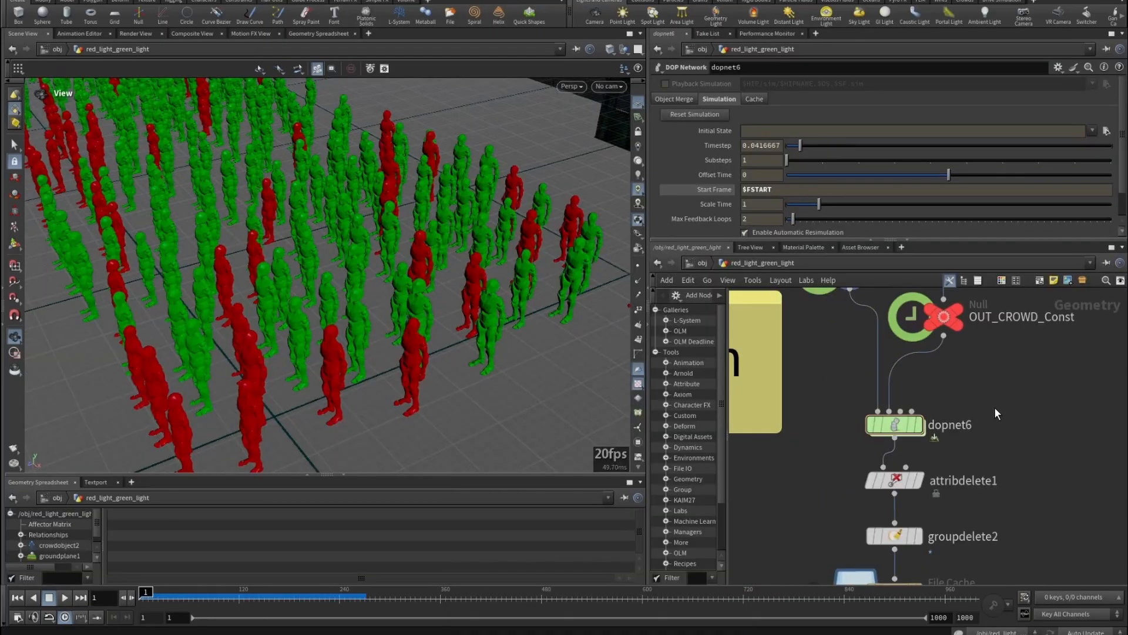
- Enter the dopnet6 network and bring the whole crowd and its surroundings into view
scroll(995, 407, "down", 3)
scroll(993, 407, "up", 3)
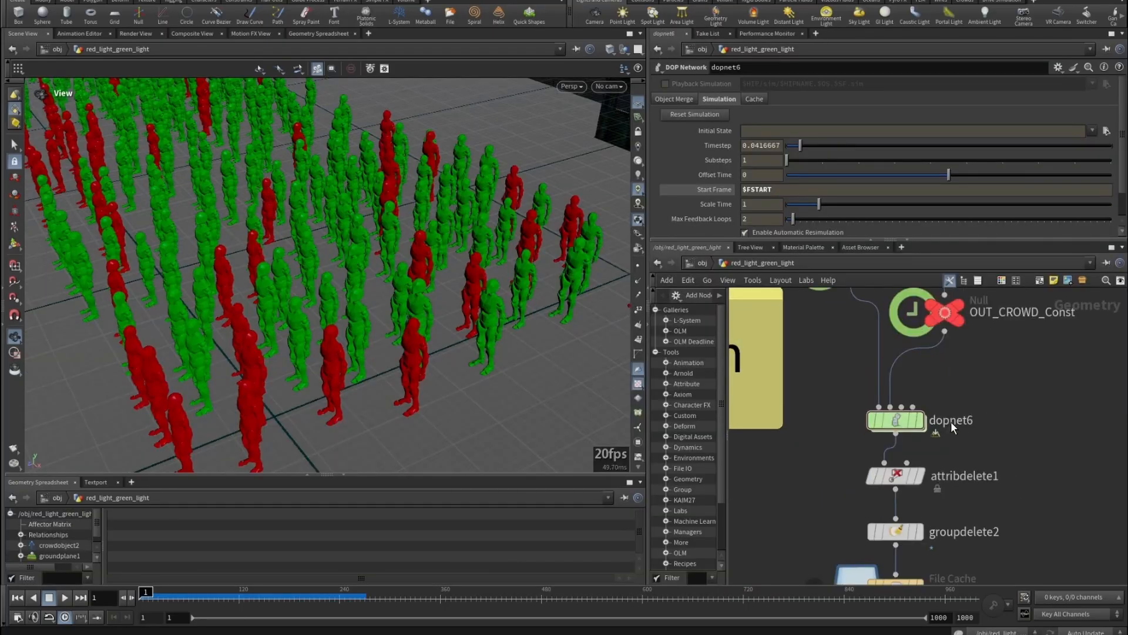
double_click(899, 423)
left_click_drag(328, 329, 415, 270)
scroll(415, 271, "down", 4)
scroll(932, 406, "down", 6)
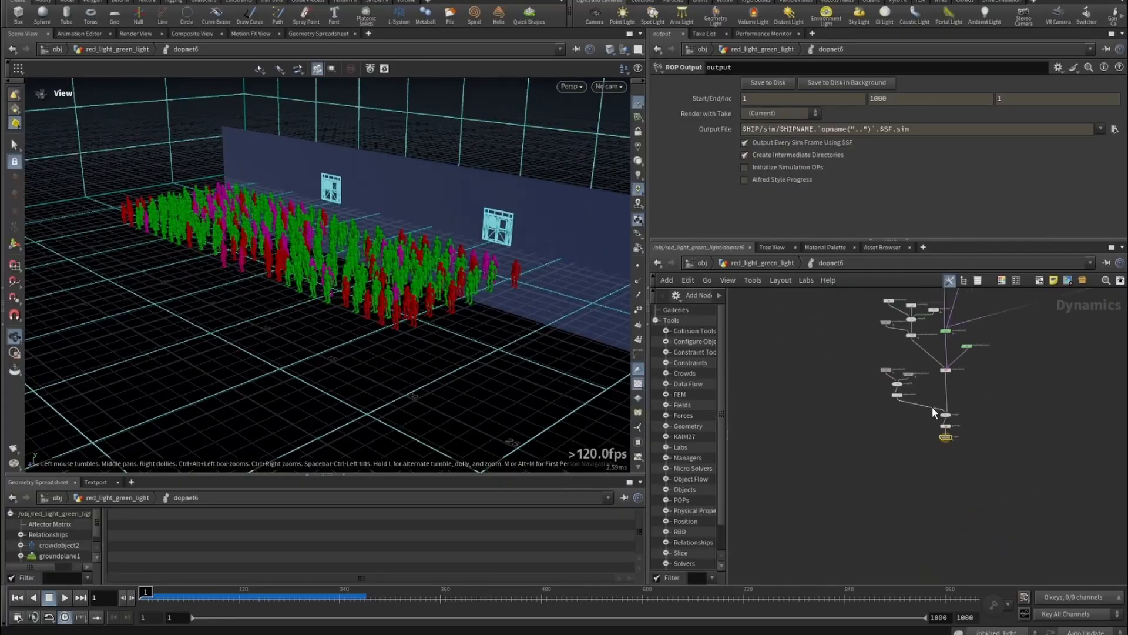
- Select the crowd state nodes together with merge1 inside dopnet6 and look over the states
scroll(1006, 452, "down", 2)
middle_click_drag(1007, 453, 926, 470)
scroll(841, 312, "up", 2)
left_click_drag(930, 368, 932, 368)
scroll(873, 350, "up", 5)
middle_click_drag(887, 361, 888, 452)
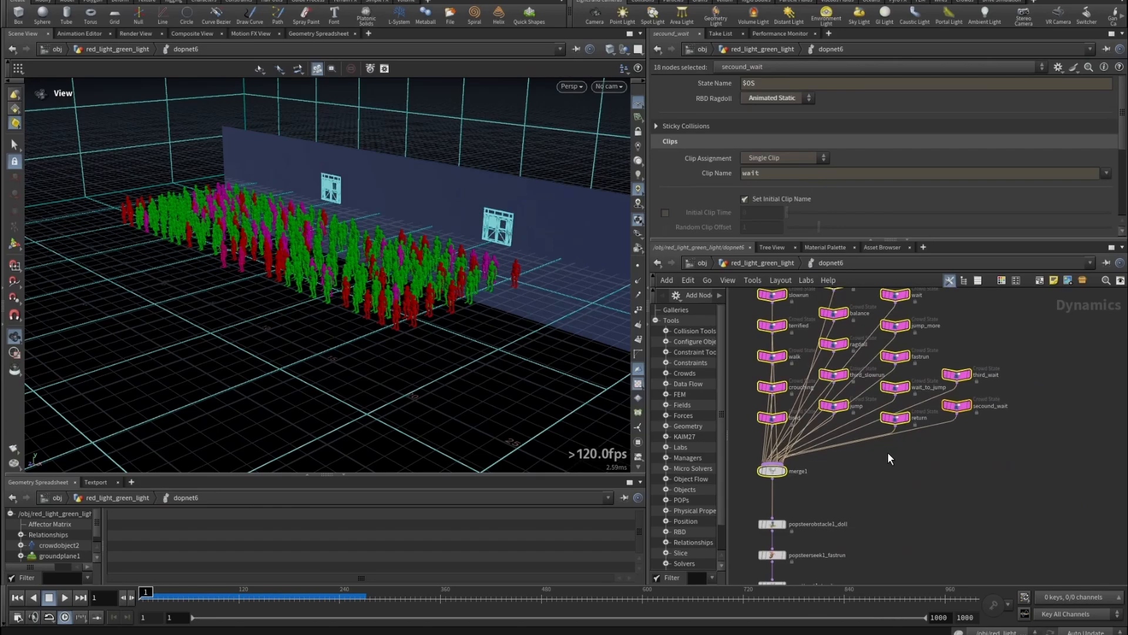
- Select the six POP force and group nodes below merge1, from popsteerobstacle1_doll to popsteerobstacle2, and frame them
key("h")
left_click_drag(809, 364, 809, 368)
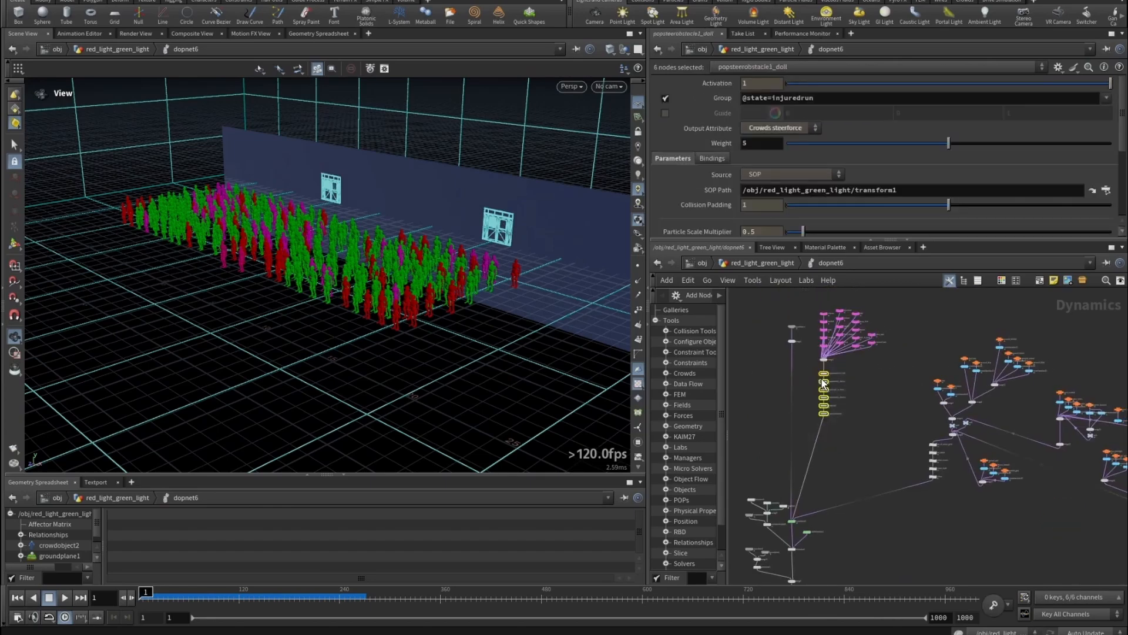
key("f")
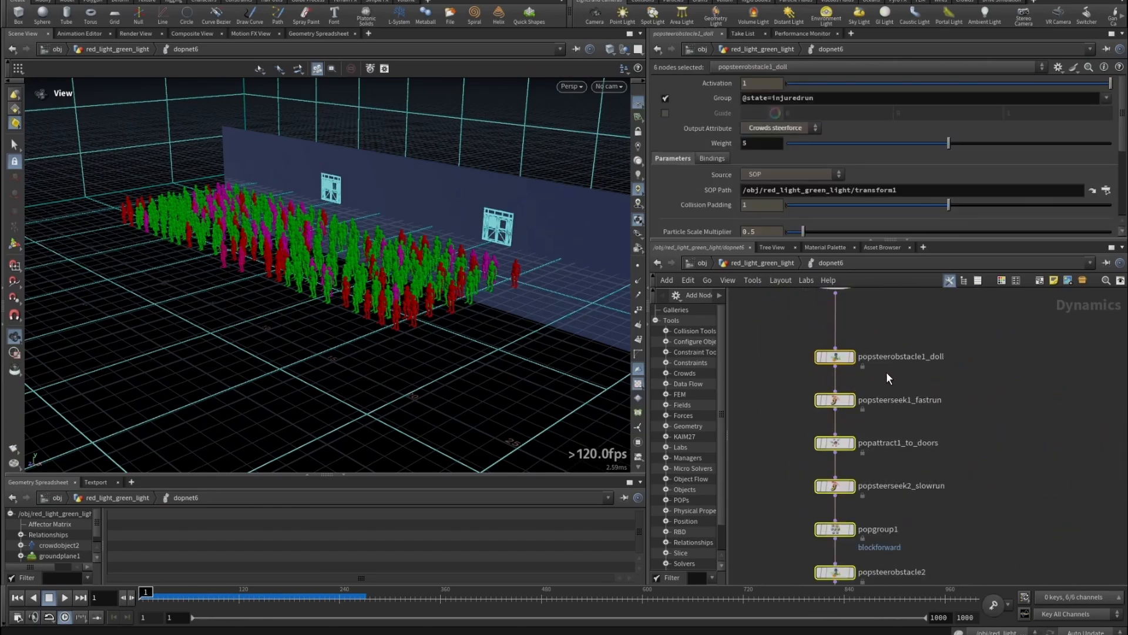
scroll(889, 372, "down", 4)
left_click_drag(918, 345, 847, 476)
- Select the first clusters of crowd transition and trigger nodes, then the remaining clusters, to survey the transition setup
scroll(918, 430, "down", 4)
mouse_move(950, 436)
middle_mouse_down()
mouse_move(903, 449)
mouse_move(825, 404)
middle_mouse_up()
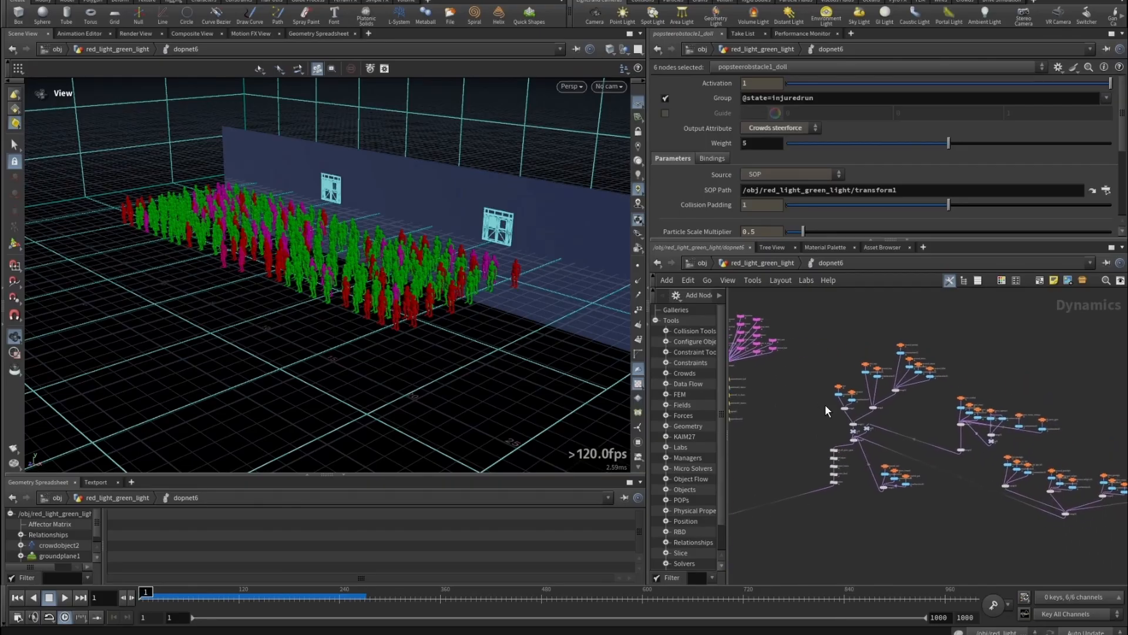
left_click_drag(829, 335, 1009, 433)
middle_click_drag(1006, 525, 960, 499)
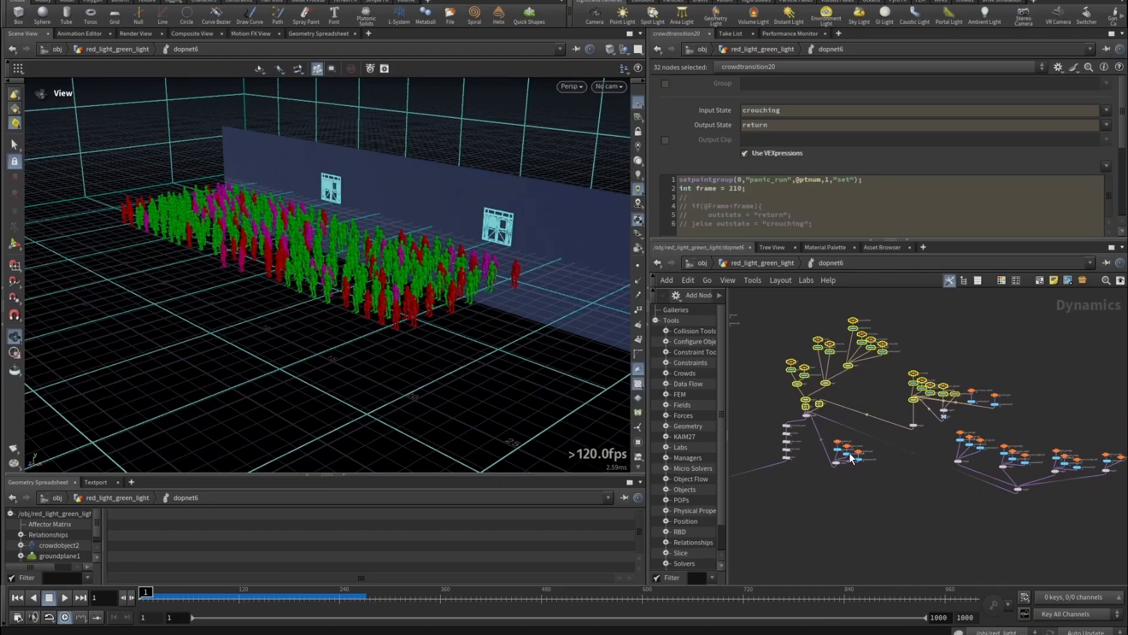
left_click_drag(806, 432, 968, 527)
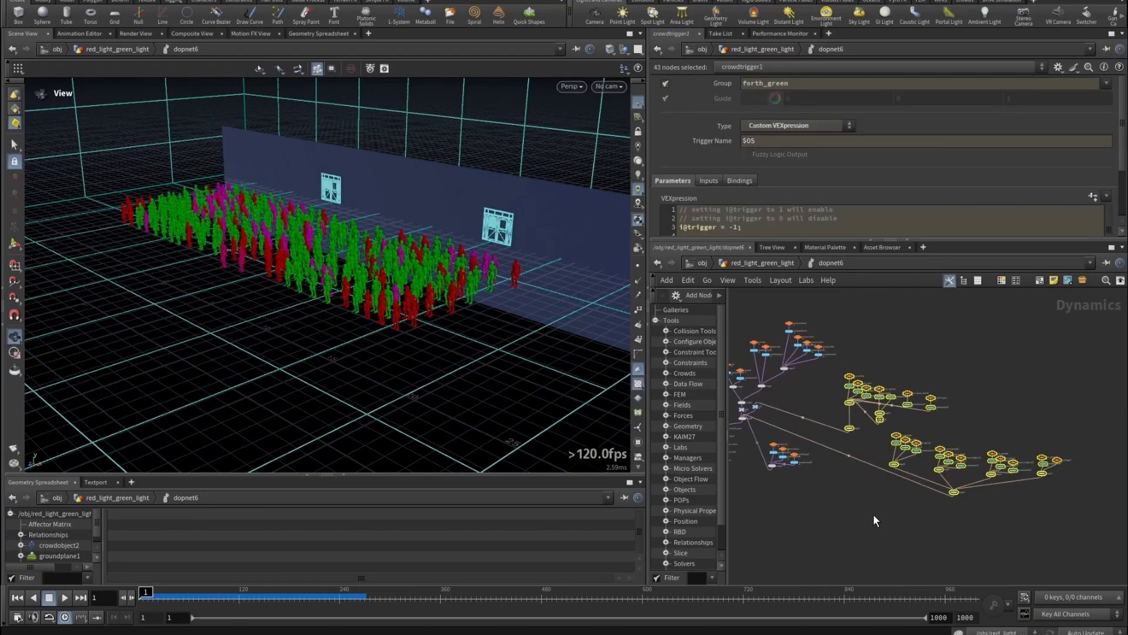
middle_click_drag(873, 514, 973, 505)
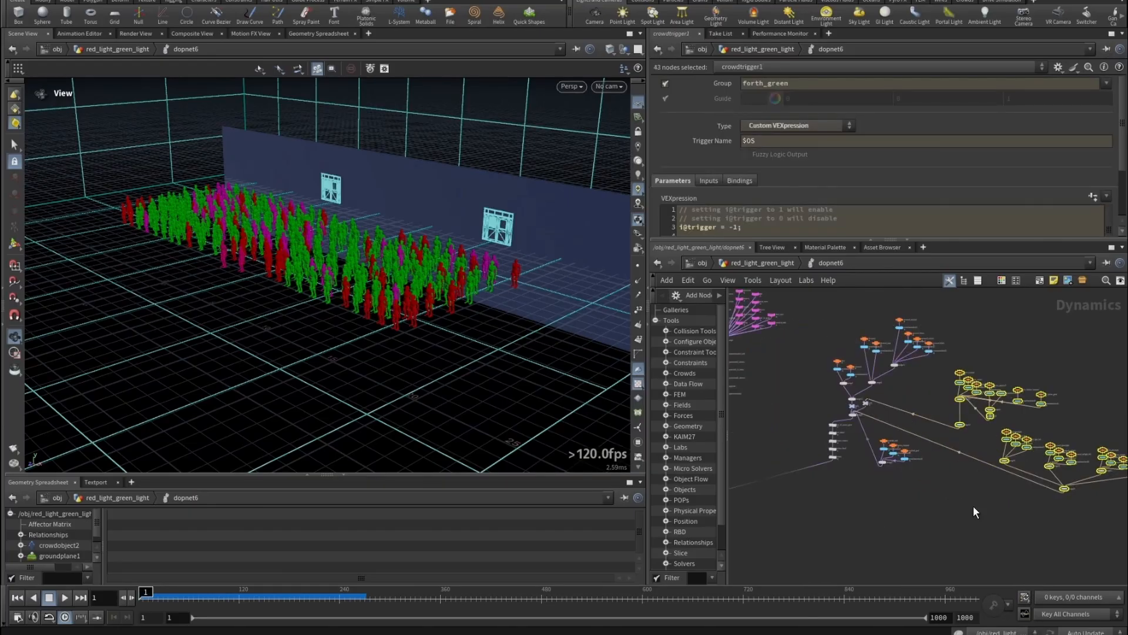
- Select the chain of five POP wrangles, then review the code in colour_returns and set_all_panics_gone
scroll(827, 446, "up", 5)
left_click_drag(813, 361, 855, 513)
scroll(844, 446, "up", 6)
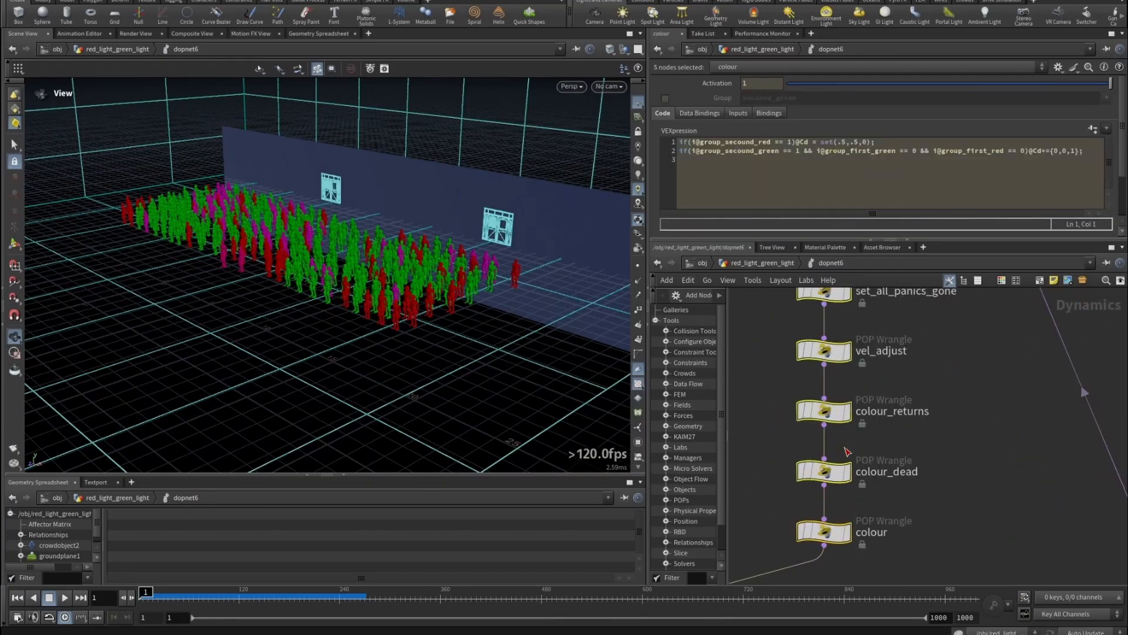
middle_click_drag(920, 443, 928, 473)
left_click(831, 440)
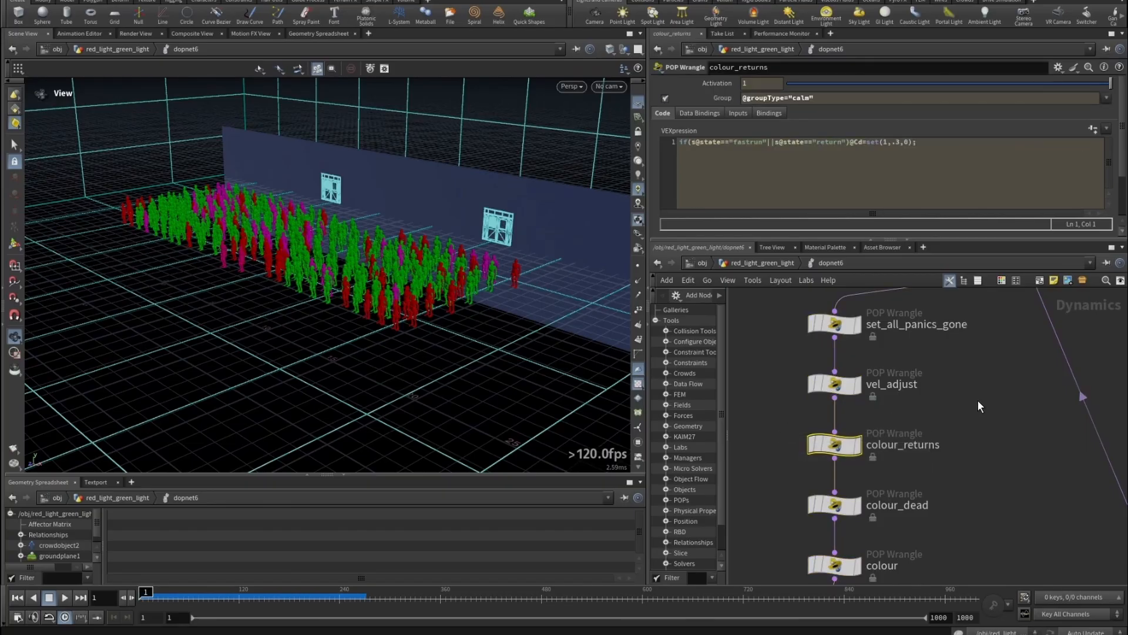
middle_click_drag(946, 363, 961, 416)
left_click(847, 373)
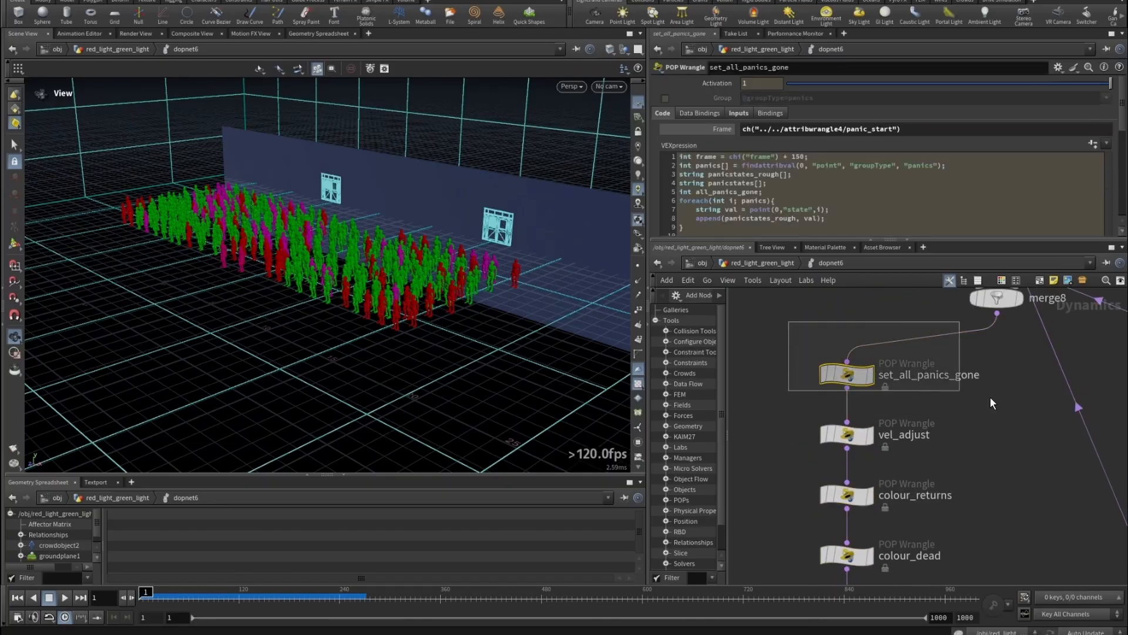
- Show the bulletrbdsolver1 parameters and survey the crowd solver and constraint network nodes around it
scroll(980, 390, "down", 8)
middle_click_drag(930, 411, 996, 426)
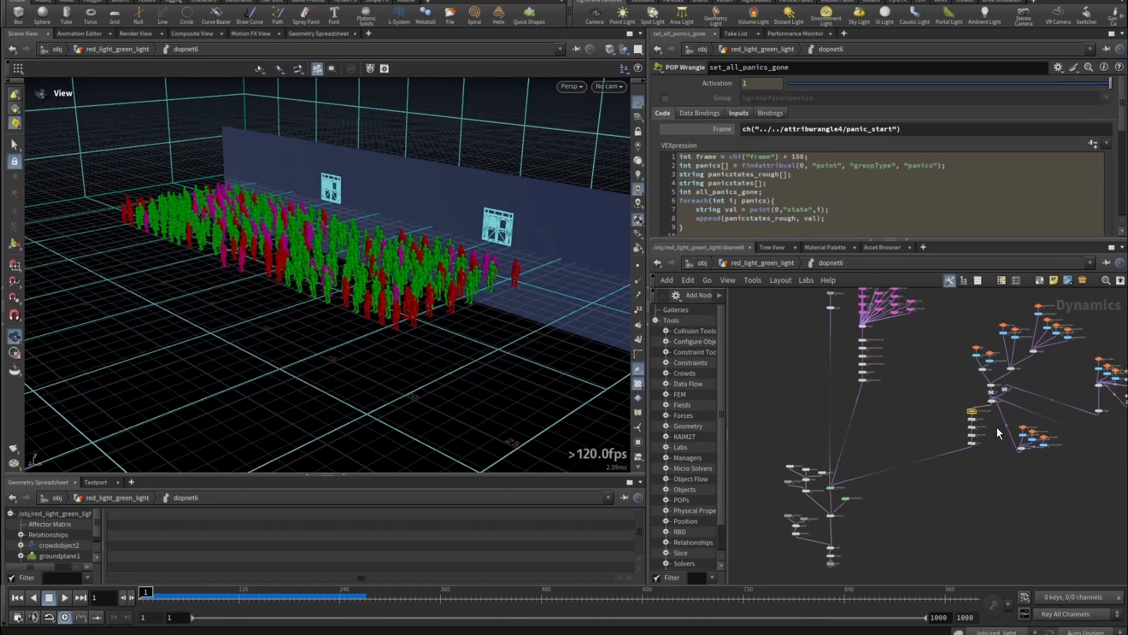
scroll(919, 457, "up", 8)
middle_click_drag(904, 376, 871, 446)
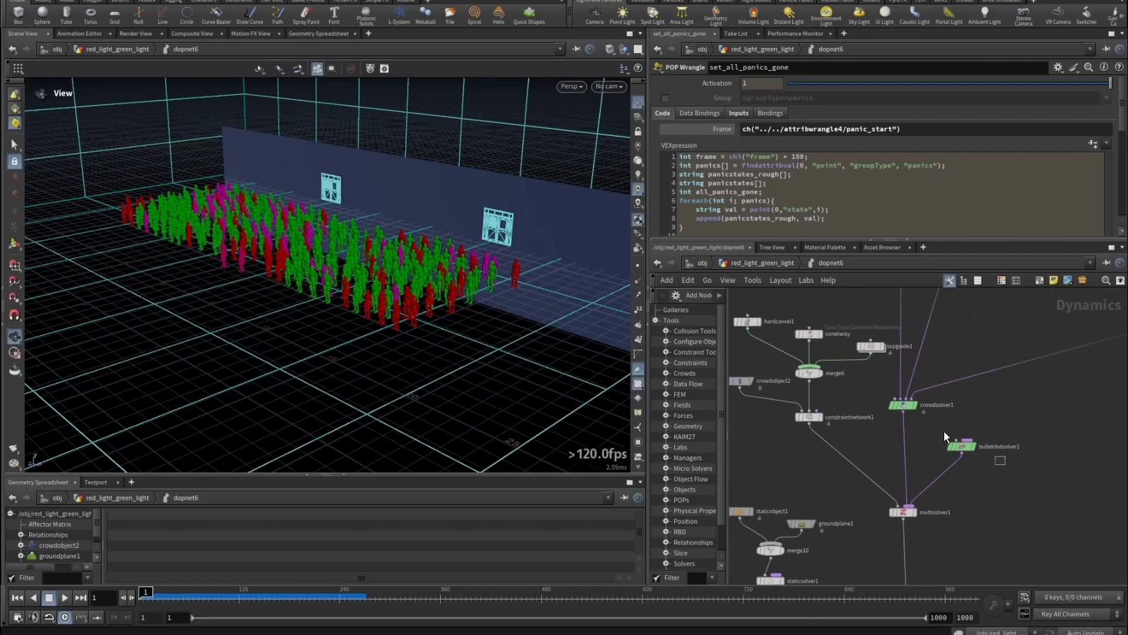
left_click(962, 446)
middle_click_drag(884, 402, 905, 443)
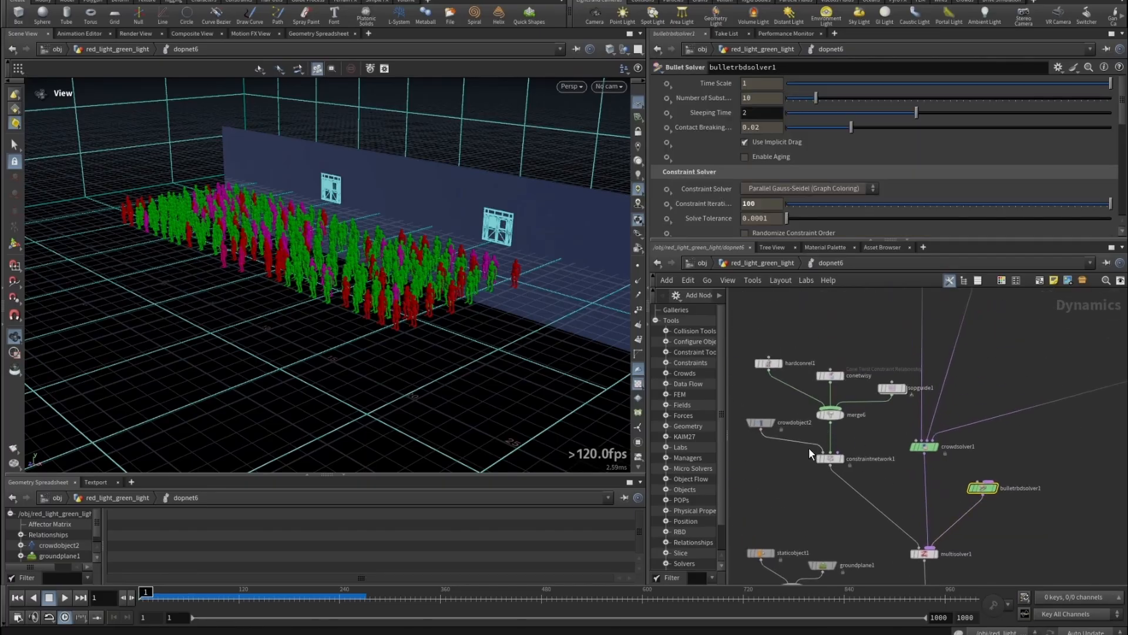
- Show the parameters of crowdobject2 and constraintnetwork1 and bring the solver nodes downstream of them into view
scroll(823, 450, "up", 3)
left_click(786, 419)
middle_click_drag(858, 478, 820, 467)
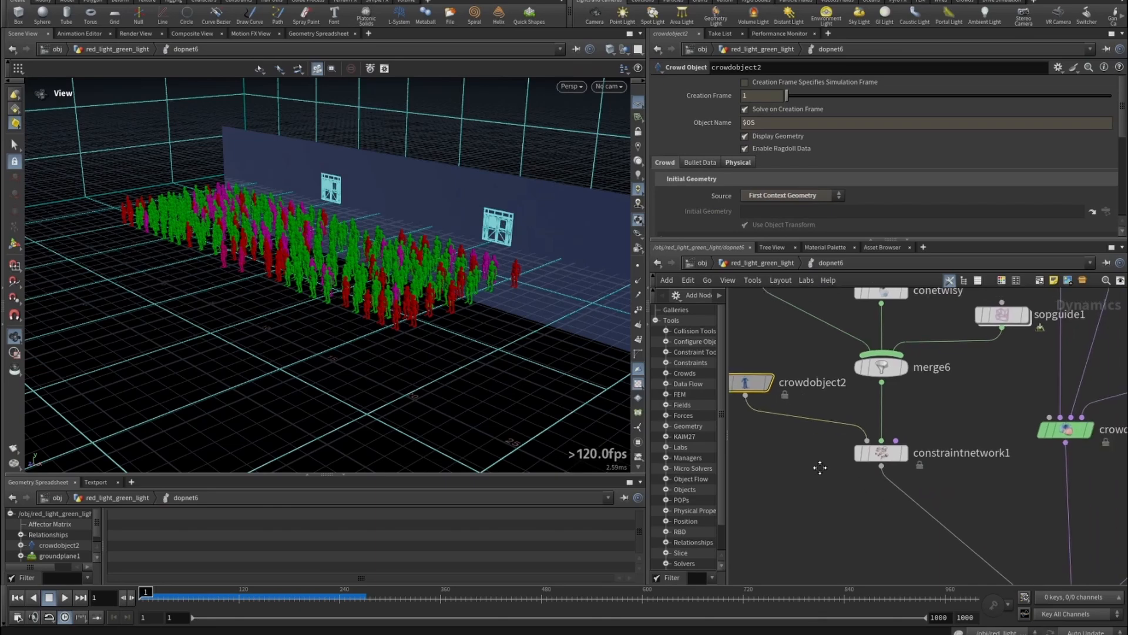
left_click_drag(807, 490, 942, 429)
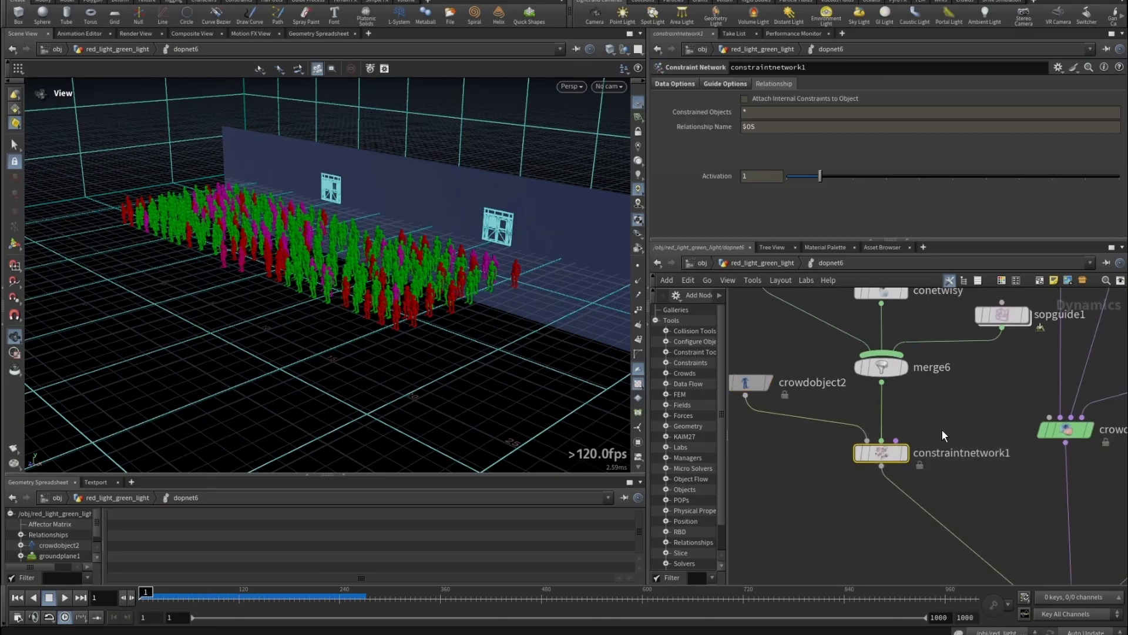
scroll(952, 422, "down", 2)
middle_click_drag(967, 415, 816, 341)
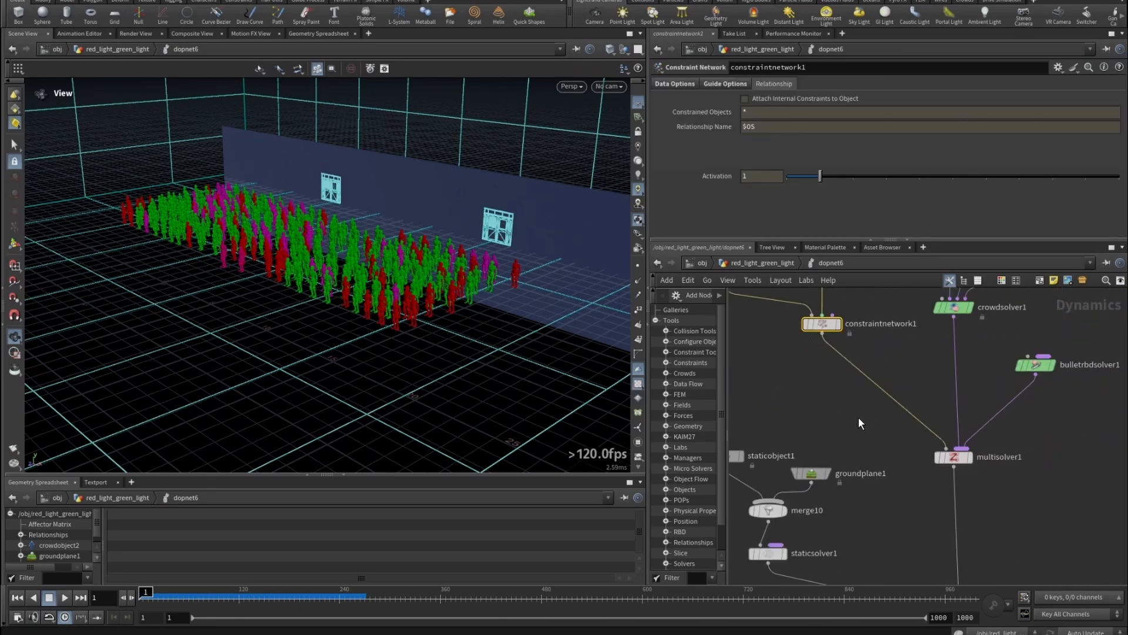
- Review the multisolver1 inputs by selecting multisolver1, crowdsolver1 and bulletrbdsolver1, ending on multisolver1
left_click_drag(858, 418, 1055, 482)
middle_click_drag(1050, 497, 1033, 533)
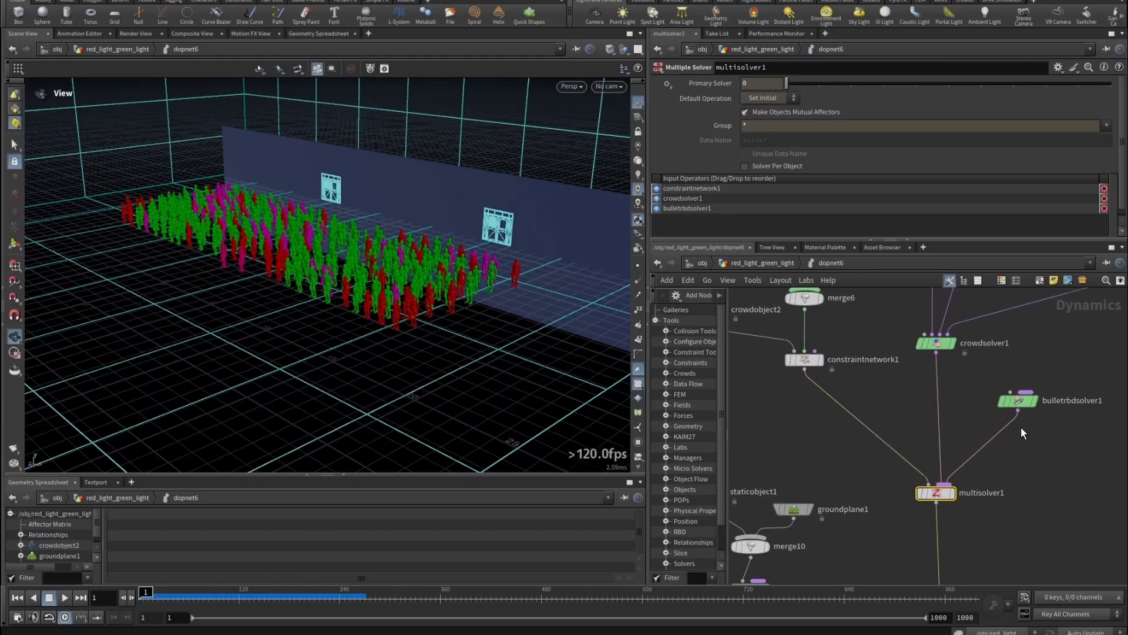
middle_click_drag(999, 373, 999, 396)
mouse_move(997, 393)
left_mouse_down()
mouse_move(895, 353)
mouse_move(991, 383)
left_mouse_up()
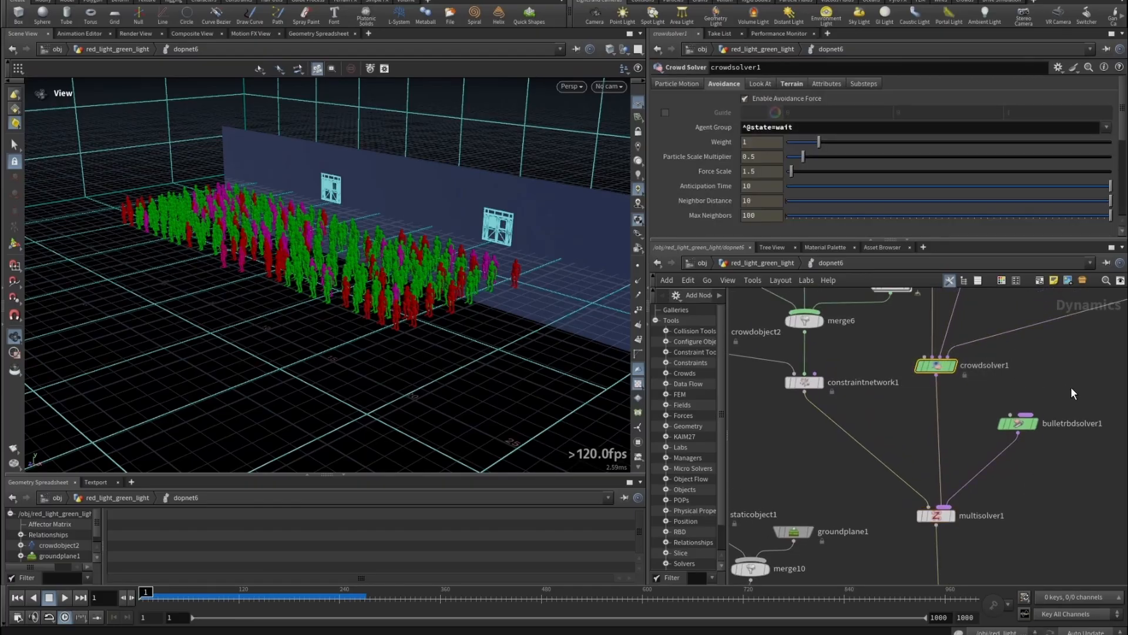
left_click_drag(1075, 372, 962, 459)
left_click_drag(1080, 454, 954, 389)
left_click_drag(855, 471, 854, 471)
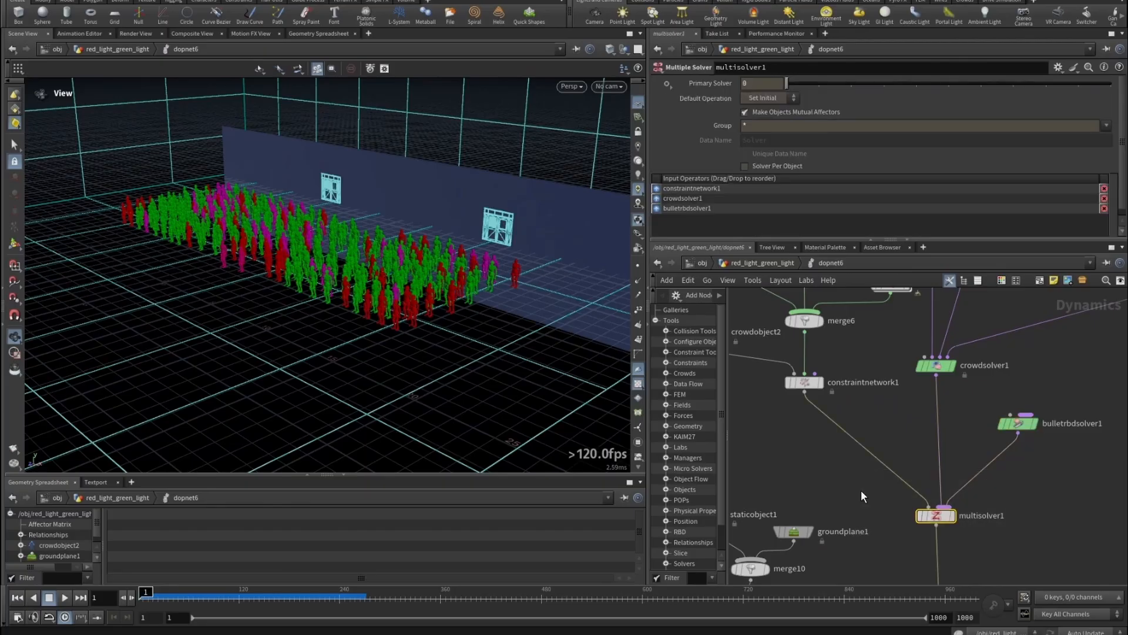
scroll(868, 490, "down", 3)
middle_click_drag(897, 511, 900, 461)
scroll(963, 463, "down", 3)
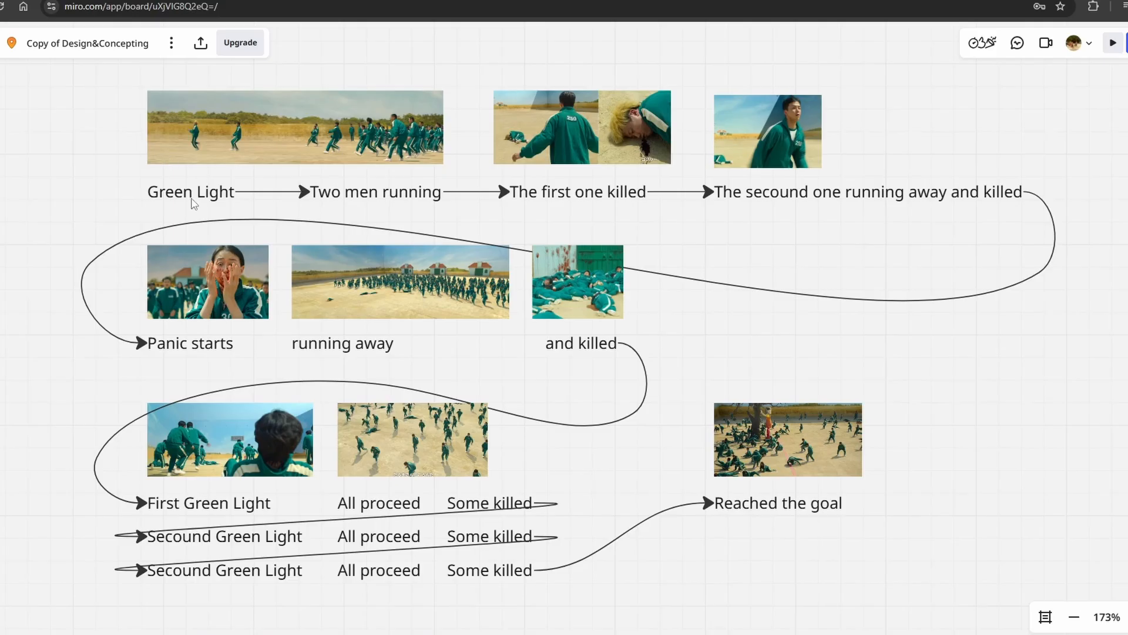
- Switch to the Miro storyboard and go through the opening sequence, from Green Light to the second man running away and killed
left_click(194, 199)
left_click(279, 172)
left_click(550, 197)
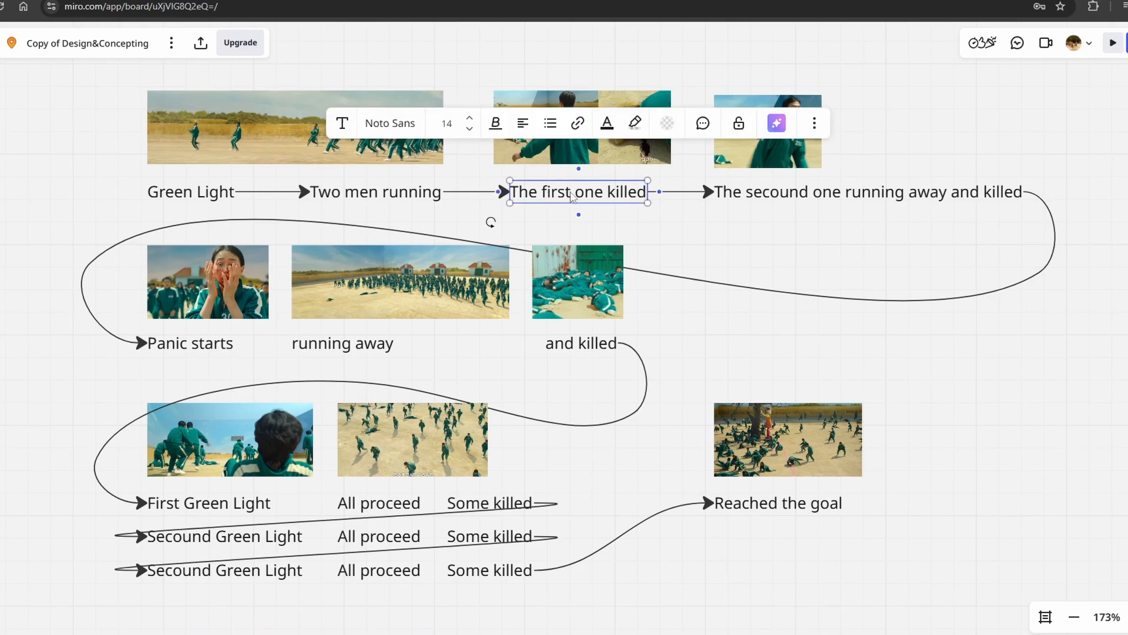
left_click(670, 232)
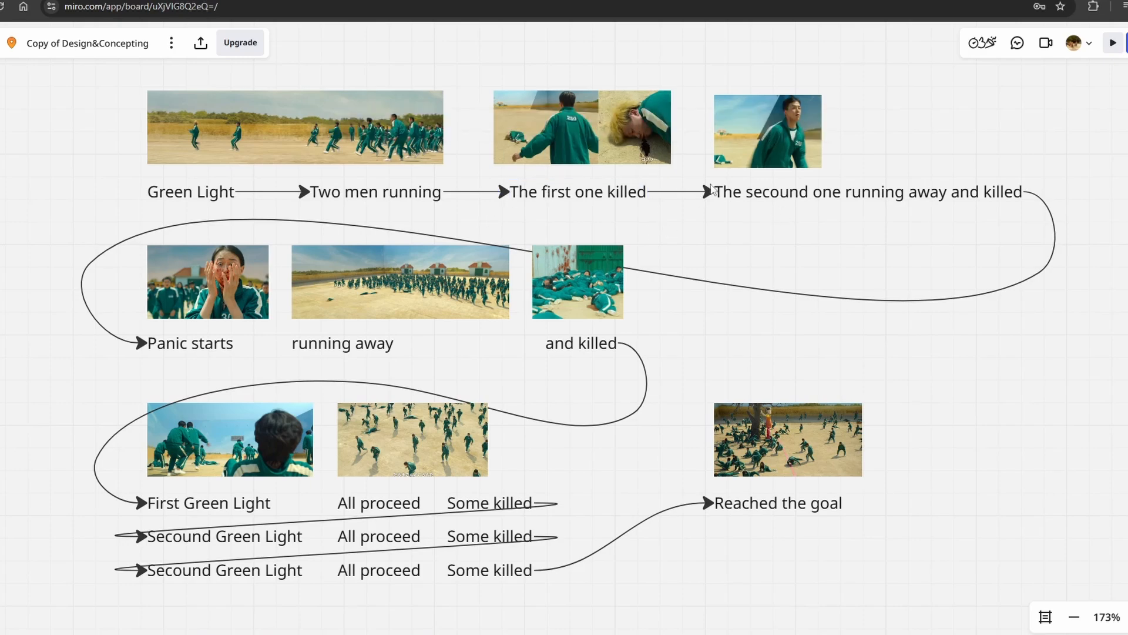
left_click(1000, 198)
key("Escape")
- Go through the first and second green light rounds on the storyboard, highlighting their All proceed and Some killed stages
left_click(354, 509)
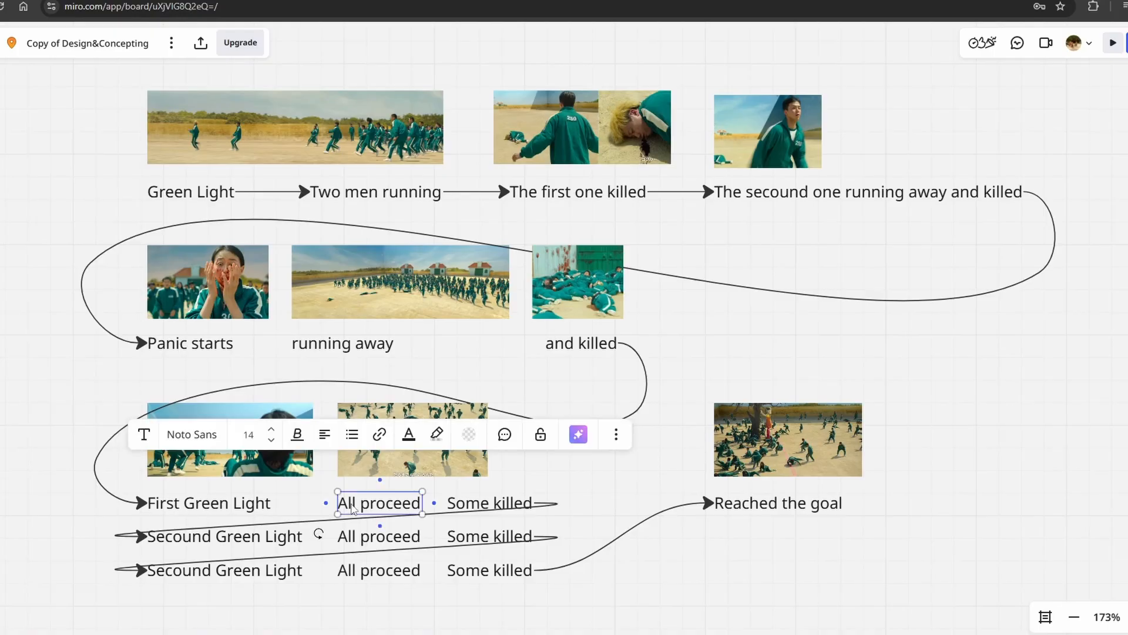
left_click(519, 508)
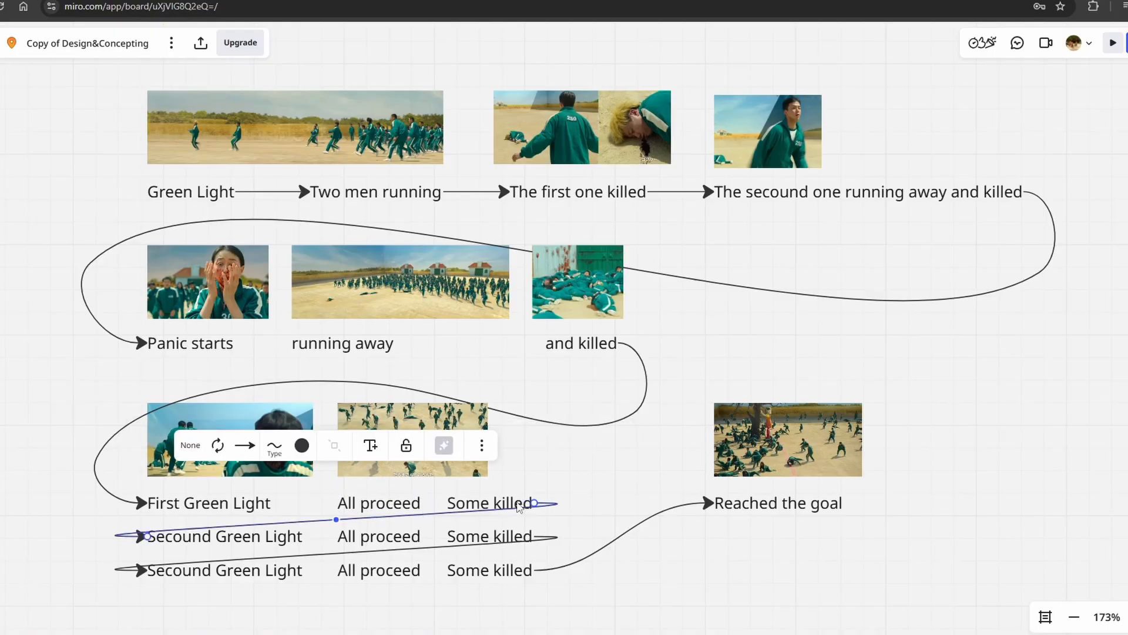
left_click(187, 544)
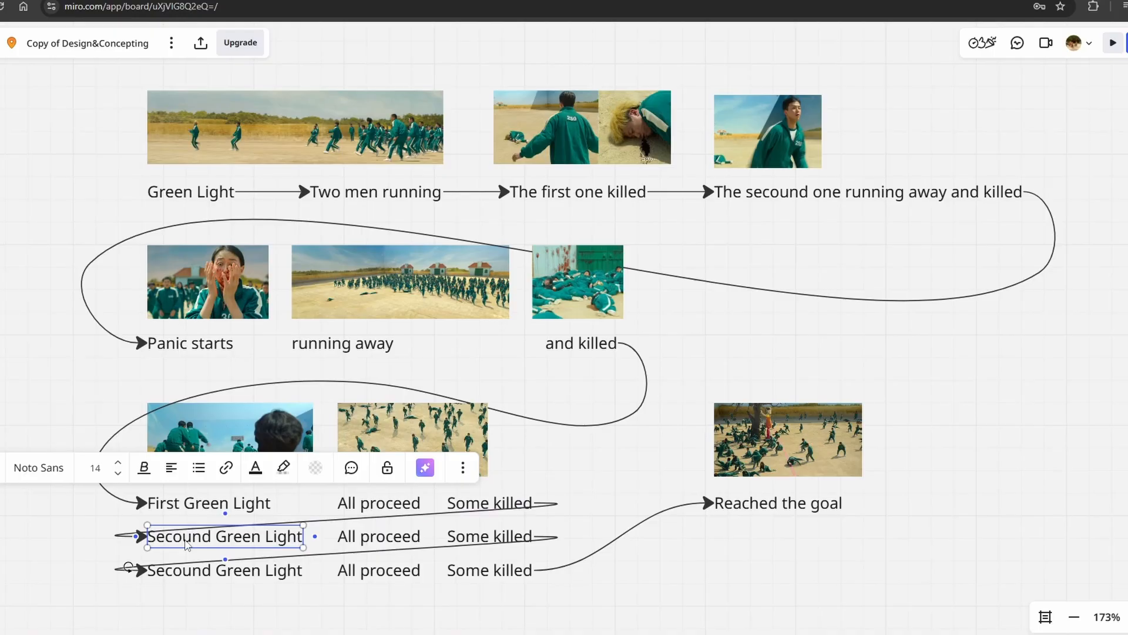
left_click(393, 539)
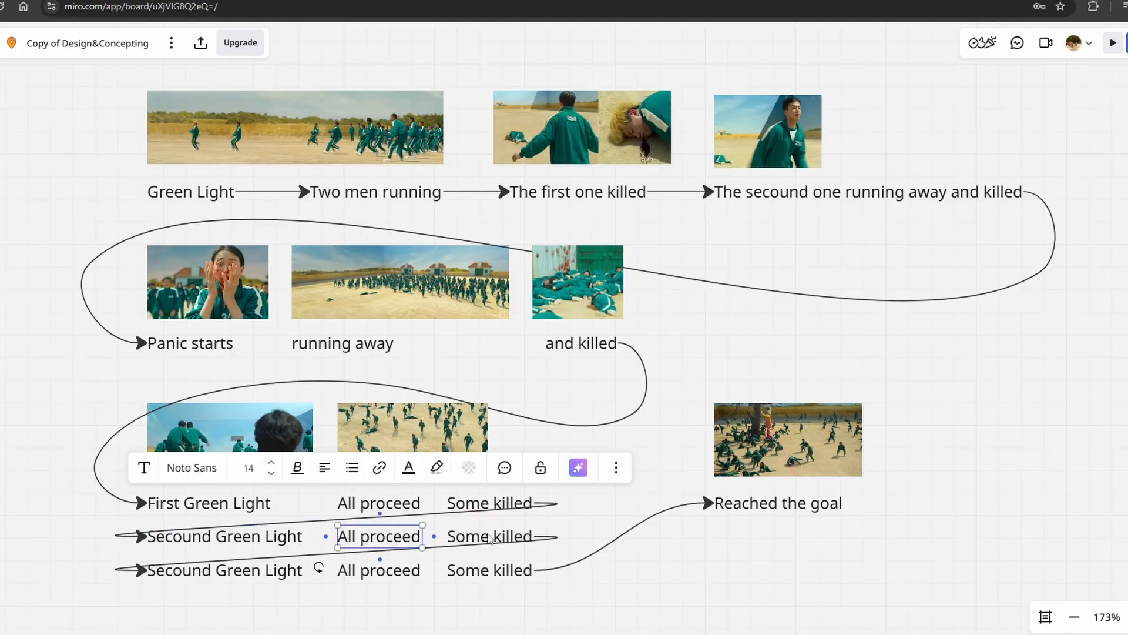
left_click(490, 539)
- Correct the last "Secound Green Light" label to "Third Green Light" and mark out that round's row
left_click(220, 574)
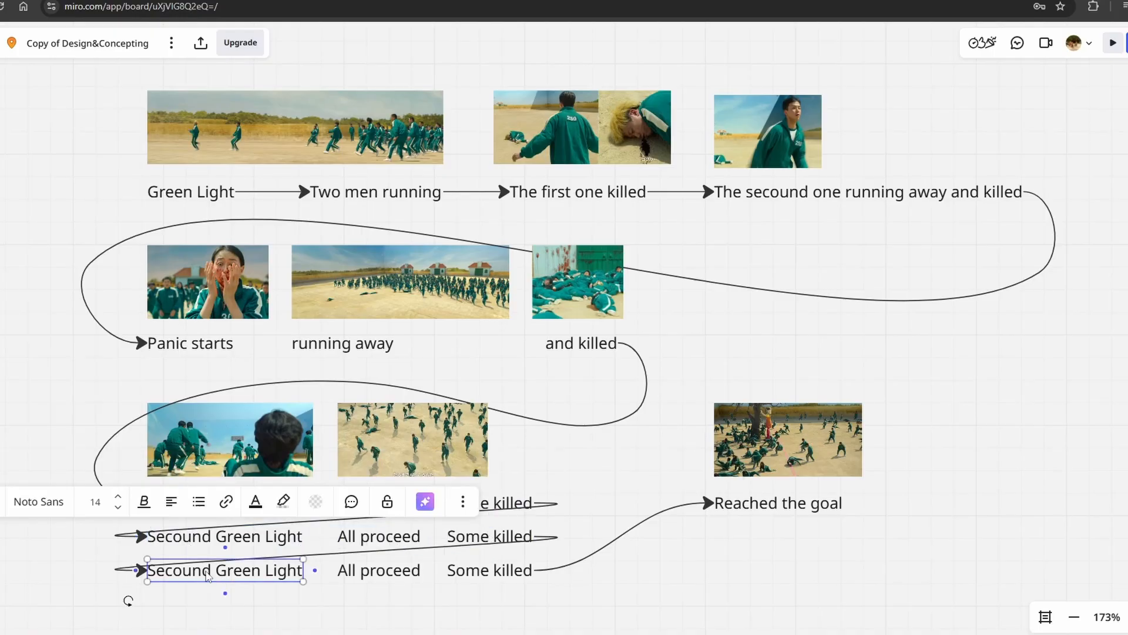
double_click(208, 570)
type("Thirs")
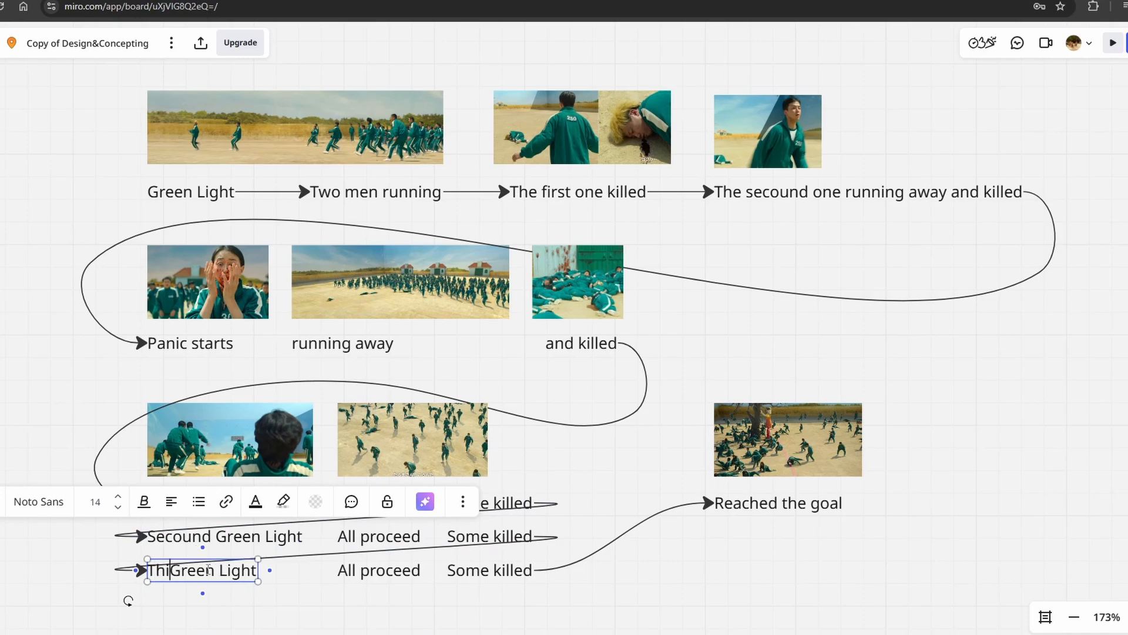
key("BackSpace")
type("d")
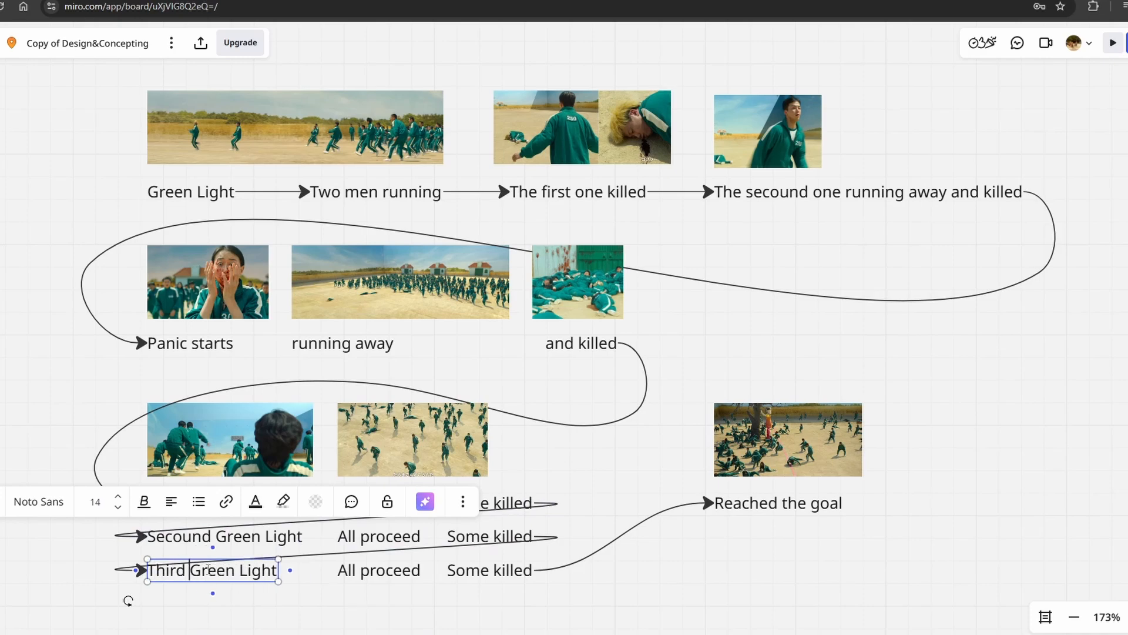
left_click(360, 623)
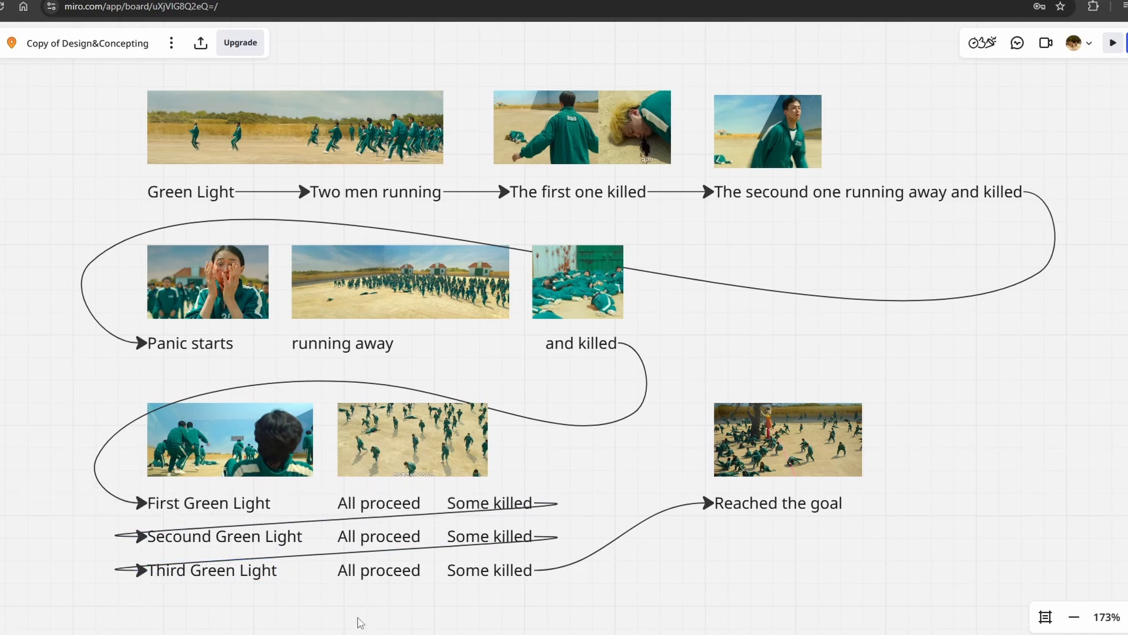
left_click(463, 575)
left_click_drag(69, 558, 584, 598)
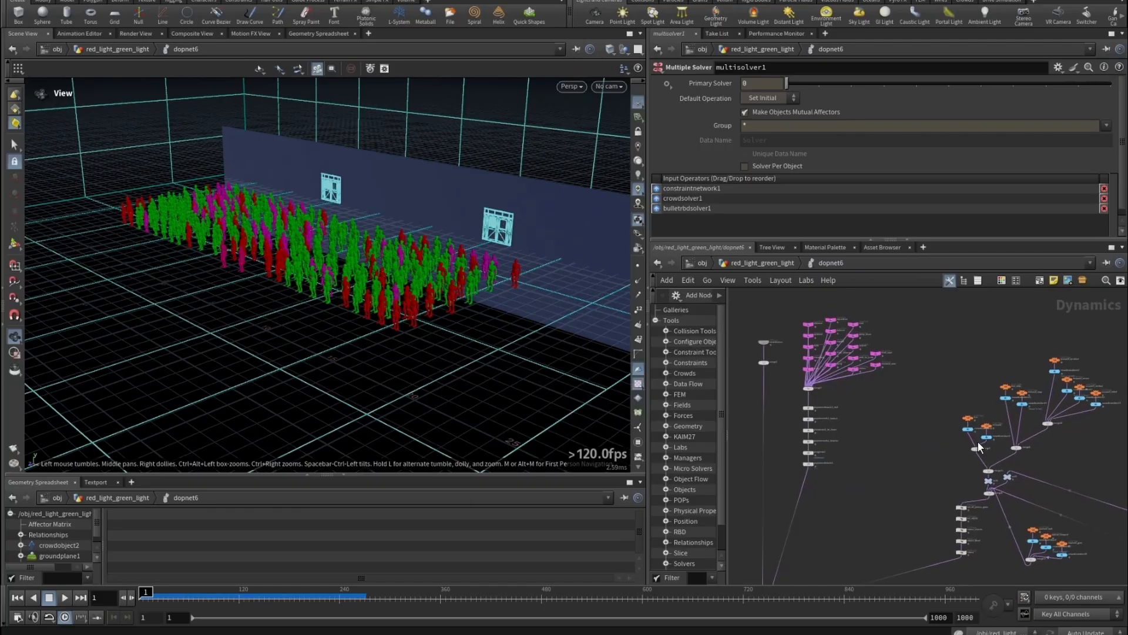
- Return to Houdini, show the fisrt crowd trigger's parameters, and select the clusters of crowd trigger and transition nodes
scroll(983, 439, "up", 5)
scroll(988, 355, "up", 3)
left_click_drag(982, 326, 788, 411)
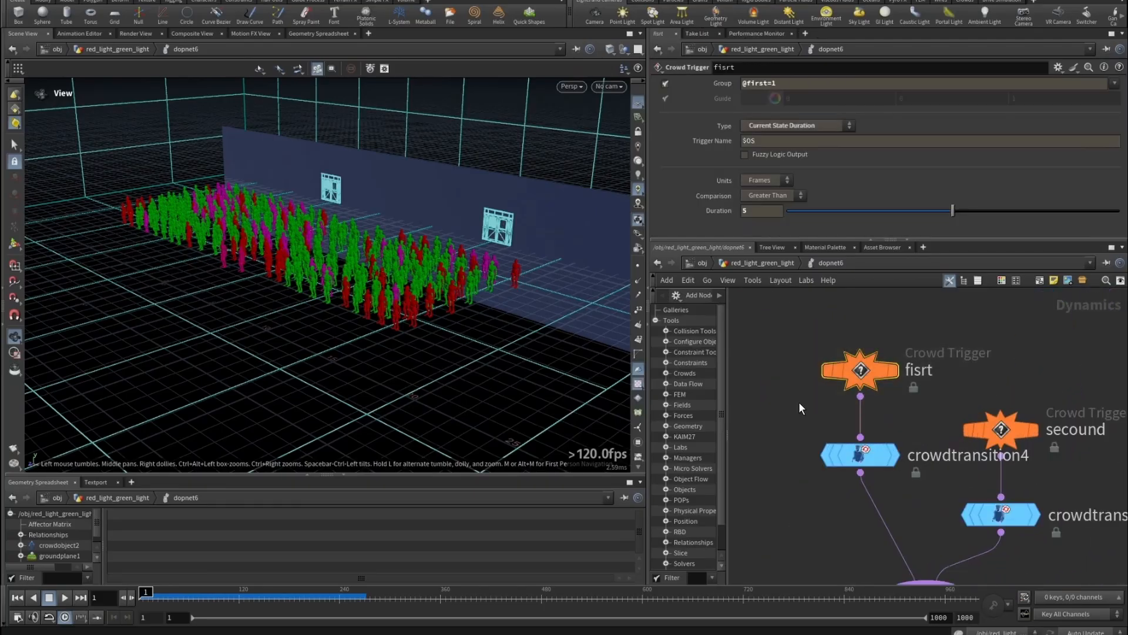
scroll(922, 448, "down", 5)
scroll(846, 441, "up", 3)
scroll(905, 438, "down", 2)
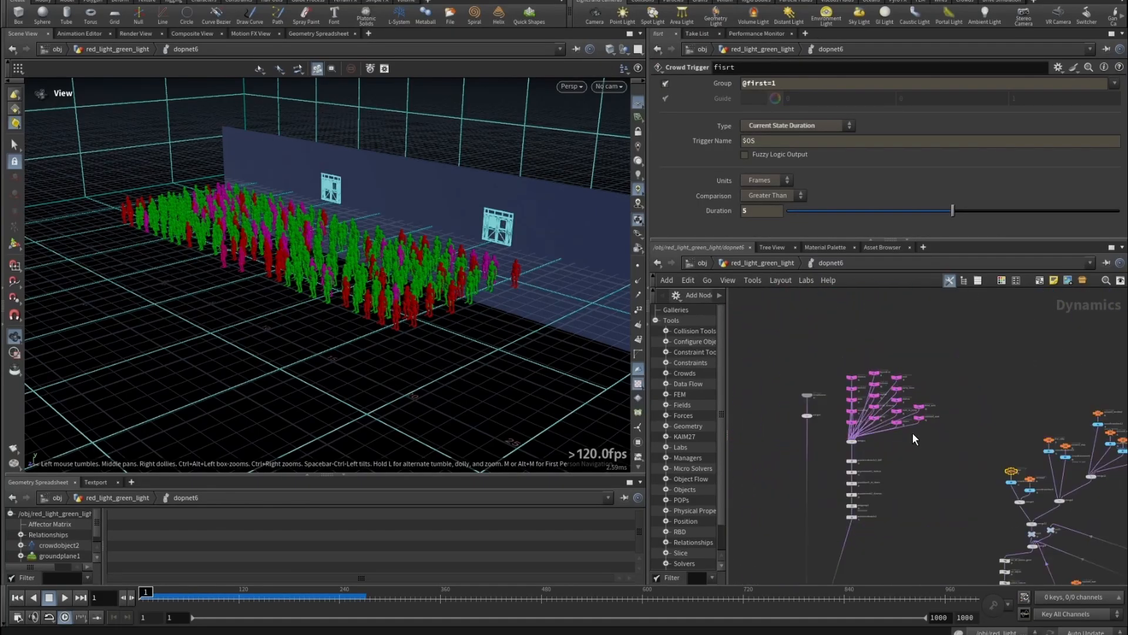
middle_click_drag(913, 433, 830, 411)
left_click_drag(905, 362, 1072, 483)
- Frame the crowd state nodes above merge1 and enlarge the network editor pane
scroll(801, 412, "up", 5)
middle_click_drag(797, 414, 959, 492)
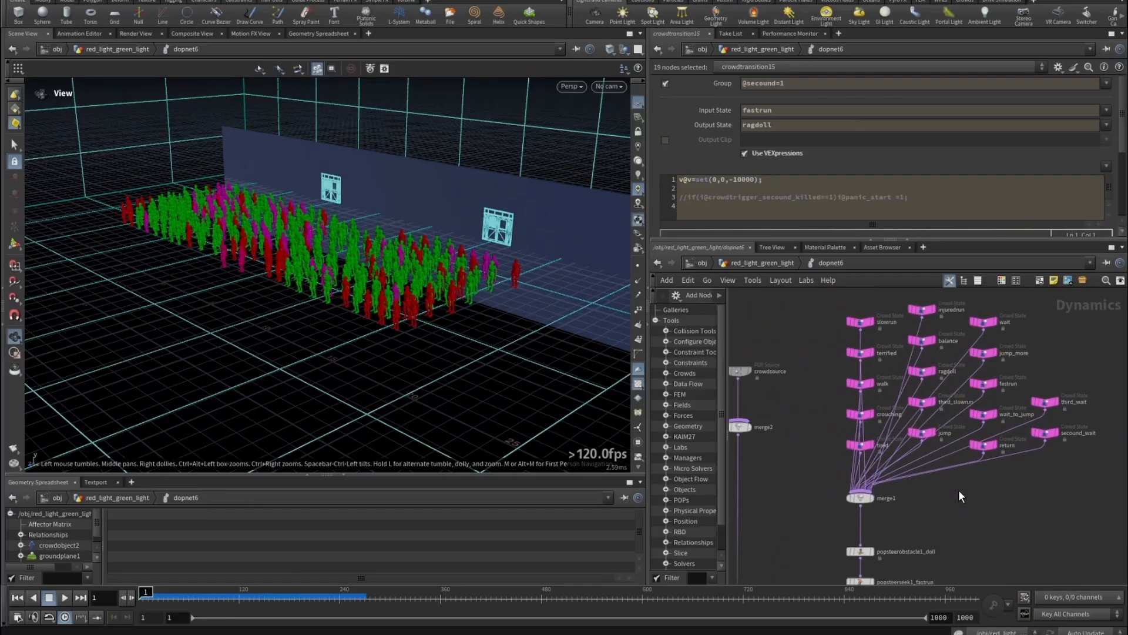
scroll(895, 351, "up", 4)
middle_click_drag(881, 327, 840, 349)
scroll(840, 349, "down", 2)
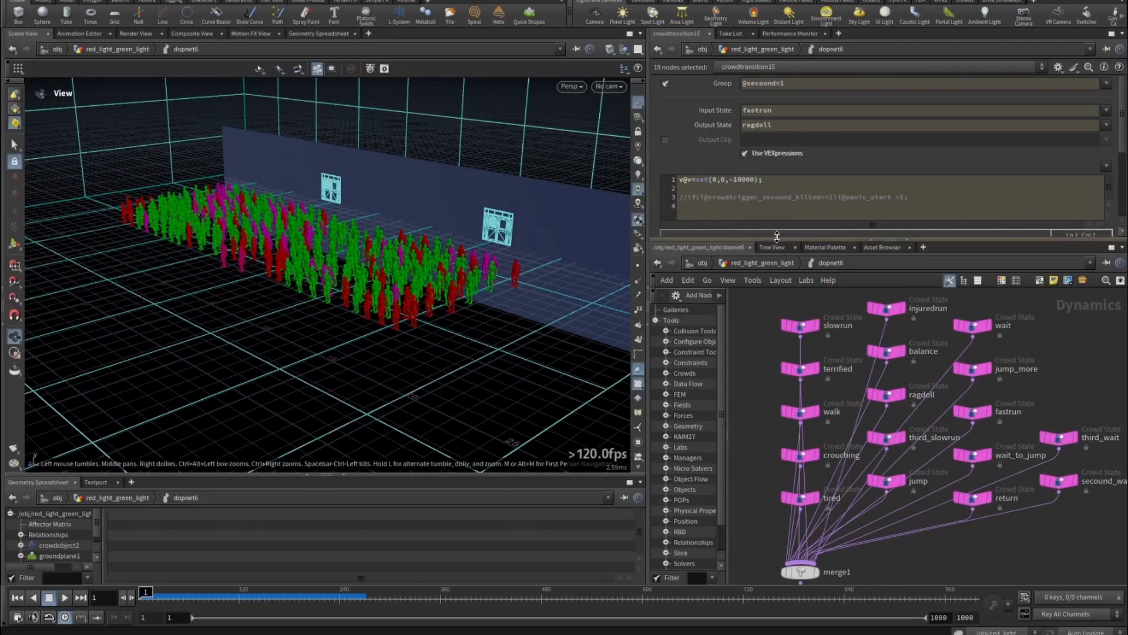
left_click_drag(777, 236, 606, 166)
- Go through the slowrun, terrified, walk, crouching and jump crowd states by selecting them
left_click(781, 300)
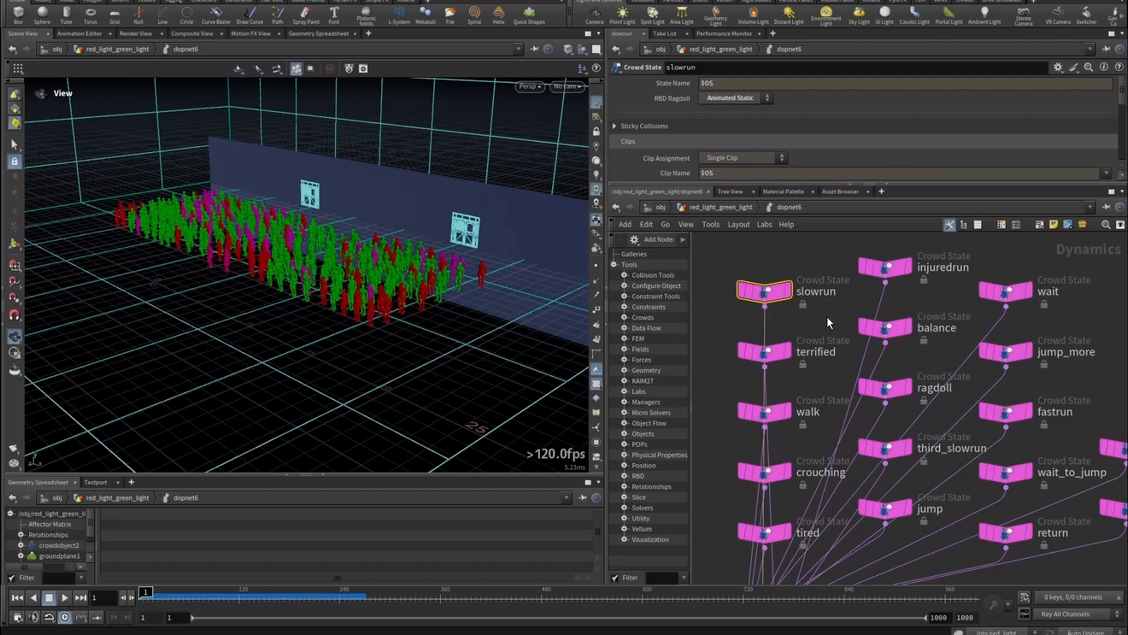
left_click(782, 340)
left_click_drag(735, 364, 826, 403)
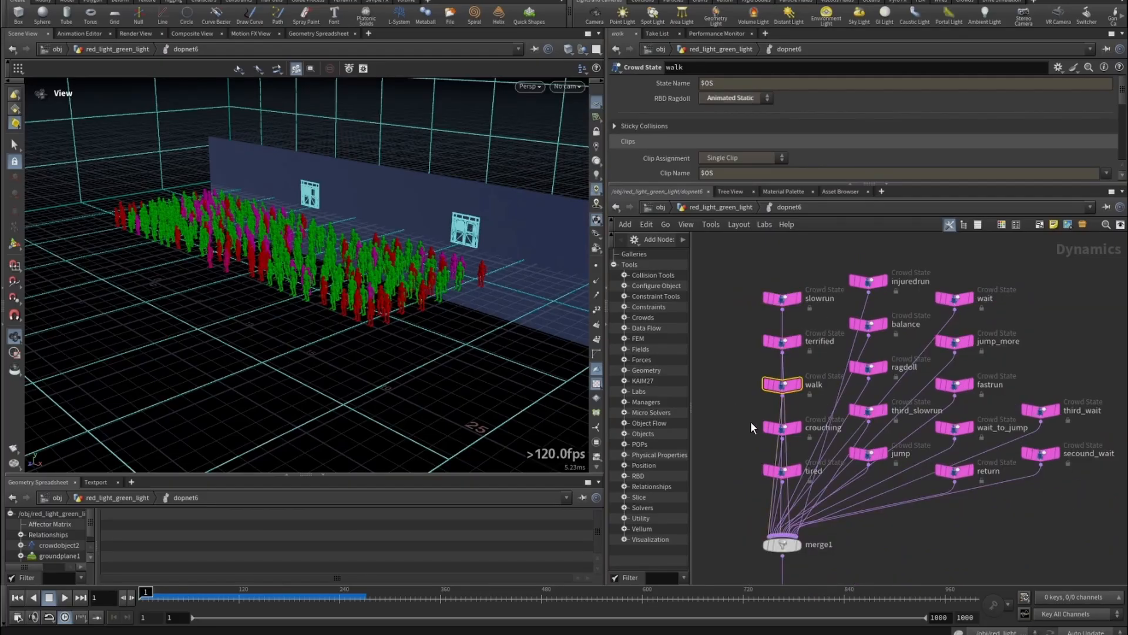
left_click_drag(750, 421, 778, 456)
left_click(868, 454)
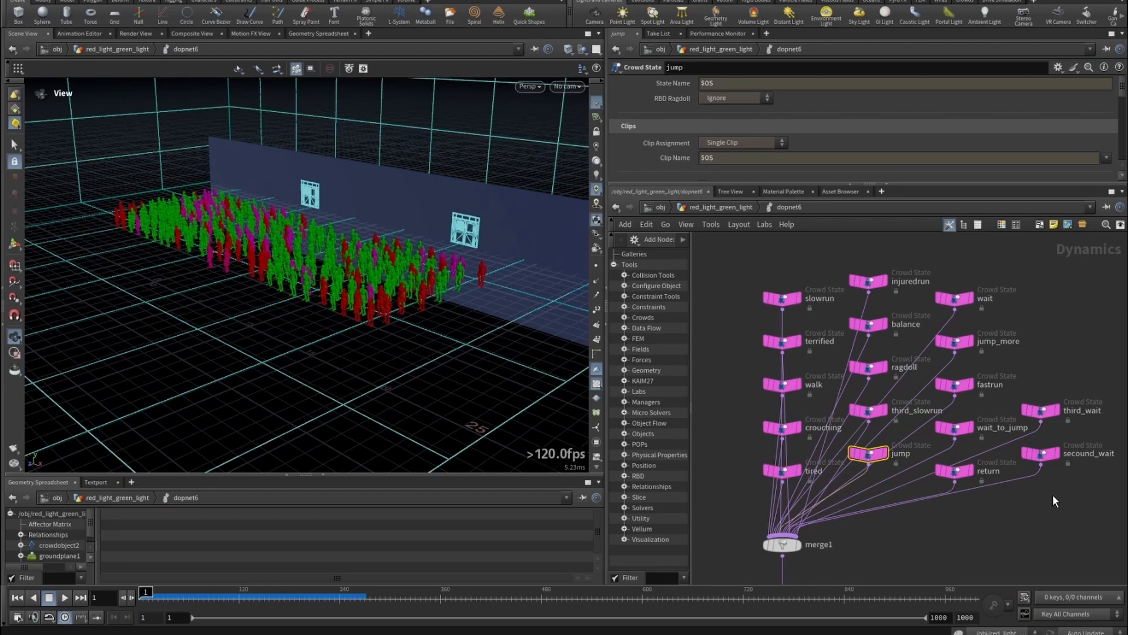
- Arrange the wait, secound_wait and third_wait states in one column beside the other crowd states
left_click_drag(956, 309, 1041, 276)
left_click_drag(1044, 453, 1039, 334)
left_click_drag(1048, 409, 1044, 377)
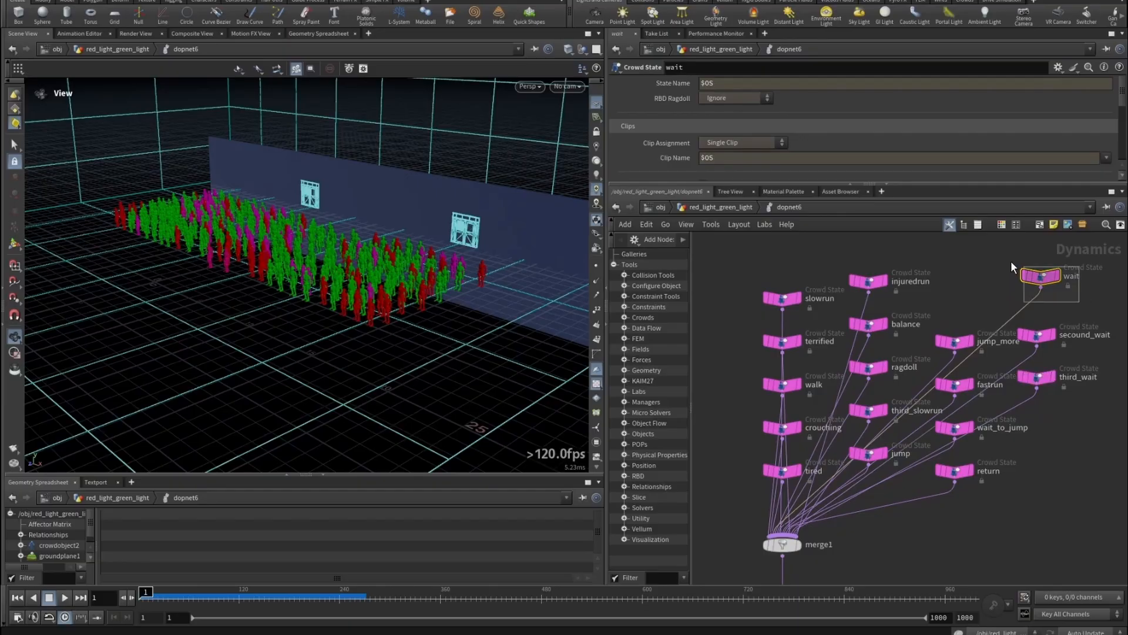
- Compare the Clip Name settings of the wait, secound_wait and third_wait crowd states
scroll(661, 130, "down", 5)
scroll(660, 133, "up", 3)
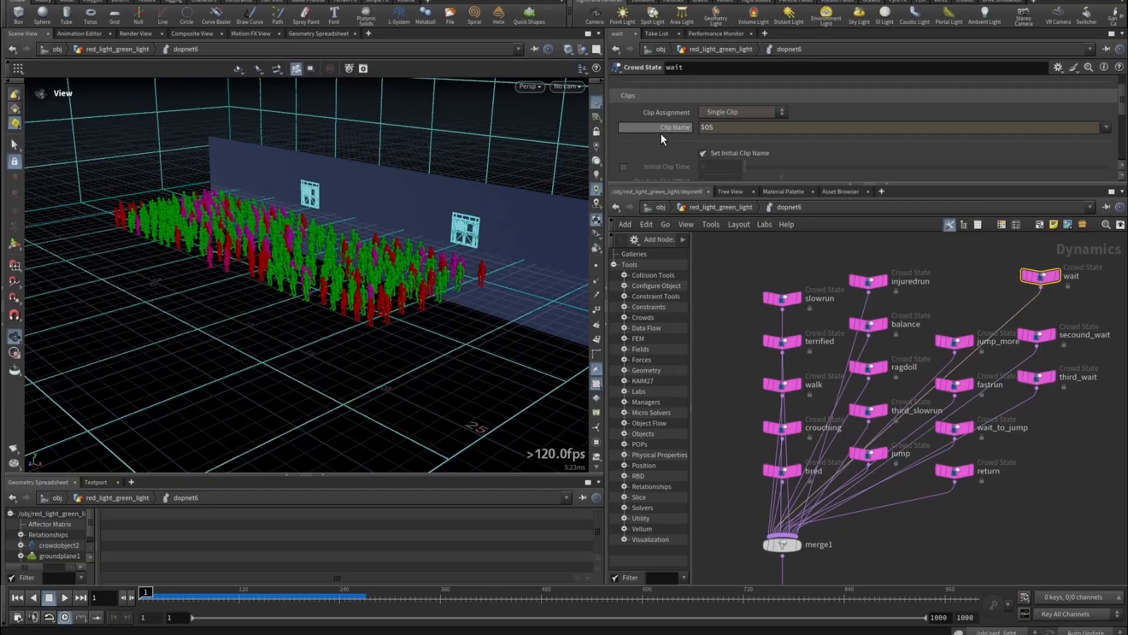
left_click(1036, 335)
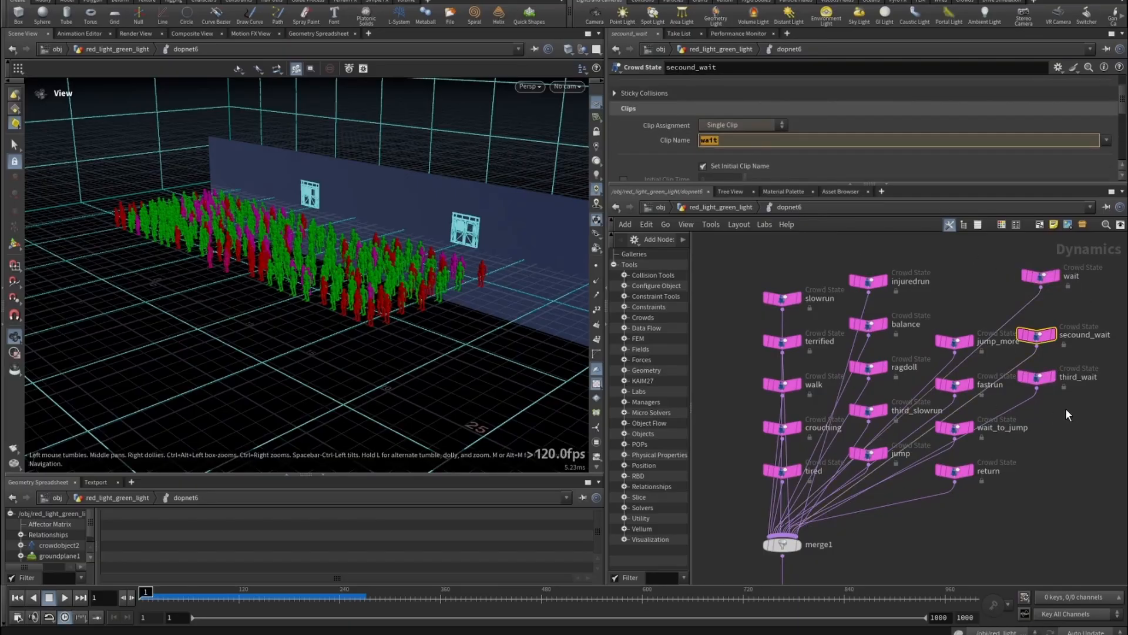
left_click(1037, 377)
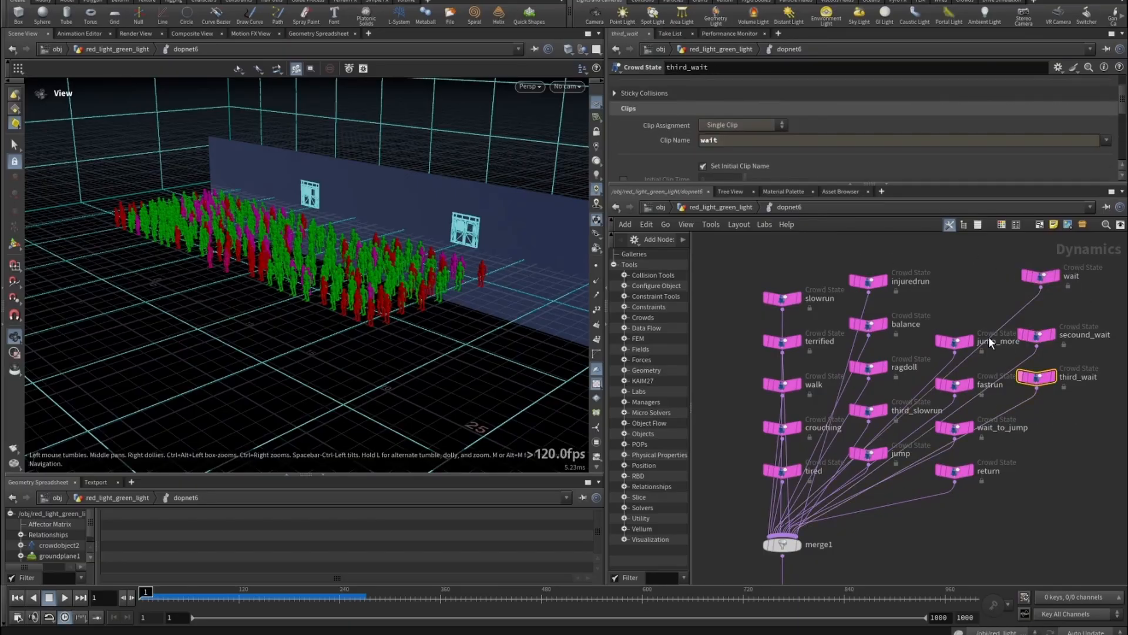
left_click(1041, 457)
- Move the third_slowrun and slowrun states together into the free space below the wait states and select both
left_click_drag(869, 413, 1049, 531)
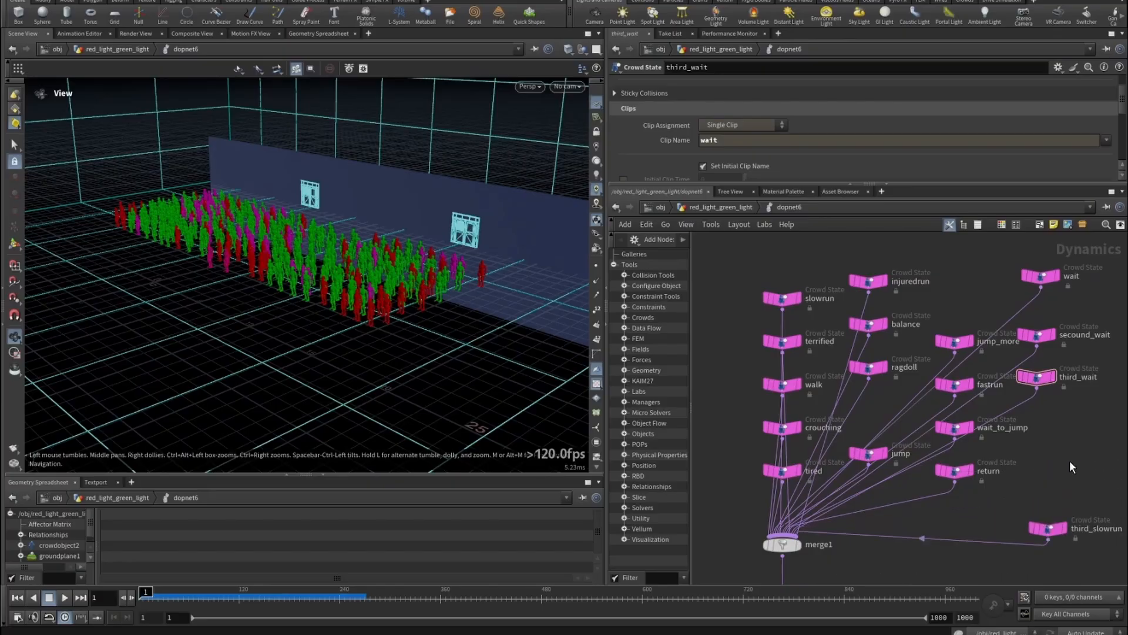
left_click_drag(790, 300, 995, 473)
left_click(977, 503)
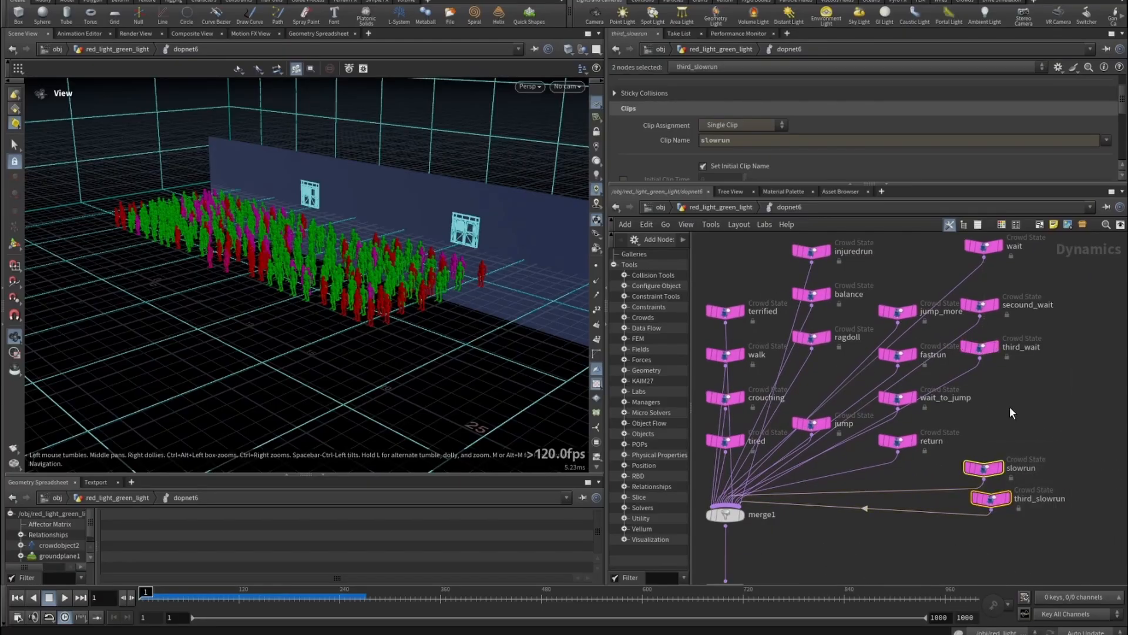
- Survey the trigger and transition clusters, then select the slowrun and third_slowrun states
scroll(994, 482, "down", 5)
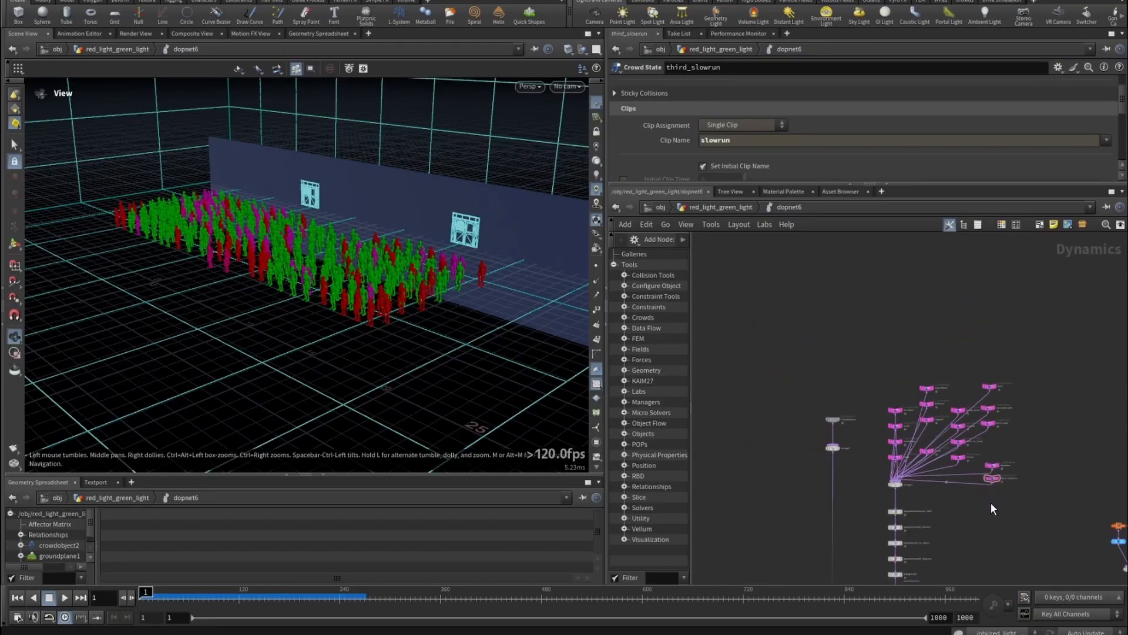
scroll(965, 491, "down", 4)
middle_click_drag(965, 491, 852, 438)
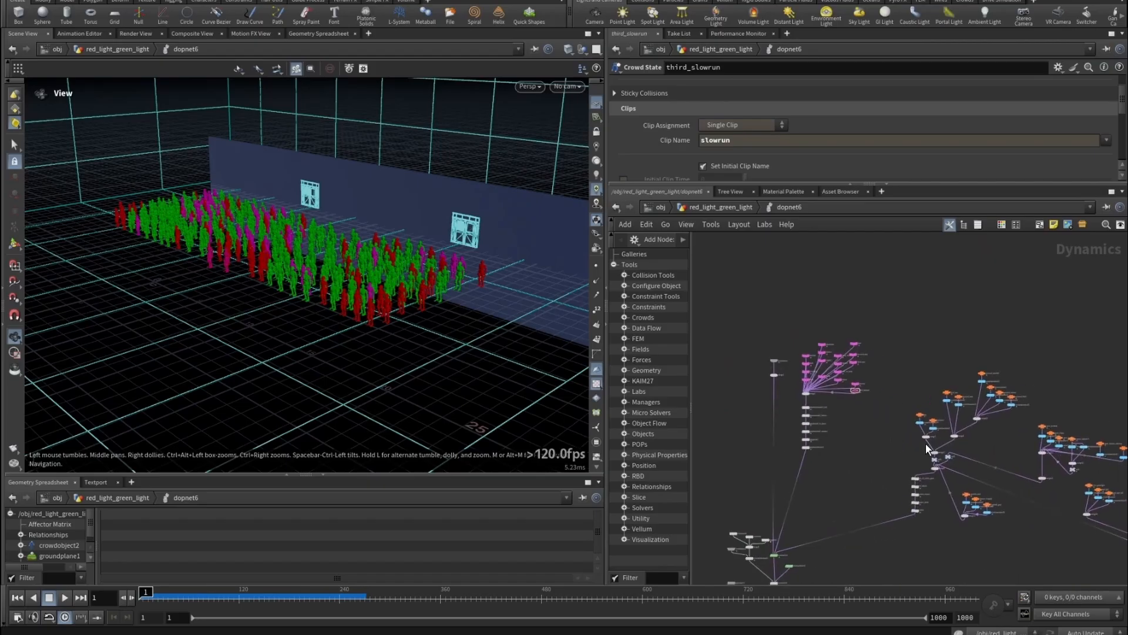
scroll(942, 449, "up", 4)
scroll(891, 378, "down", 4)
scroll(817, 358, "up", 5)
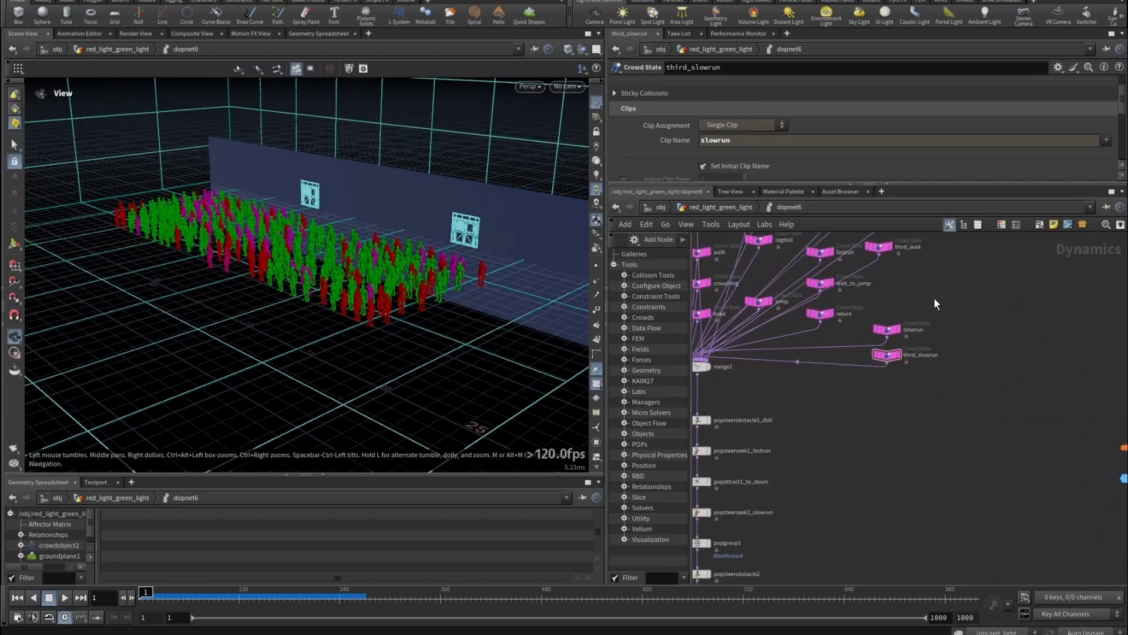
left_click_drag(946, 291, 872, 417)
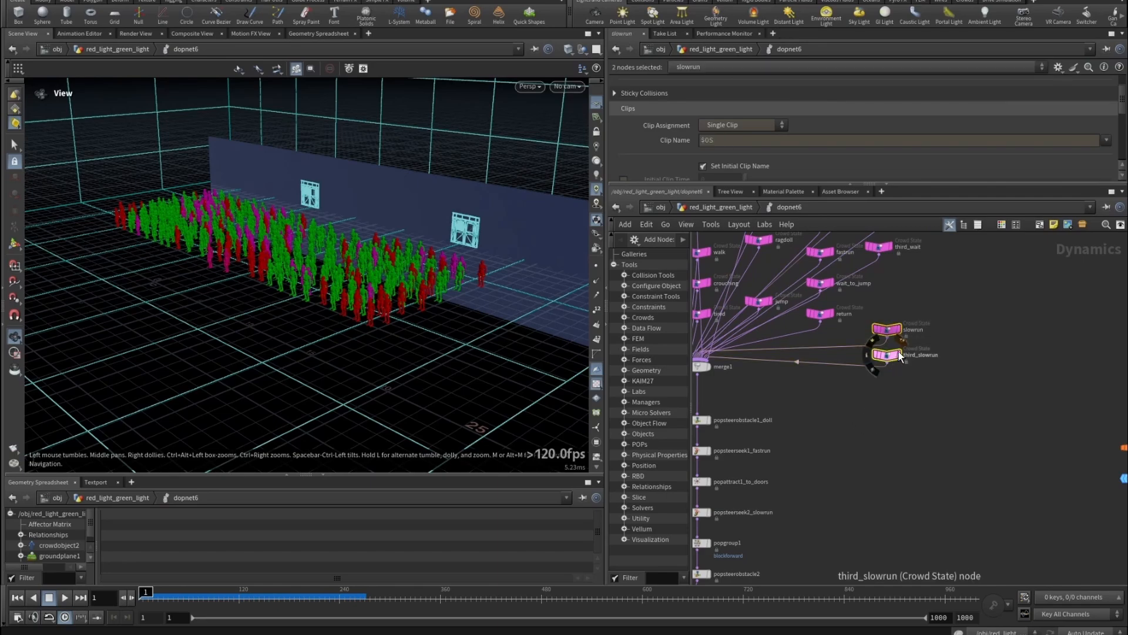
- Select the slowrun crowd state alone, then open the settings of the fisrt crowd trigger feeding crowdtransition4
scroll(897, 348, "up", 3)
left_click(882, 320)
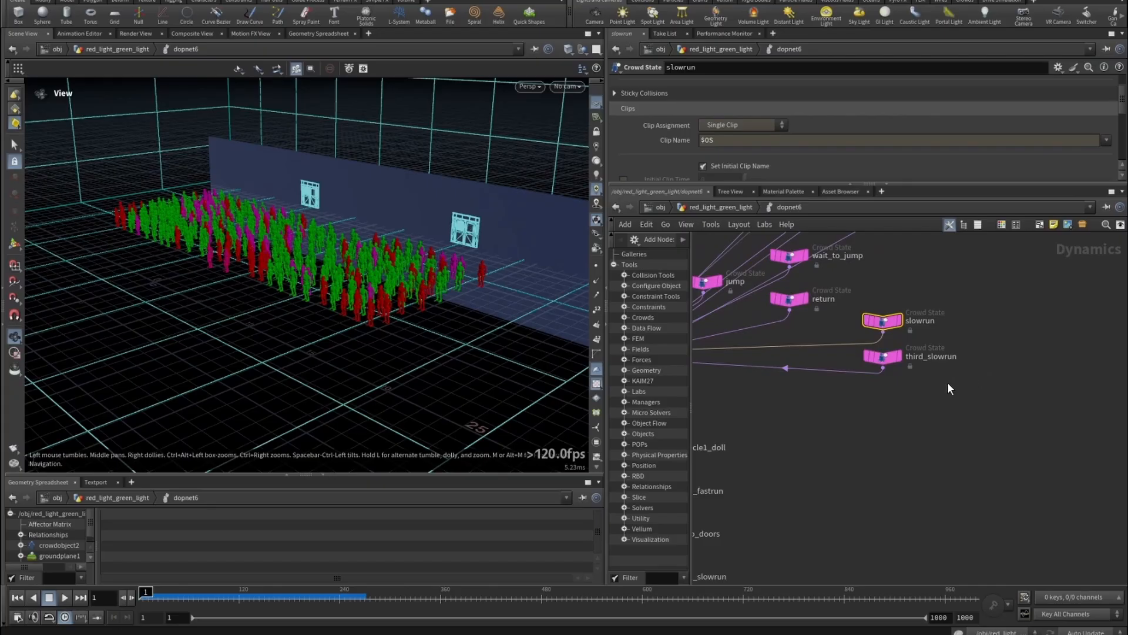
scroll(947, 383, "down", 3)
scroll(1002, 407, "up", 2)
middle_click_drag(934, 441, 866, 330)
scroll(866, 330, "up", 2)
left_click_drag(865, 296, 790, 355)
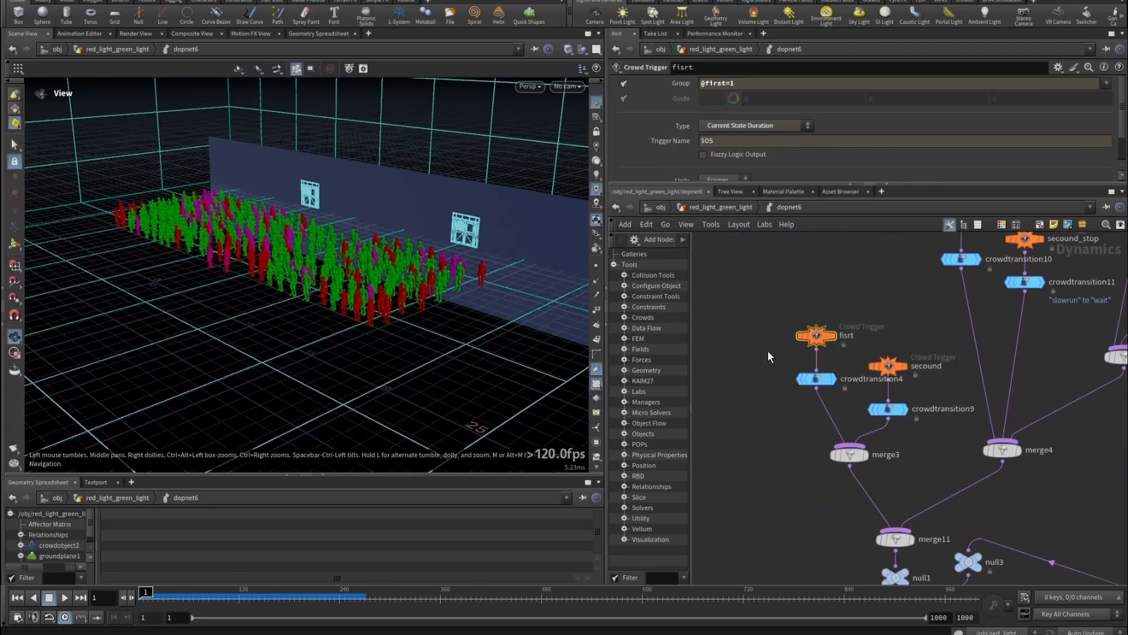
- Play the simulation to frame 28 and enlarge the parameter area to show all settings of the fisrt trigger
left_click(65, 597)
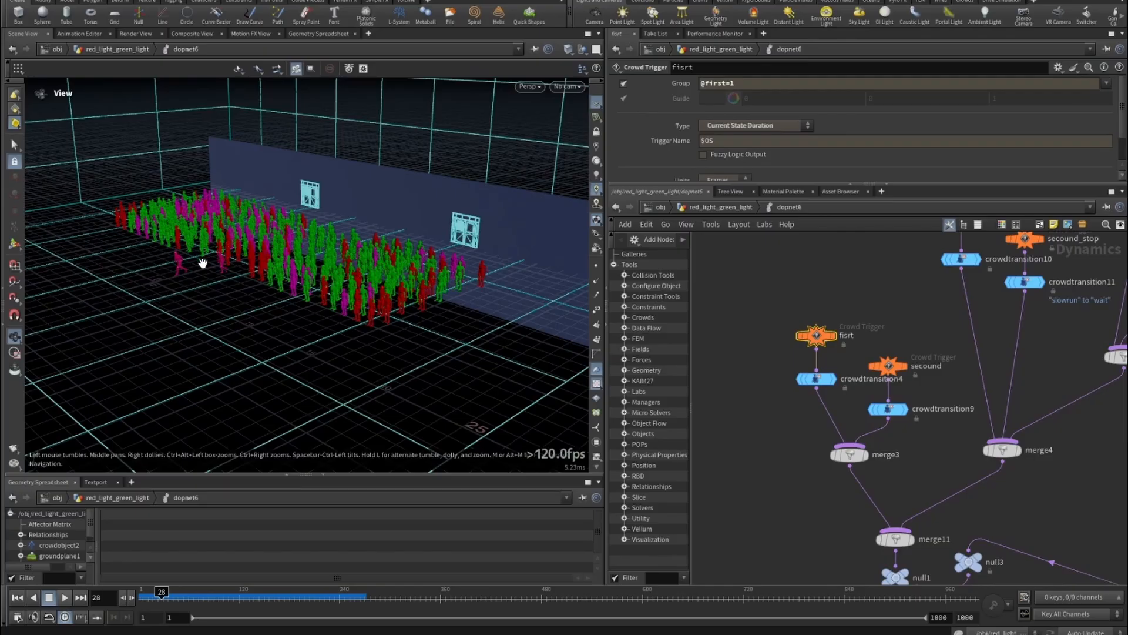
left_click_drag(776, 302, 846, 353)
left_click_drag(699, 184, 699, 250)
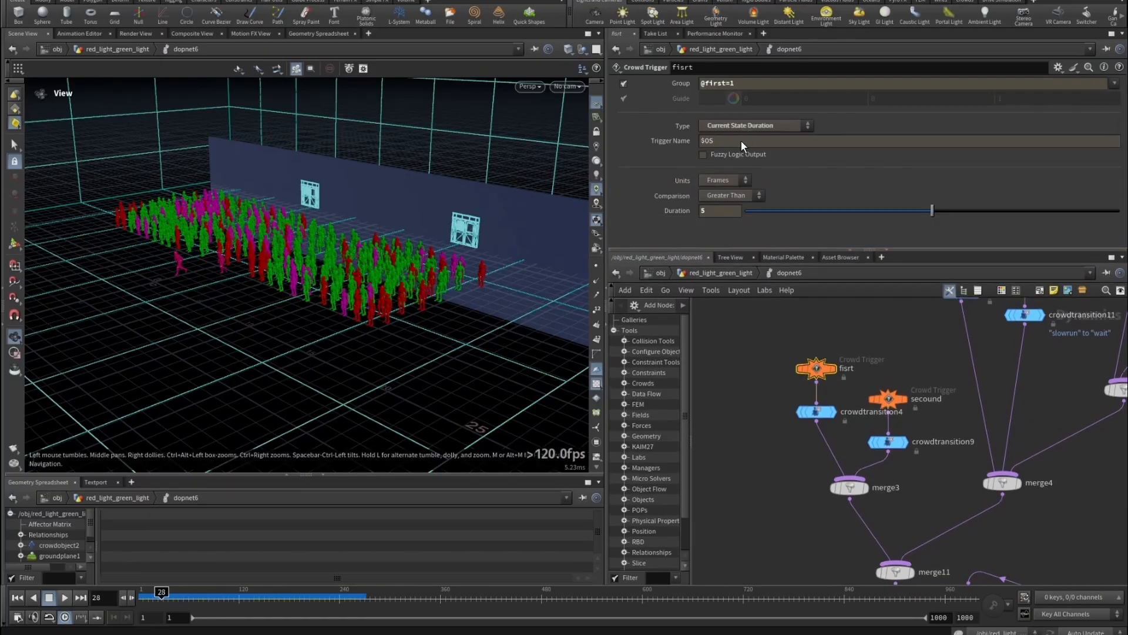
- Check the Input State and Output State of crowdtransition4, then return to the fisrt trigger
left_click(816, 413)
left_click_drag(726, 111, 685, 111)
left_click_drag(750, 126, 658, 124)
left_click(818, 368)
- Go up to the red_light_green_light geometry network and display crowdsource1 to trace the agents' attributes
left_click(721, 273)
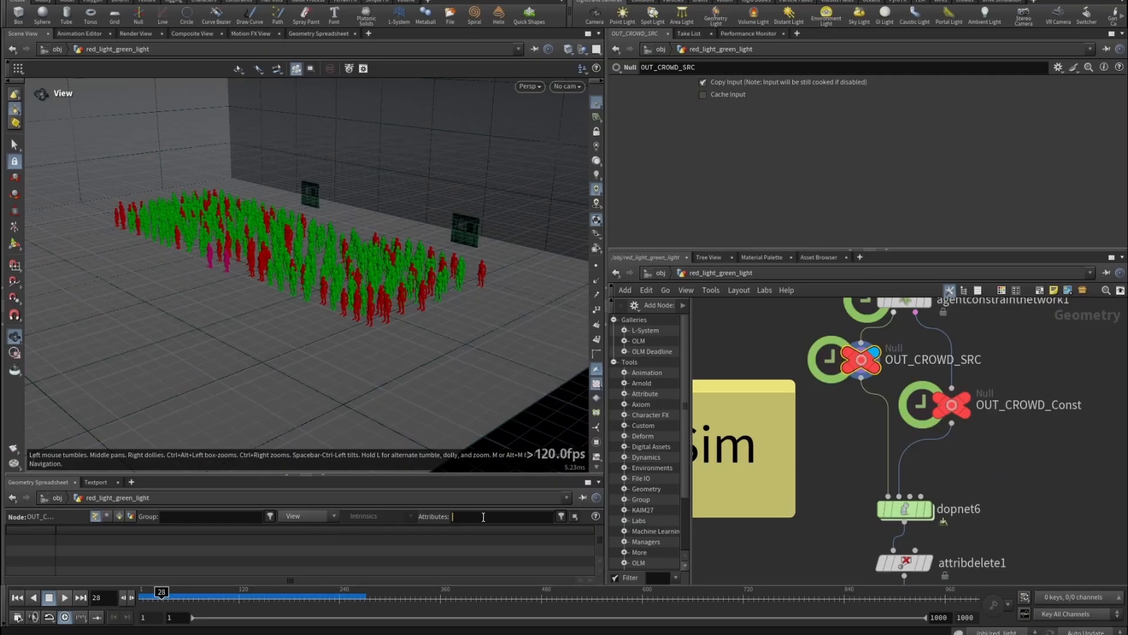
left_click(479, 515)
left_click(893, 317)
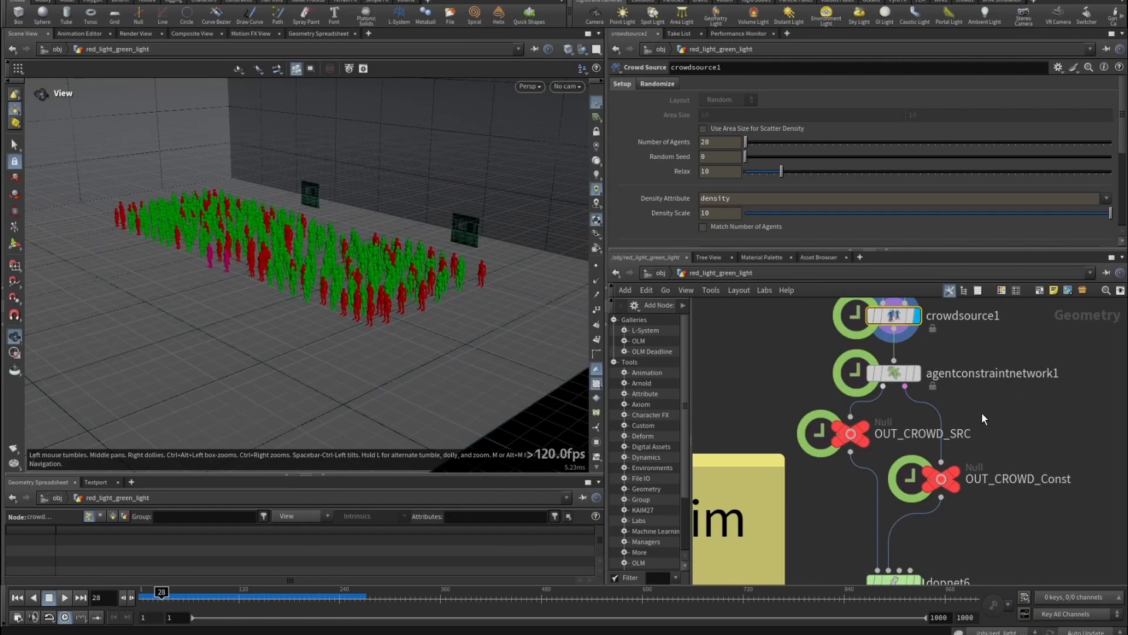
- Find add1 in the Point Setup section, display it and frame its single point in the viewport
scroll(993, 409, "down", 3)
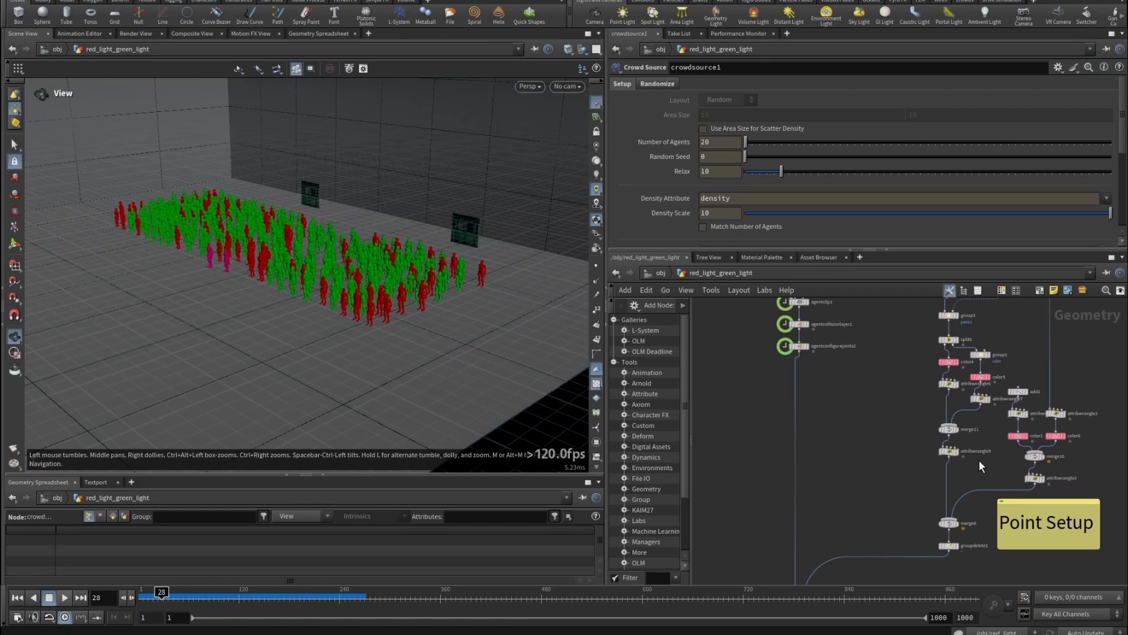
scroll(979, 461, "up", 2)
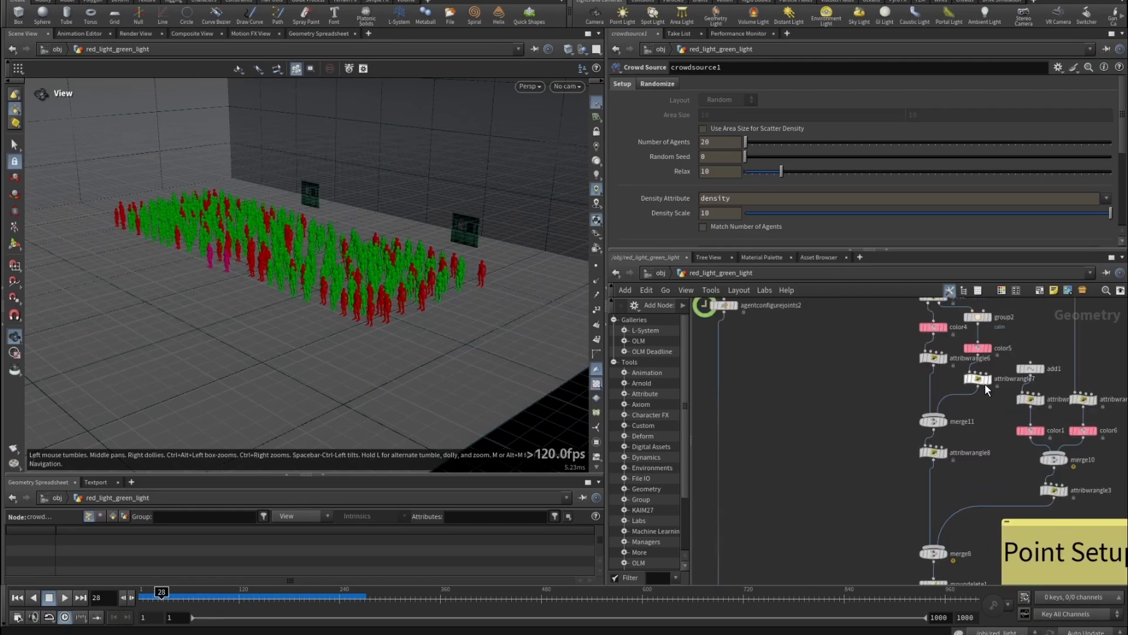
scroll(990, 389, "up", 2)
middle_click_drag(977, 435, 847, 485)
left_click(928, 410)
key("space+f")
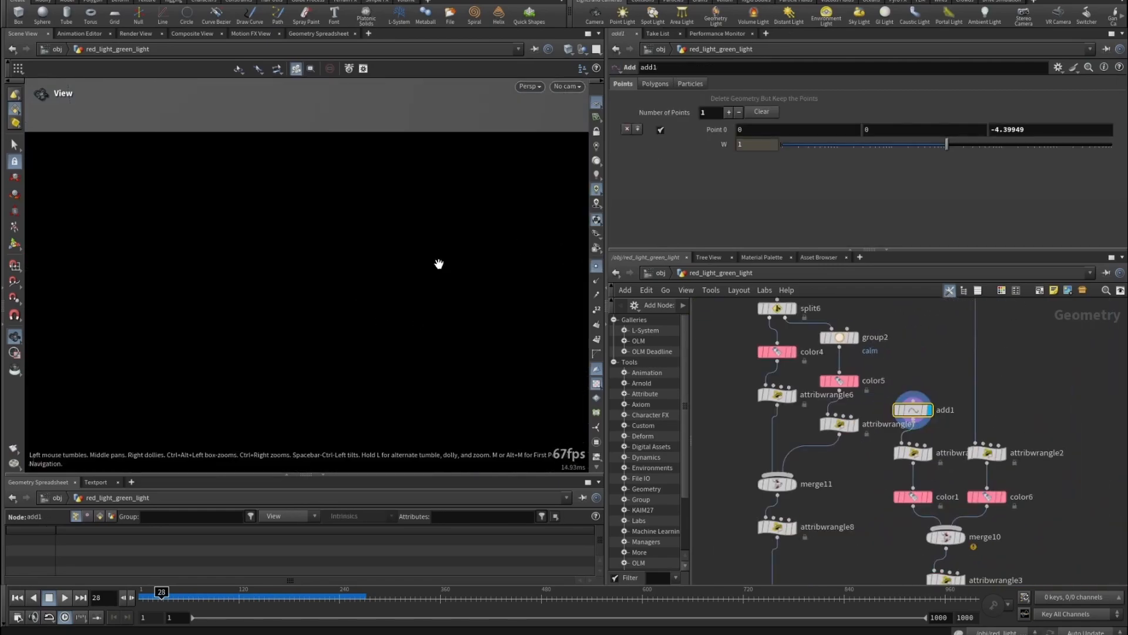
key("space+f")
right_click_drag(430, 288, 147, 397)
key("space+f")
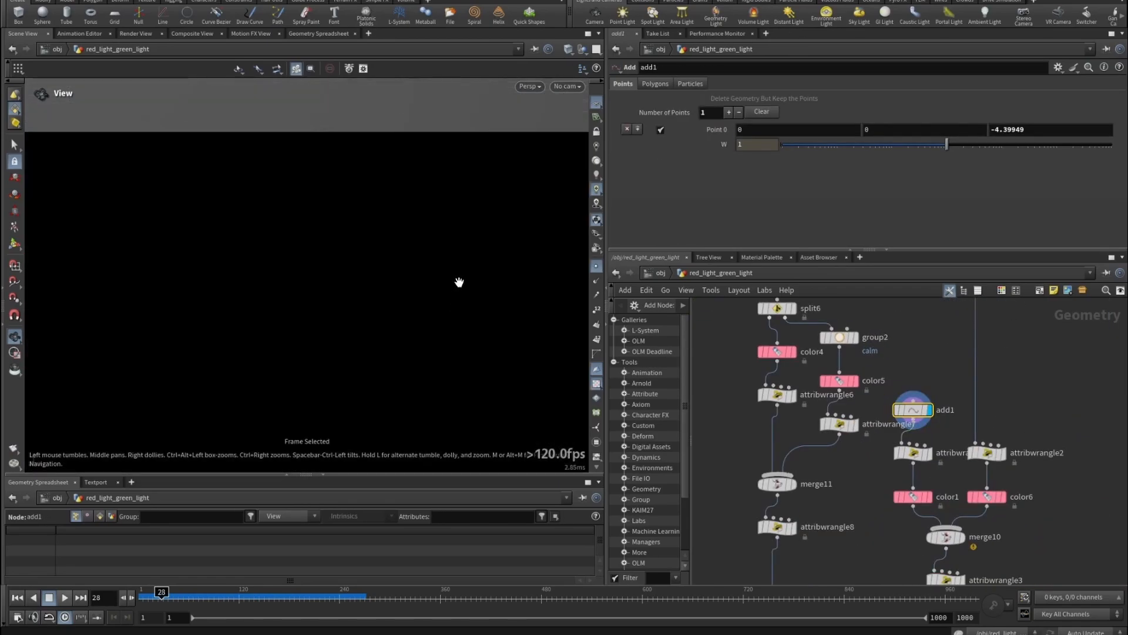
right_click_drag(459, 282, 116, 403)
left_click_drag(400, 200, 418, 234)
scroll(403, 262, "up", 3)
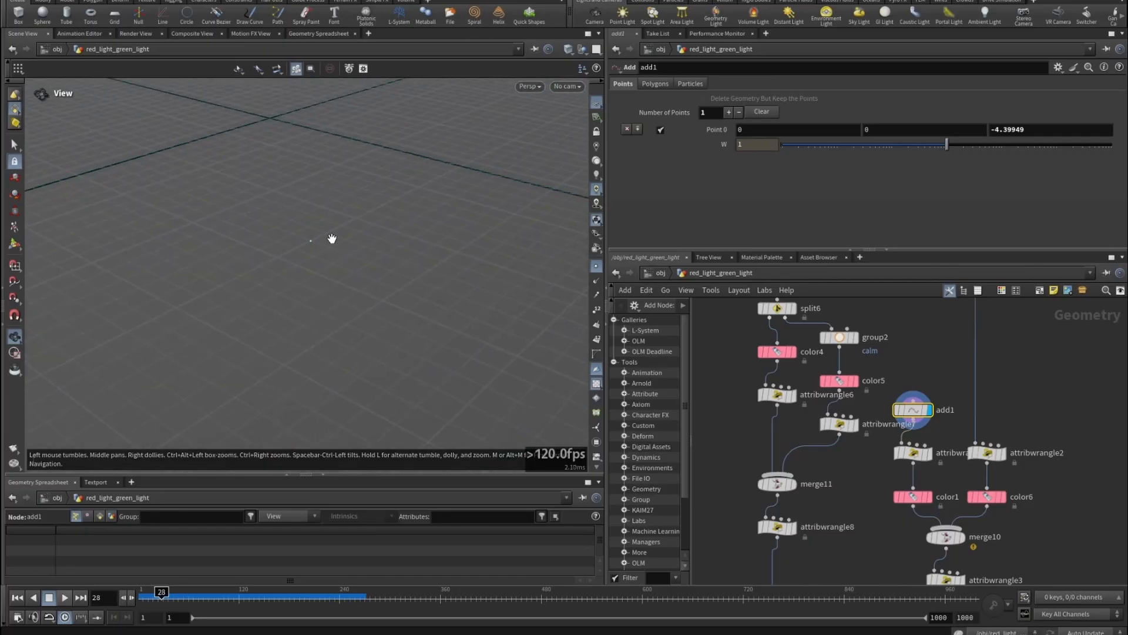
- Display attribwrangle1 below add1 and examine the VEX line that assigns the first attribute
left_click(913, 452)
scroll(913, 453, "up", 2)
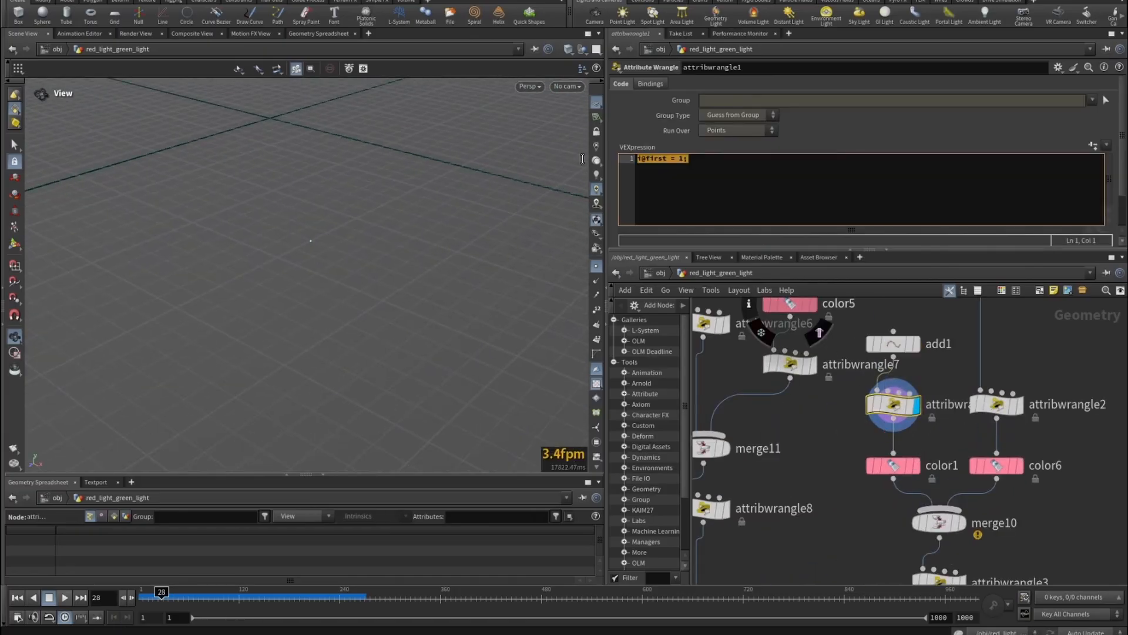
left_click(714, 158)
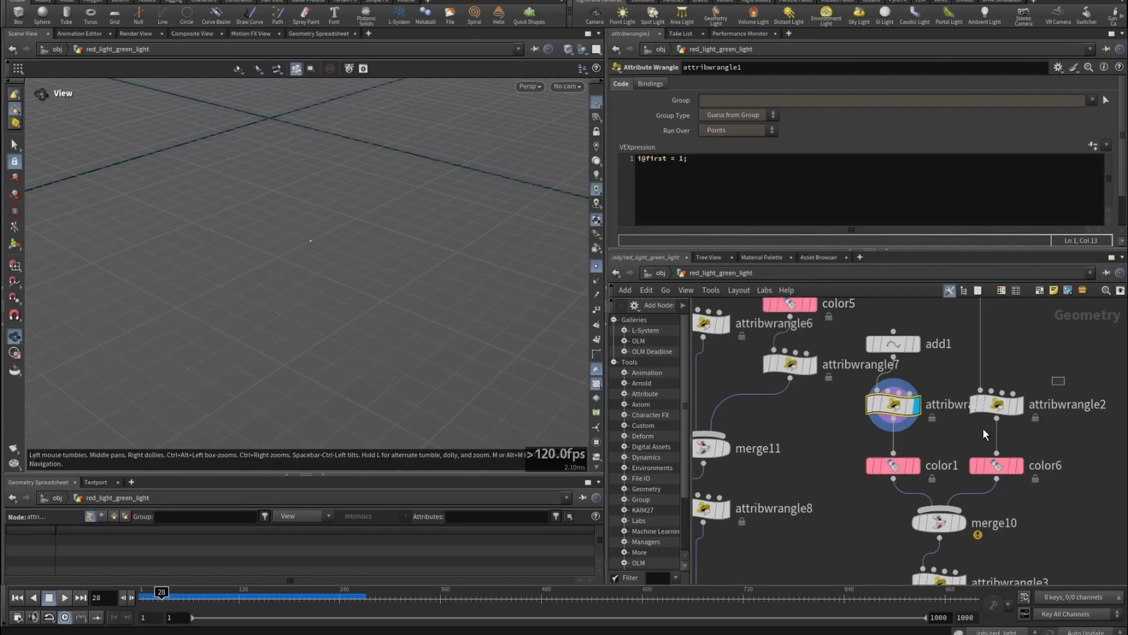
- Return to dopnet6, check the fisrt trigger's Group expression and bring the running agents into view
key("ctrl+a")
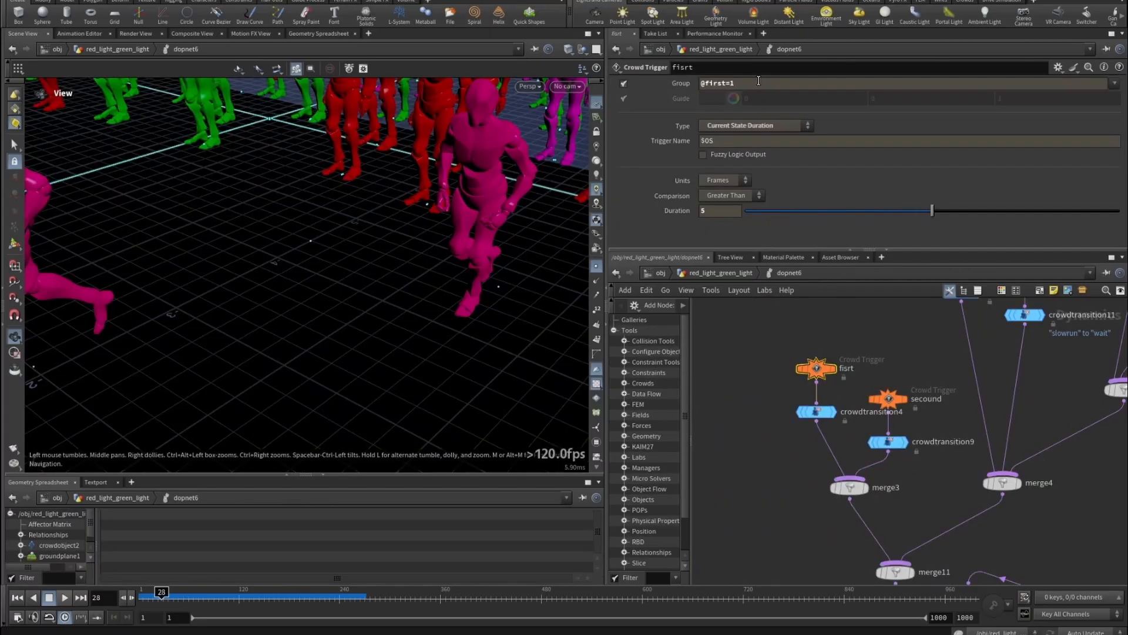
left_click_drag(759, 81, 683, 80)
right_click_drag(238, 291, 141, 339)
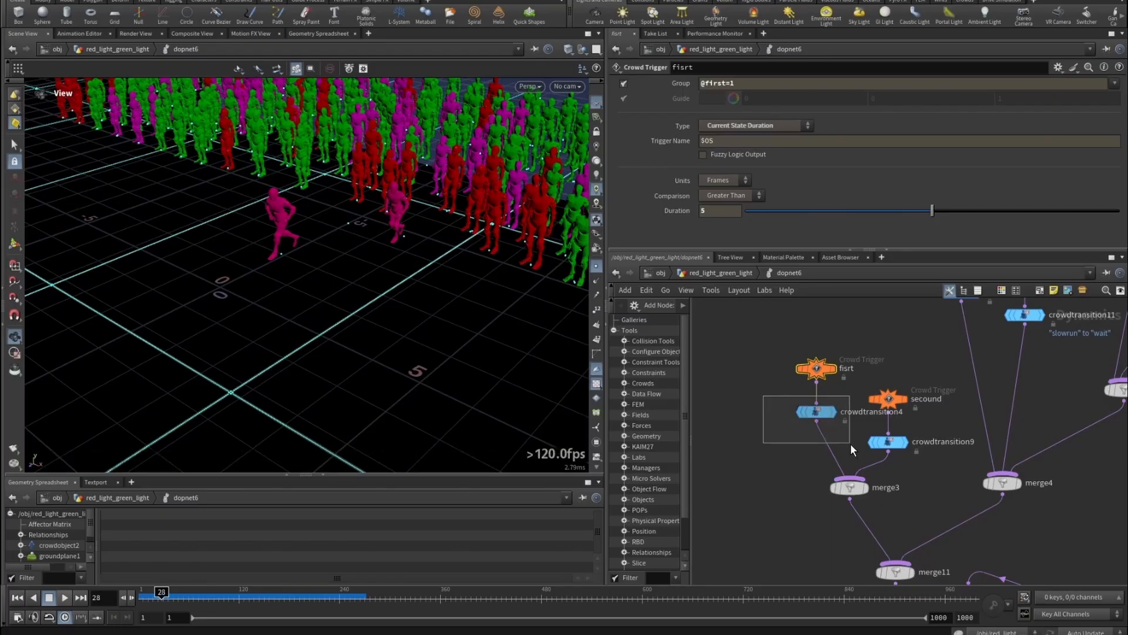
- Scrub to frame 53 with crowdtransition4 selected, then check the Group of the secound trigger and its crowdtransition9
left_click(816, 411)
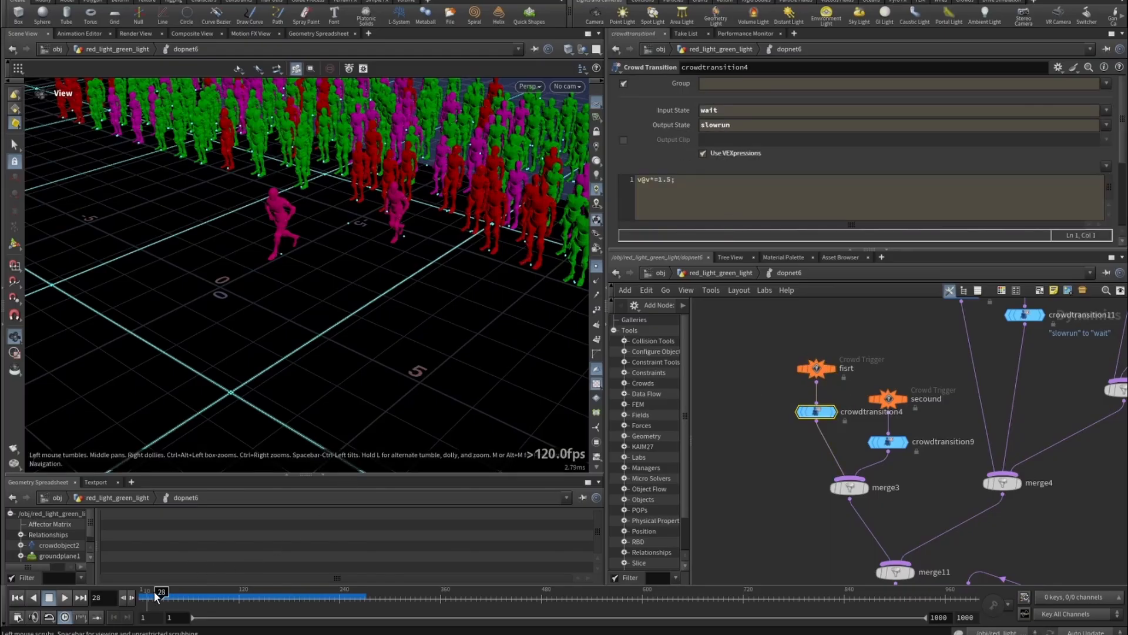
left_click_drag(159, 593, 183, 592)
left_click(888, 400)
left_click_drag(771, 84, 699, 85)
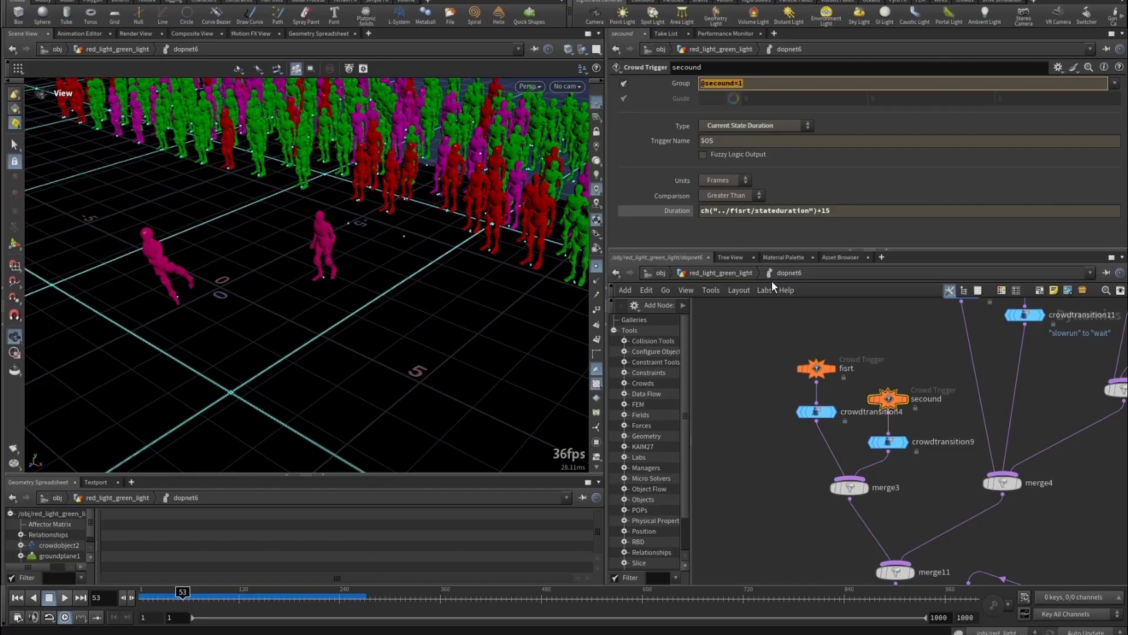
left_click(887, 440)
left_click(887, 400)
- Toggle the secound trigger's Duration between value and expression to examine its reference to the fisrt trigger
middle_click(650, 209)
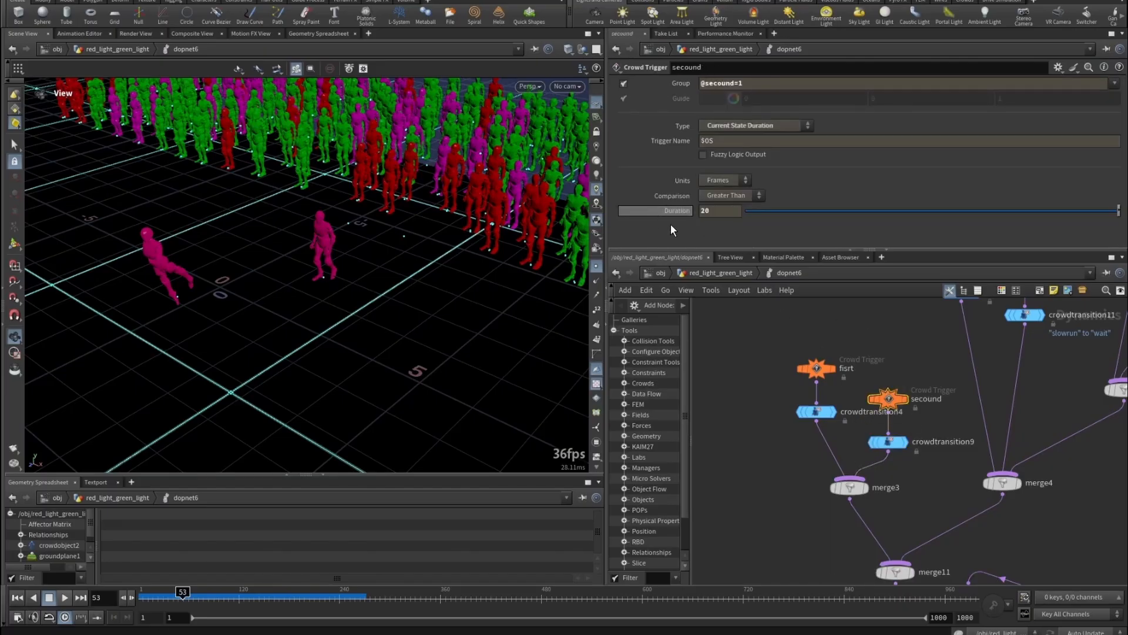
middle_click(665, 211)
middle_click(666, 211)
middle_click(665, 211)
left_click(665, 212)
left_click_drag(702, 211, 822, 210)
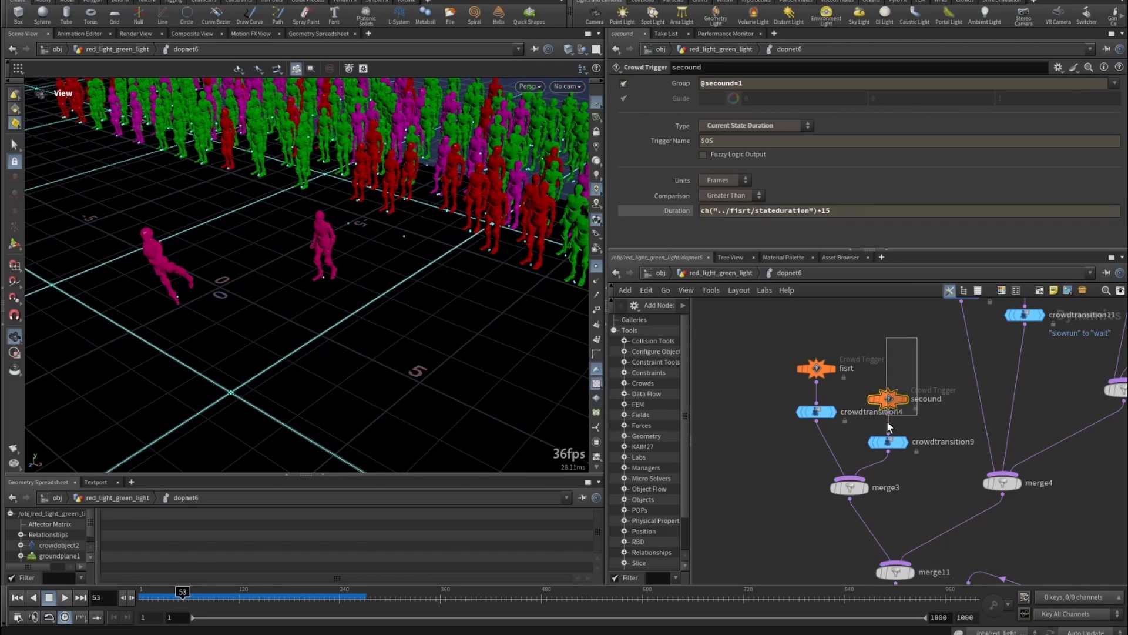
- Compare the velocity multiplier expressions in crowdtransition9 and crowdtransition4
left_click(888, 441)
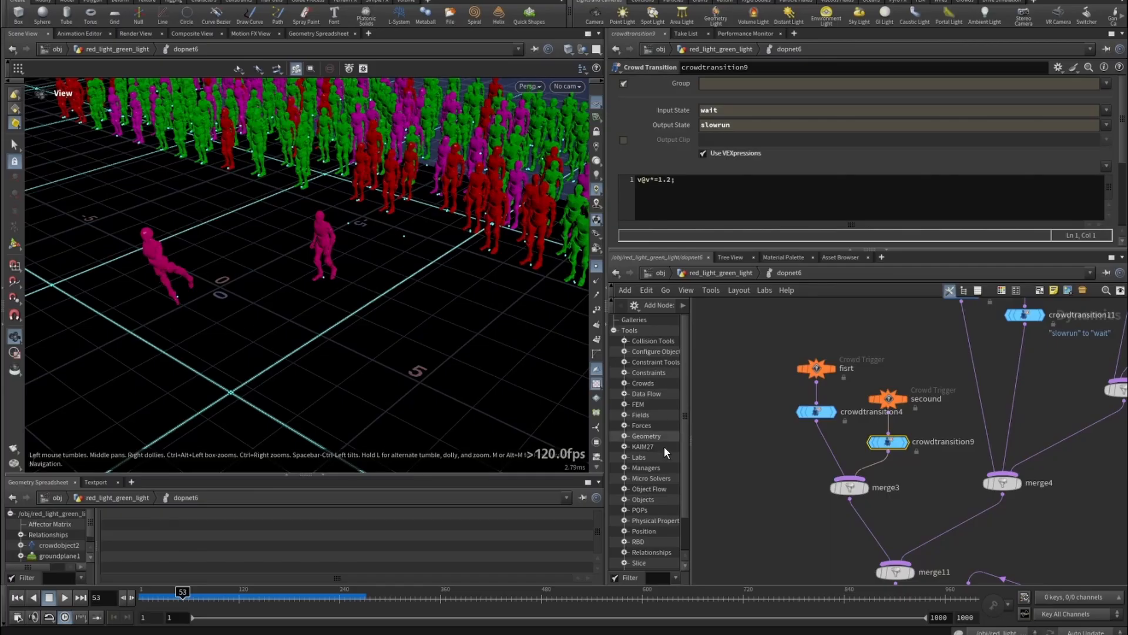
left_click_drag(760, 395, 808, 418)
left_click_drag(686, 187, 573, 179)
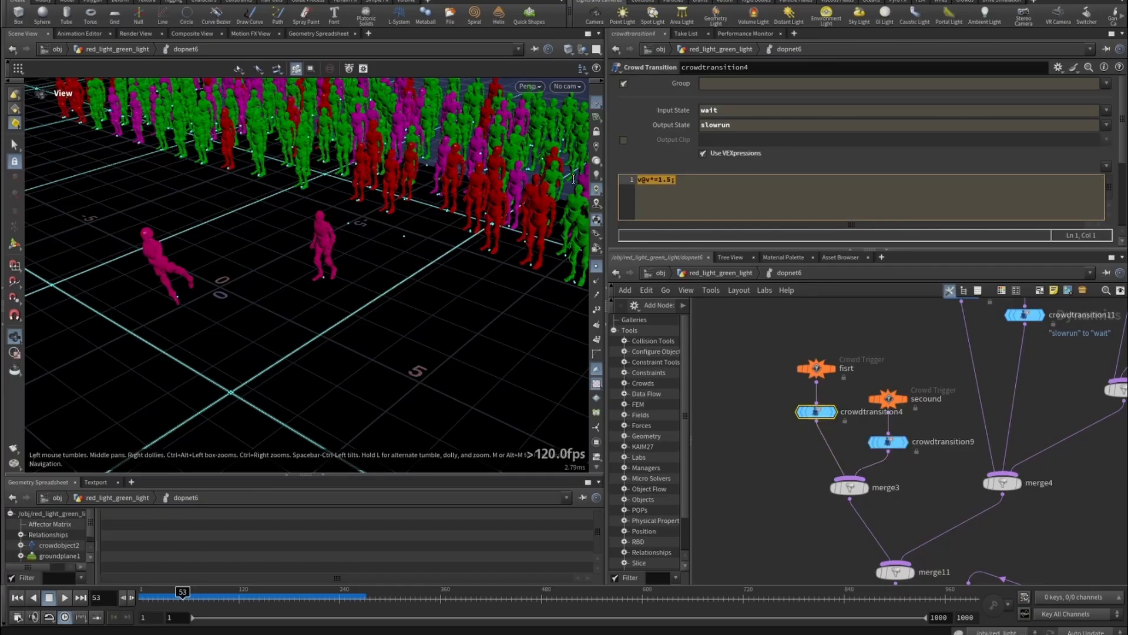
left_click(778, 360)
left_click_drag(885, 447, 884, 444)
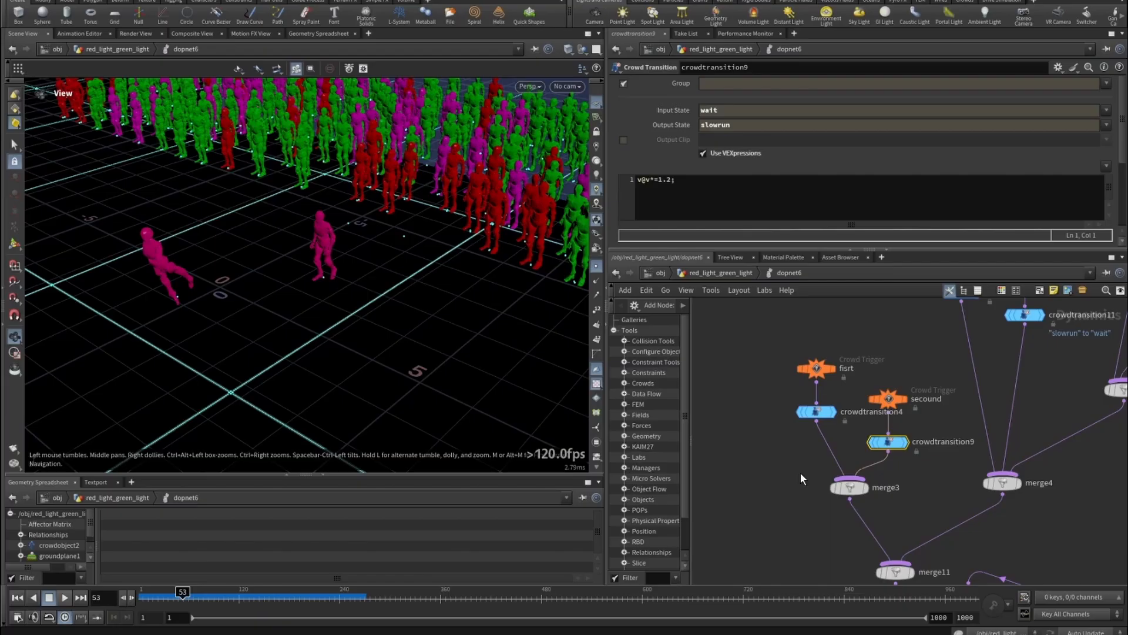
- Select crowdtransition4 and replay the simulation from the first frame to frame 75
left_click(816, 412)
left_click(17, 598)
left_click(64, 598)
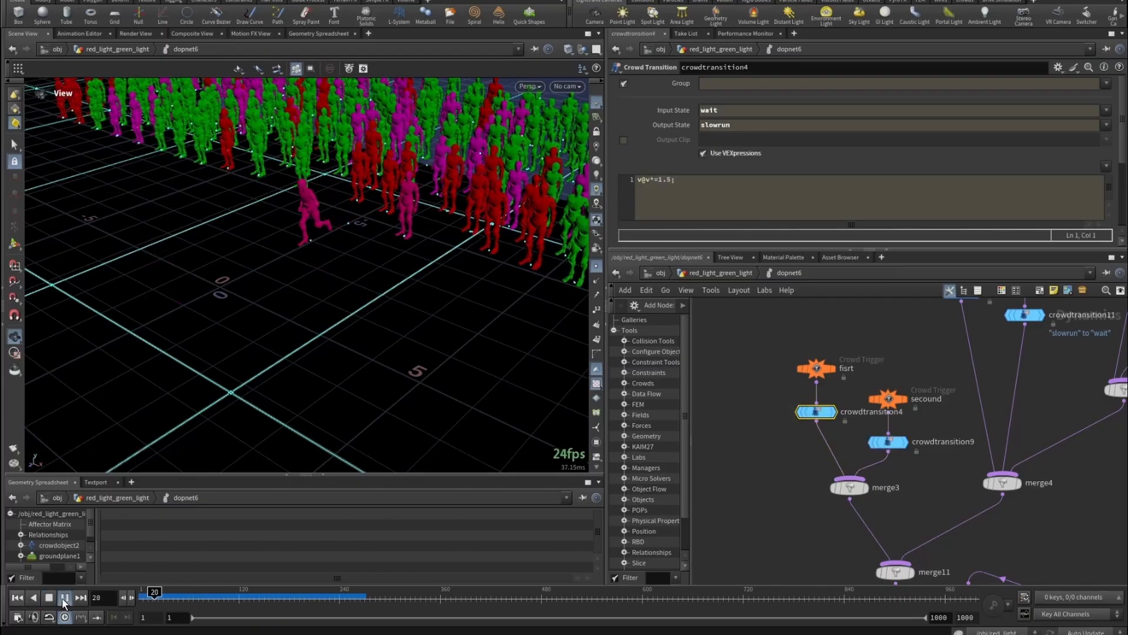
- Examine the Group and Playback Time of the first_stop crowd trigger
left_click_drag(1018, 333, 905, 379)
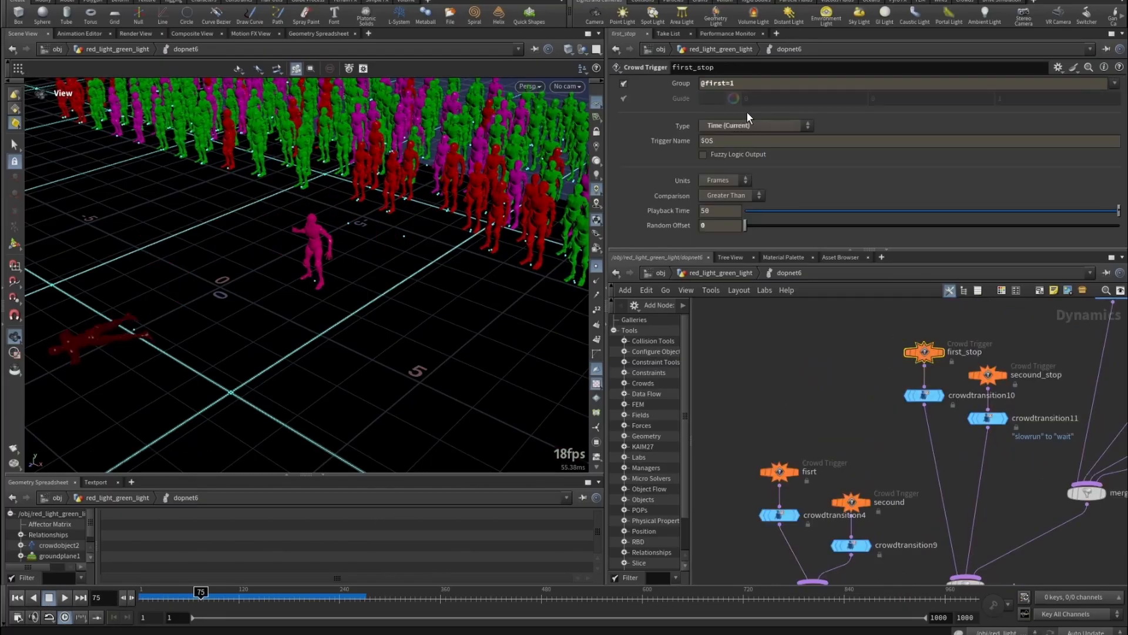
left_click_drag(752, 82, 606, 79)
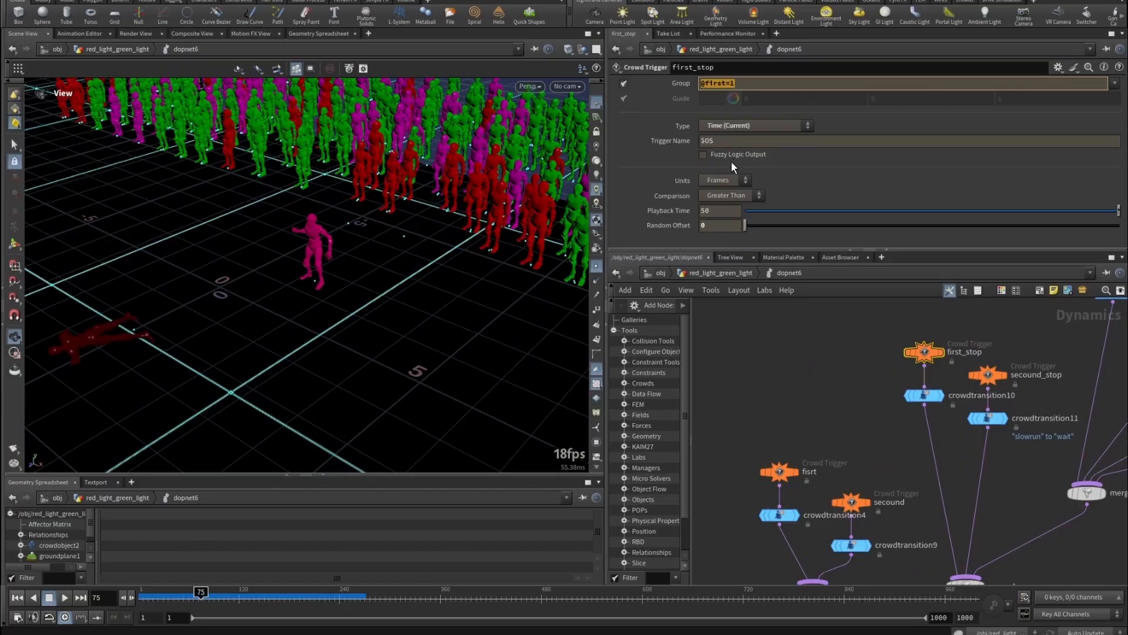
double_click(706, 210)
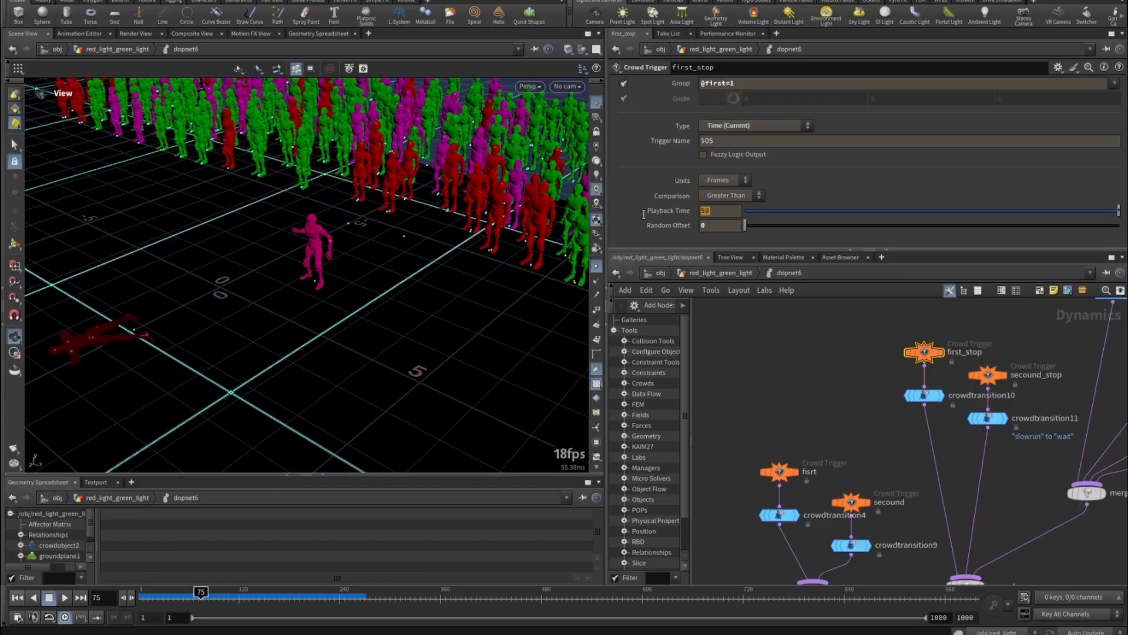
left_click(732, 212)
- Check the input and output states of crowdtransition10 and scrub to frame 79 to view the ragdoll agent
left_click_drag(863, 385, 946, 417)
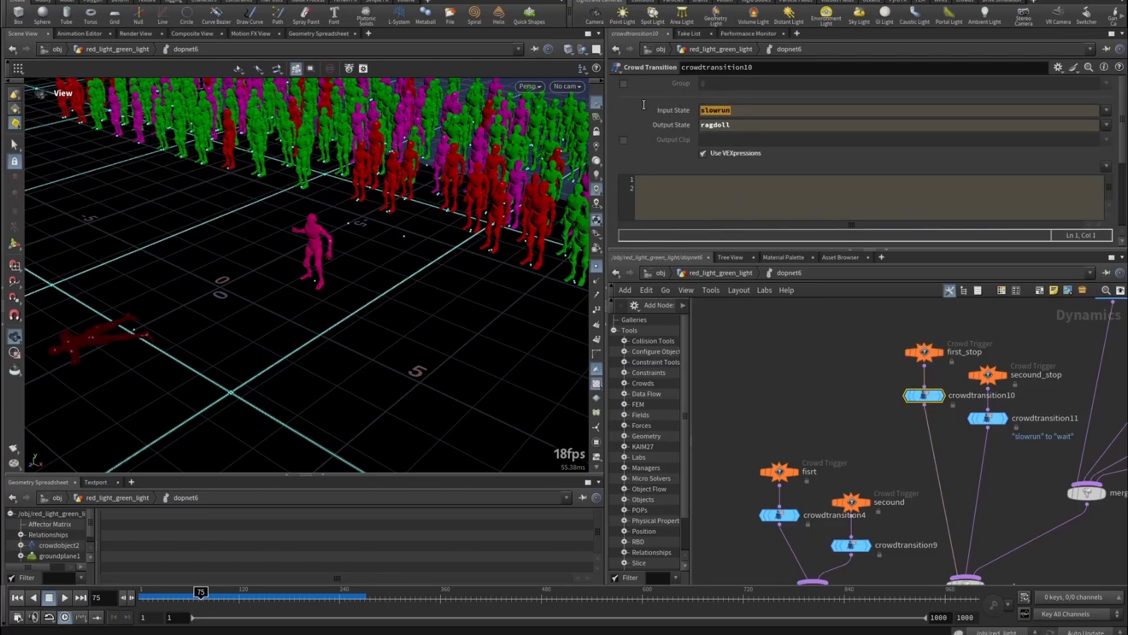
left_click(723, 123)
mouse_move(200, 592)
left_mouse_down()
mouse_move(184, 591)
mouse_move(204, 591)
left_mouse_up()
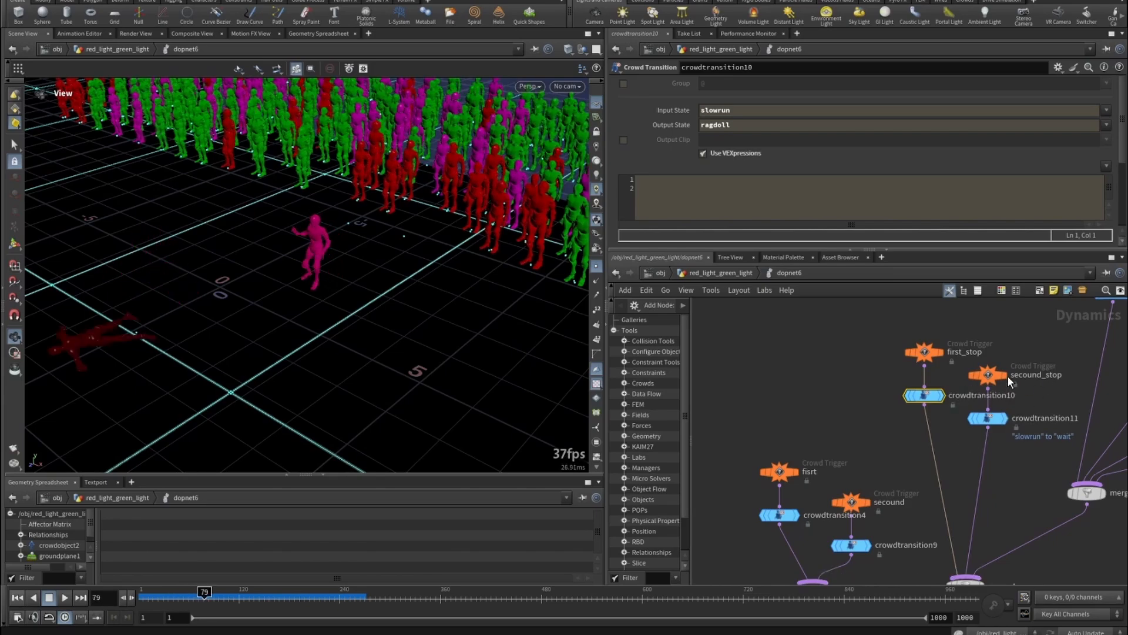
- Review the secound_stop trigger and the states of crowdtransition11, scrubbing to frame 88 to watch the second runner
left_click(988, 375)
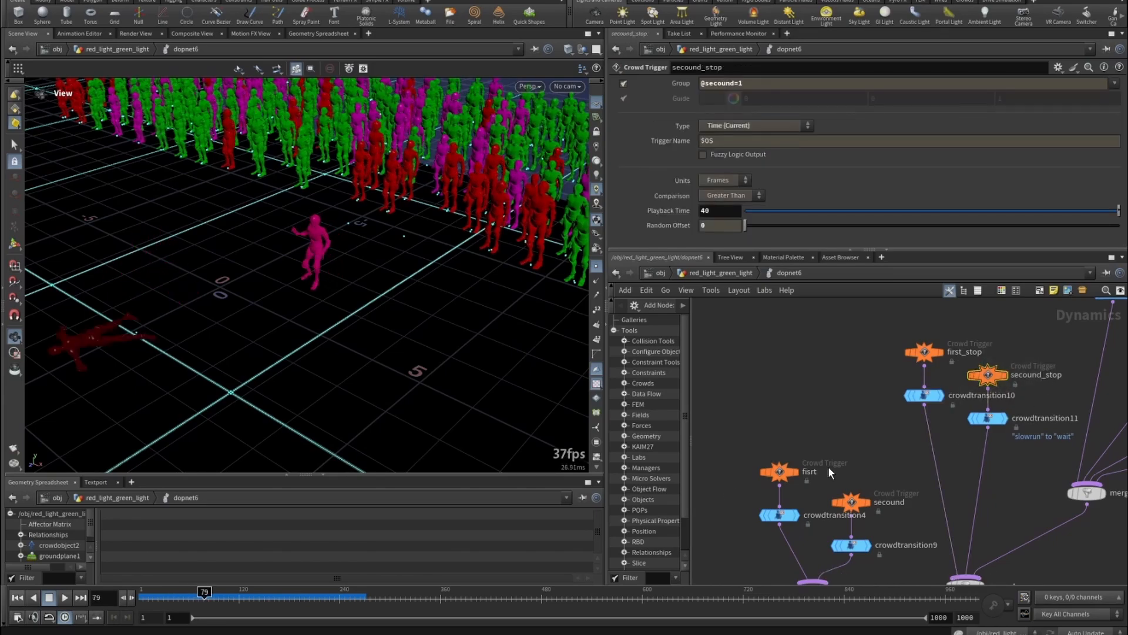
left_click(987, 419)
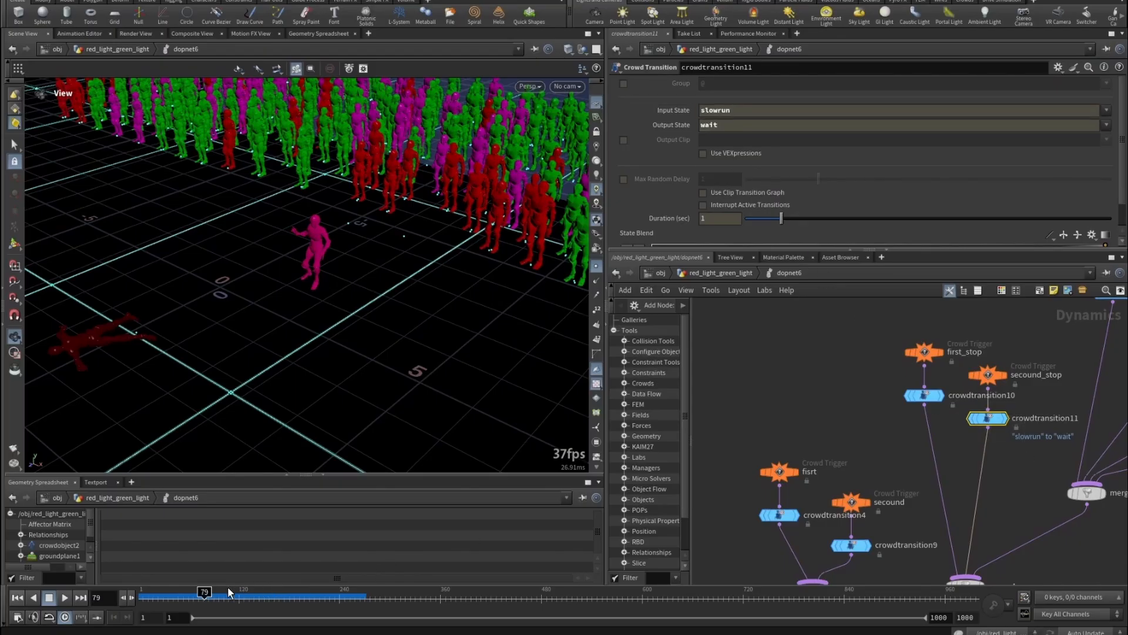
left_click_drag(200, 593, 212, 594)
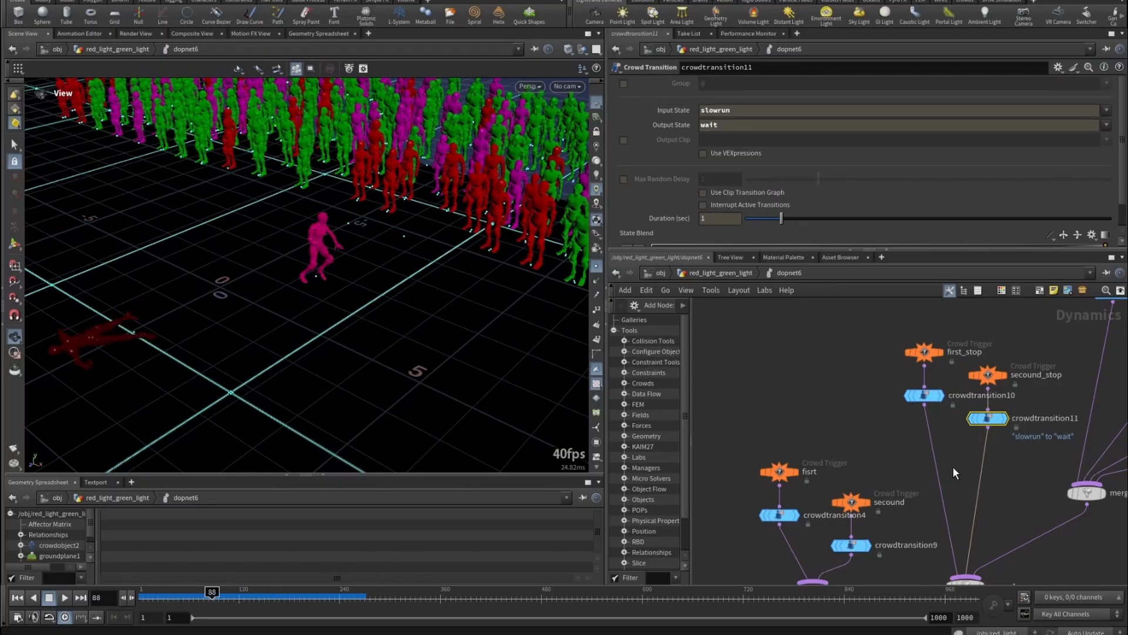
middle_click_drag(933, 466, 855, 477)
left_click(910, 387)
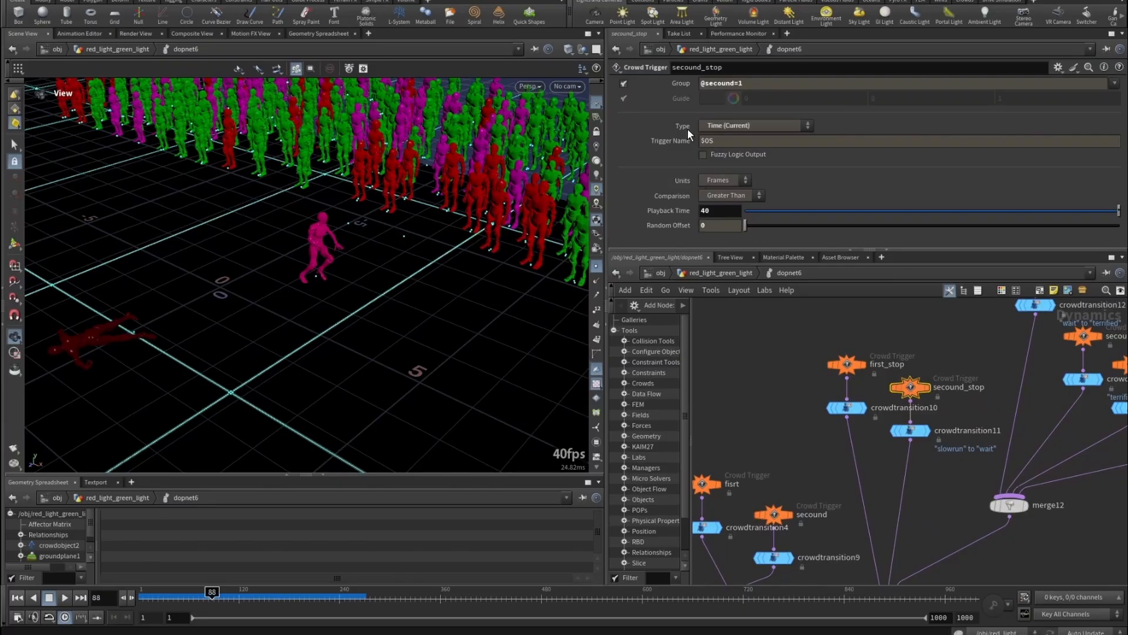
- Open the secound_terrified crowd trigger and read through its custom VEXpression that depends on the first_stop trigger
middle_click_drag(987, 368, 907, 441)
left_click_drag(922, 350, 998, 334)
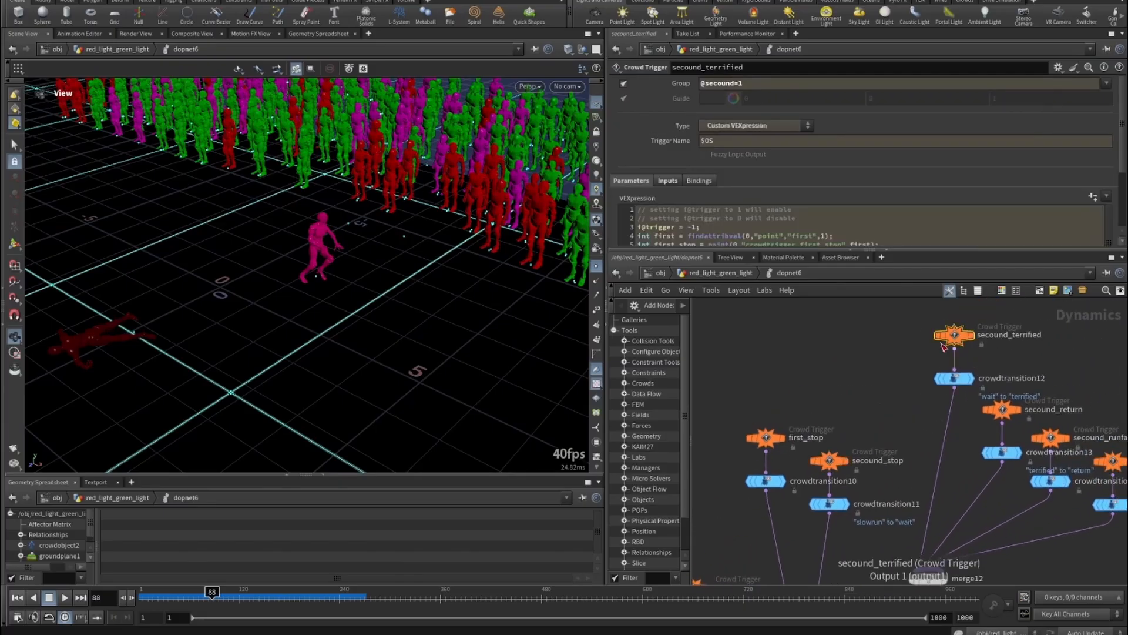
scroll(657, 179, "down", 3)
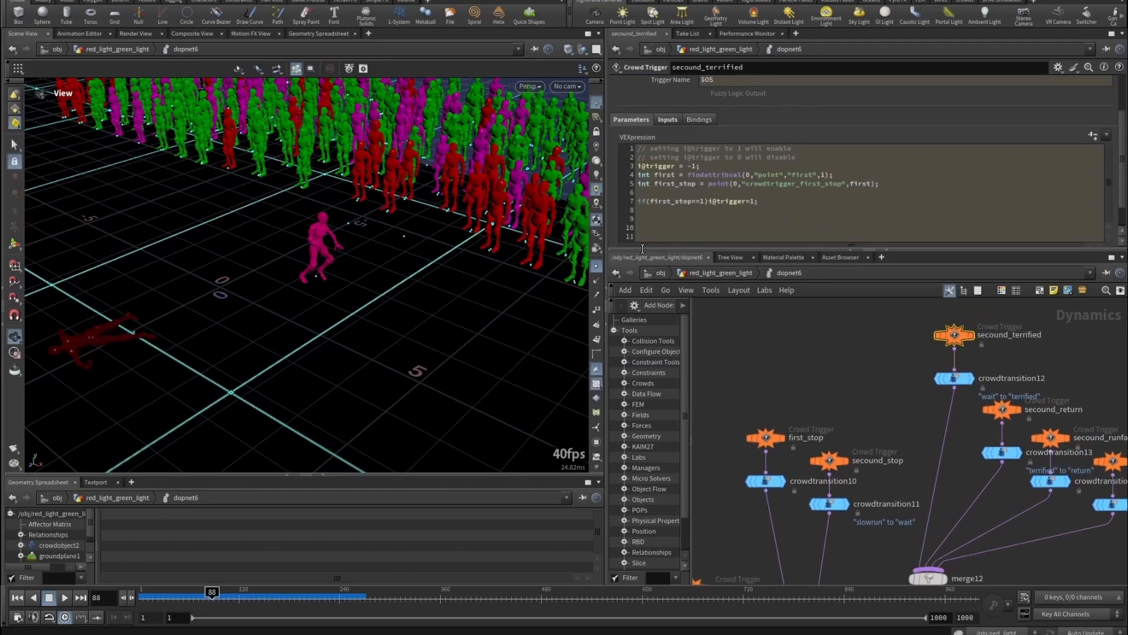
scroll(653, 194, "up", 3)
scroll(670, 152, "down", 3)
scroll(676, 147, "up", 2)
scroll(676, 153, "down", 1)
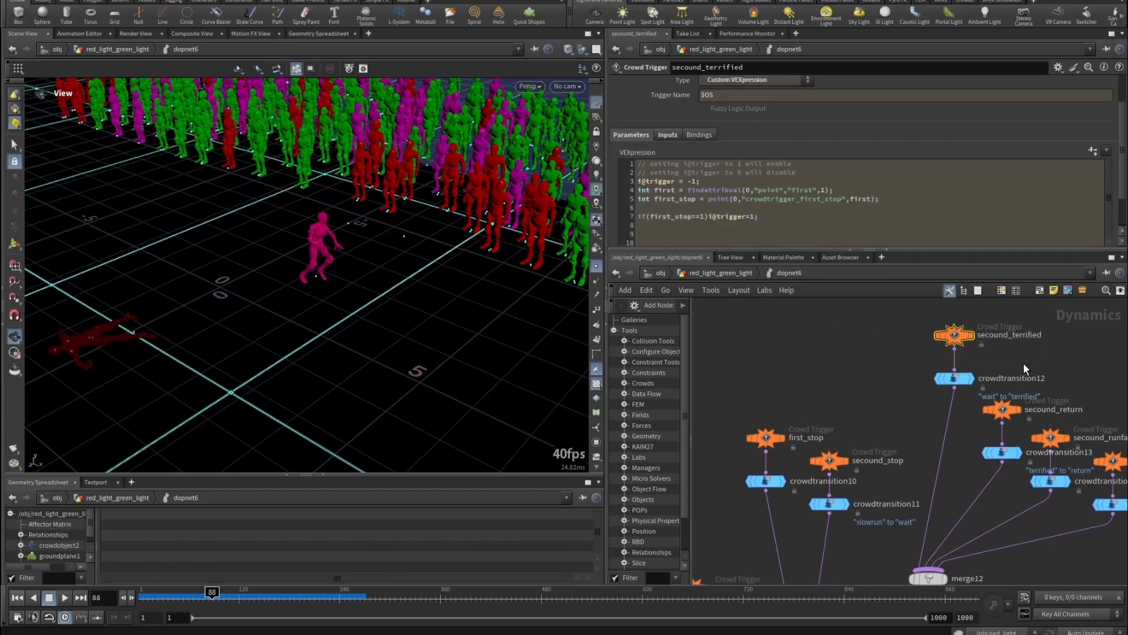
- Examine the findattribval line in the secound_terrified VEXpression that looks up the point whose first attribute equals 1
left_click_drag(688, 190, 836, 189)
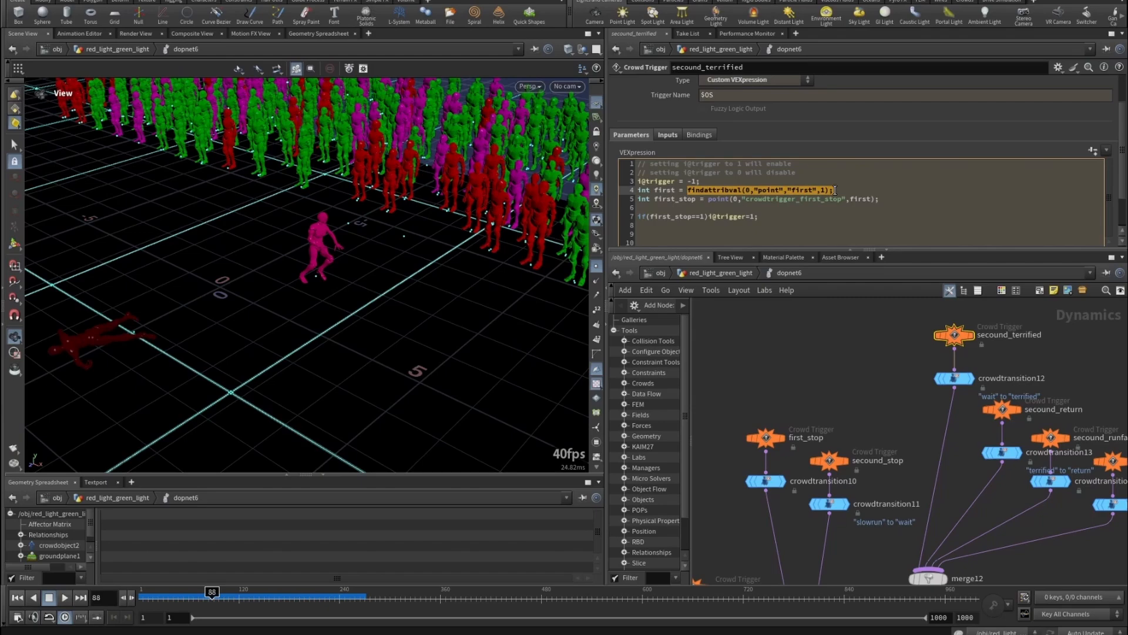
left_click(823, 190)
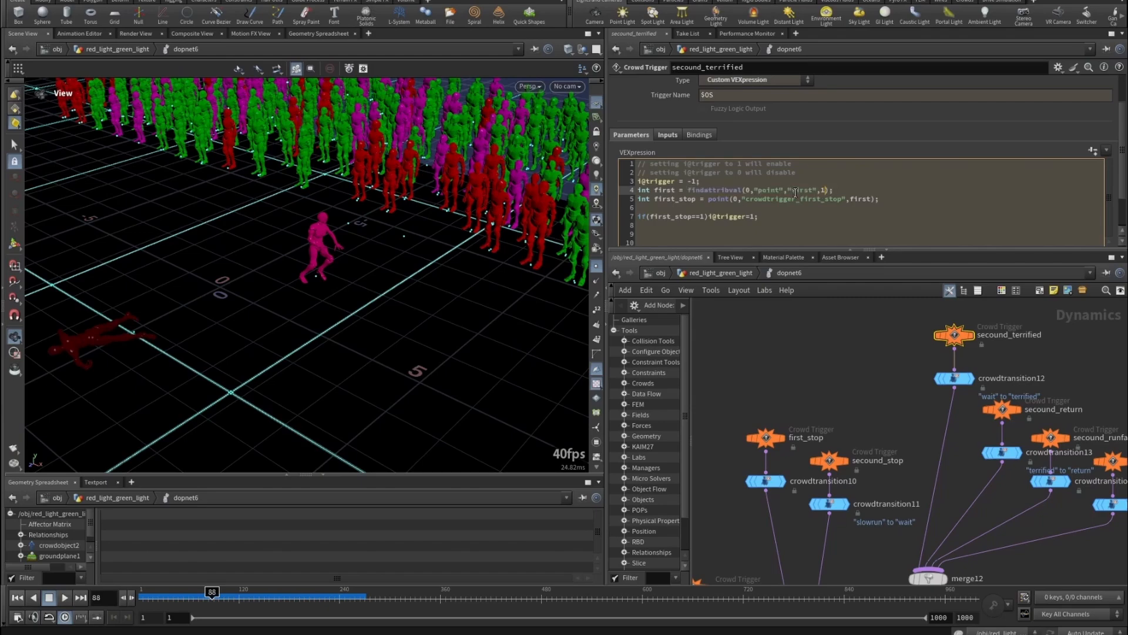
left_click_drag(790, 190, 808, 189)
double_click(790, 190)
left_click(761, 190)
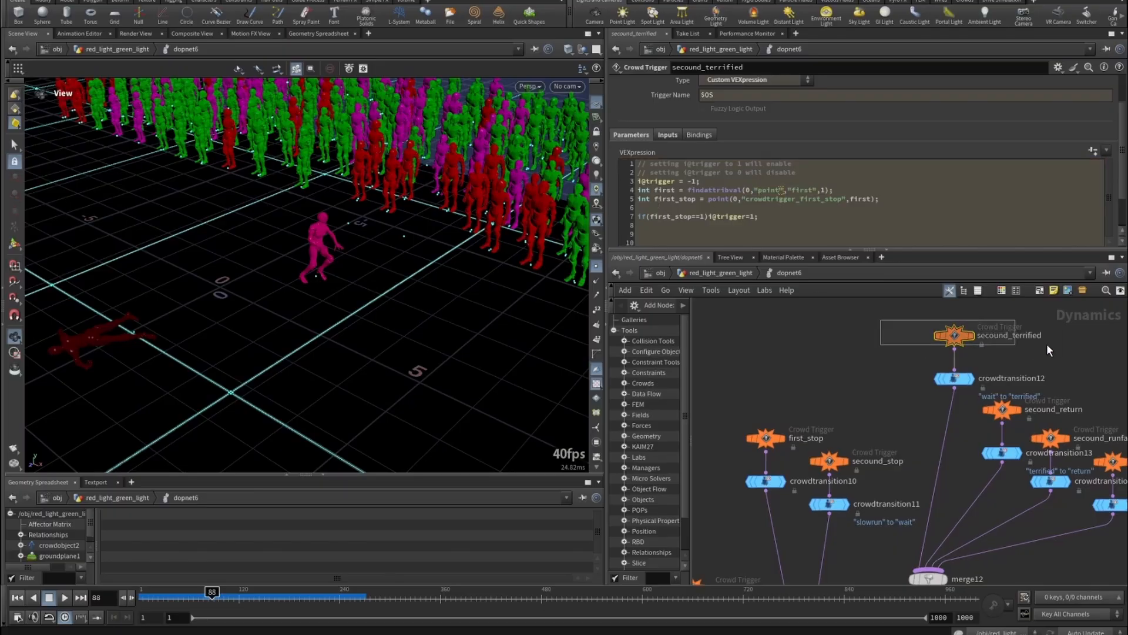
left_click_drag(1067, 348, 908, 319)
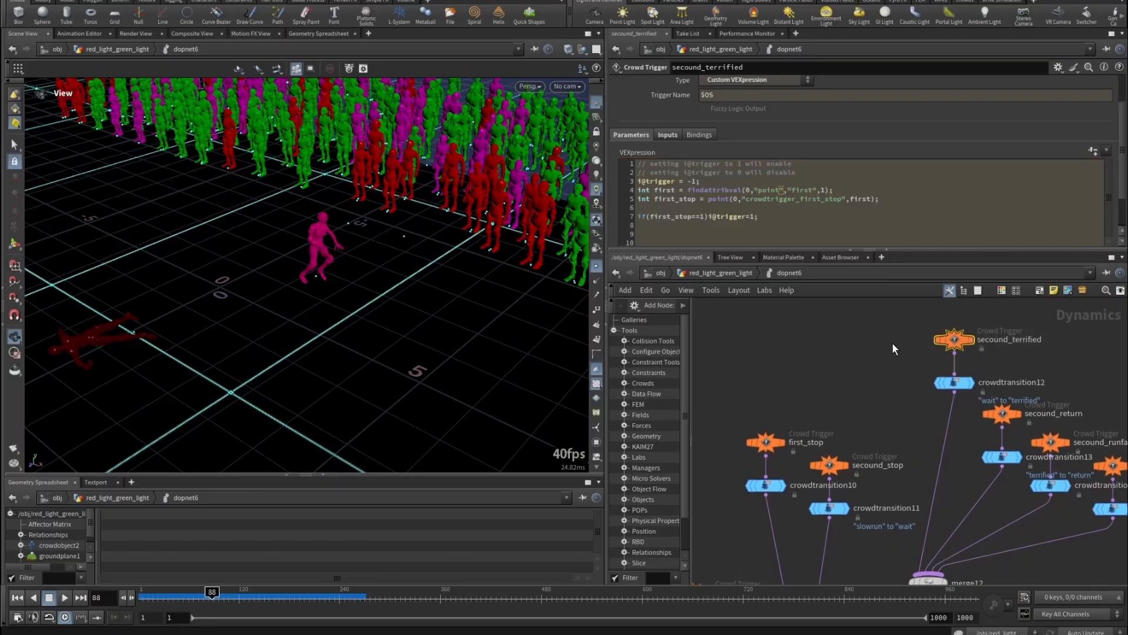
- Enlarge the Geometry Spreadsheet and its object tree, and display the Geometry data of crowdobject2
left_click_drag(104, 475, 107, 419)
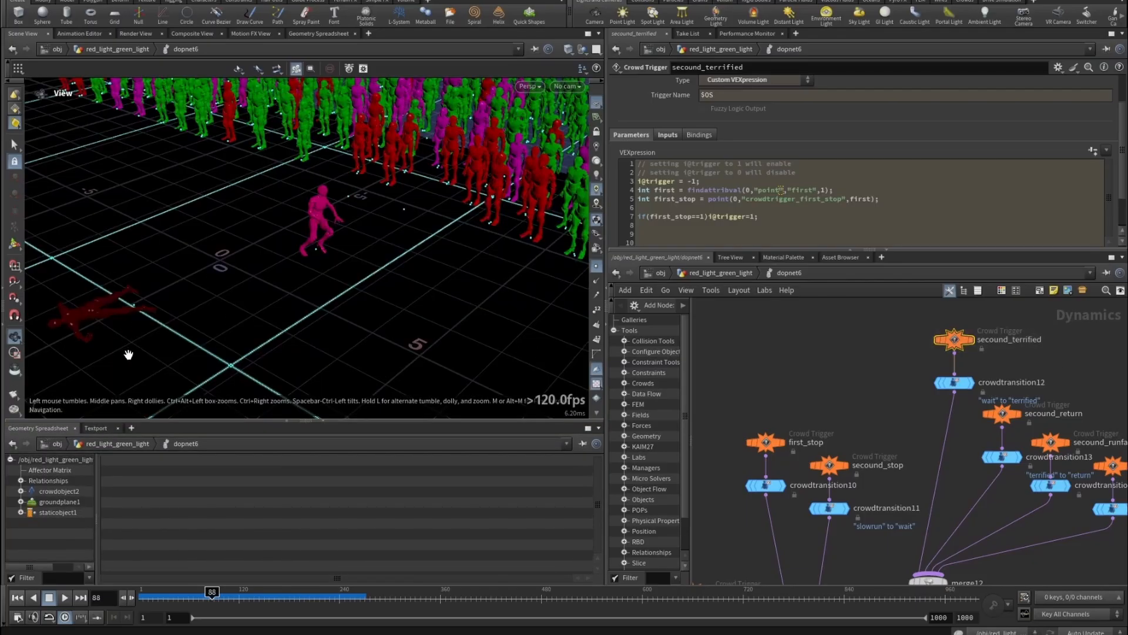
left_click(54, 490)
left_click_drag(122, 421, 126, 377)
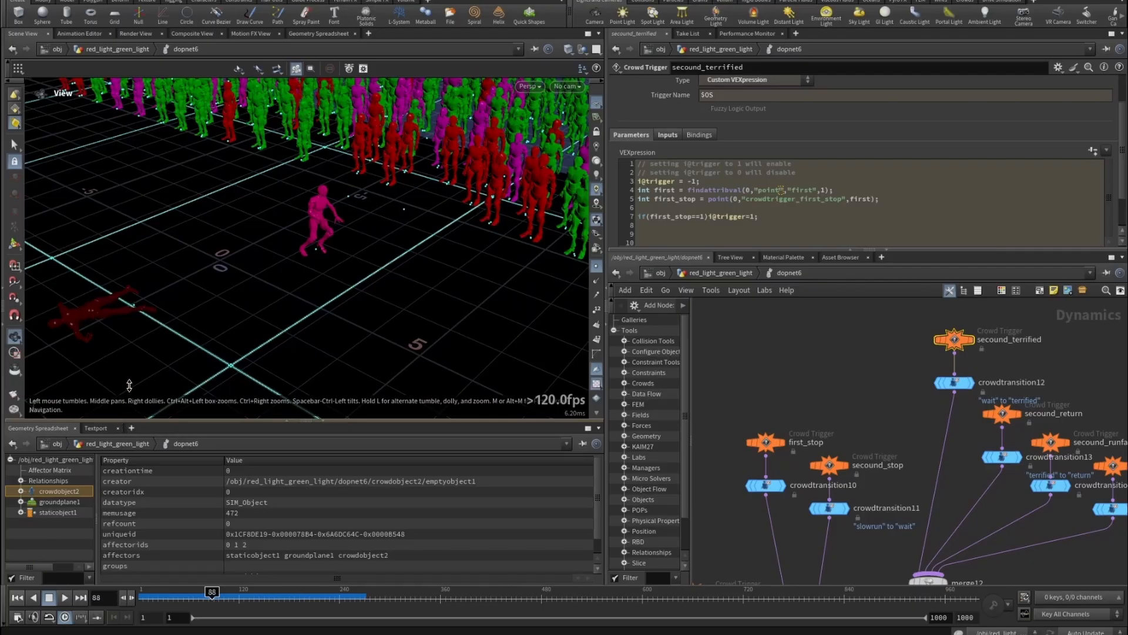
left_click(21, 452)
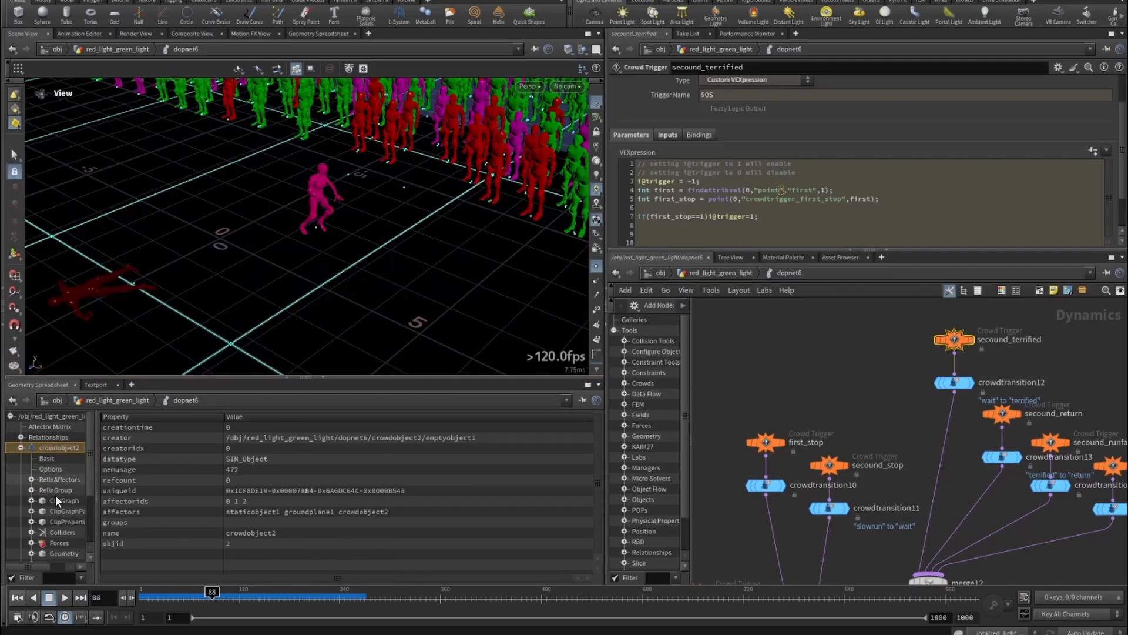
scroll(55, 495, "down", 1)
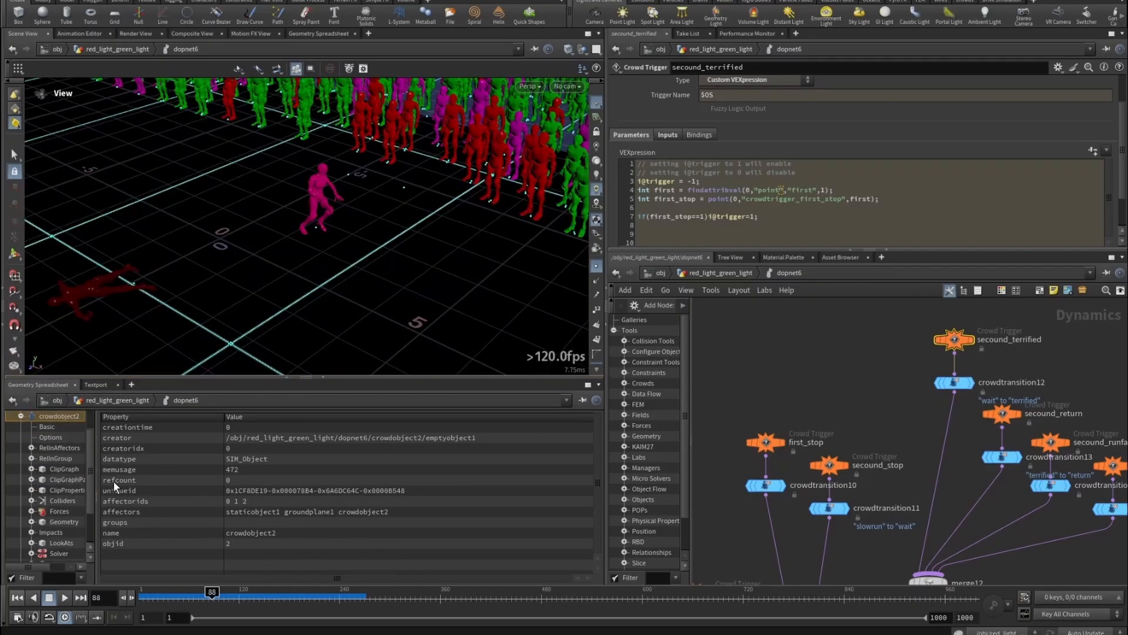
left_click_drag(97, 480, 123, 500)
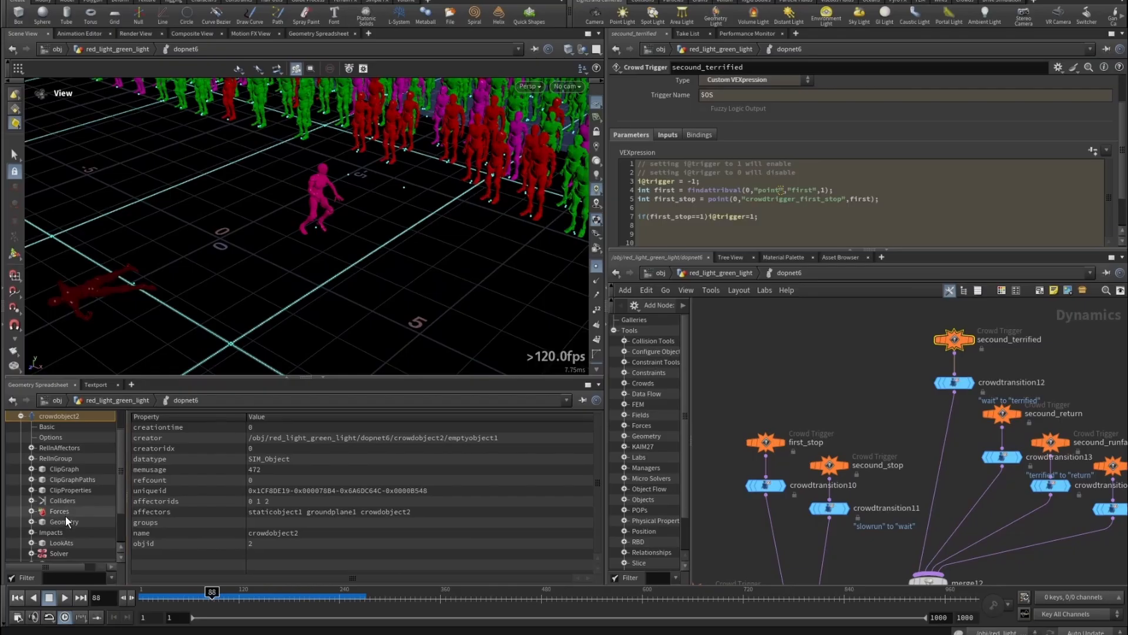
left_click(67, 520)
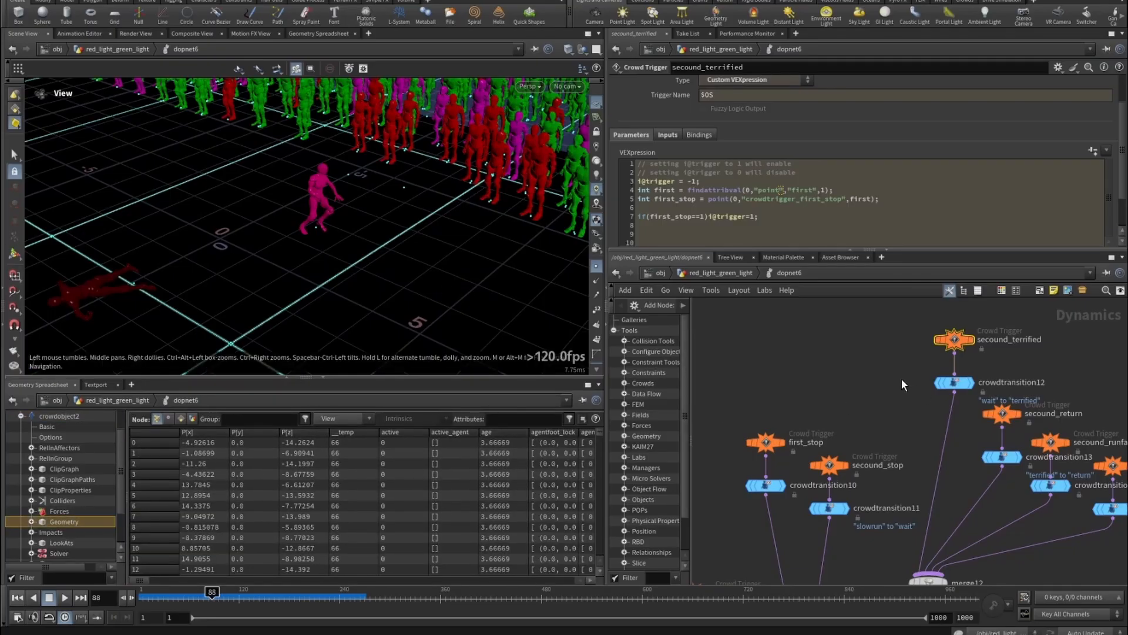
- Filter the spreadsheet's attributes with crowdtrigger*
left_click(523, 422)
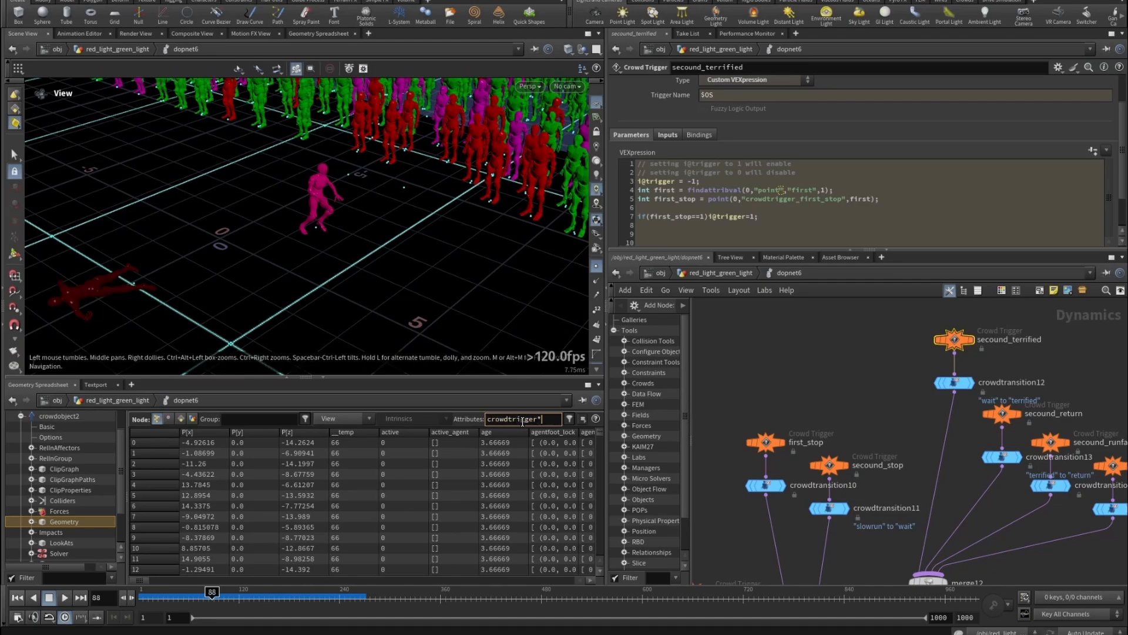
type("crowdtrigger*")
key("Return")
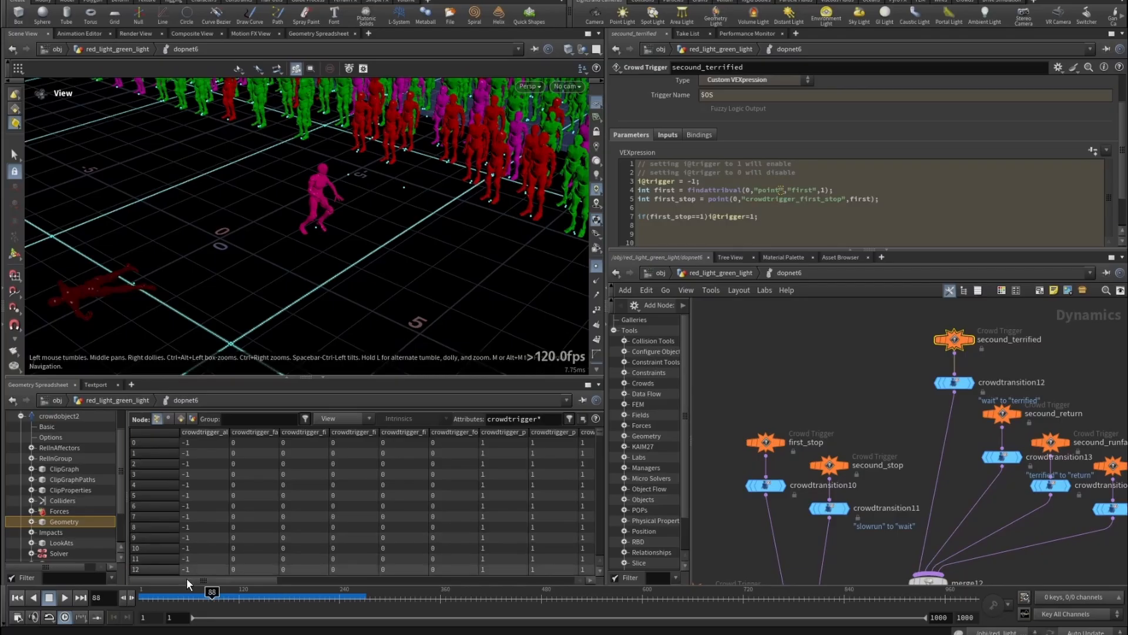
left_click_drag(183, 580, 158, 579)
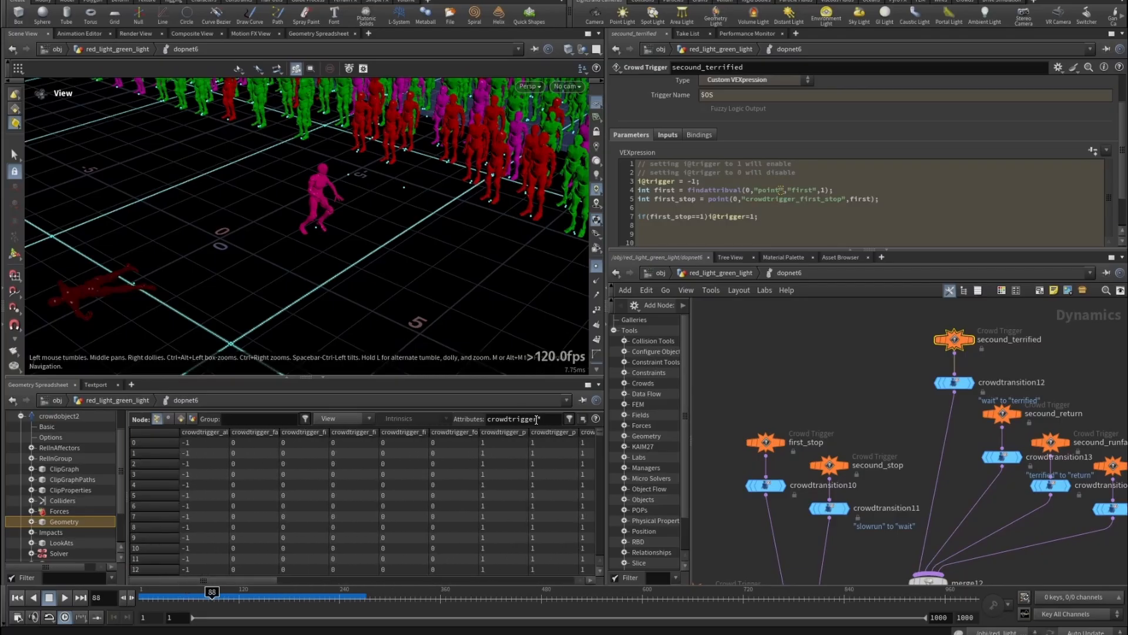
type("*")
key("Return")
- Compare the first_stop name in the secound_terrified expression with its trigger node, and narrow the attribute filter to crowdtrigger_first_stop
left_click(954, 340)
left_click_drag(800, 199, 842, 202)
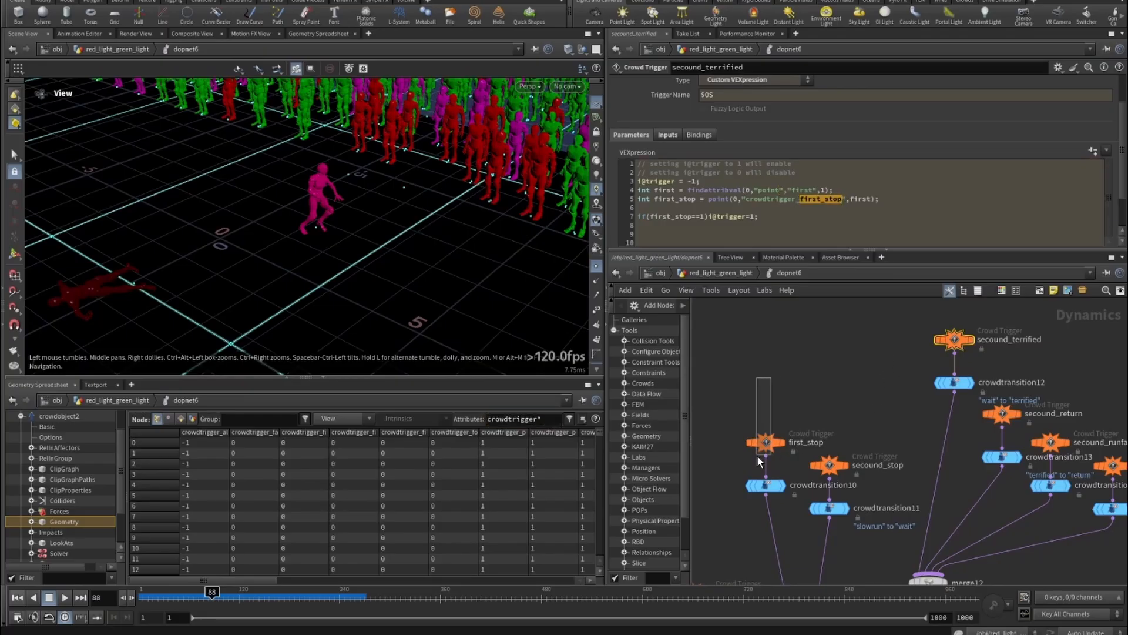
left_click(765, 442)
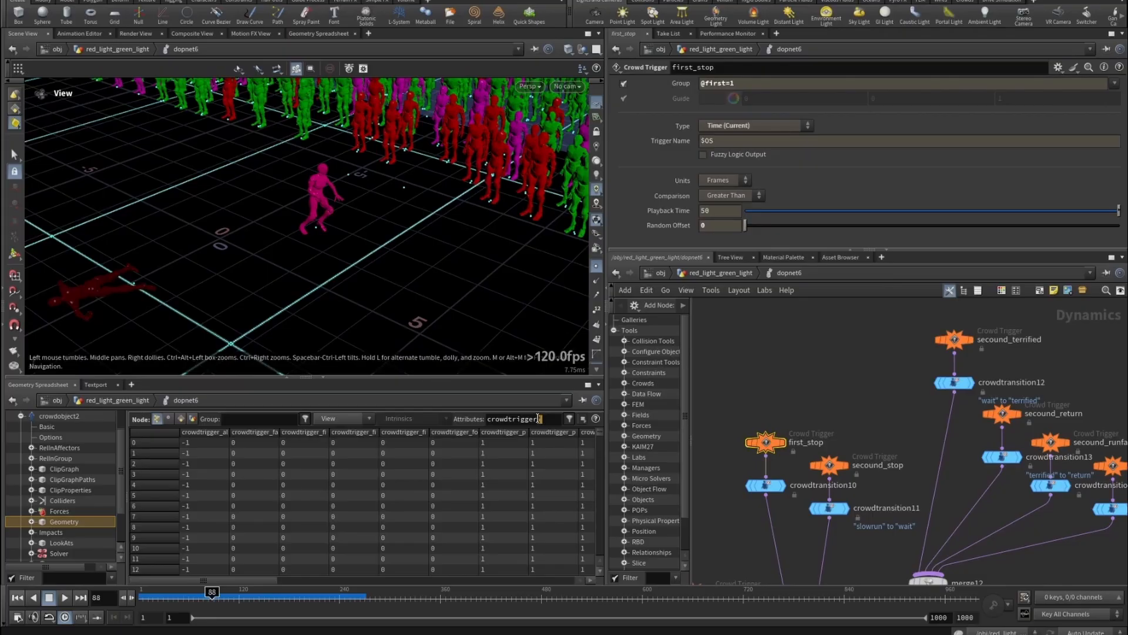
left_click(541, 418)
type("_first_stop")
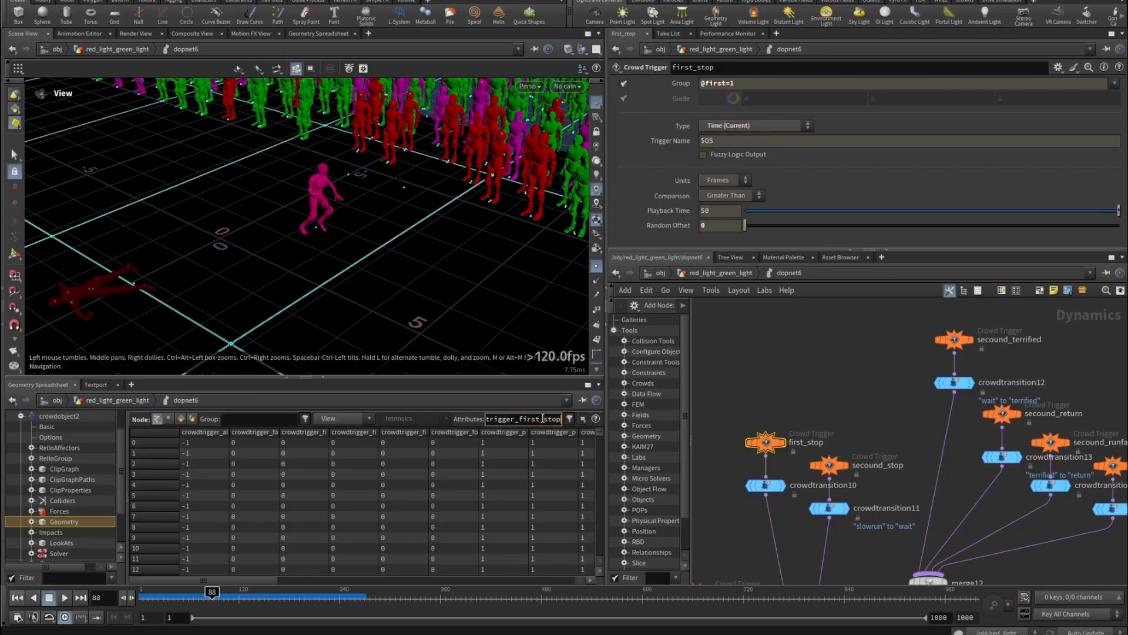
key("Return")
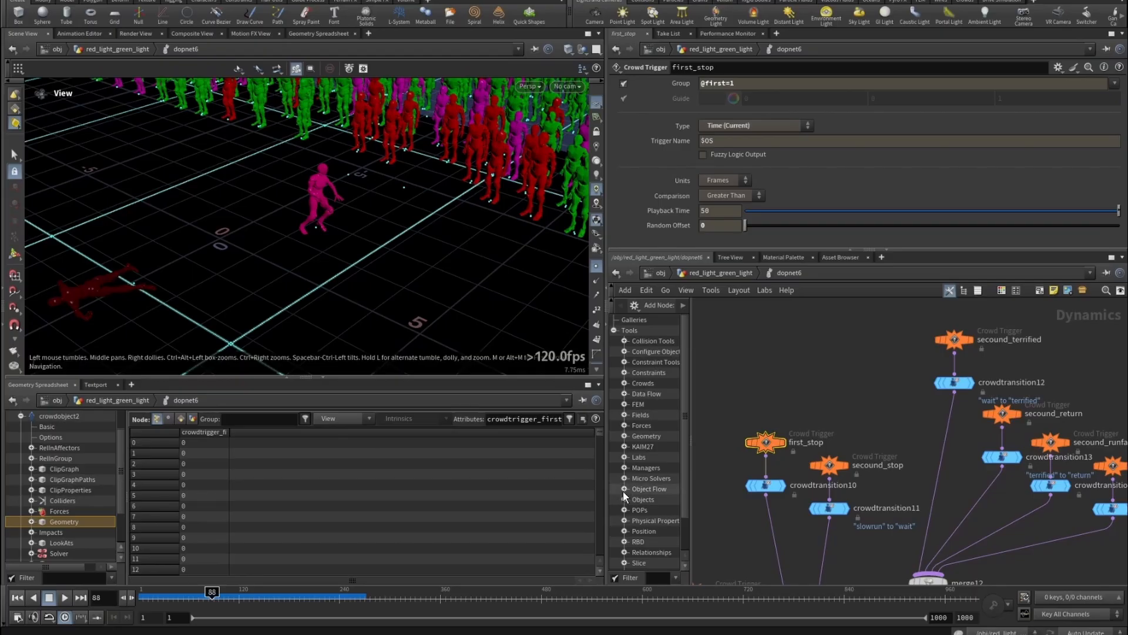
- Reopen secound_terrified, scrub to frame 54, and sort and widen the crowdtrigger_first_stop column with the highest values first
left_click(954, 339)
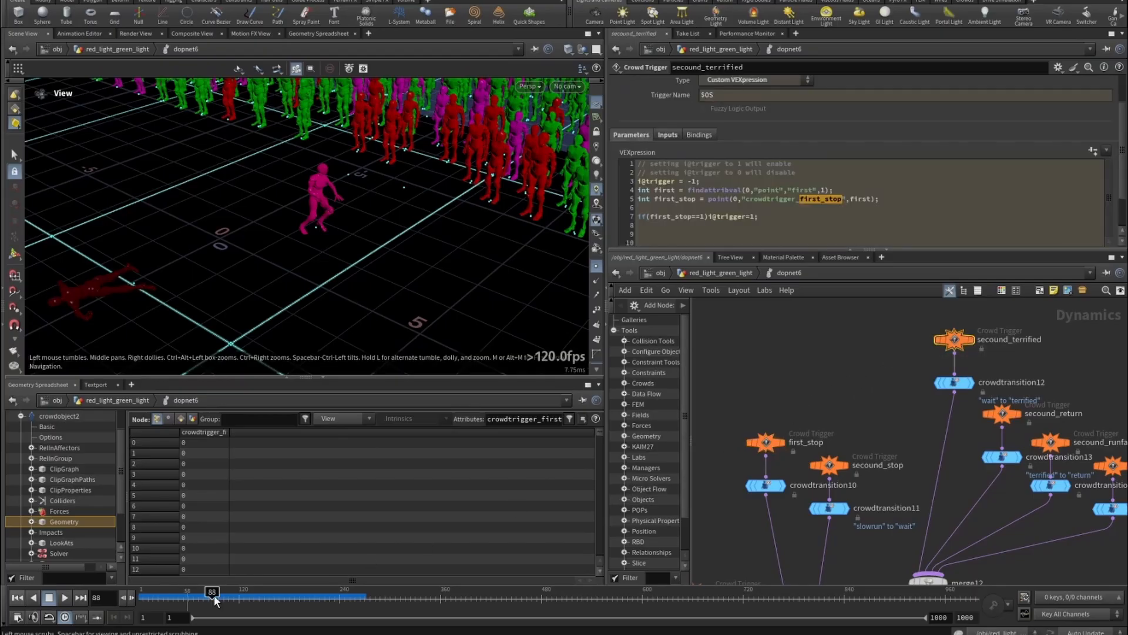
left_click_drag(212, 591, 182, 595)
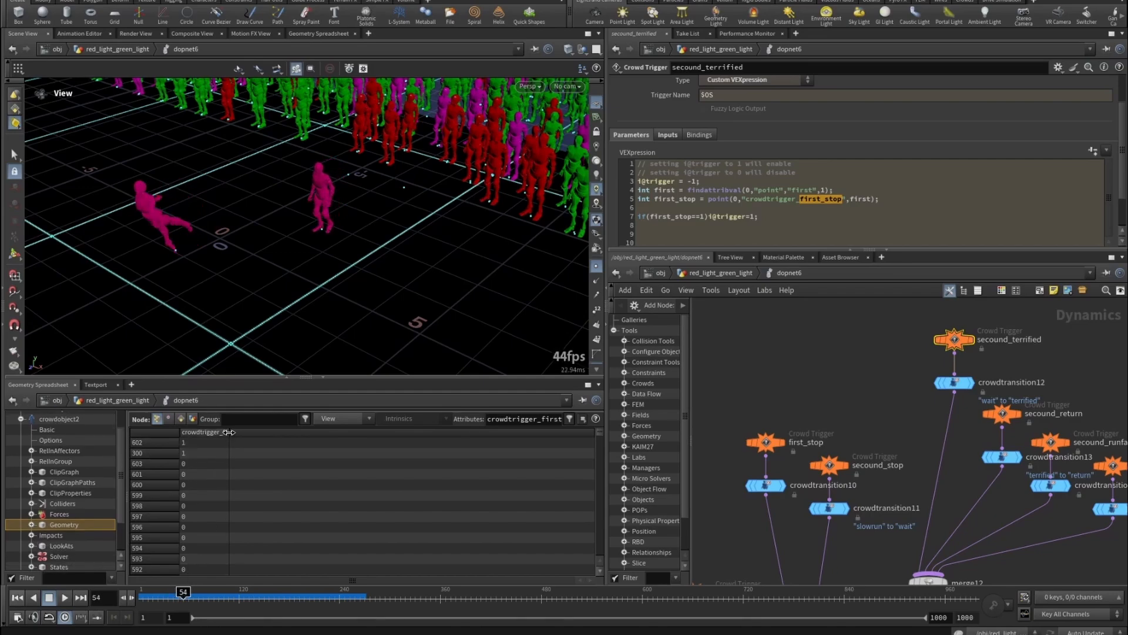
left_click_drag(229, 435, 292, 436)
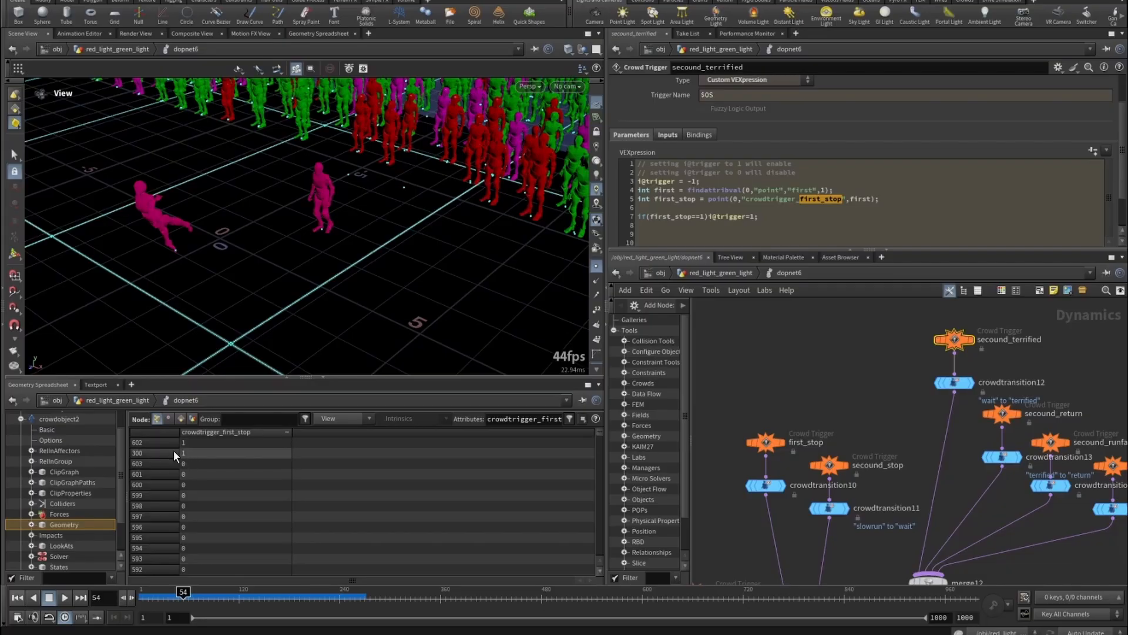
- Review the crowdtrigger_first_stop point lookup and the if condition that enables the trigger in the secound_terrified VEXpression
left_click(794, 201)
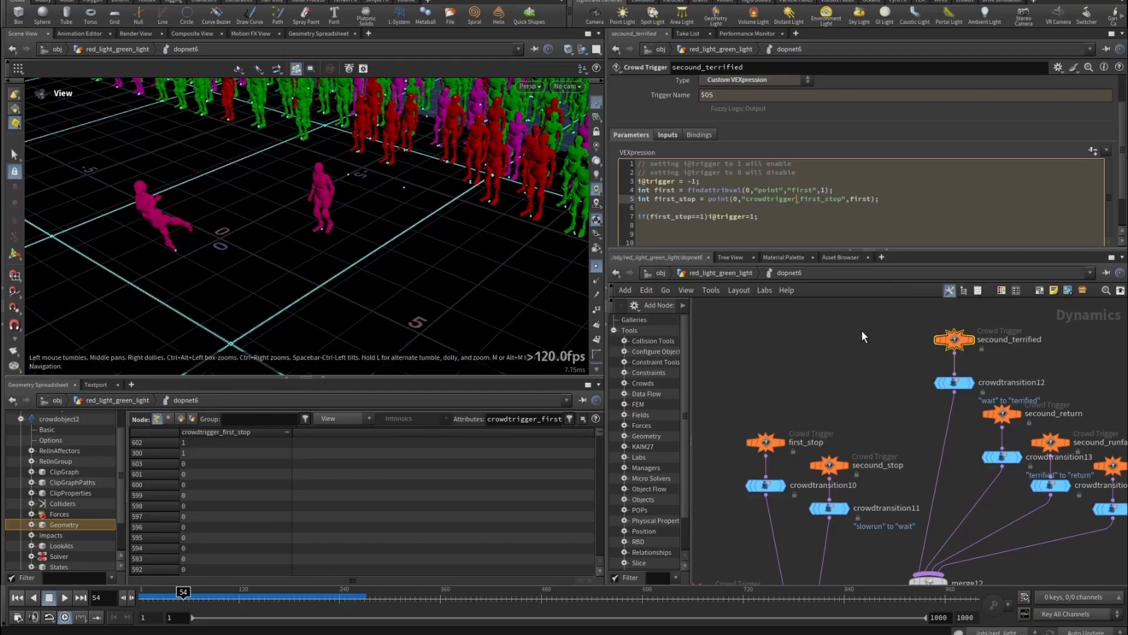
left_click_drag(863, 332, 1045, 357)
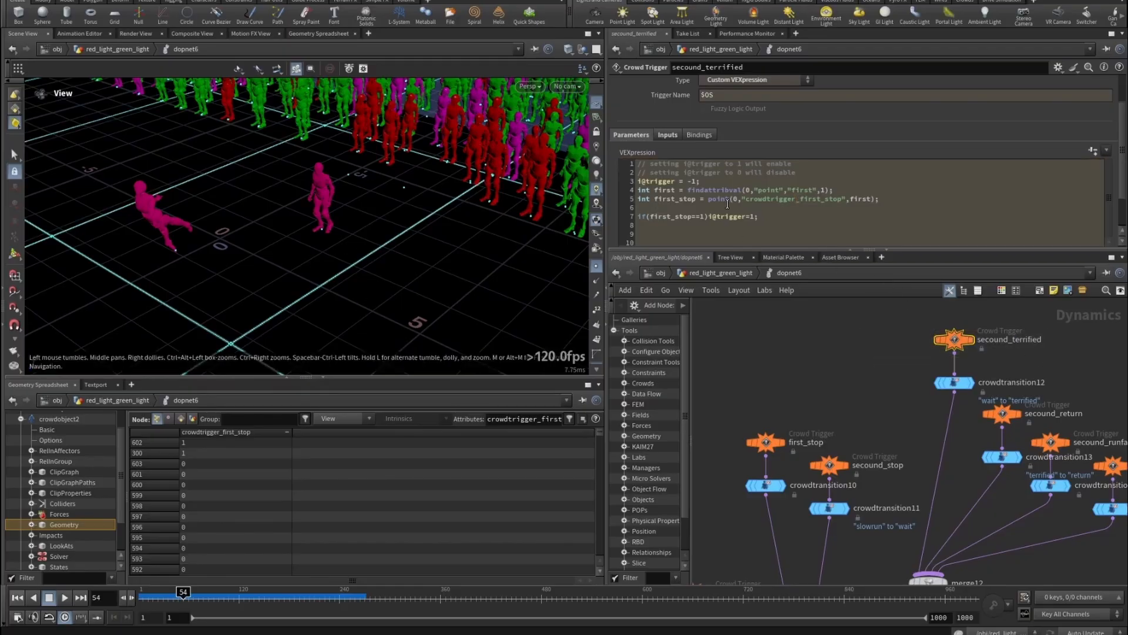
left_click_drag(744, 199, 841, 203)
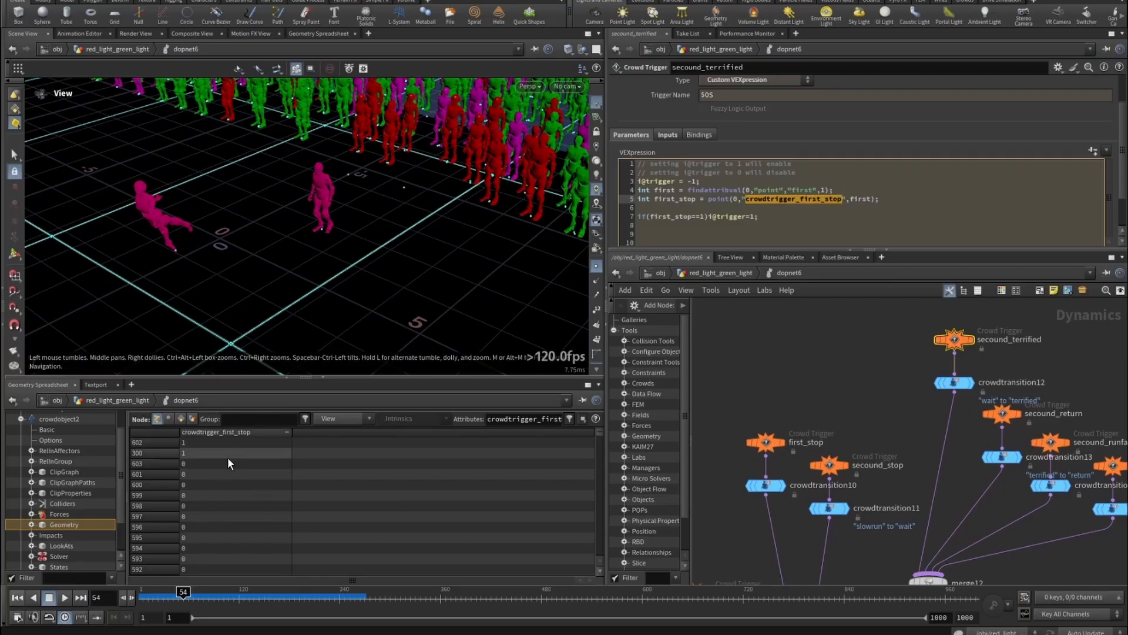
left_click_drag(771, 217, 633, 218)
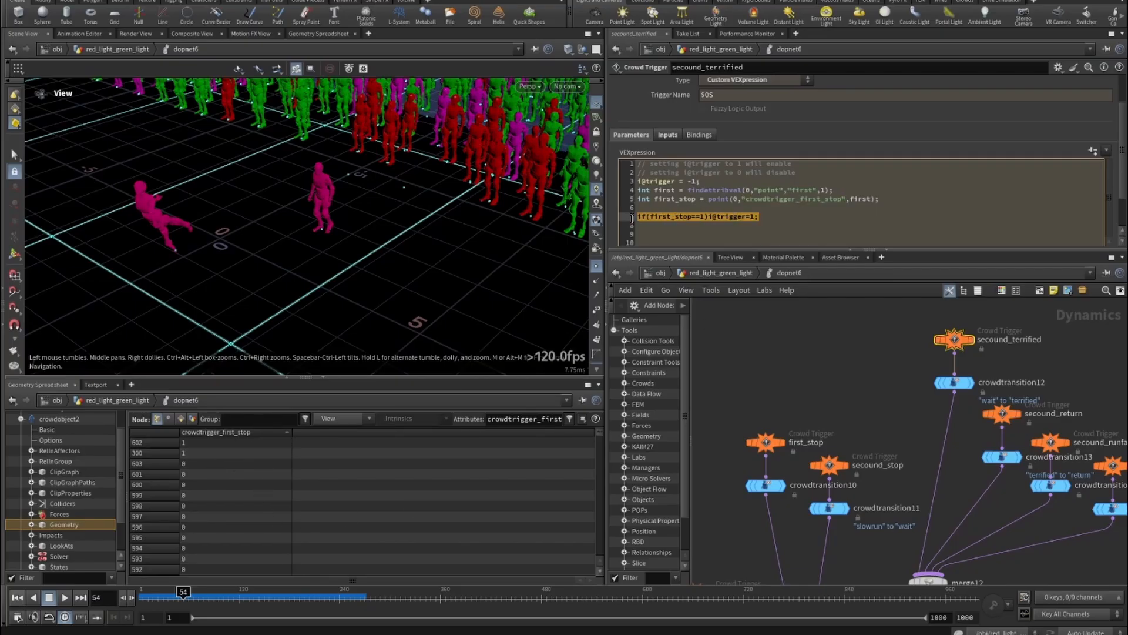
- Check the input and output states of crowdtransition12 and scrub to frame 88 to view the second runner
left_click(953, 383)
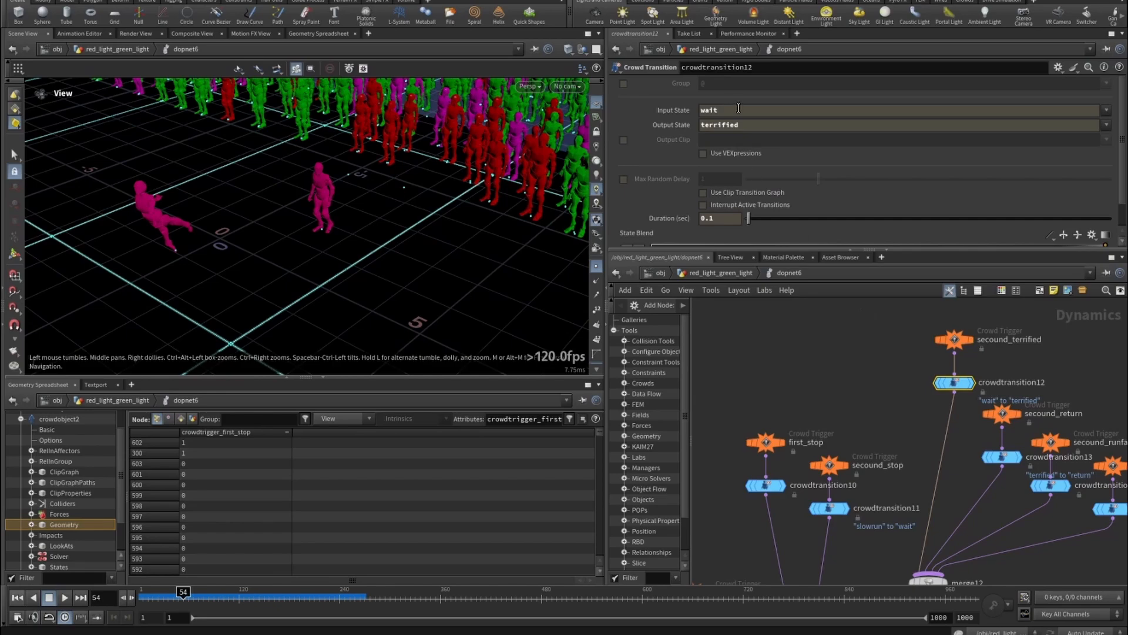
double_click(749, 126)
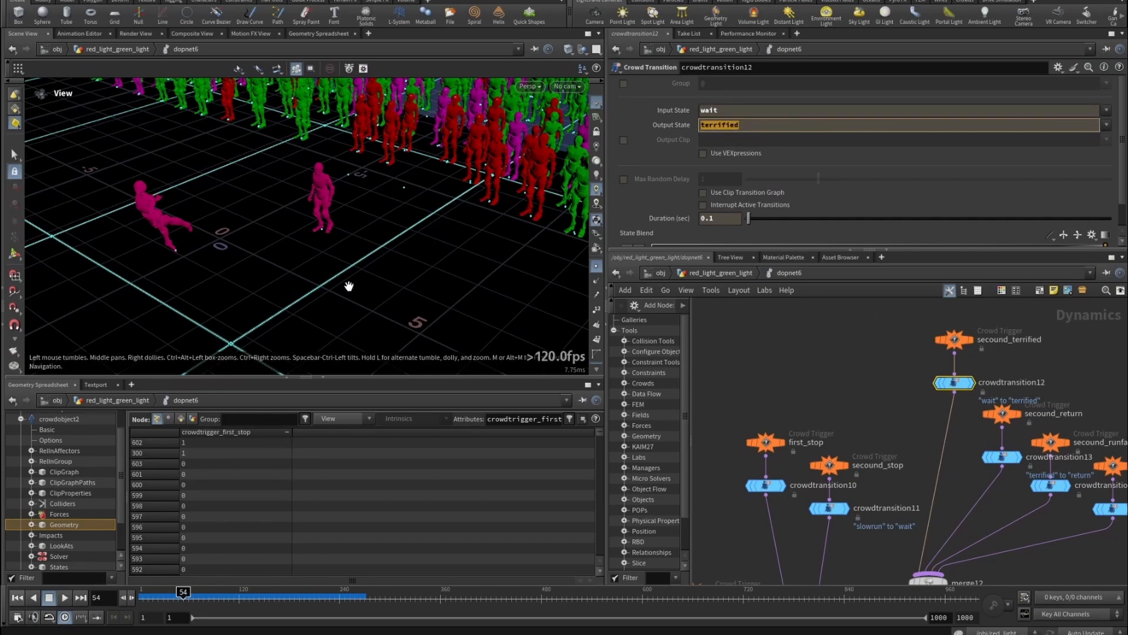
left_click_drag(918, 319, 1033, 376)
left_click_drag(902, 371, 992, 393)
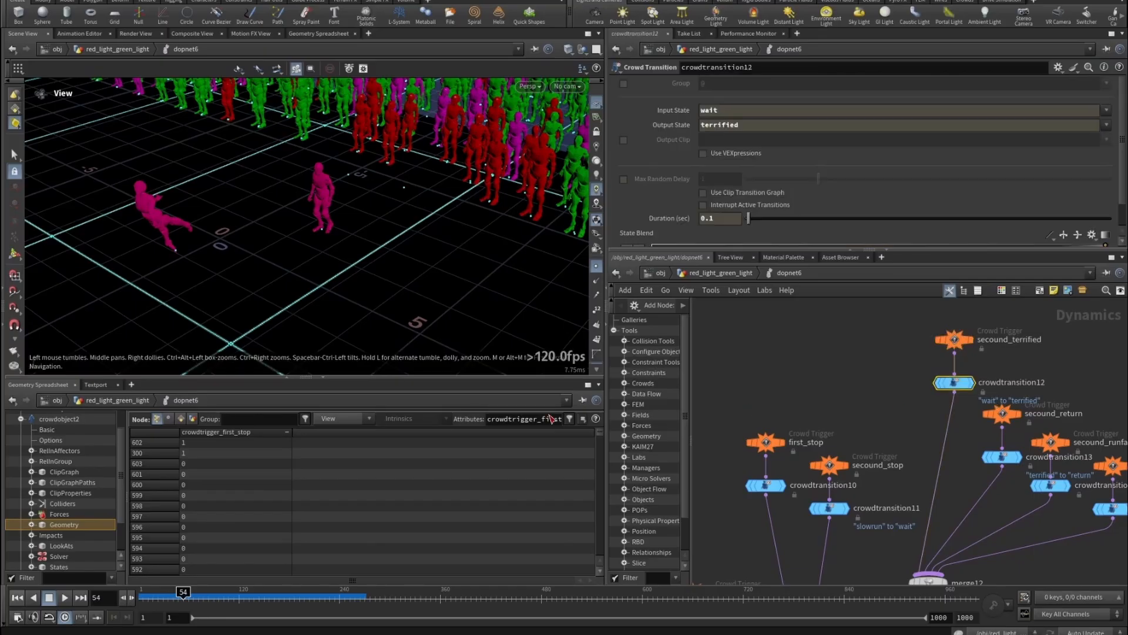
left_click_drag(183, 592, 214, 592)
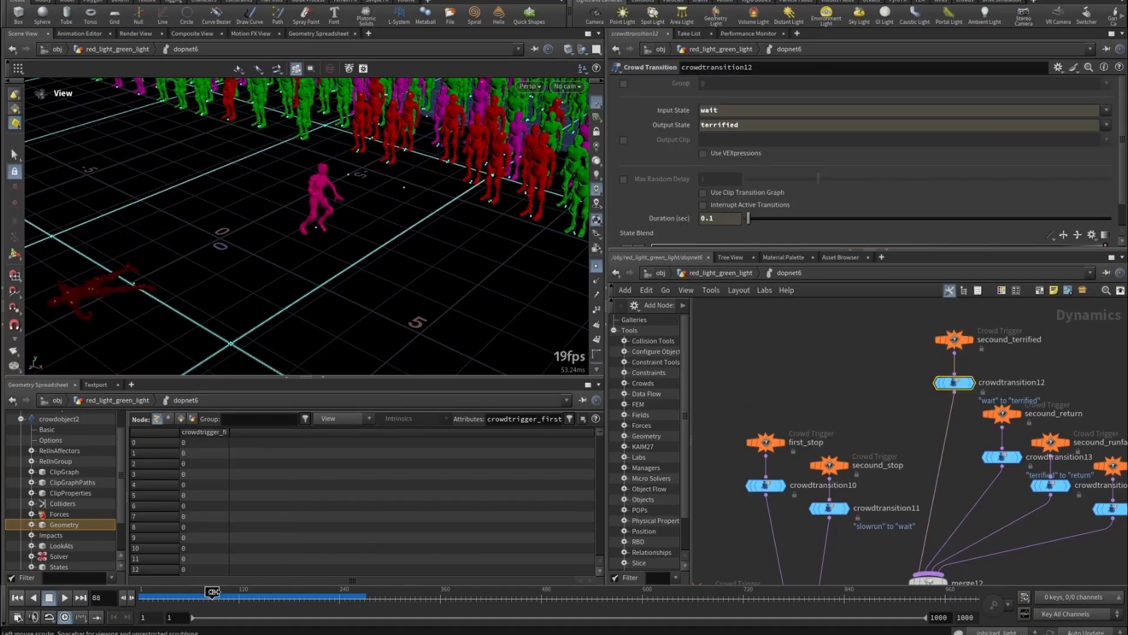
- Inspect the Group and Current State Duration settings of the secound_return crowd trigger
middle_click_drag(1051, 385, 962, 393)
left_click(912, 422)
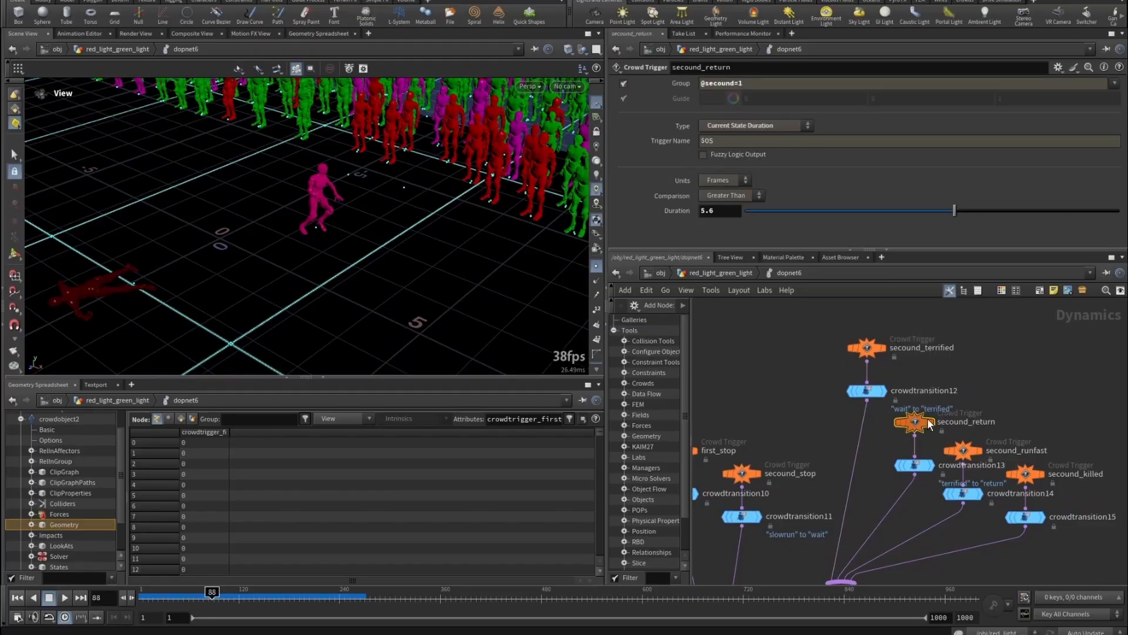
left_click_drag(766, 83, 572, 85)
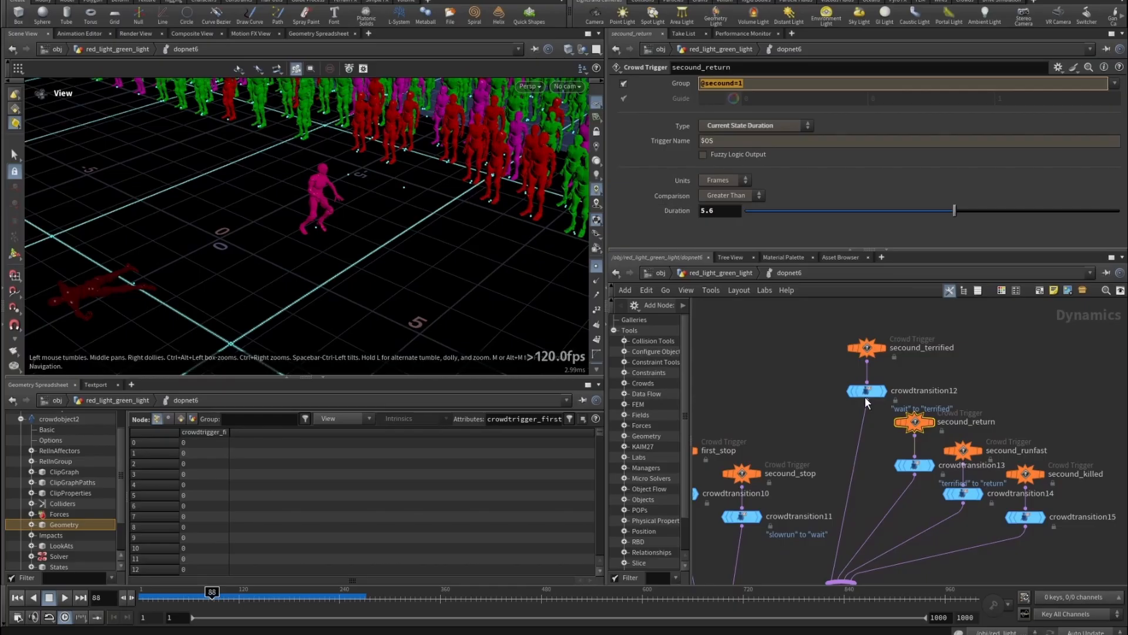
- Check the input and output states of crowdtransition13 and scrub to frame 110 to watch the second runner return
left_click(913, 464)
double_click(767, 113)
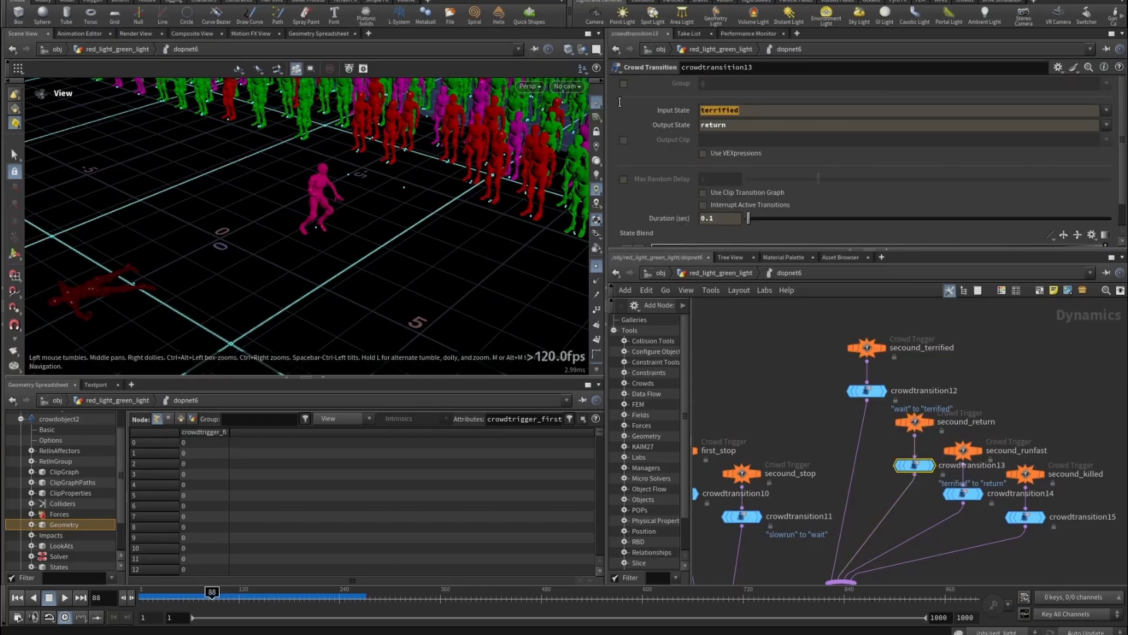
double_click(739, 125)
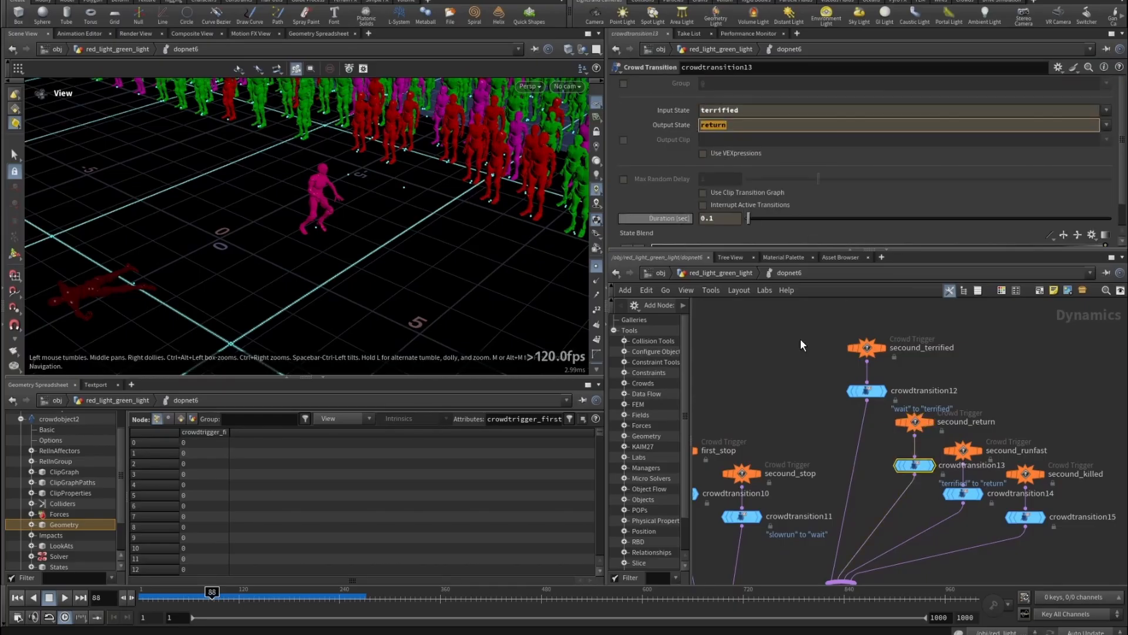
left_click_drag(211, 592, 230, 593)
- Review the duration of the secound_runfast trigger and the input and output states of crowdtransition14
left_click(962, 450)
middle_click_drag(976, 470, 916, 431)
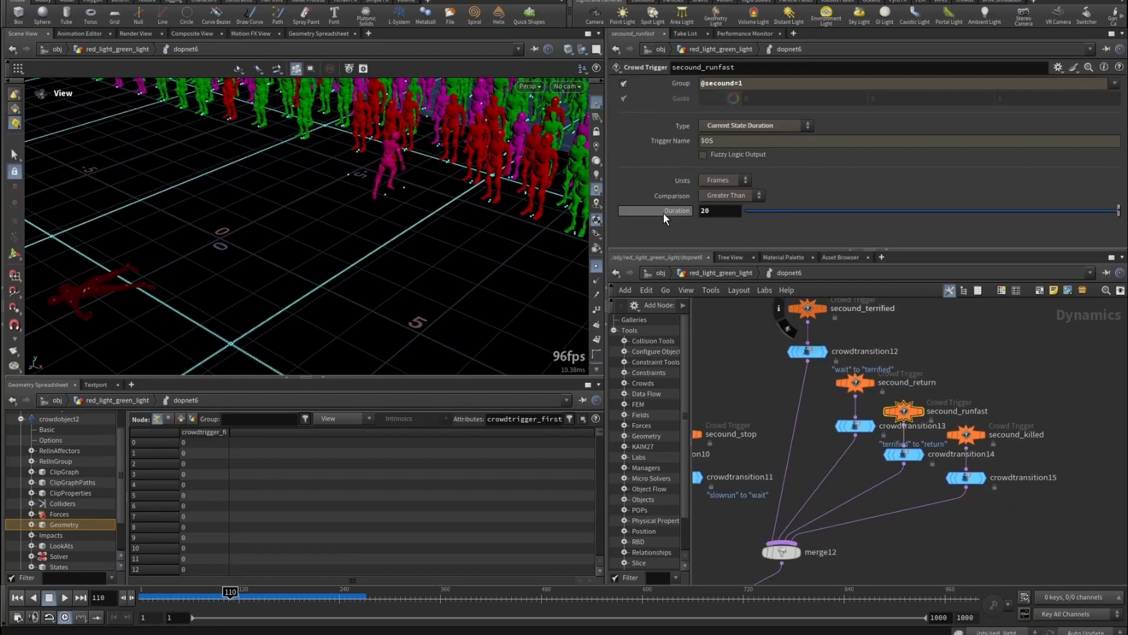
left_click(904, 454)
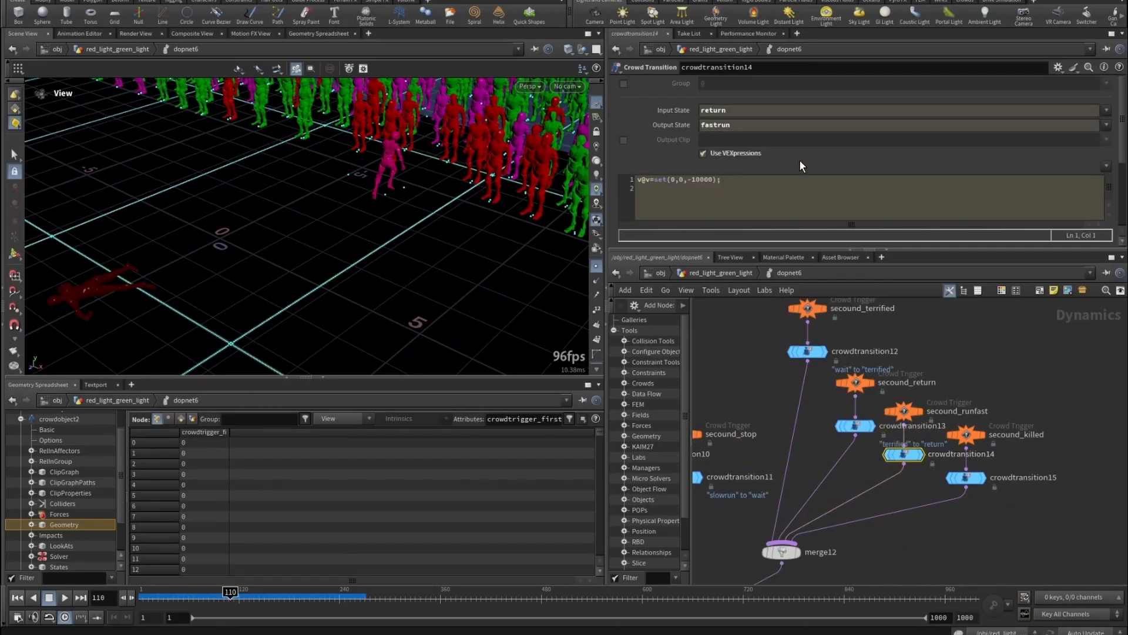
left_click(731, 110)
key("Tab")
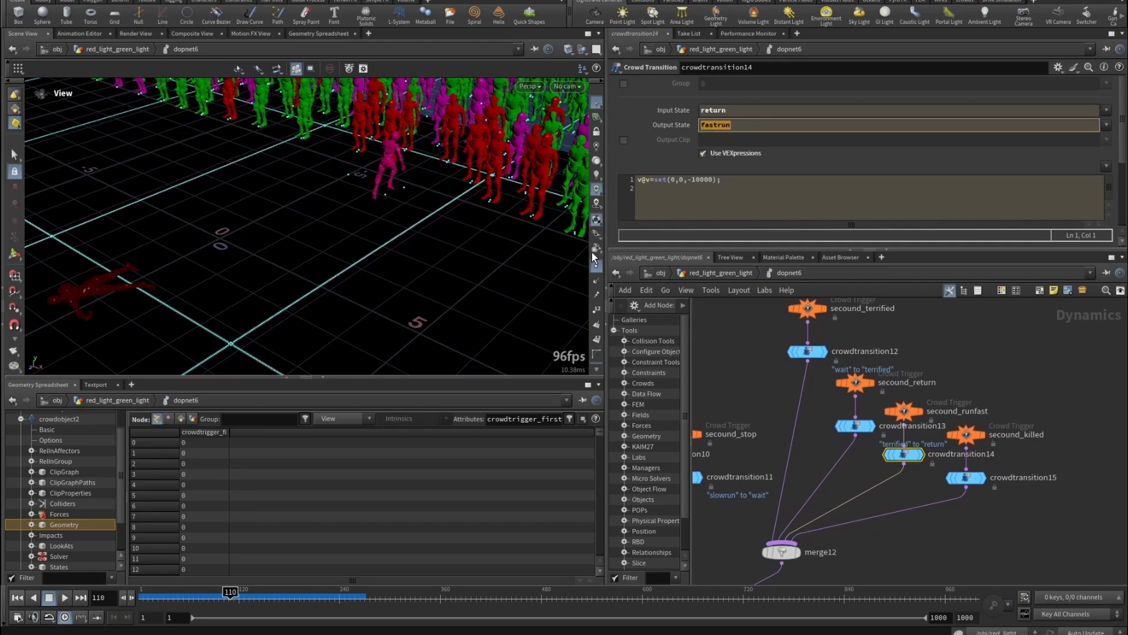
- Scrub to frame 116 to view the second runner and inspect the secound_killed trigger's Group and Duration
left_click_drag(228, 593, 235, 593)
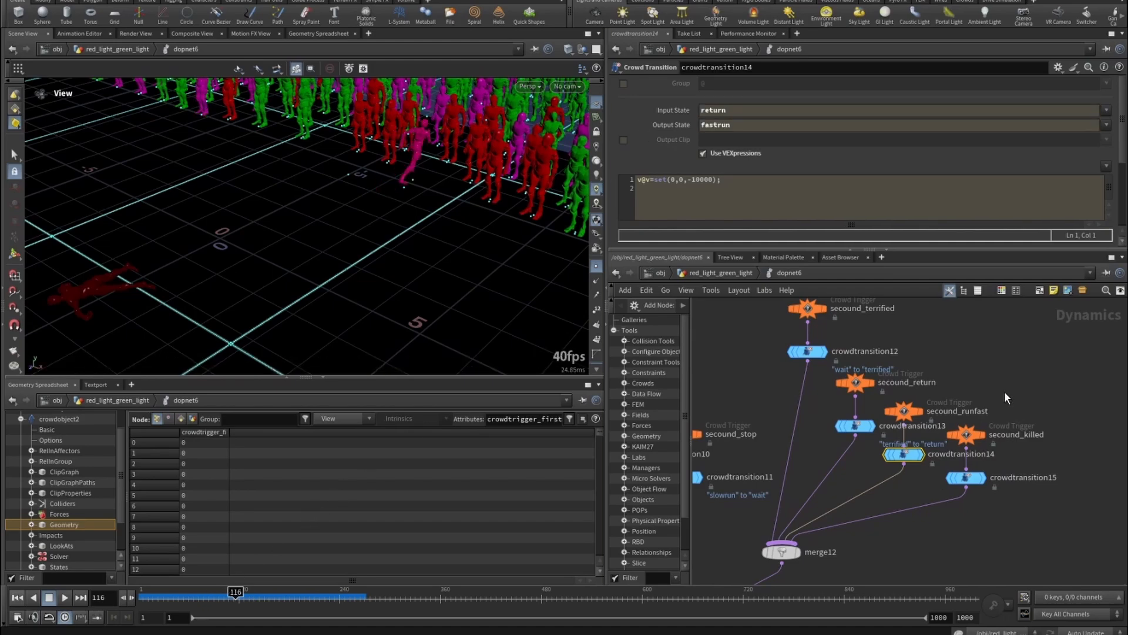
left_click(964, 441)
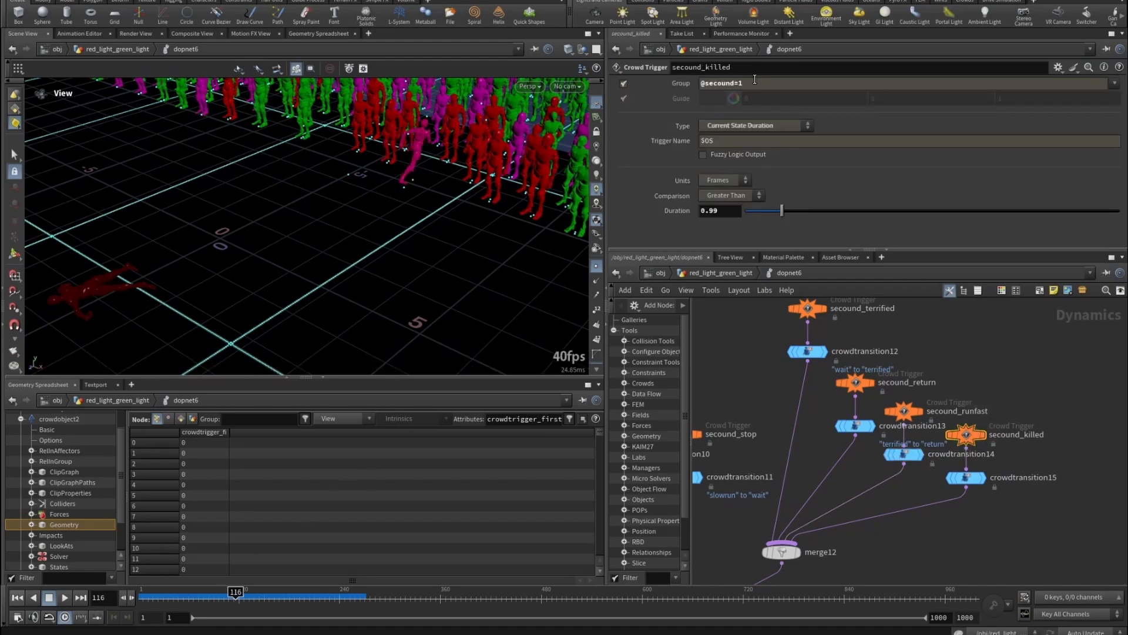
double_click(720, 211)
- Check the input and output states of crowdtransition15
left_click(964, 477)
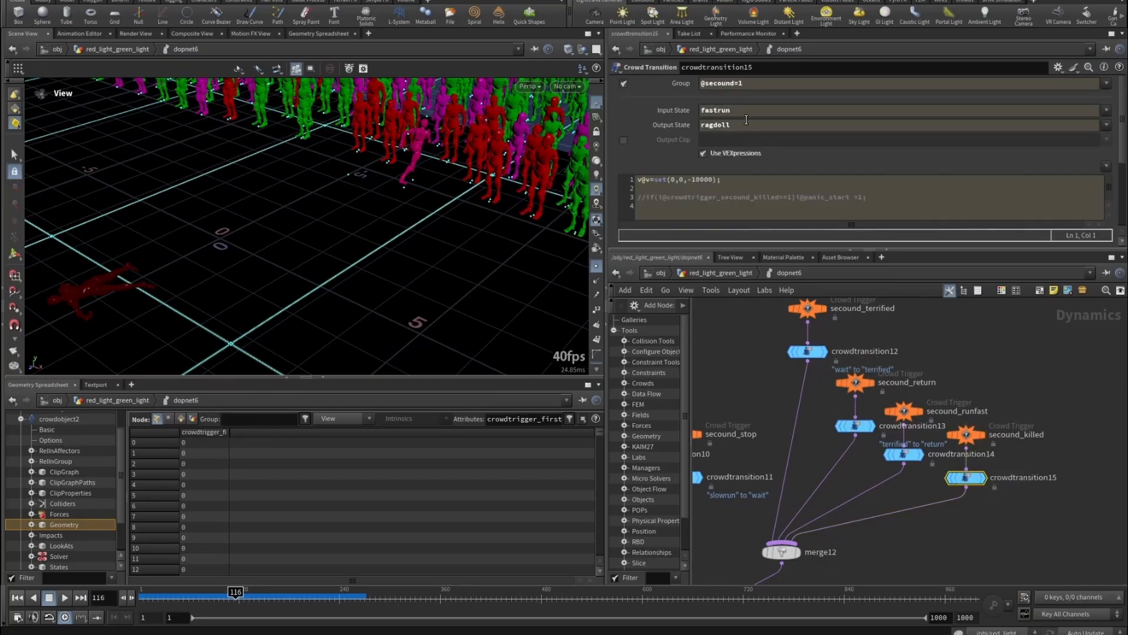
left_click(760, 110)
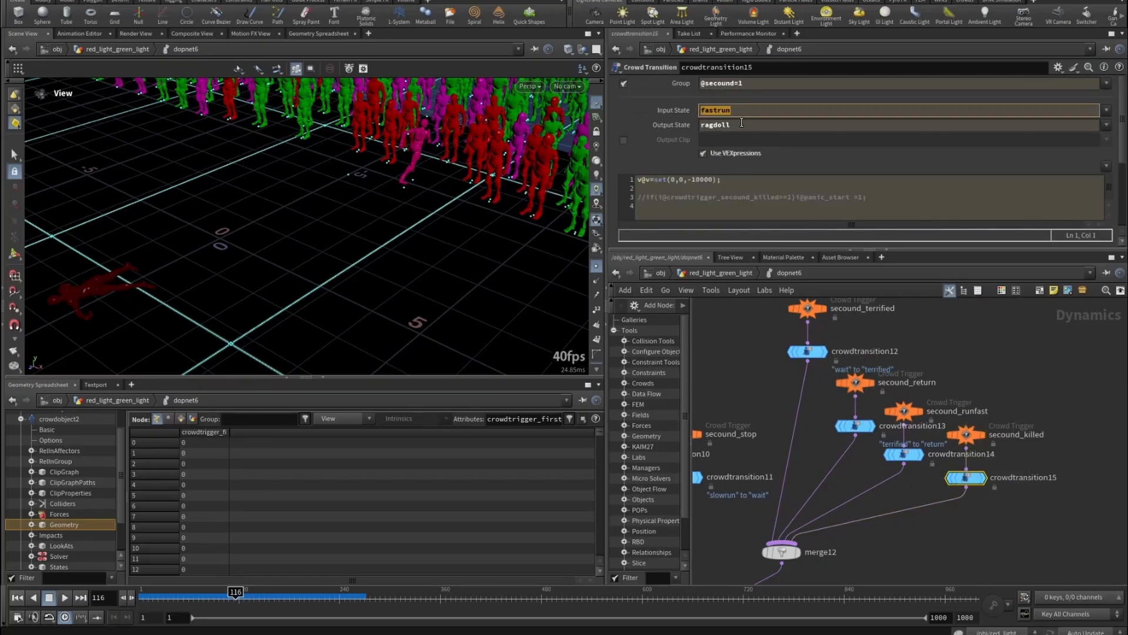
key("Tab")
scroll(953, 485, "down", 2)
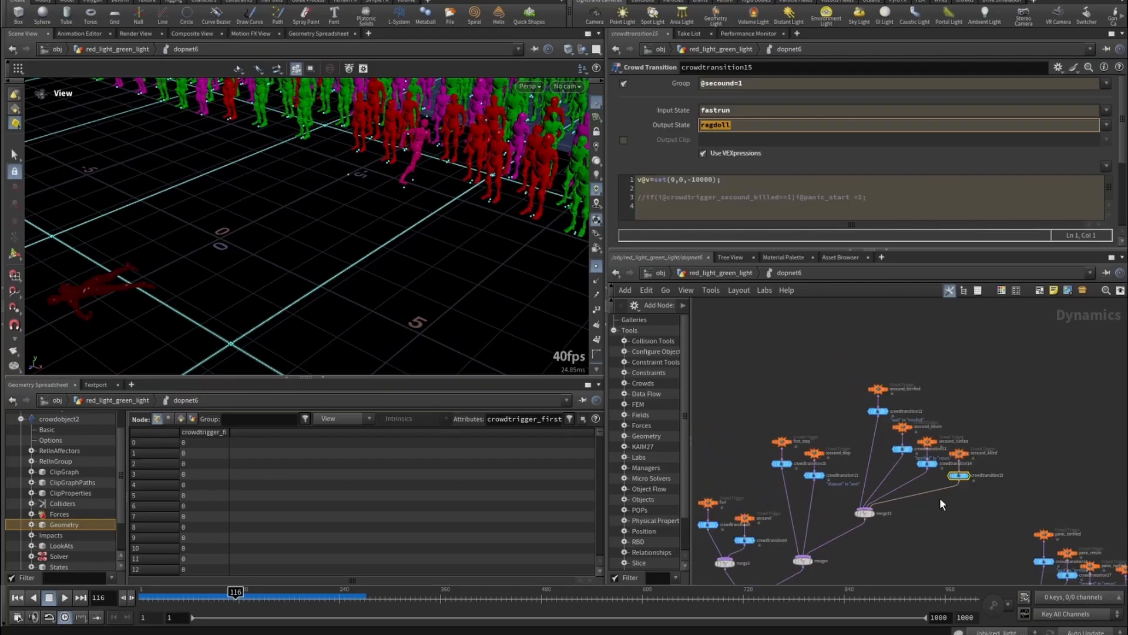
scroll(934, 529, "down", 2)
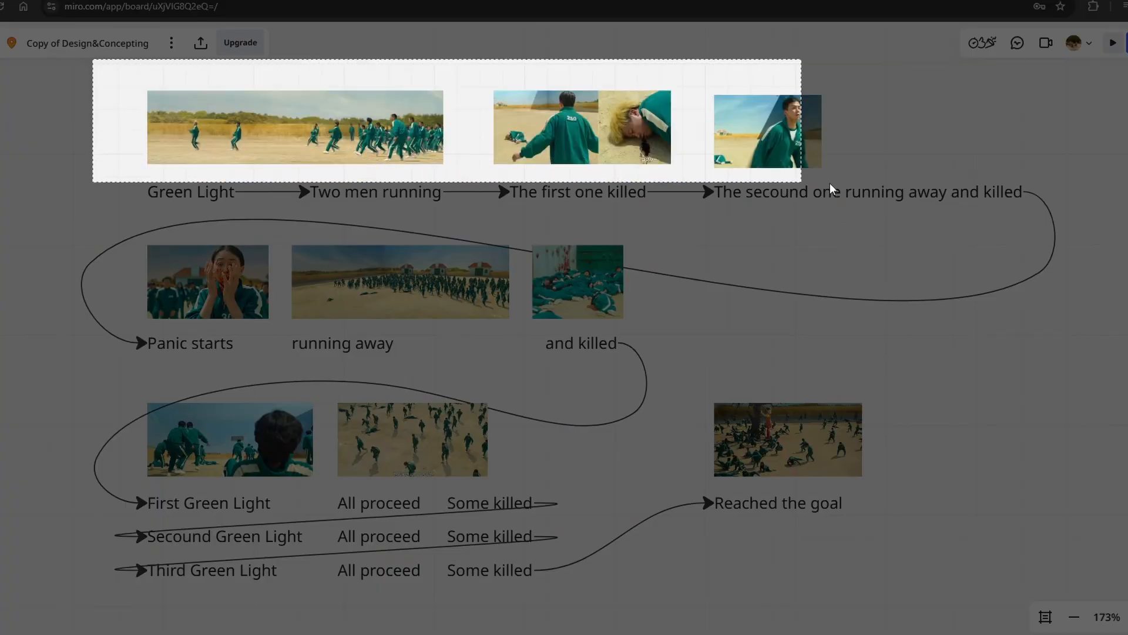
- Outline the two runners' scenes and the panic scenes on the Miro storyboard with screen snips, and return to Houdini
left_click_drag(830, 182, 1067, 215)
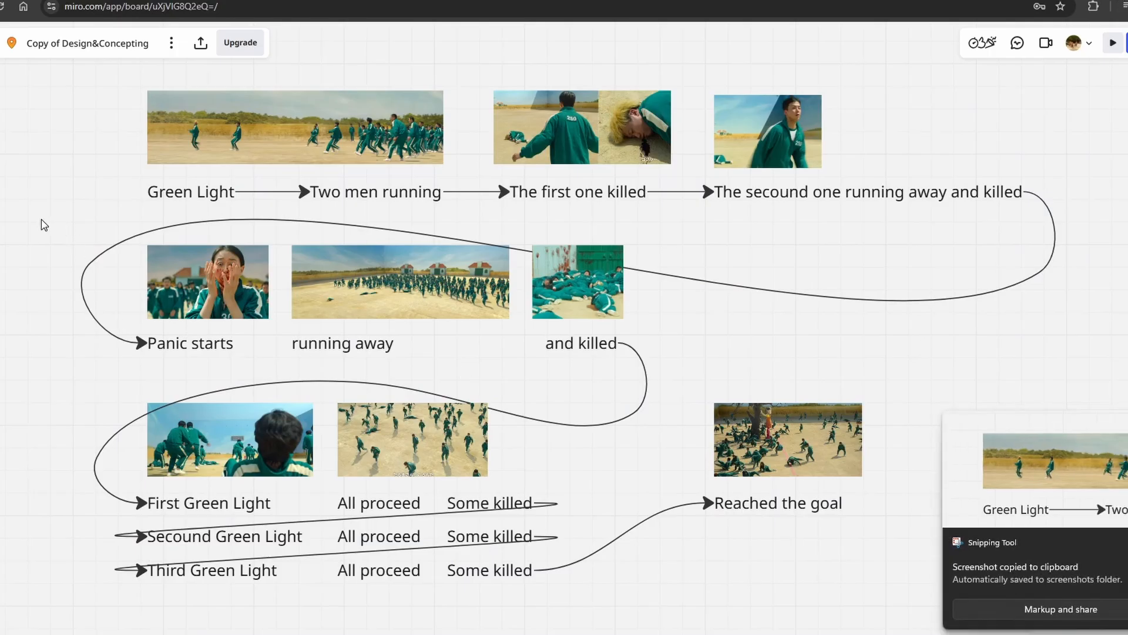
key("super+shift+s")
left_click_drag(40, 210, 1084, 366)
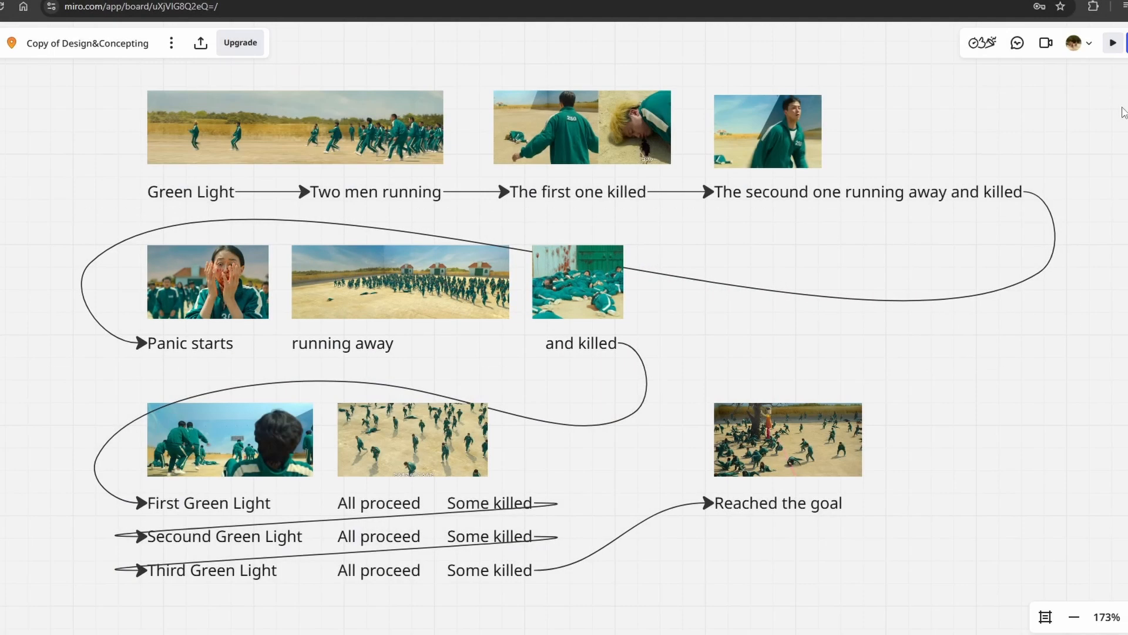
left_click(1119, 1)
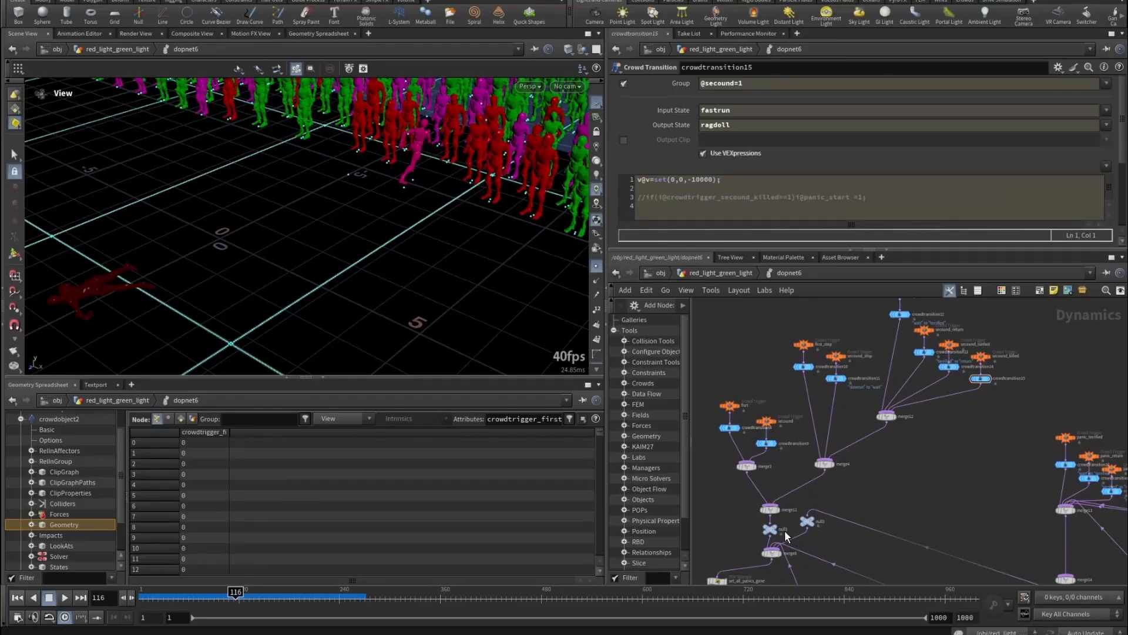
- Inspect the panic_terrified crowd trigger's Group and timing settings and look through its available trigger types
double_click(785, 529)
key("Return")
middle_click_drag(924, 492, 894, 471)
middle_click_drag(930, 430, 876, 445)
scroll(982, 433, "up", 4)
left_click(963, 436)
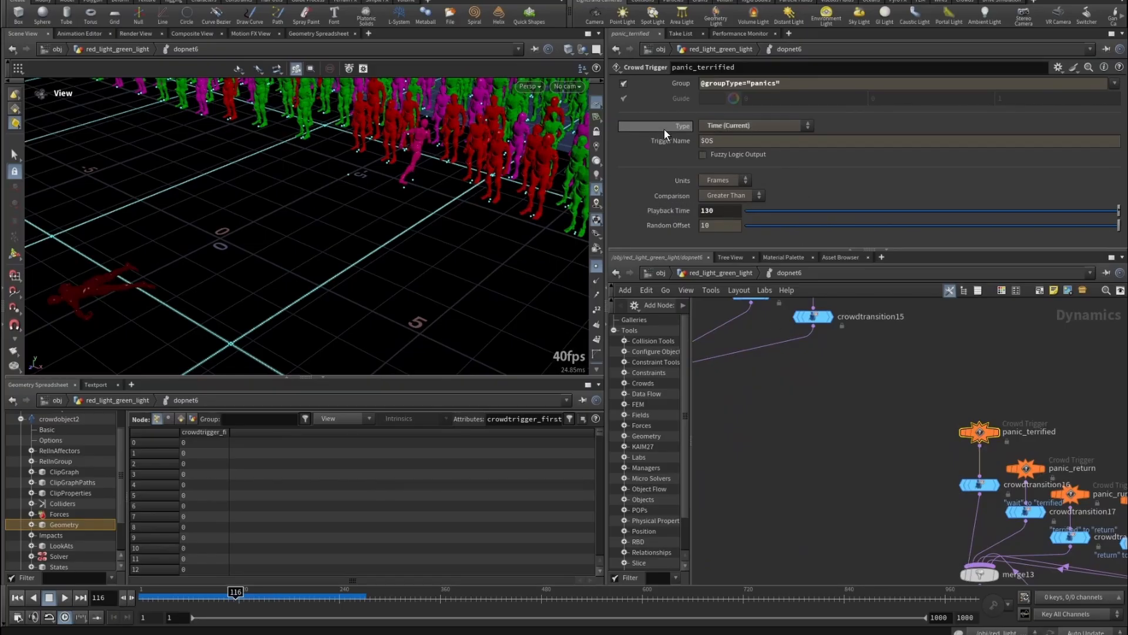
left_click(731, 126)
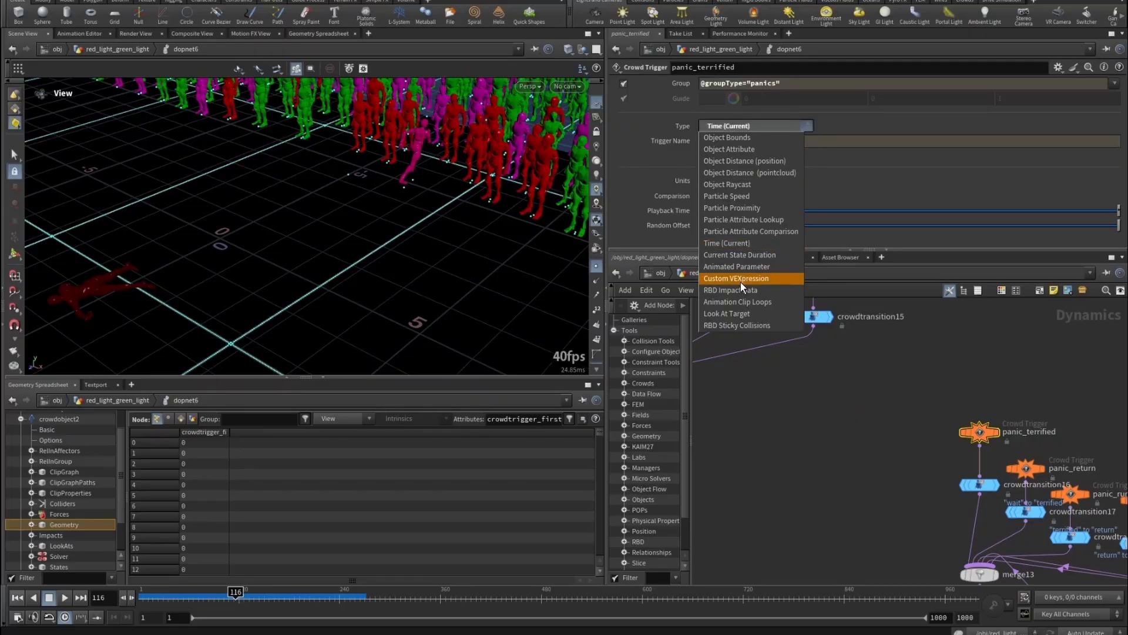
left_click(662, 126)
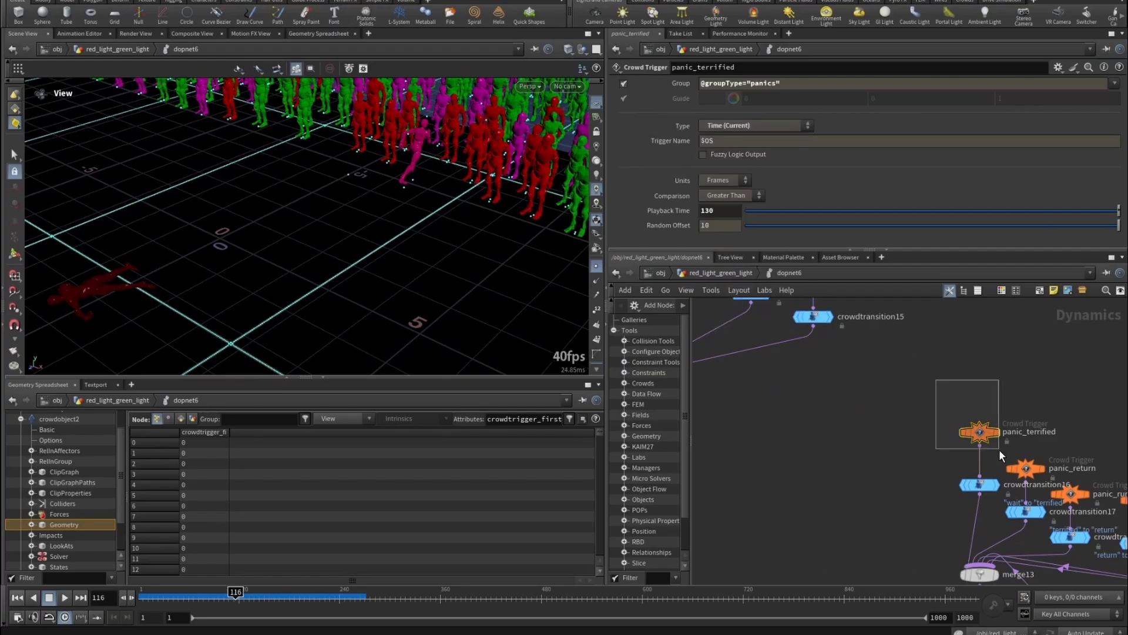
middle_click_drag(974, 388, 950, 365)
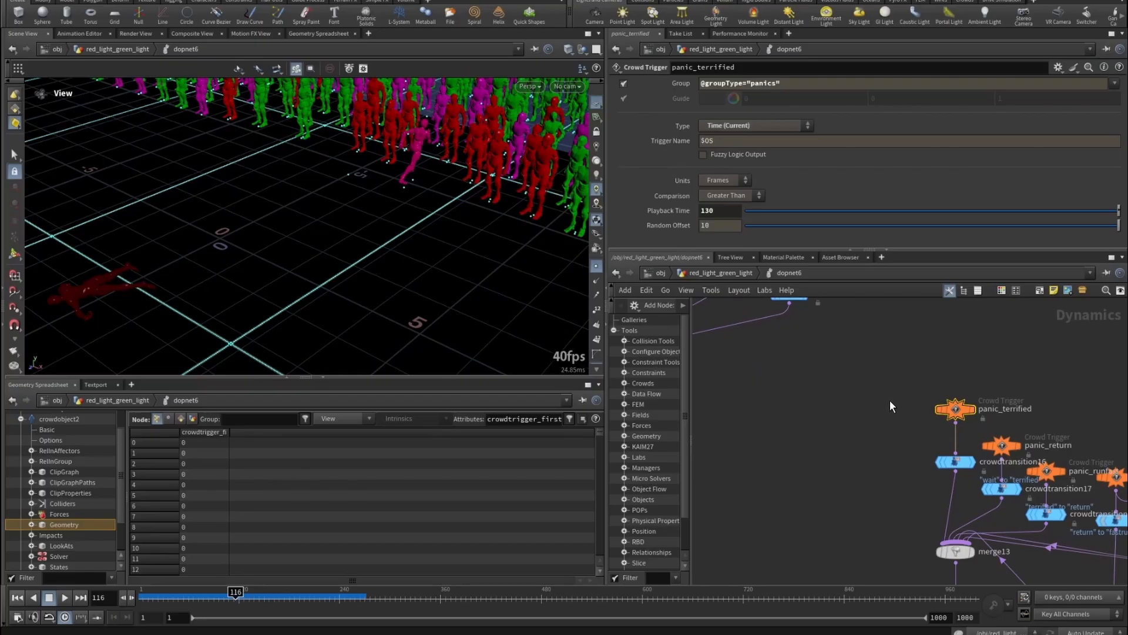
left_click_drag(890, 386, 1046, 428)
middle_click_drag(1046, 428, 1002, 411)
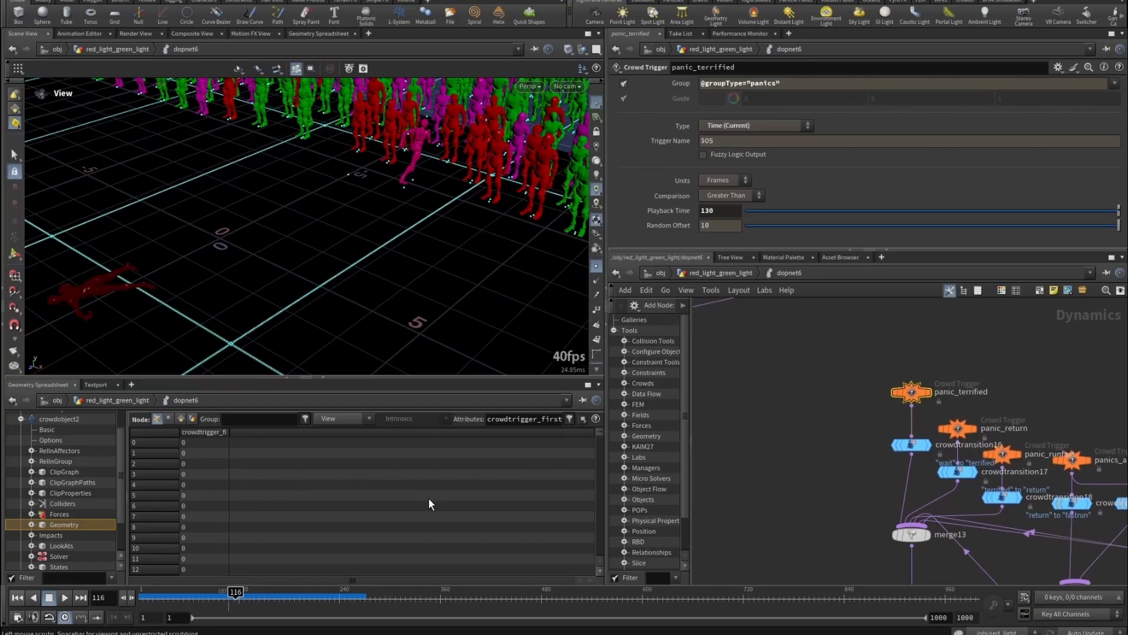
- Scrub to frame 137 and examine the waiting crowd in the viewport
left_click_drag(235, 597, 259, 539)
left_click_drag(344, 226, 357, 277)
middle_click_drag(357, 277, 447, 288)
- Go up to the red_light_green_light network and review the VEXpression of attribwrangle8
left_click(708, 277)
middle_click_drag(857, 487, 836, 617)
middle_click_drag(914, 430, 848, 539)
scroll(935, 376, "up", 4)
middle_click_drag(936, 376, 892, 471)
left_click(875, 462)
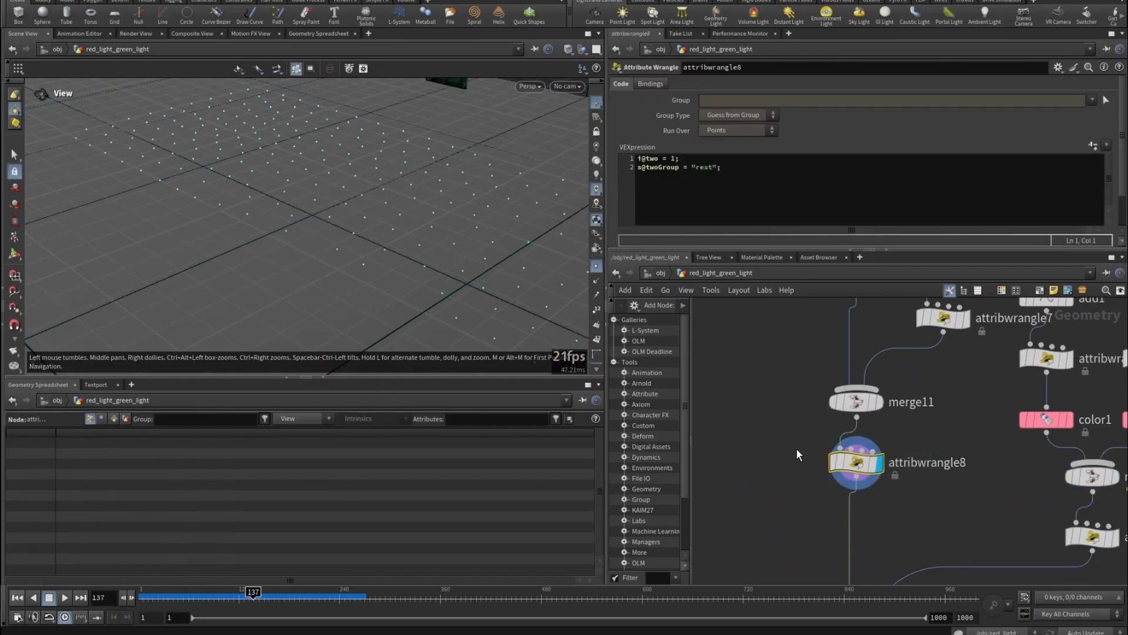
- Review the groupType VEXpression in attribwrangle6 above merge11
middle_click_drag(918, 435, 894, 560)
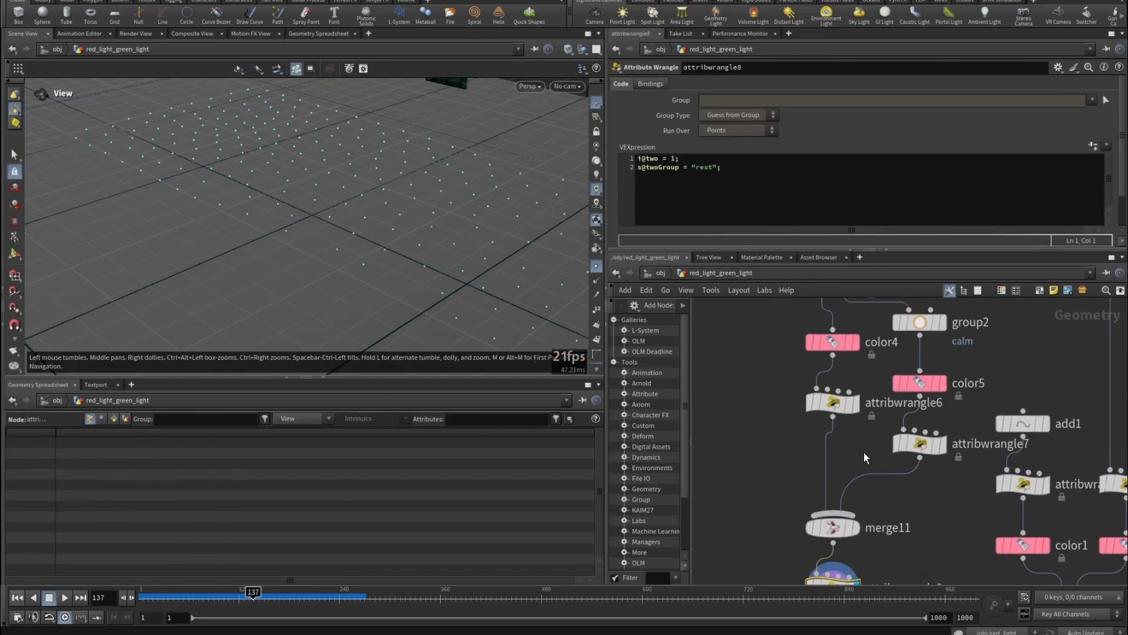
left_click(833, 403)
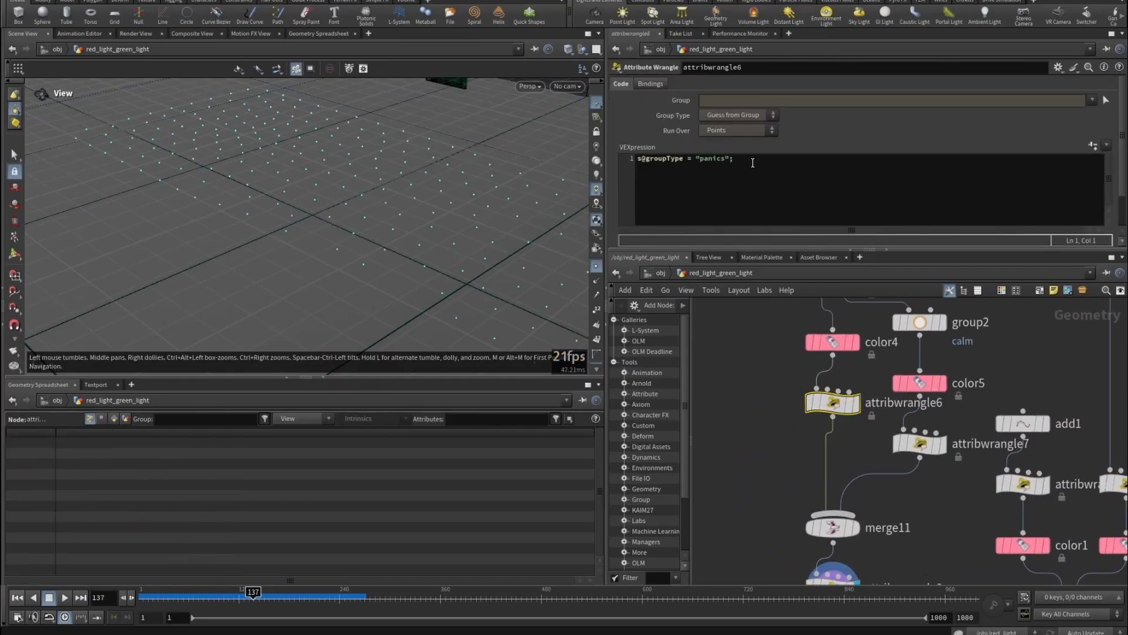
mouse_move(753, 162)
left_mouse_down()
mouse_move(609, 159)
mouse_move(733, 159)
left_mouse_up()
left_click(715, 161)
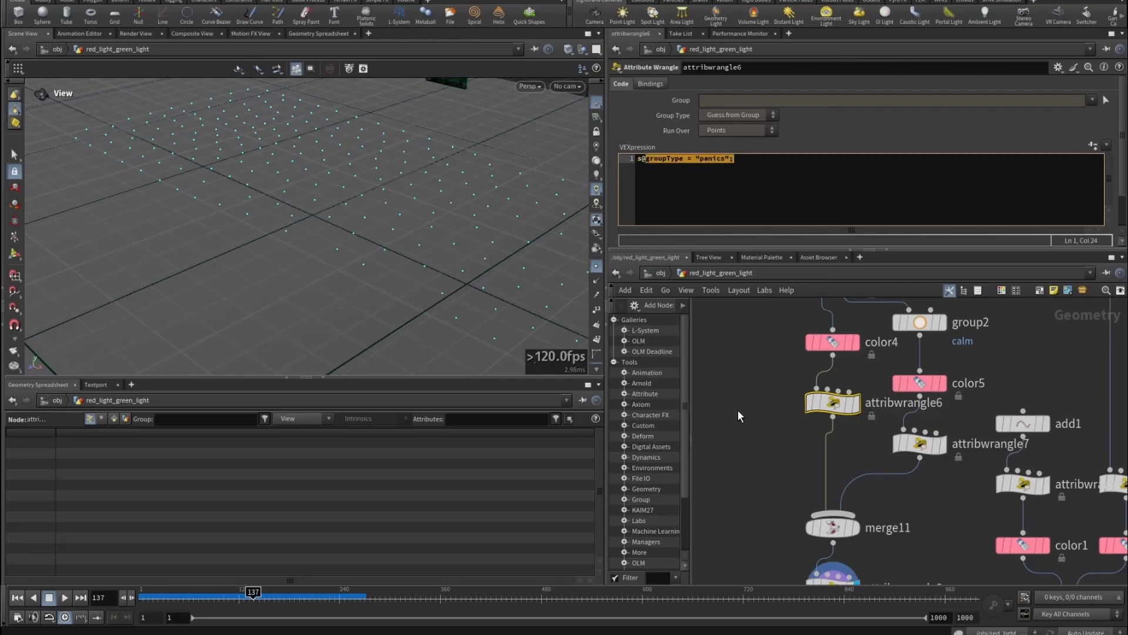
left_click(741, 408)
- Go back into dopnet6 and examine the groupType expression in panic_terrified's Group setting
scroll(741, 408, "down", 5)
double_click(798, 443)
left_click(910, 393)
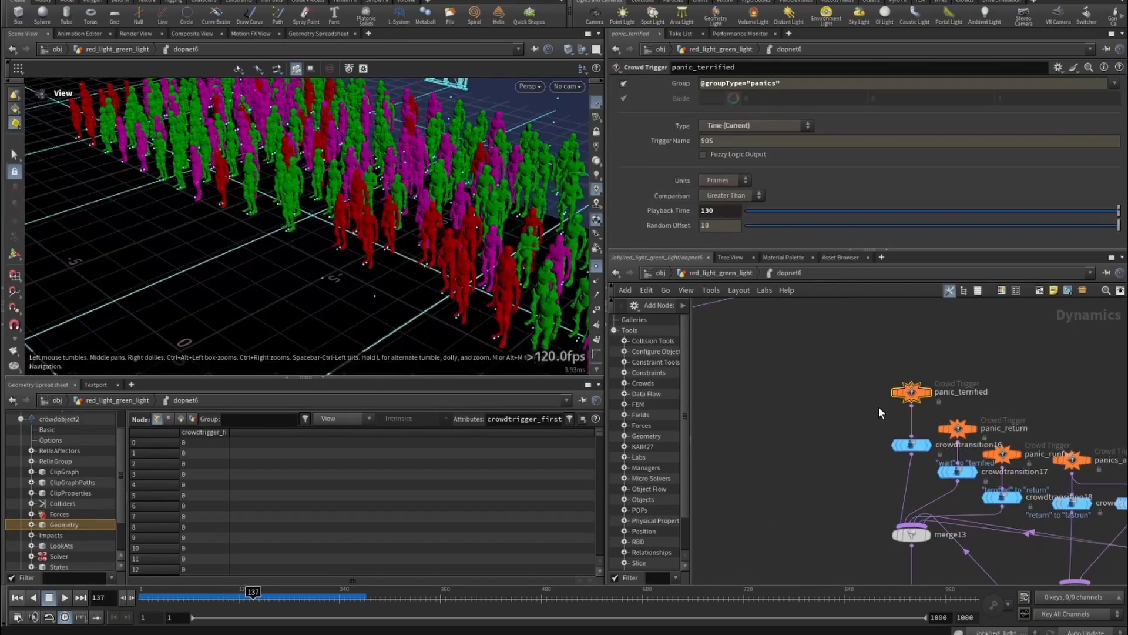
left_click_drag(805, 83, 790, 69)
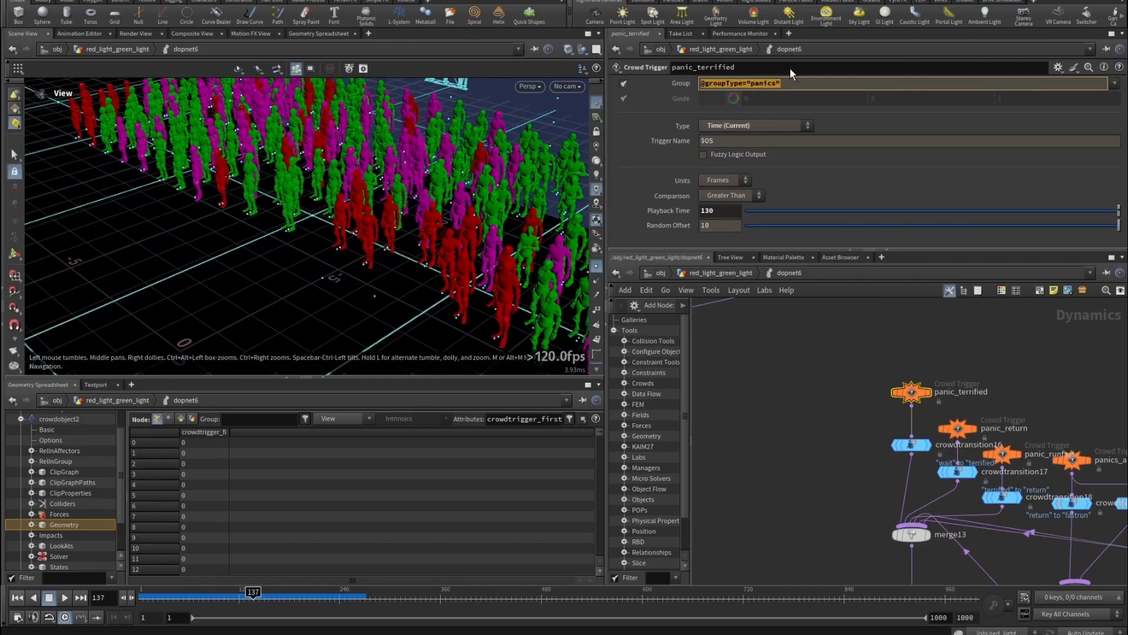
left_click(788, 83)
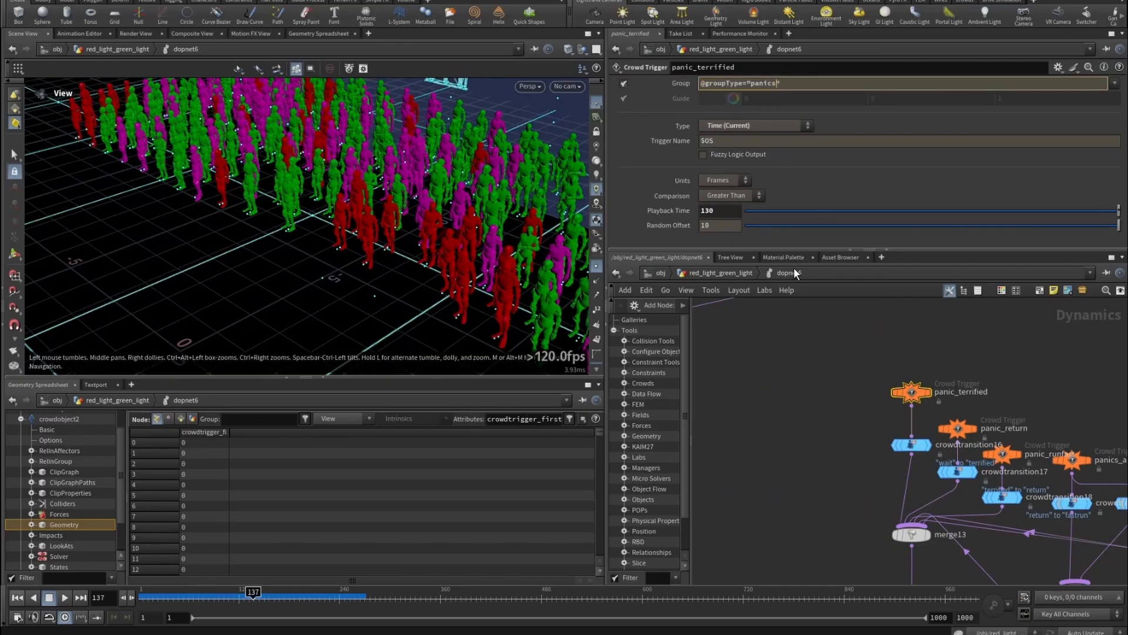
- Check the input state, output state and transition duration of crowdtransition16
left_click(911, 445)
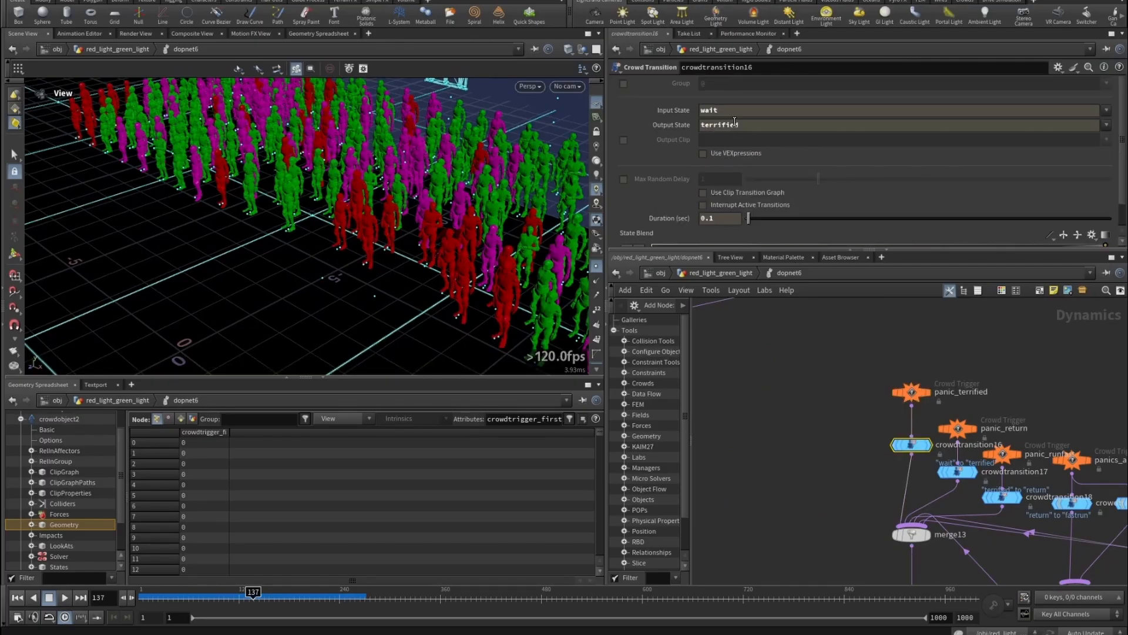
left_click_drag(727, 110, 673, 120)
left_click_drag(754, 122, 674, 126)
scroll(676, 183, "down", 2)
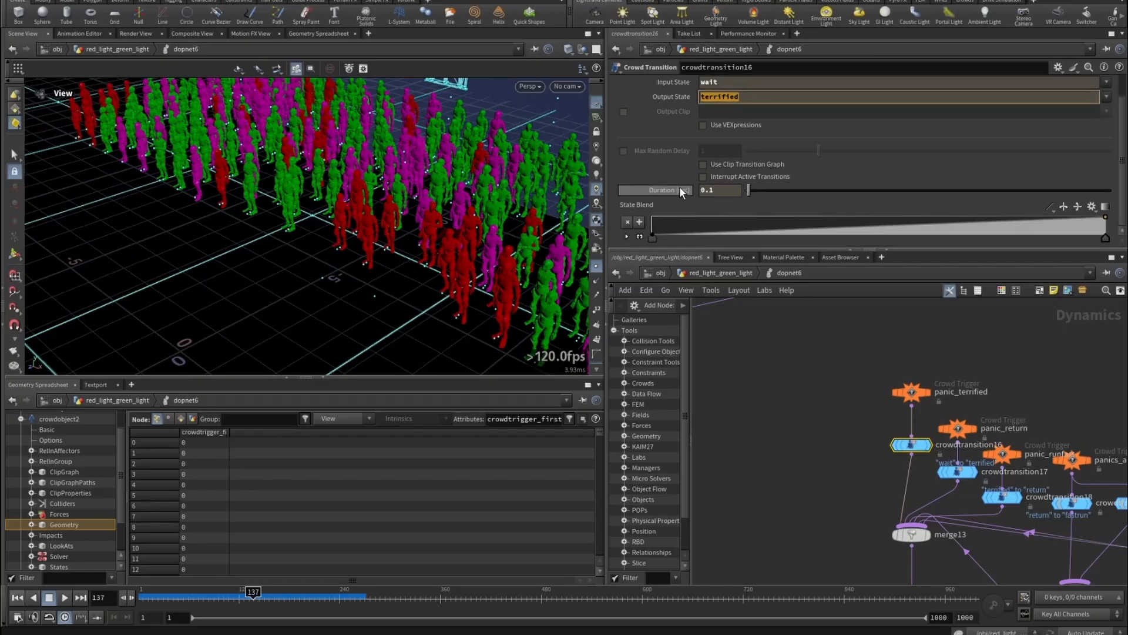
- Review panic_return's Current State Duration and the input and output states of crowdtransition17
middle_click_drag(833, 420, 781, 411)
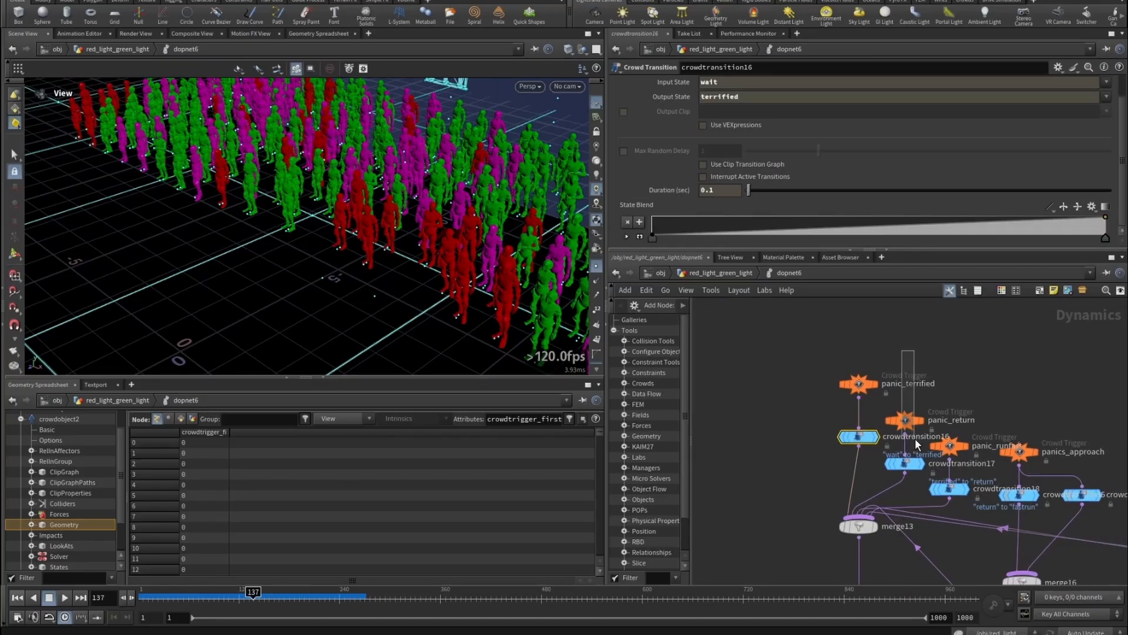
left_click(905, 420)
left_click(674, 213)
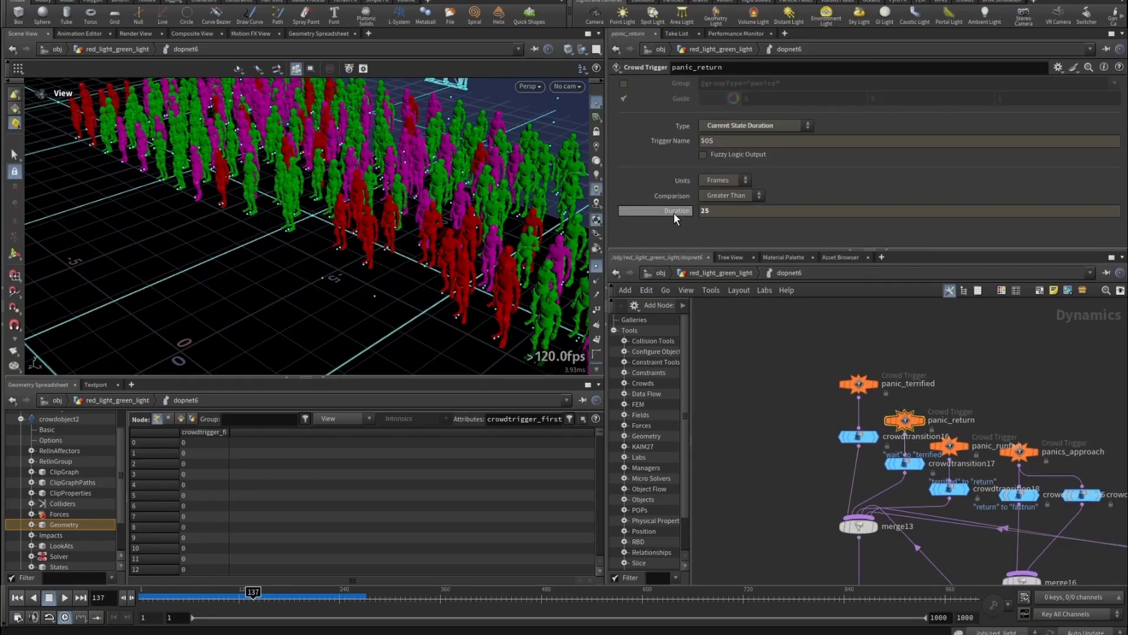
left_click(905, 463)
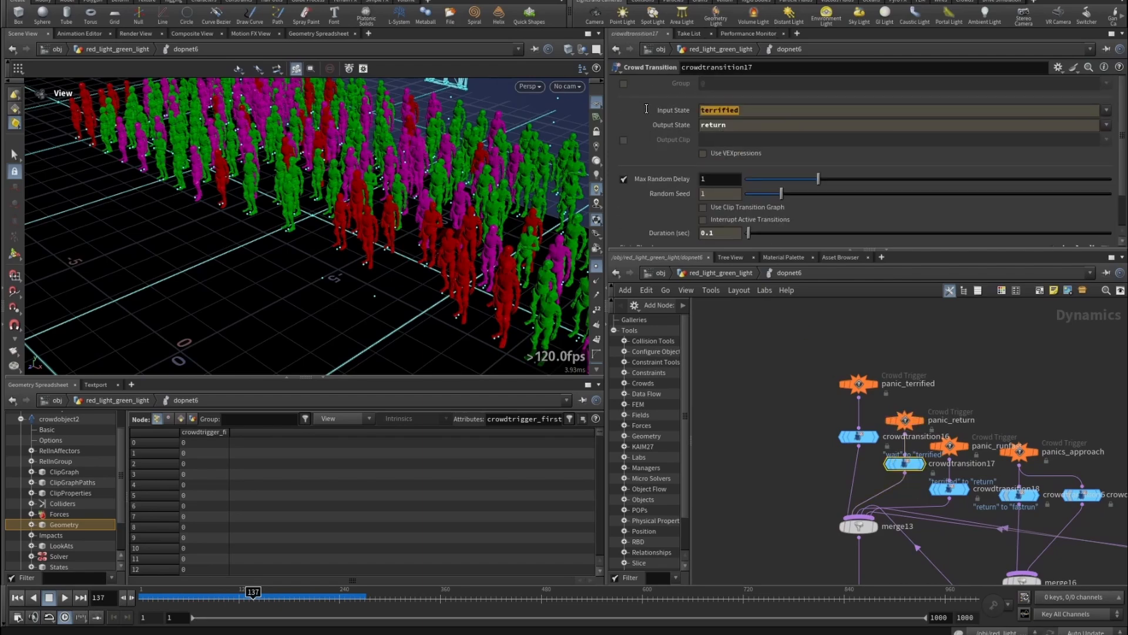
- Scrub to frame 191 to watch the panicking agents turn back, and inspect the panic_runfast trigger's Duration
left_click_drag(253, 591, 298, 592)
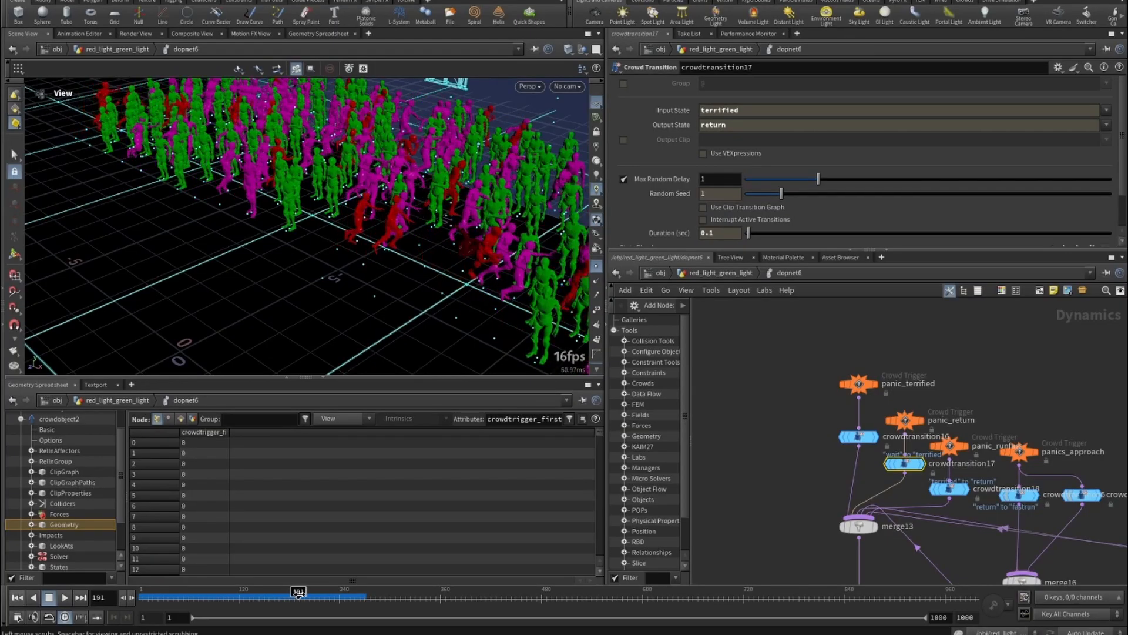
left_click(949, 446)
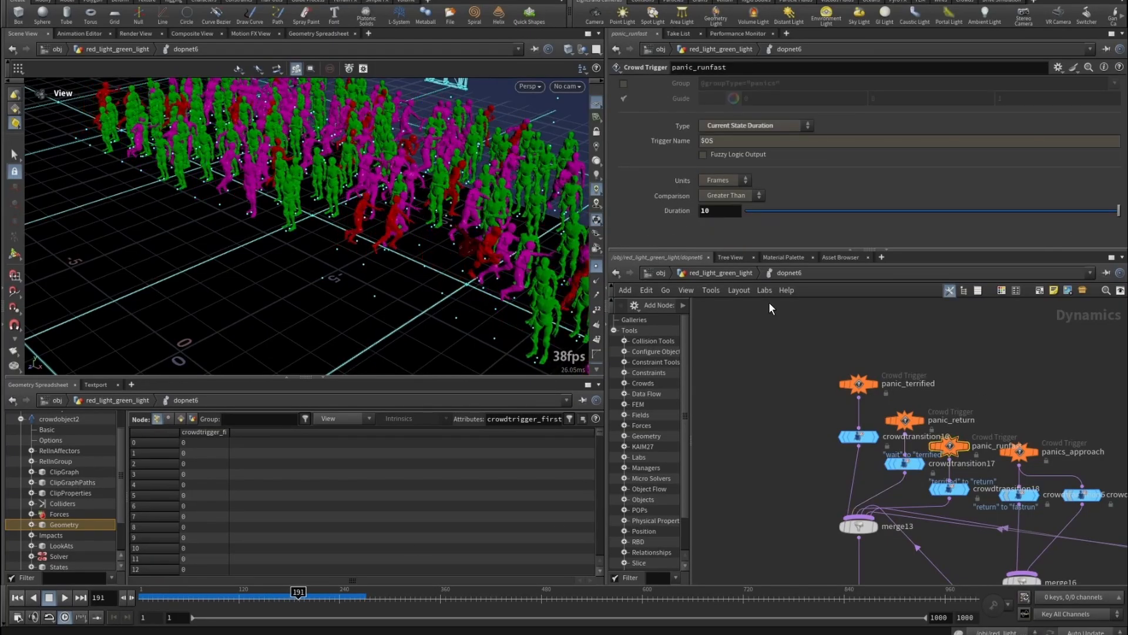
left_click(891, 464)
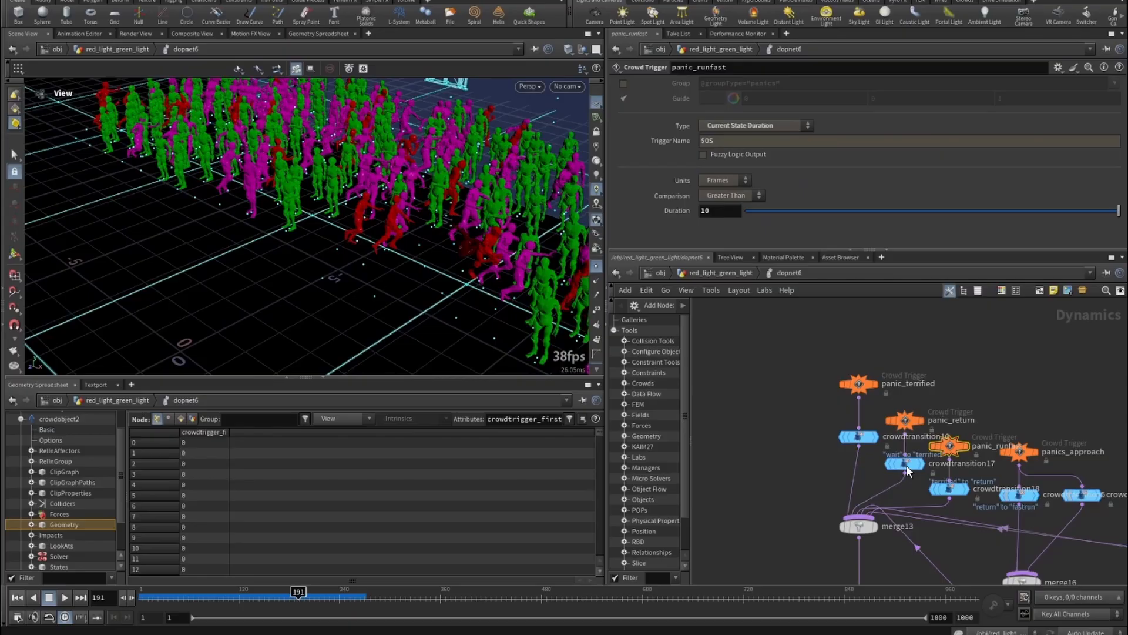
- Inspect the panics_approach trigger's Particle Proximity settings, including Group Attribute, and view the colliding agents up close
left_click(1020, 452)
middle_click_drag(971, 397, 882, 377)
left_click_drag(459, 226, 345, 188, "alt")
right_click_drag(345, 188, 442, 198, "alt")
left_click_drag(906, 379, 1022, 448)
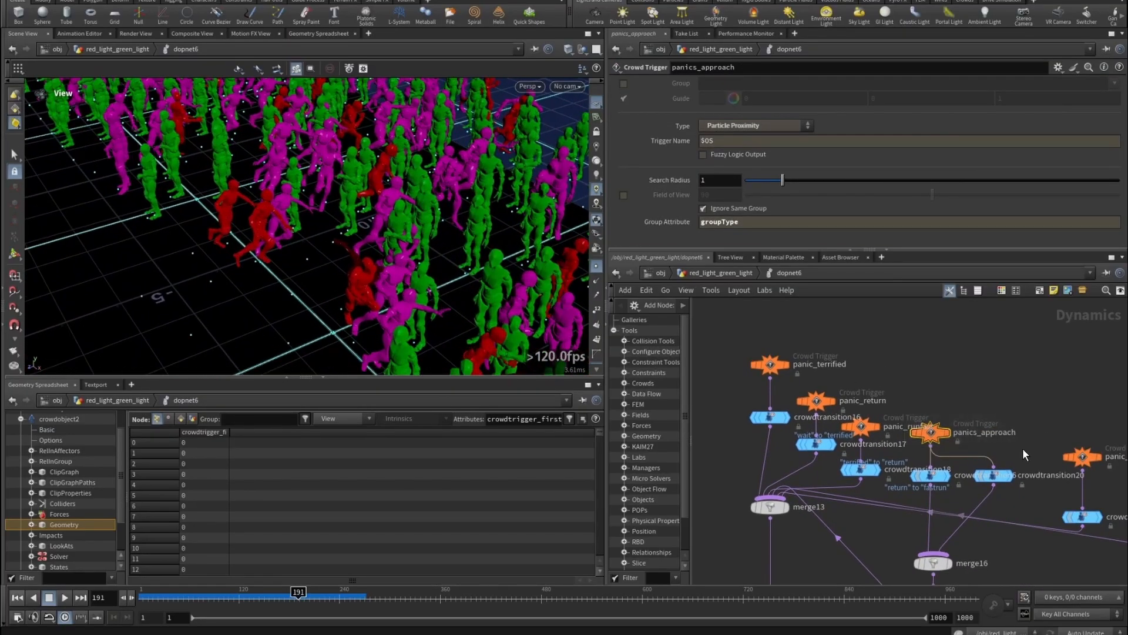
left_click_drag(653, 250, 658, 283)
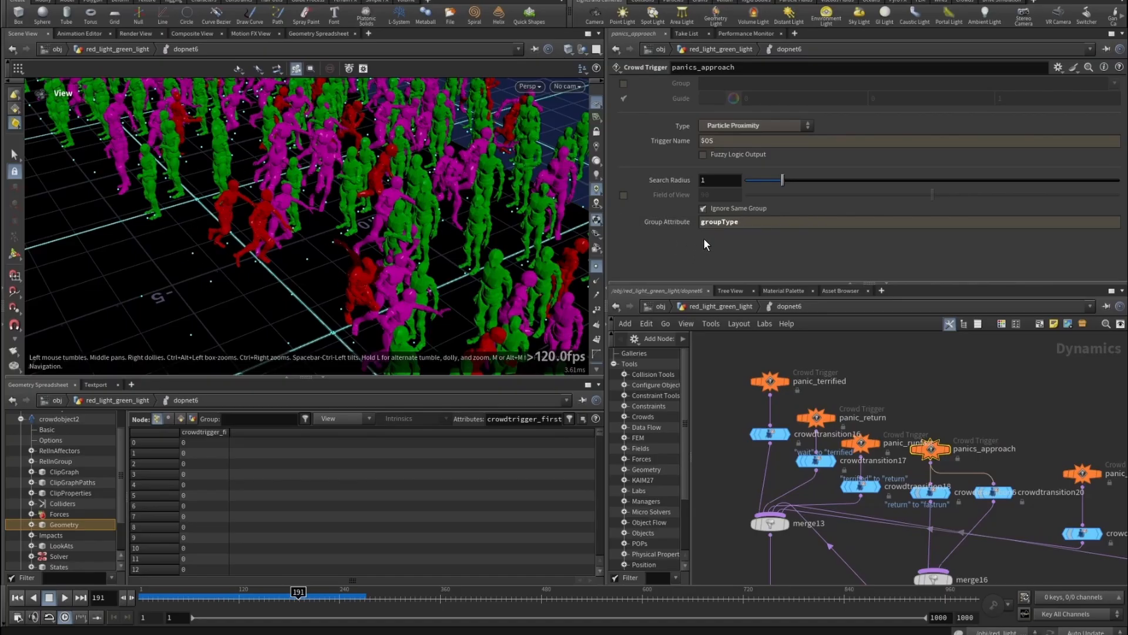
left_click_drag(751, 223, 695, 223)
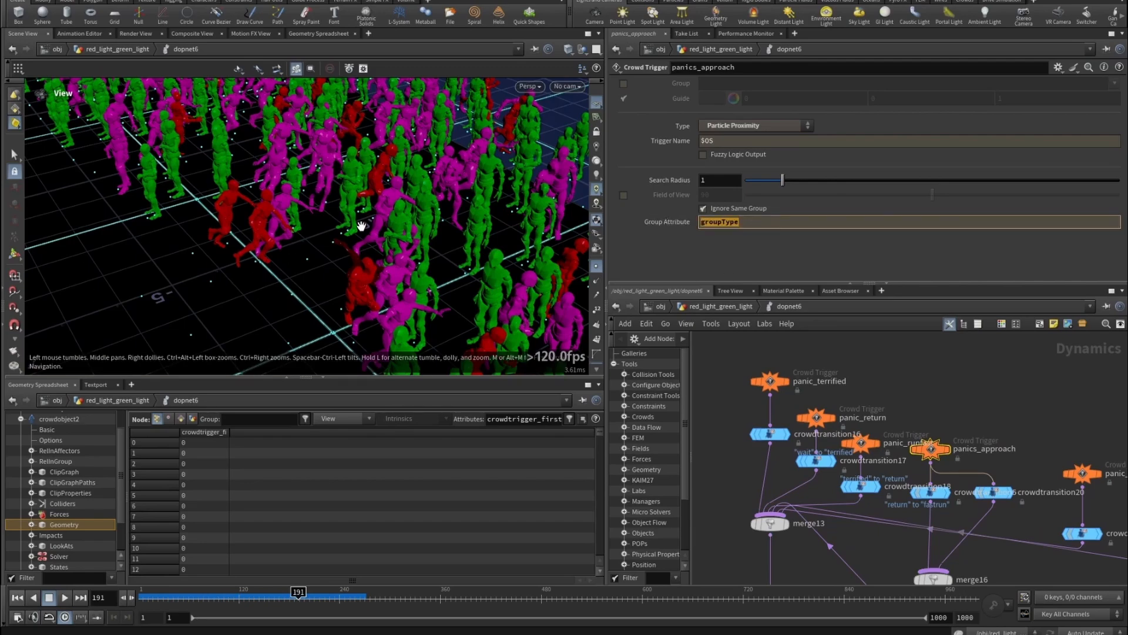
- Add crowdtrigger_panics_approach to the Geometry Spreadsheet's attribute filter alongside crowdtrigger_first_stop
left_click(928, 403)
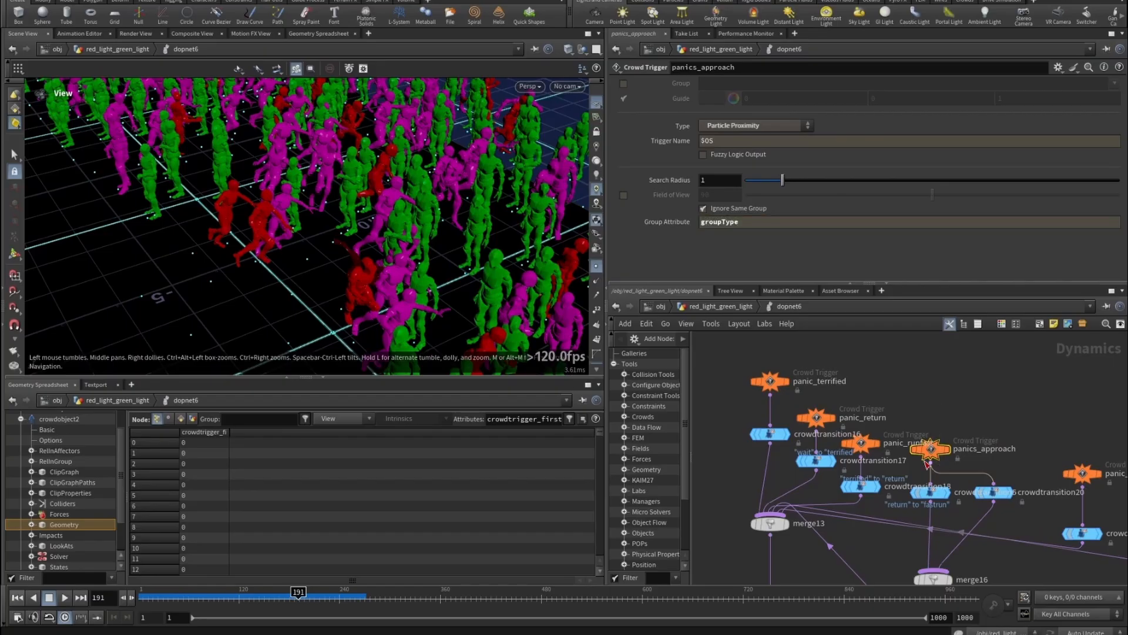
double_click(974, 449)
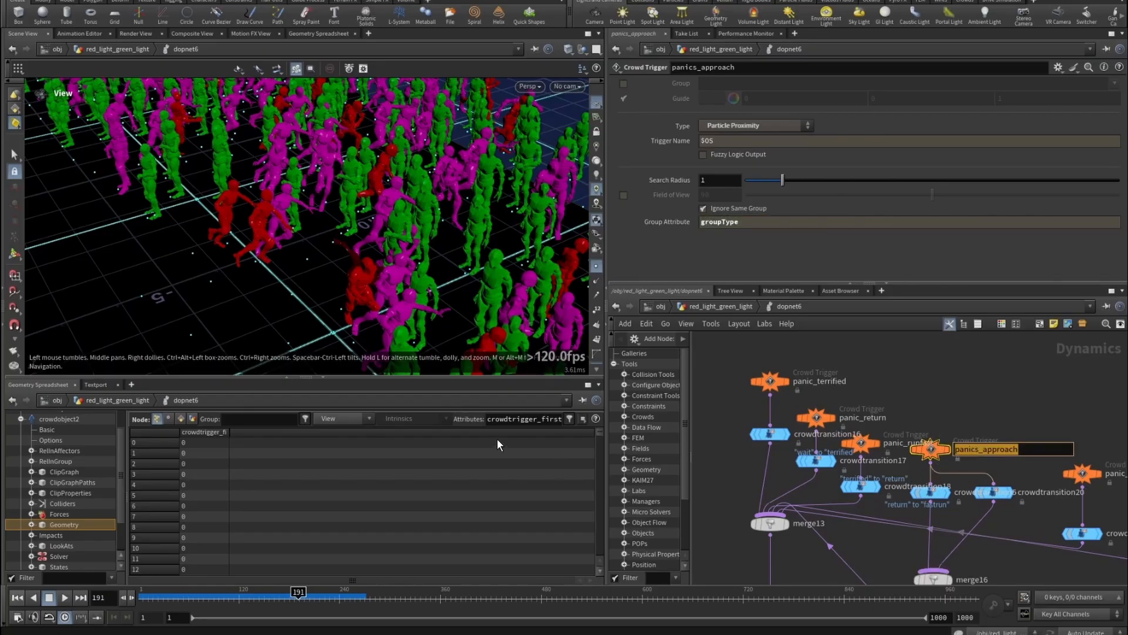
left_click_drag(561, 418, 436, 417)
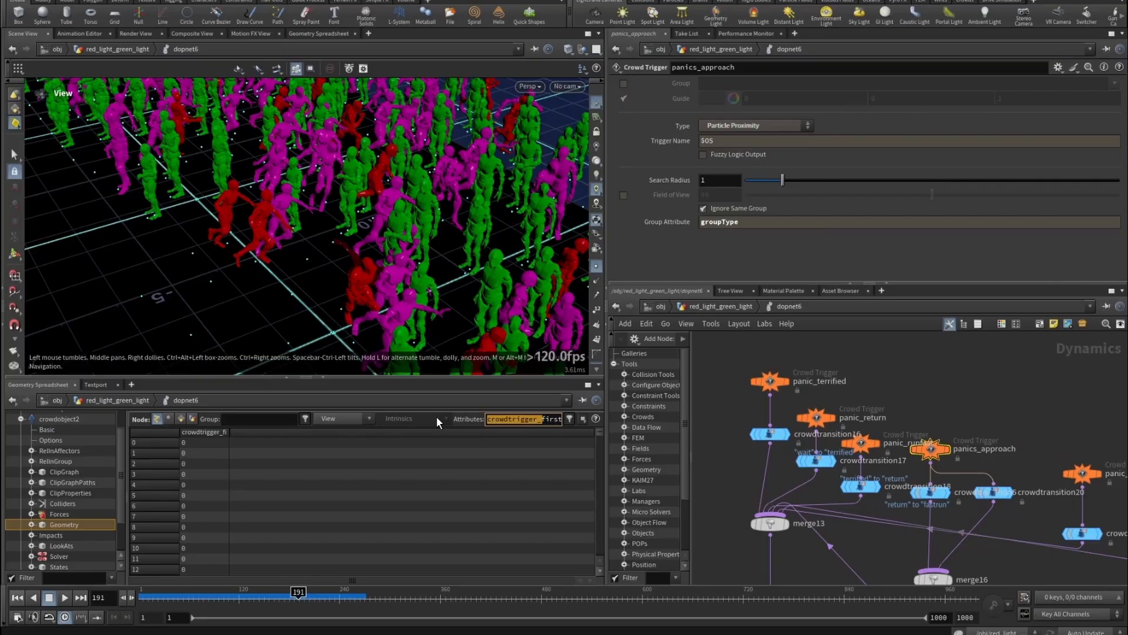
left_click(521, 419)
type("_stop crowdtrigger_")
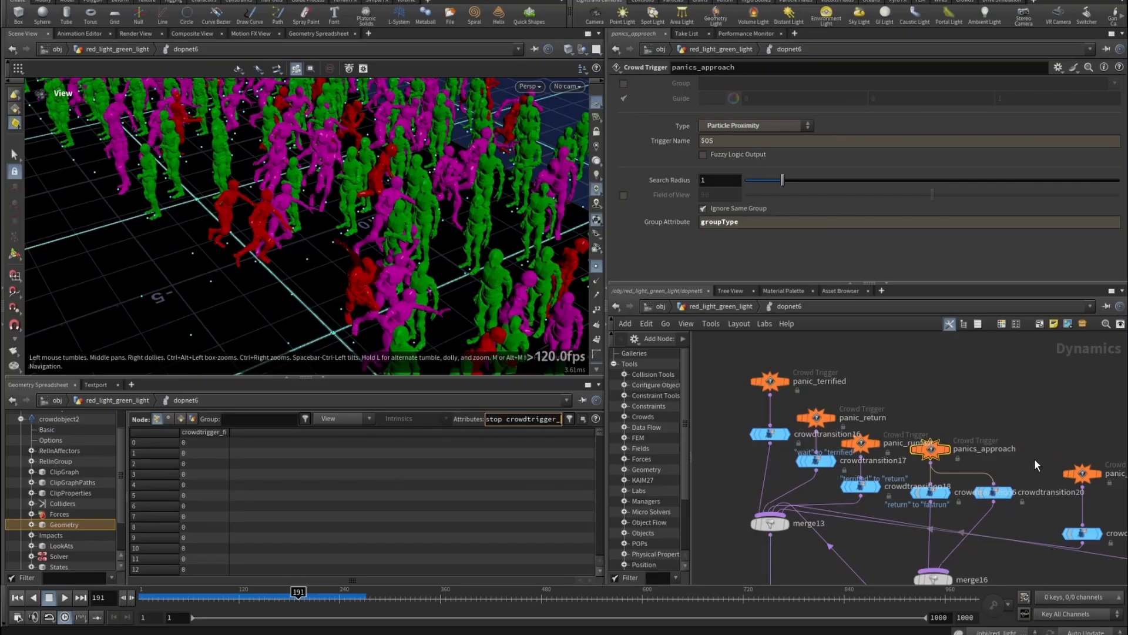
double_click(964, 449)
key("ctrl+c")
left_click(525, 417)
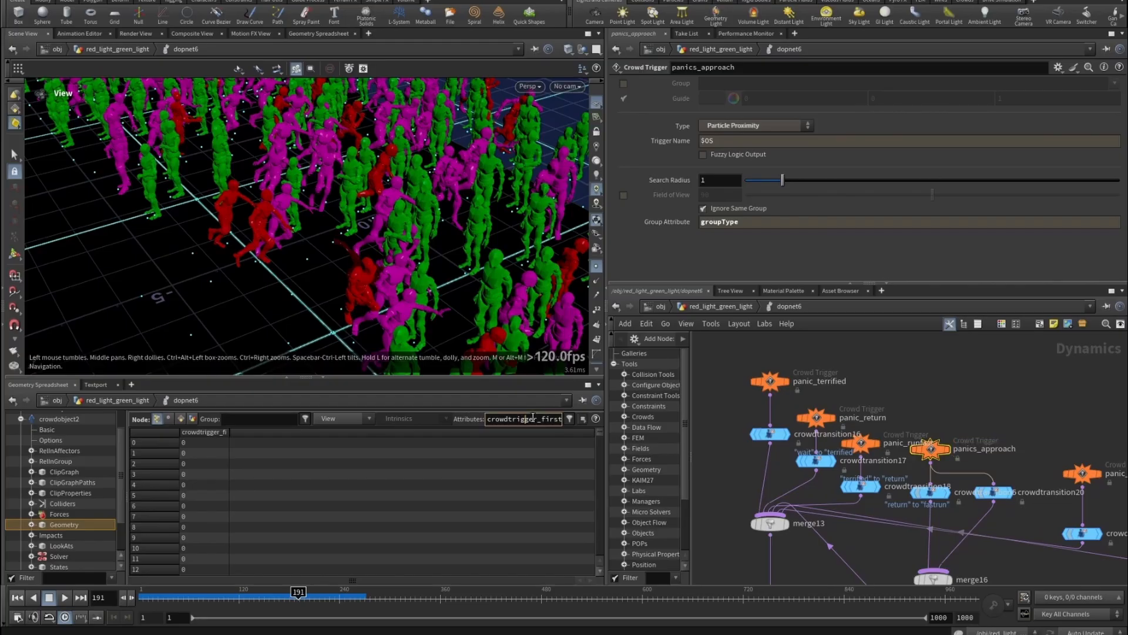
key("ctrl+v")
left_click(978, 392)
- Sort the points by crowdtrigger_panics_approach in descending order and widen both trigger columns to show their full names
left_click(261, 433)
left_click(261, 432)
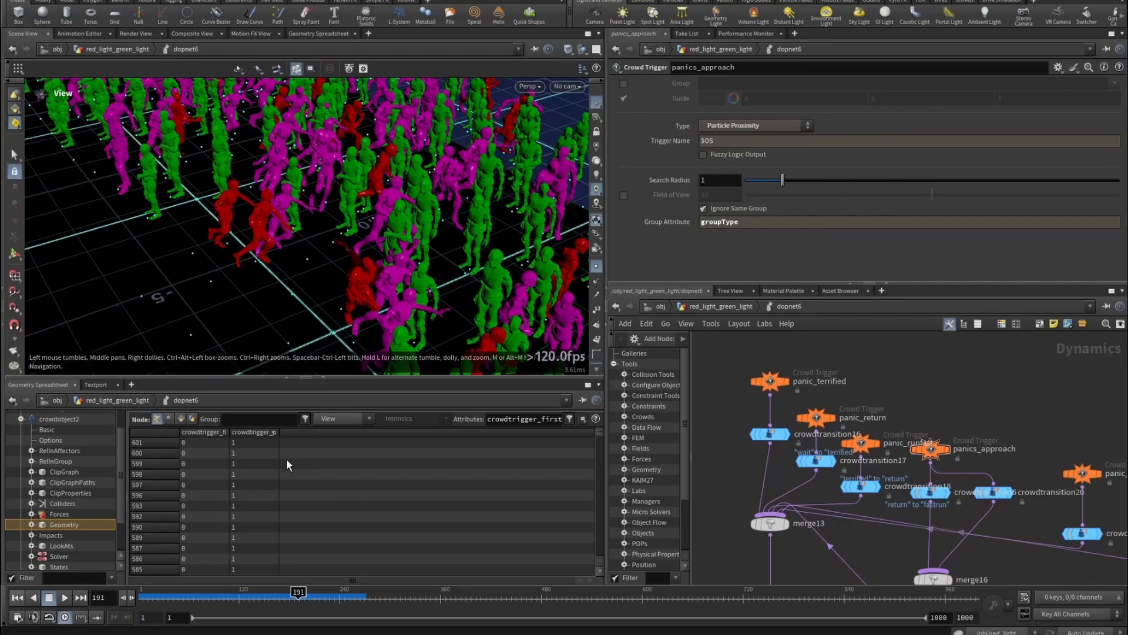
left_click_drag(279, 432, 349, 440)
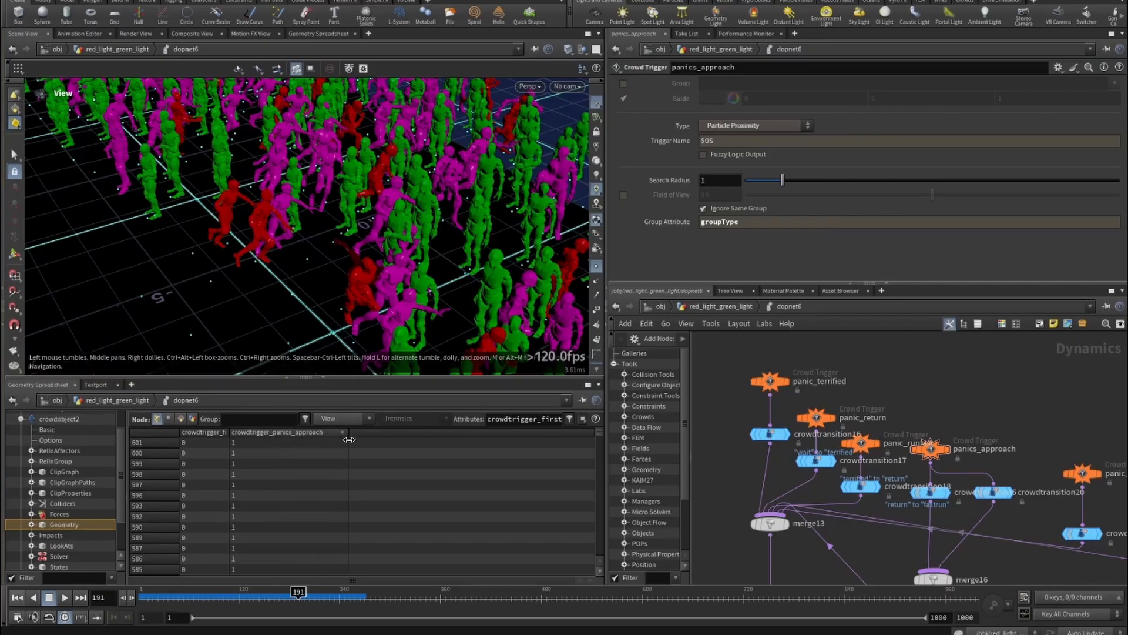
left_click_drag(230, 433, 263, 436)
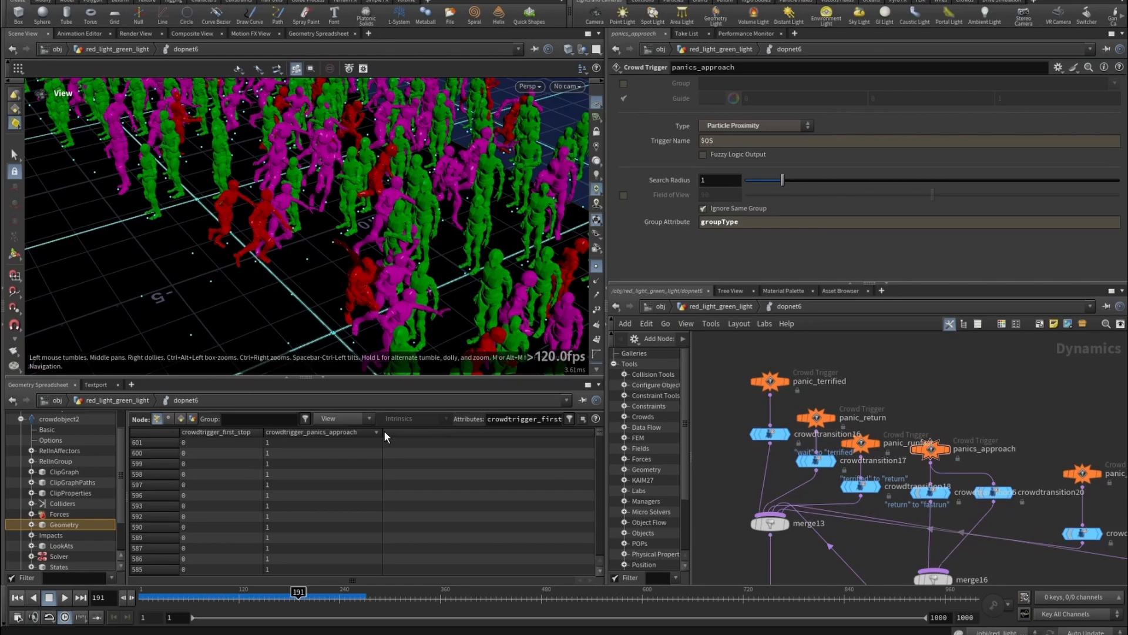
left_click_drag(383, 432, 370, 433)
- Compare the lowest and highest crowdtrigger_panics_approach values by reversing the sort order, with the panics_approach trigger selected
left_click(930, 493)
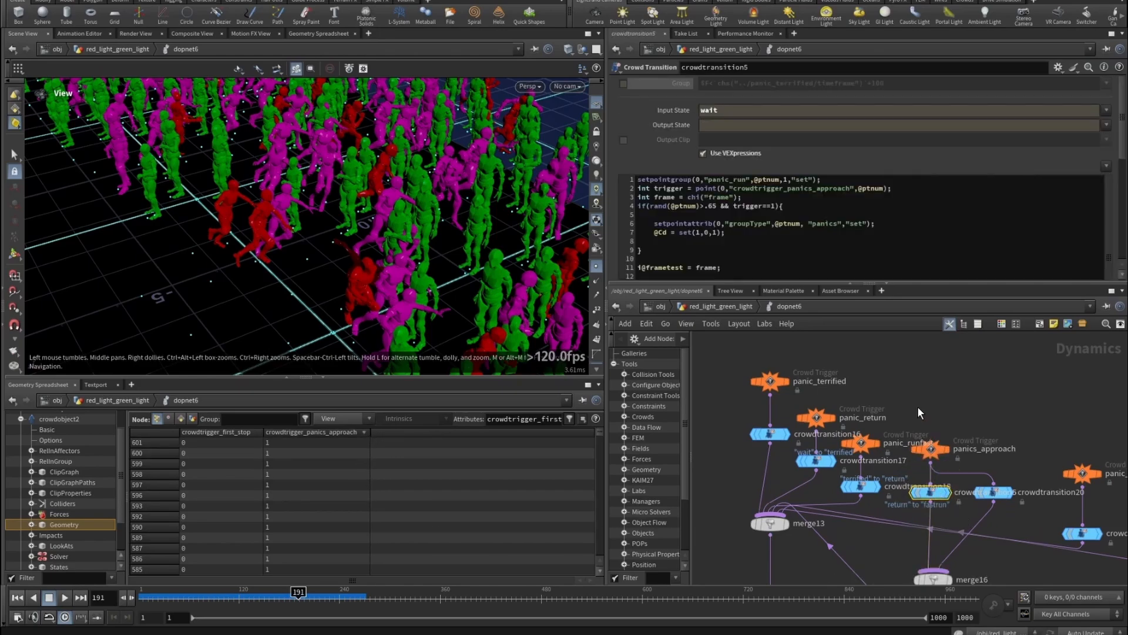
left_click(930, 449)
left_click(362, 432)
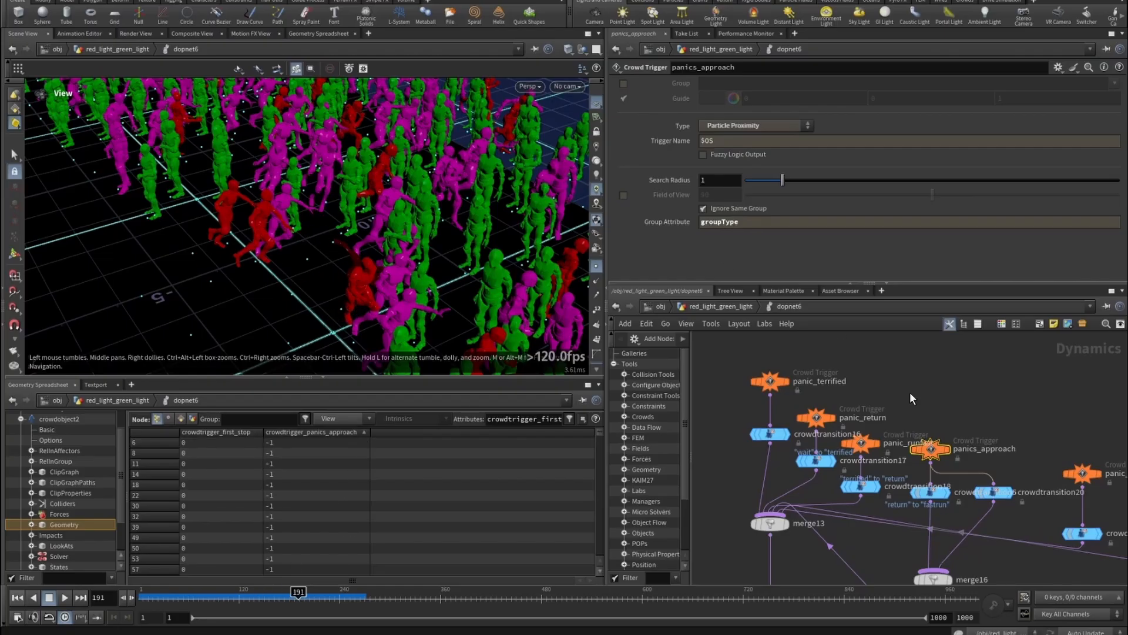
left_click(333, 433)
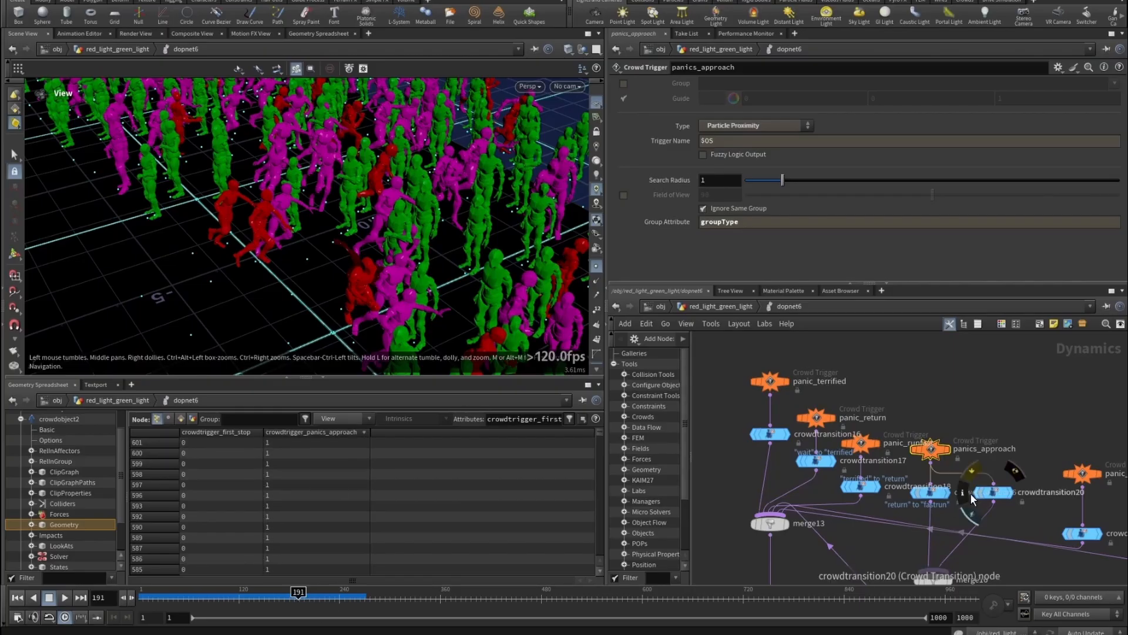
- Review crowdtransition5's Input State and the setpointgroup line of its VEXpression
middle_click_drag(953, 514, 943, 468)
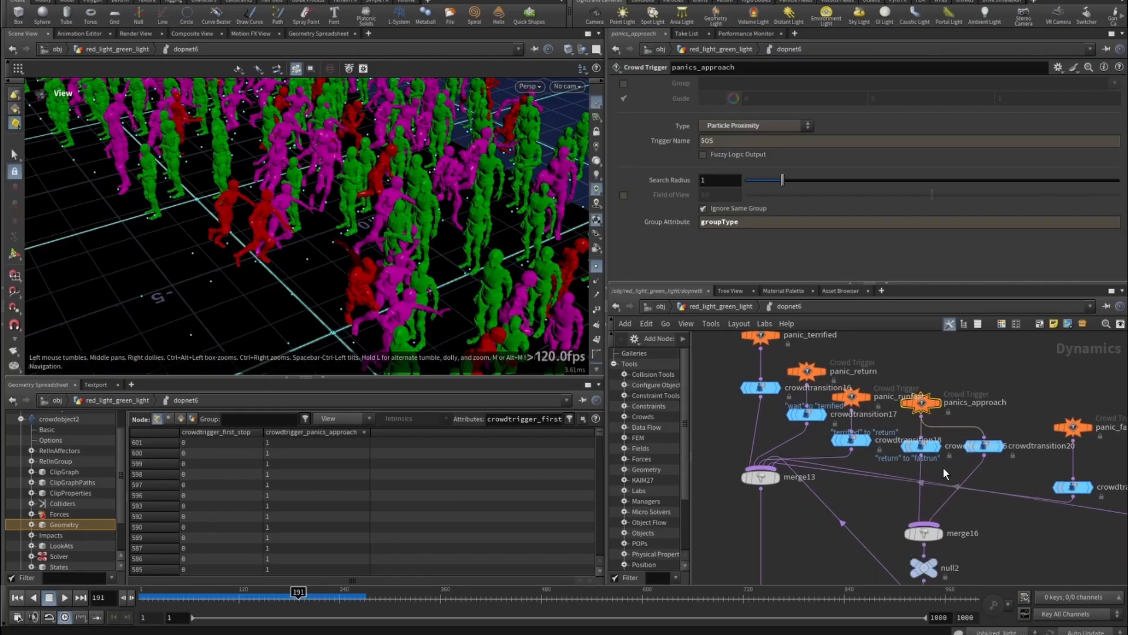
left_click(914, 444)
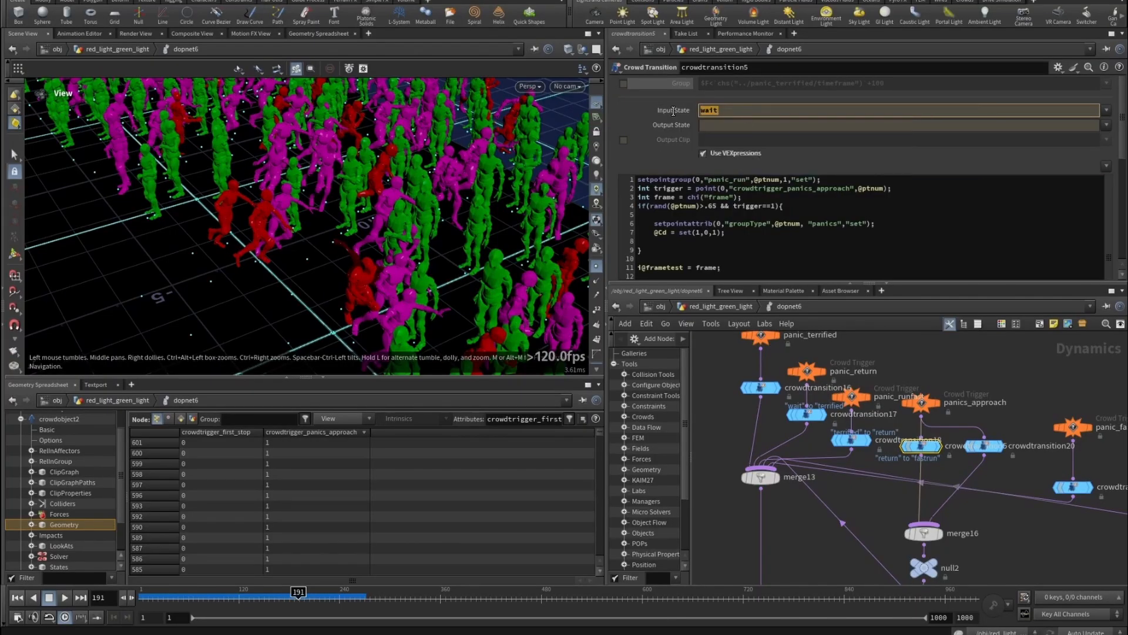
left_click(705, 179)
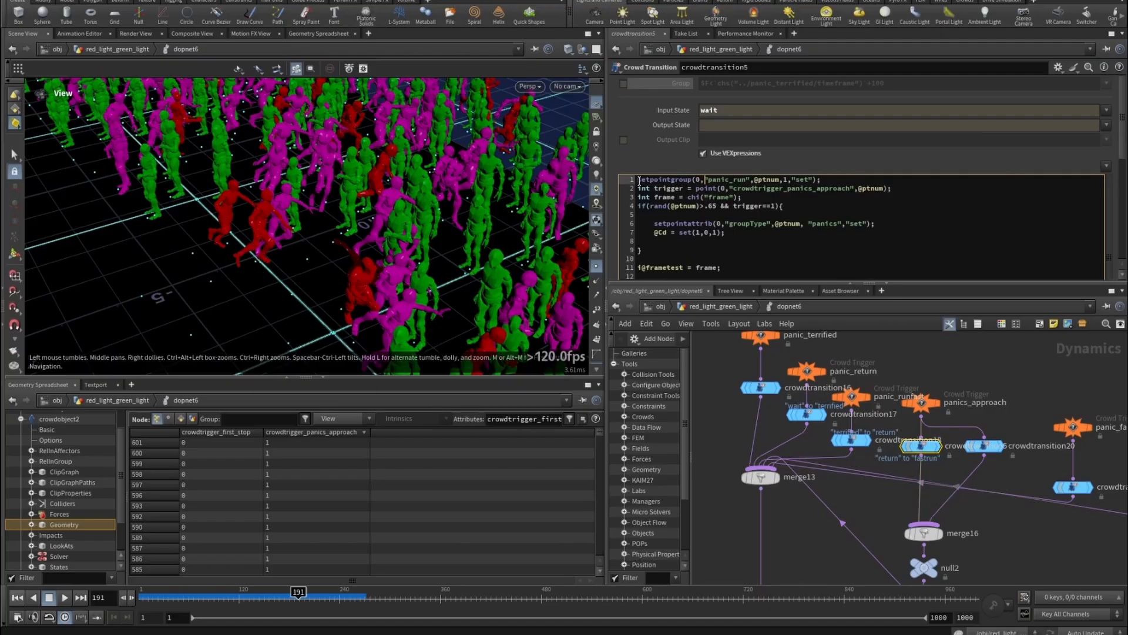
double_click(685, 179)
left_click_drag(704, 179, 714, 179)
- Append group* to the spreadsheet's attribute filter to list groupType and the point groups
left_click(514, 418)
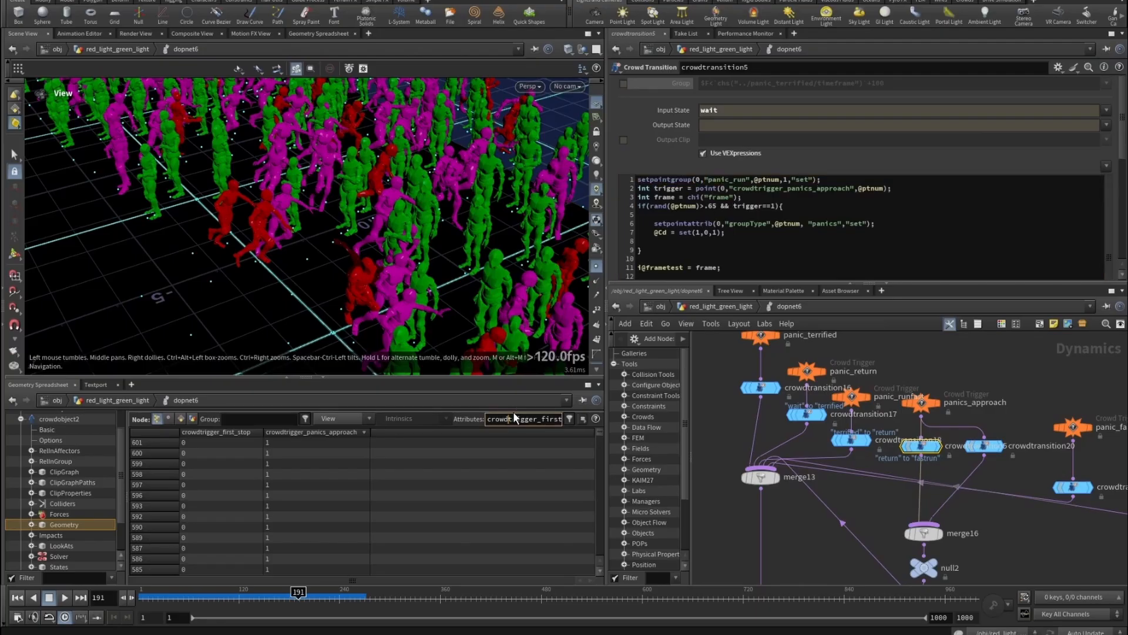
type("group*")
key("Return")
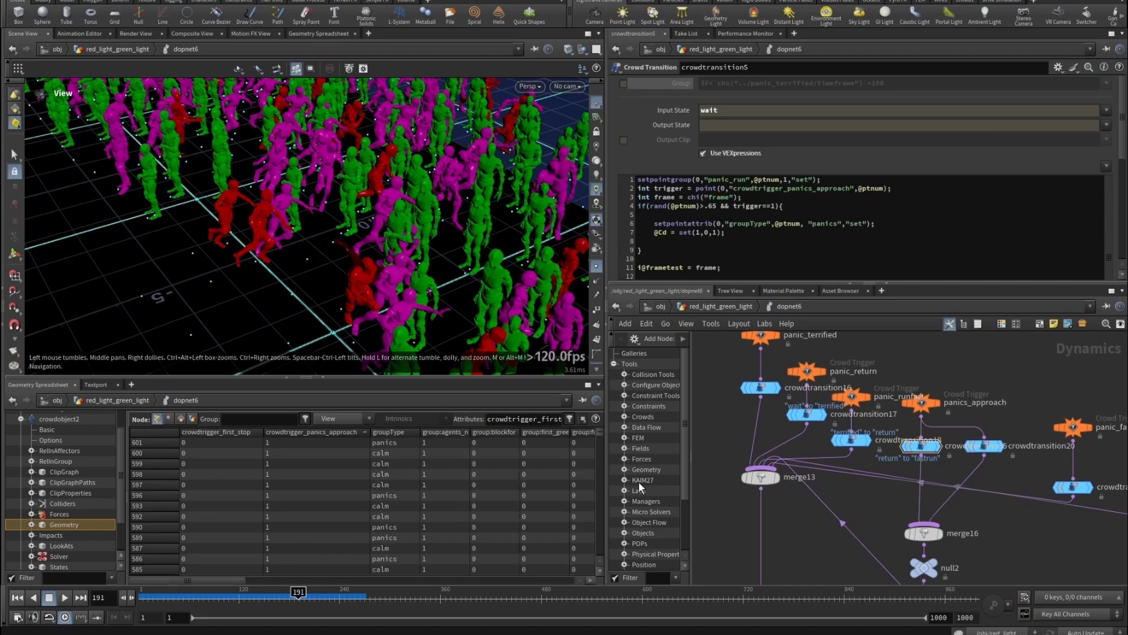
left_click_drag(239, 581, 174, 581)
- Examine the panic_run group name and the trigger variable declaration in crowdtransition5's VEXpression
double_click(709, 180)
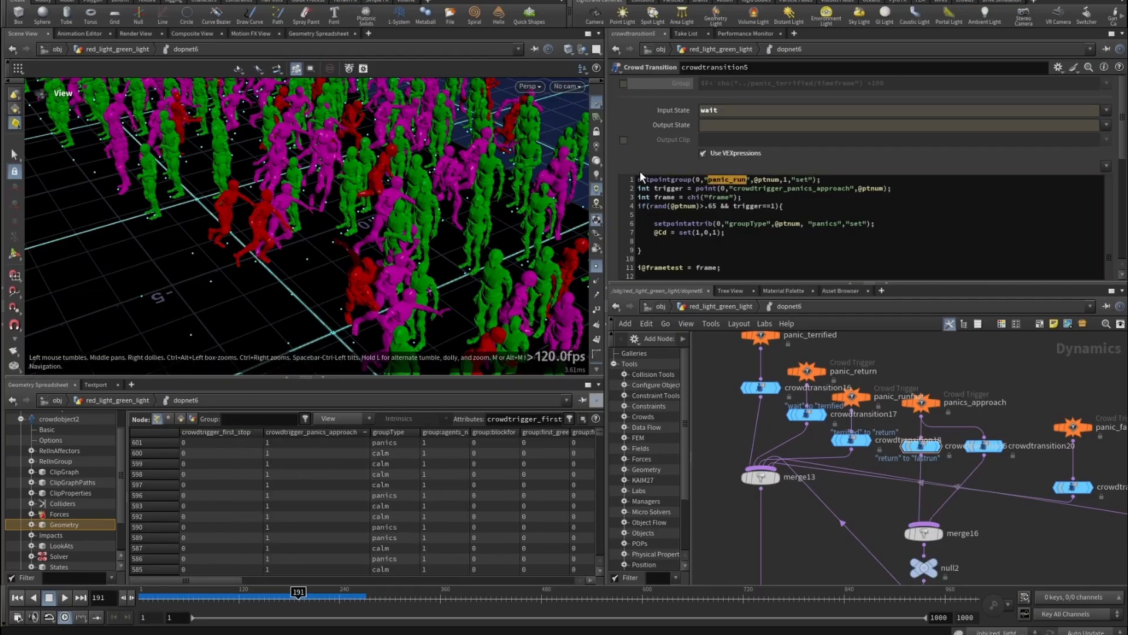
left_click_drag(707, 180, 740, 181)
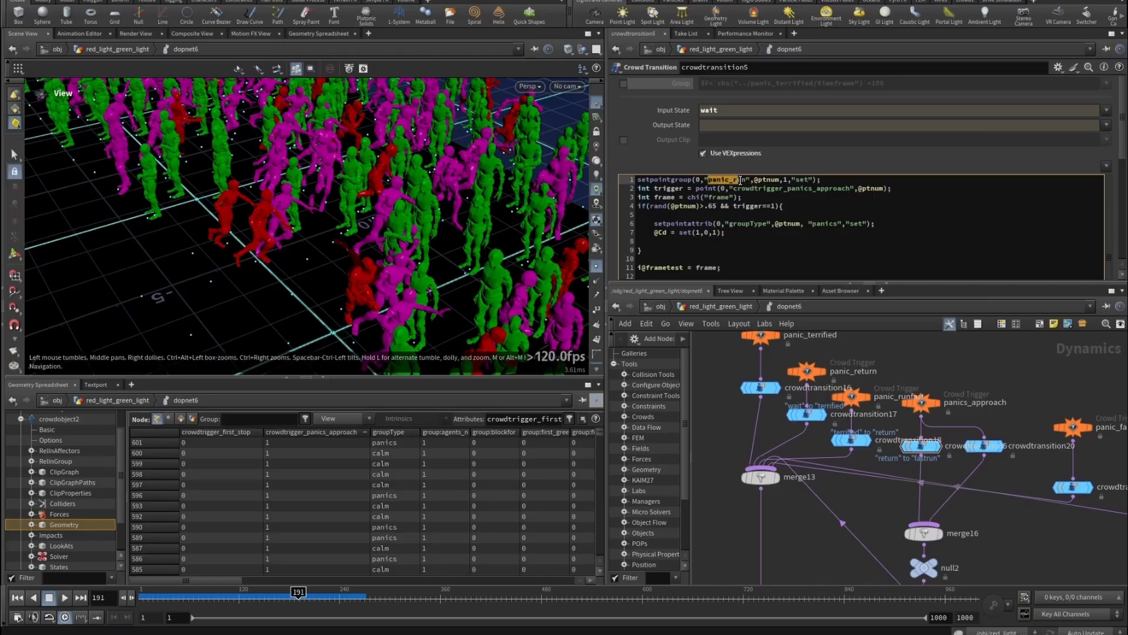
double_click(687, 189)
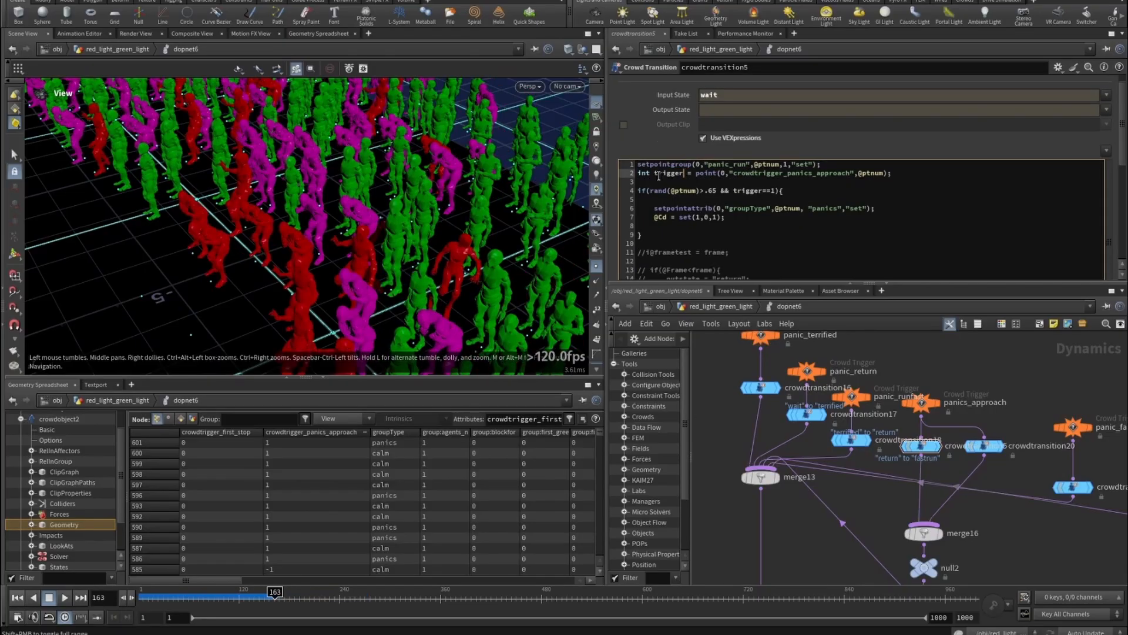
left_click_drag(684, 174, 634, 175)
- Match the panics_approach trigger with the crowdtrigger_panics_approach attribute read in crowdtransition5's VEXpression
left_click(921, 417)
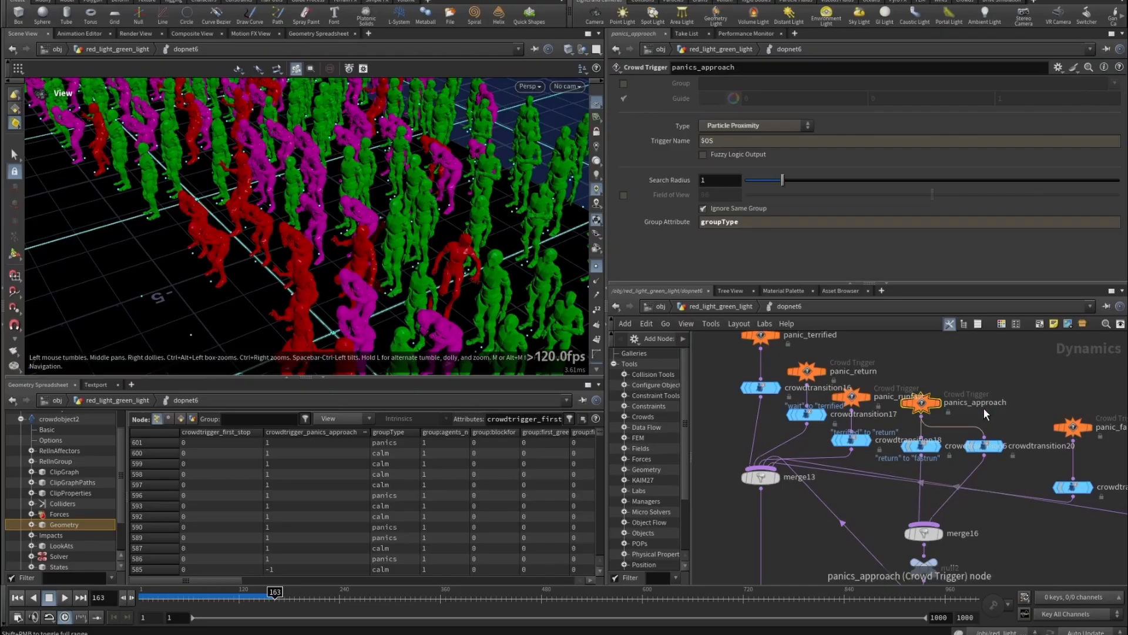
left_click(908, 445)
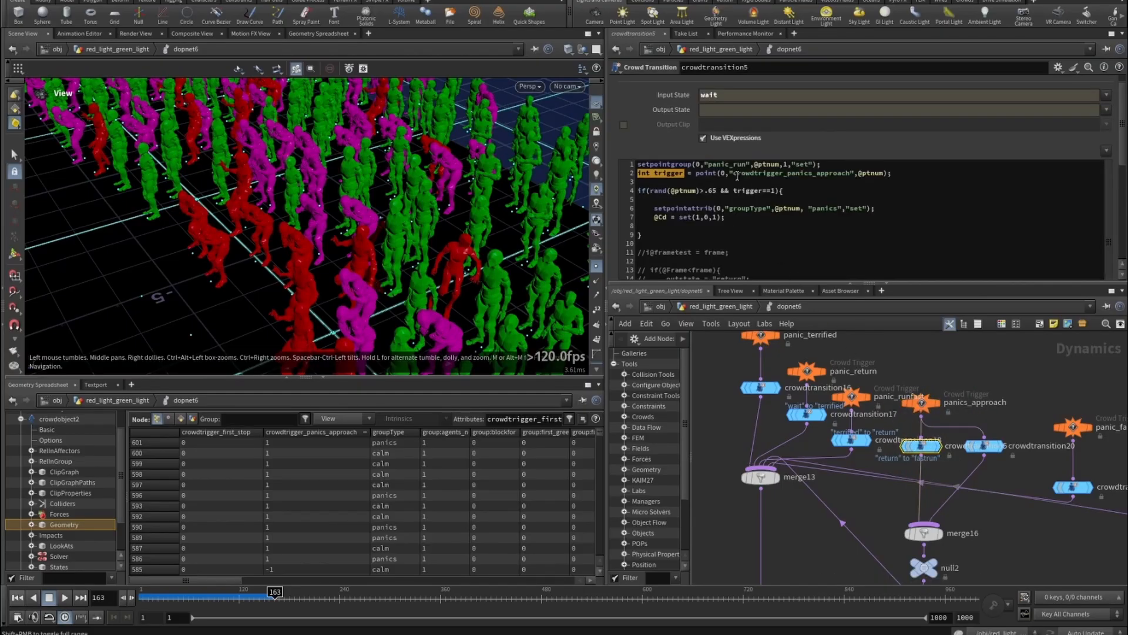
left_click_drag(734, 173, 849, 176)
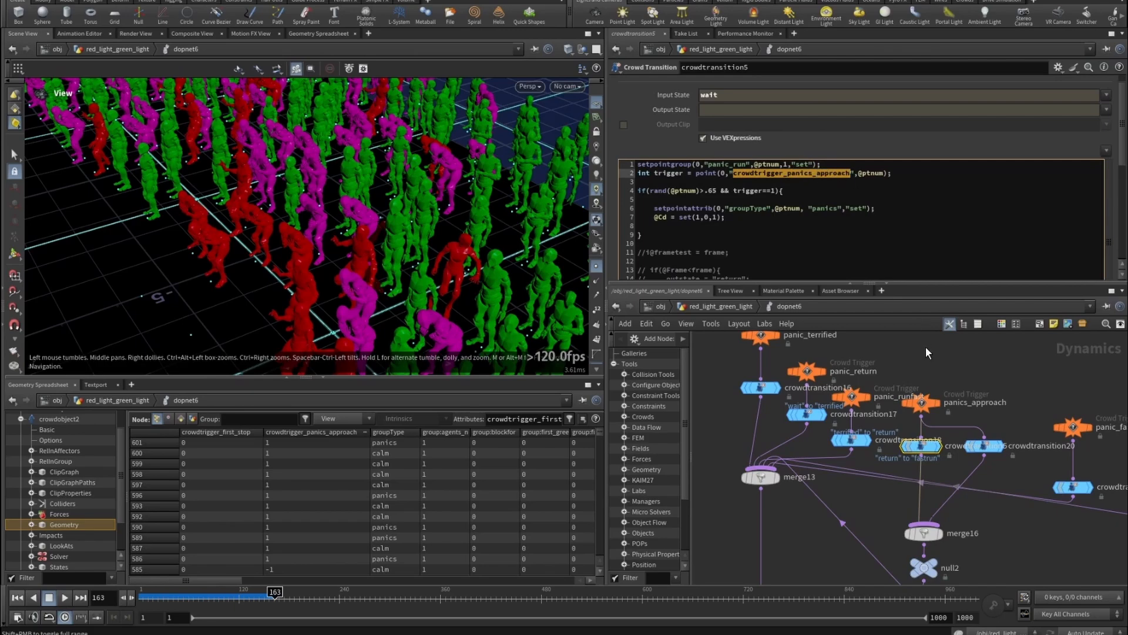
- Remove the group* pattern from the end of the spreadsheet's attribute filter
left_click(545, 418)
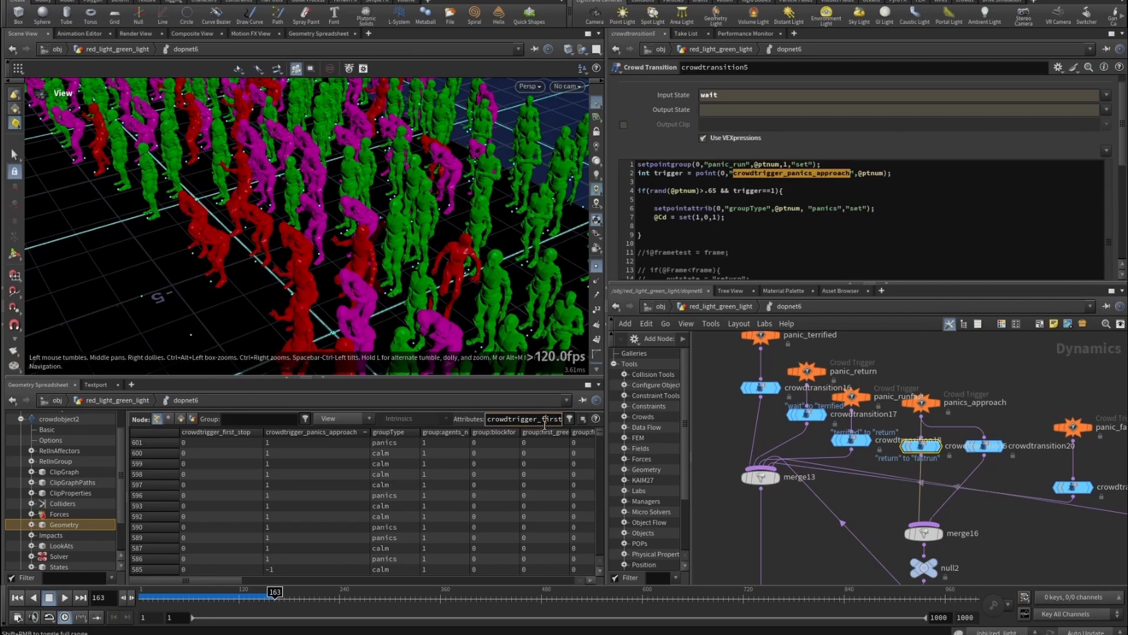
key("End")
double_click(545, 421)
left_click(559, 420)
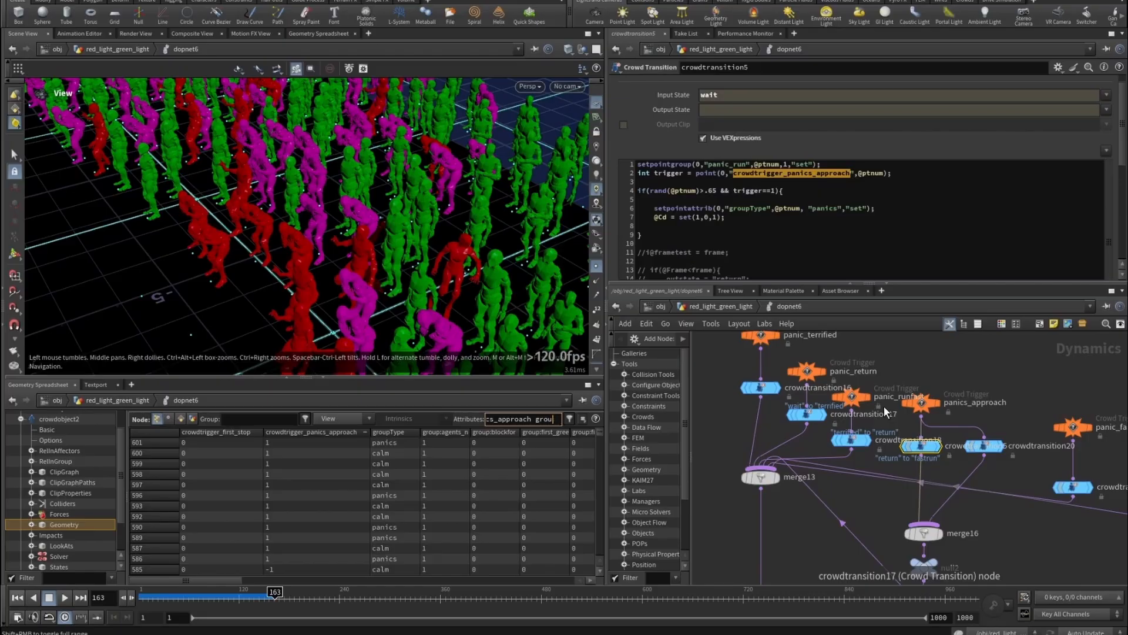
key("BackSpace")
key("BackSpace")
key("BackSpace")
key("BackSpace")
key("Return")
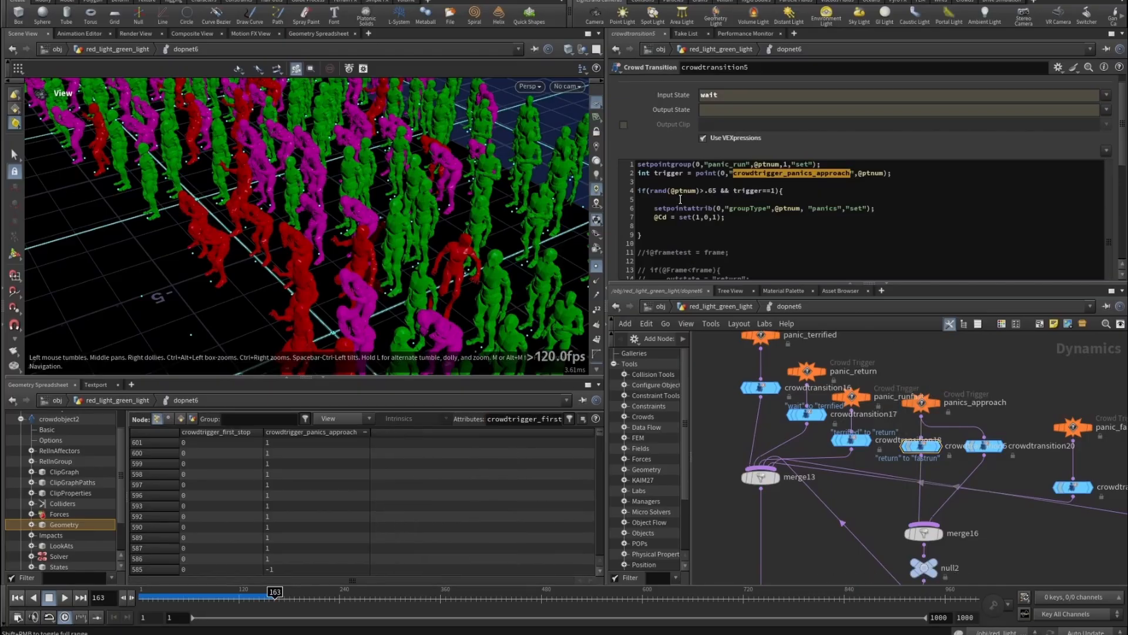
left_click_drag(733, 191, 775, 189)
left_click_drag(649, 190, 716, 193)
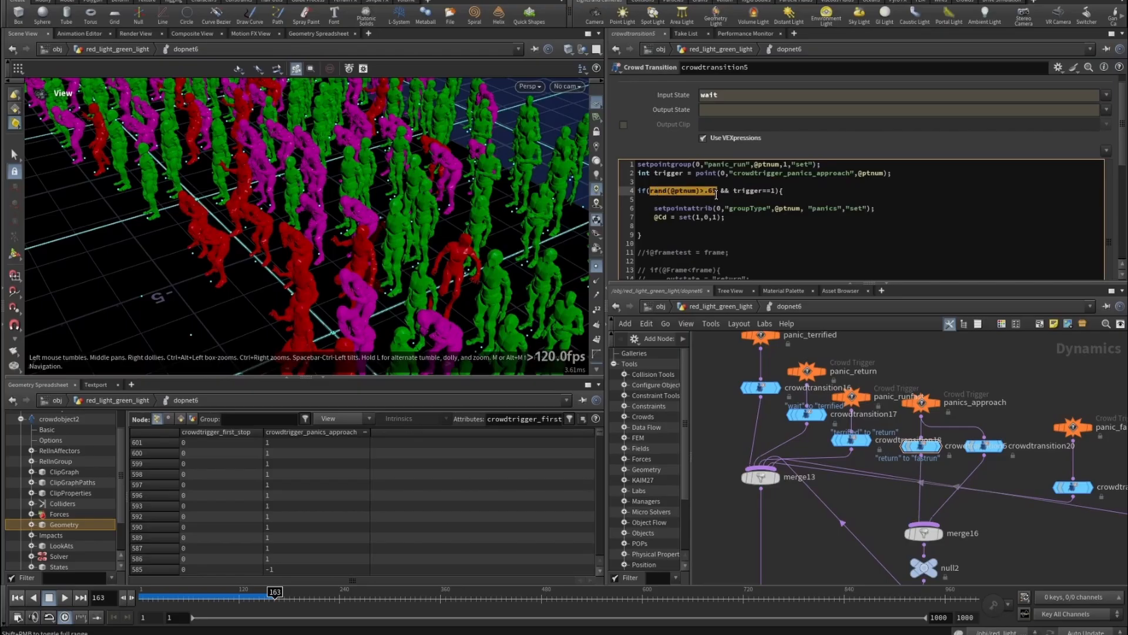
left_click(654, 209)
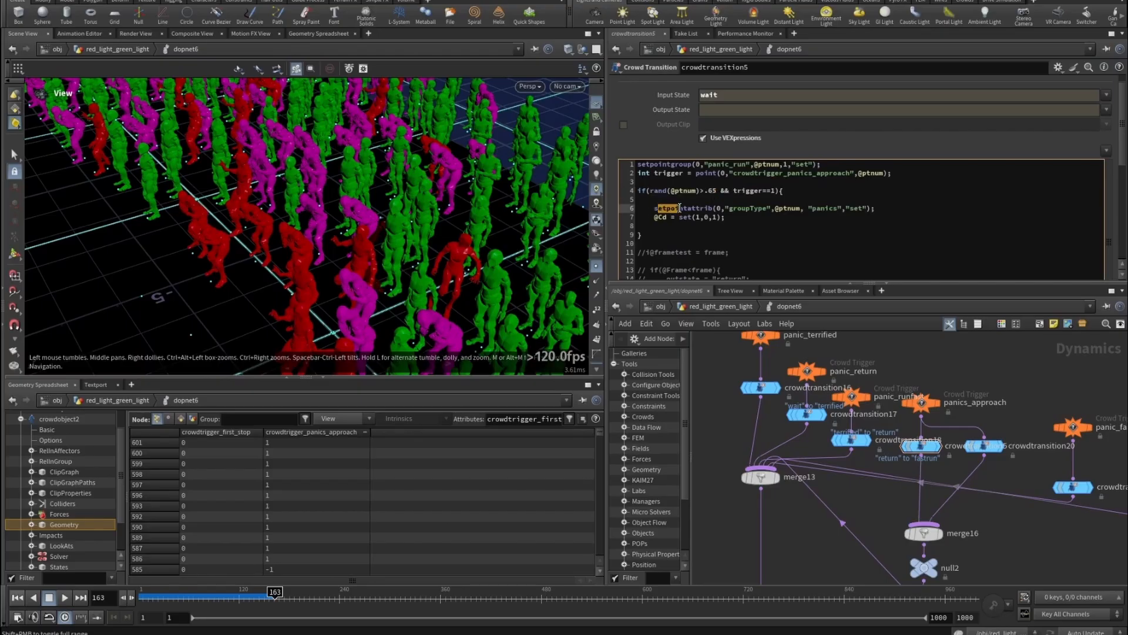
left_click_drag(653, 209, 839, 213)
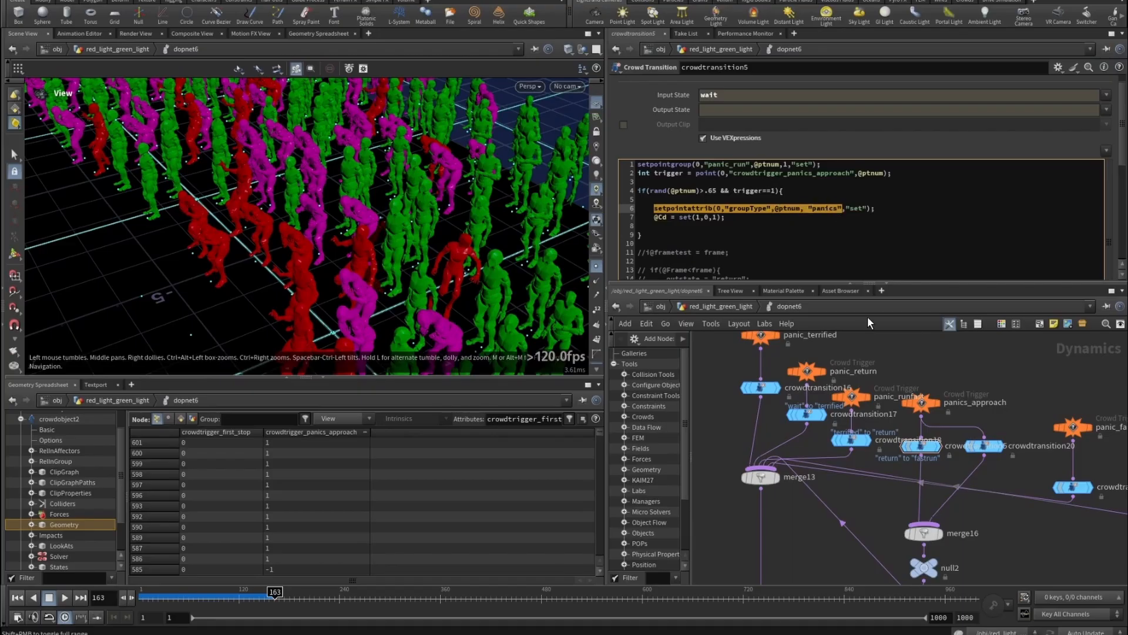
- Scrub to frame 160 and review crowdtransition20's input and output states against the panics_approach trigger feeding it
left_click(987, 446)
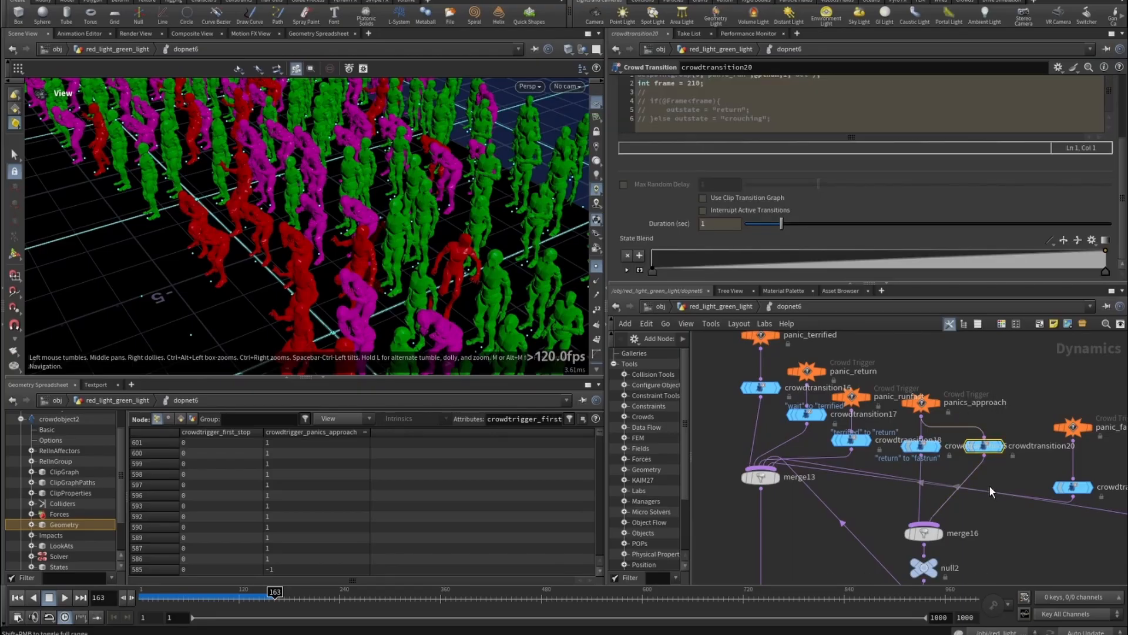
left_click(929, 448)
left_click(920, 403)
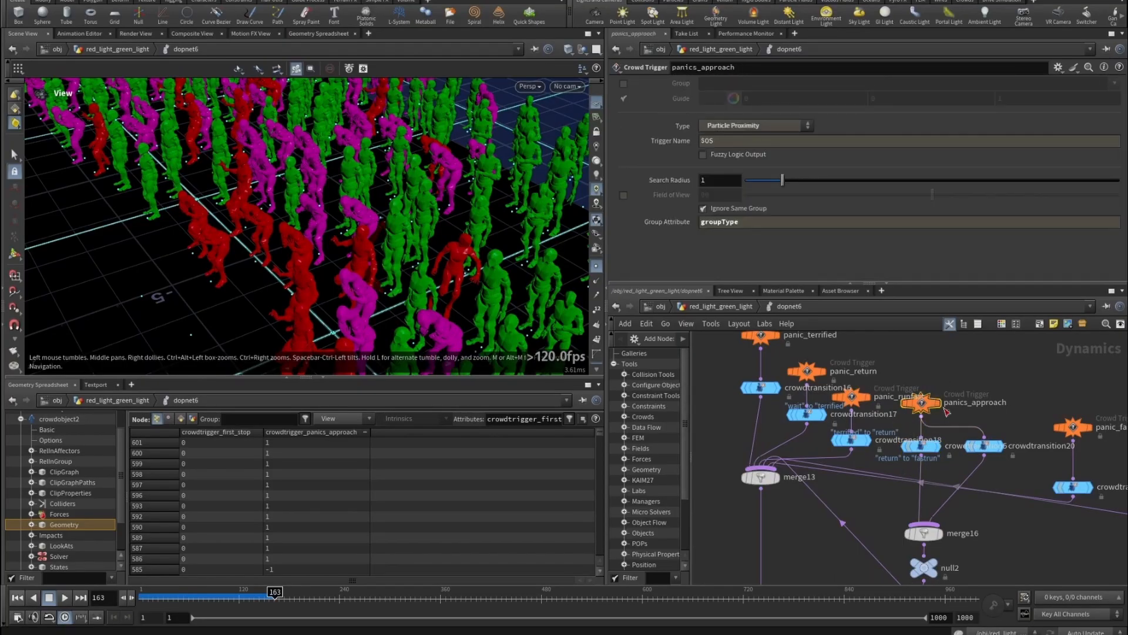
left_click_drag(222, 599, 272, 600)
left_click(985, 446)
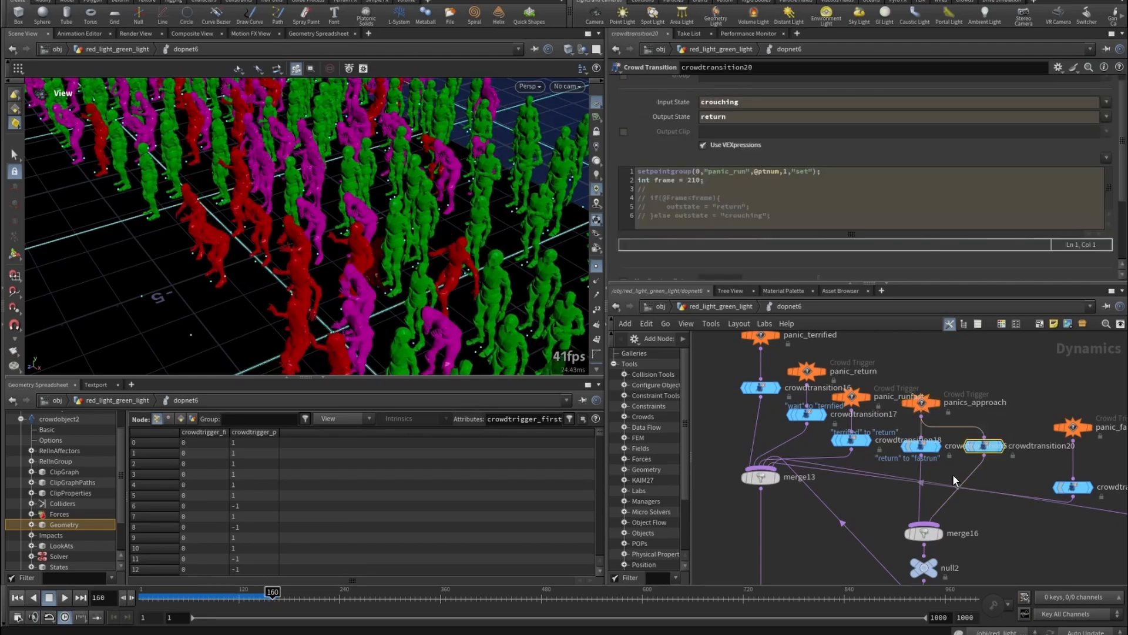
scroll(682, 141, "up", 1)
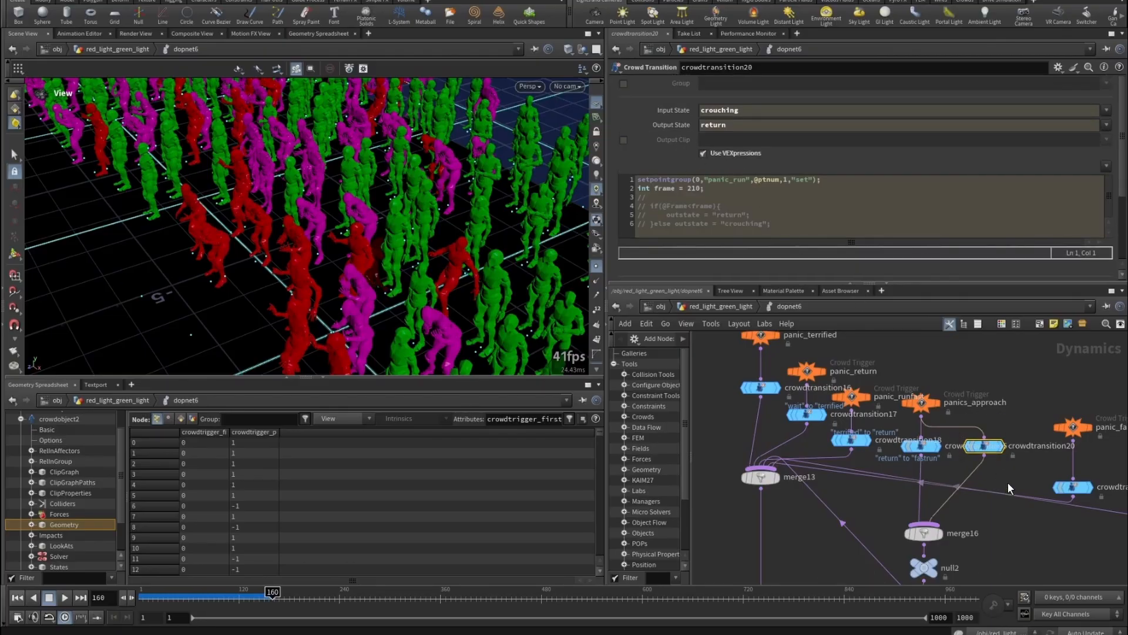
- Cut the wire between crowdtransition20 and merge16, and undo the cut
key("y")
left_click_drag(1012, 474, 956, 471)
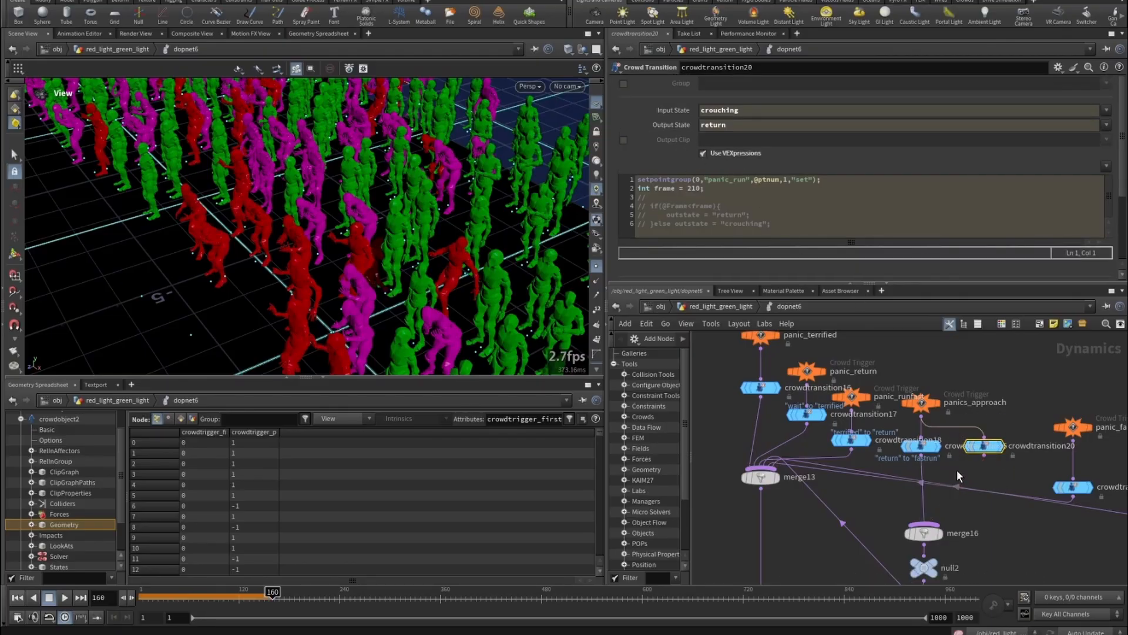
key("ctrl+z")
- Replay the simulation from the first frame and inspect the panic_fastrun_continue trigger's Current State Duration settings
left_click(17, 597)
left_click(64, 597)
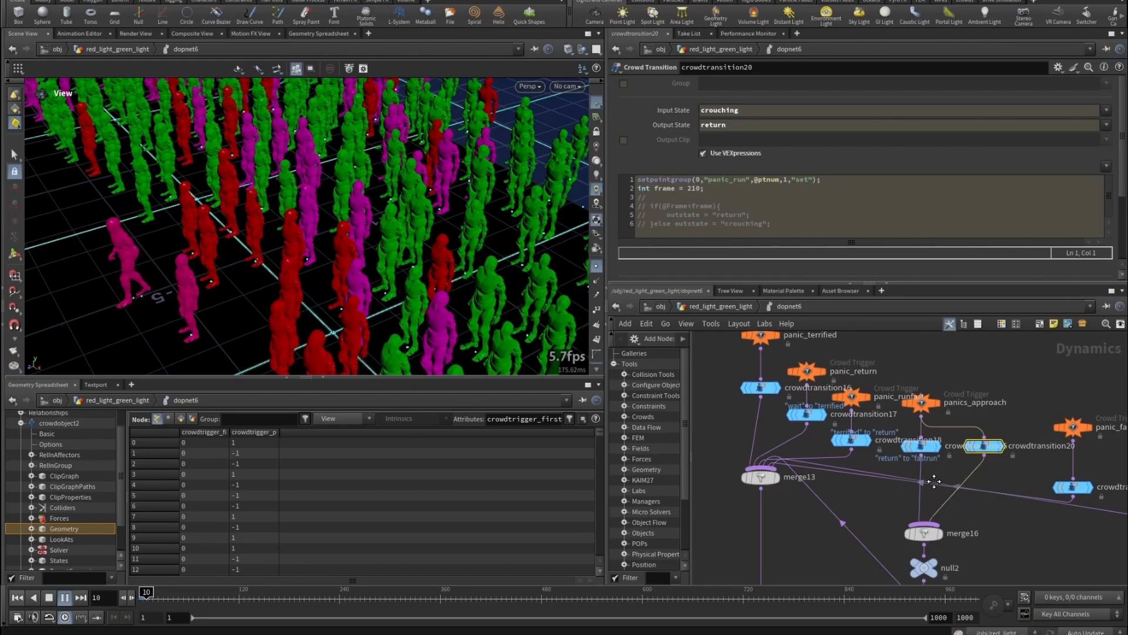
middle_click_drag(1118, 458, 1042, 457)
left_click_drag(1042, 457, 947, 376)
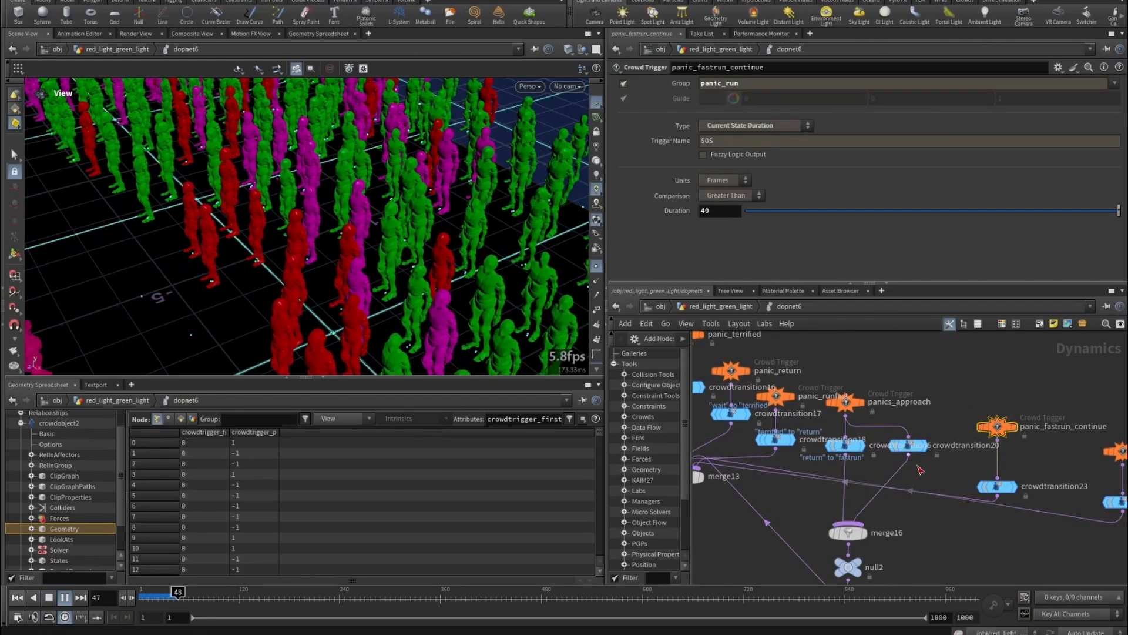
- Inspect crowdtransition5's VEXpression, the panic_fastrun_continue trigger's panic_run group and duration, and crowdtransition23's input and output states
left_click(849, 446)
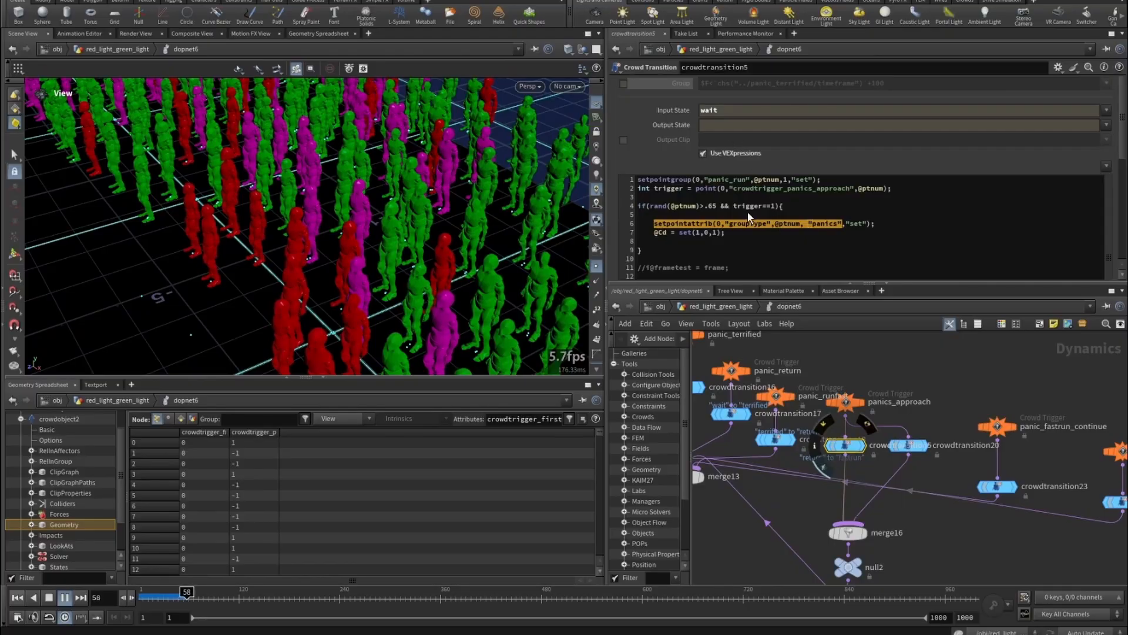
left_click(705, 180)
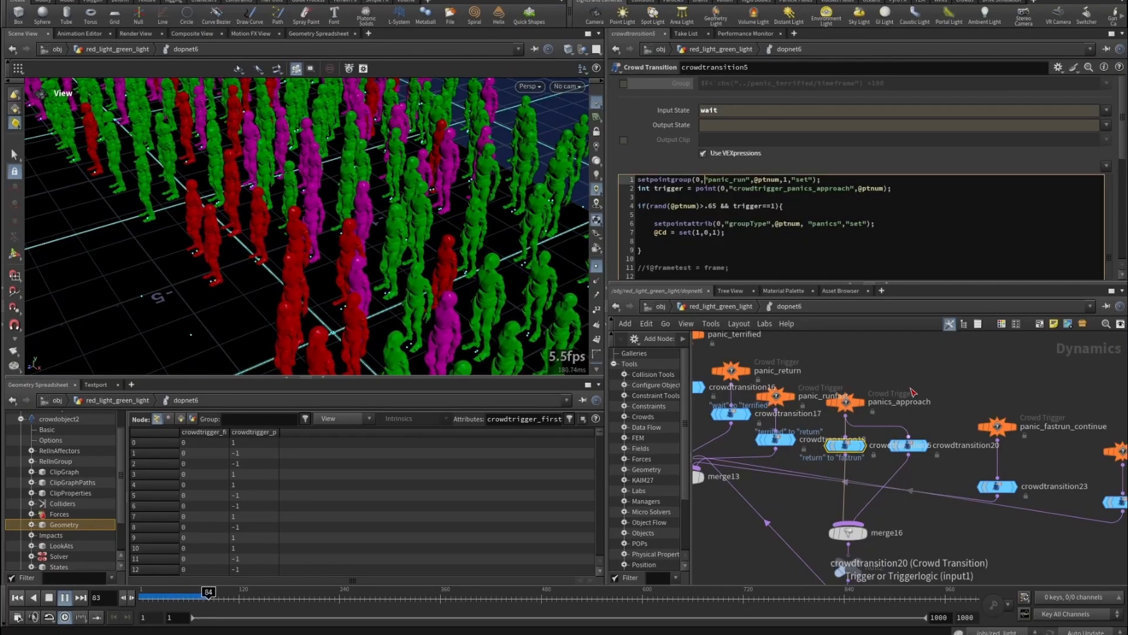
left_click(998, 426)
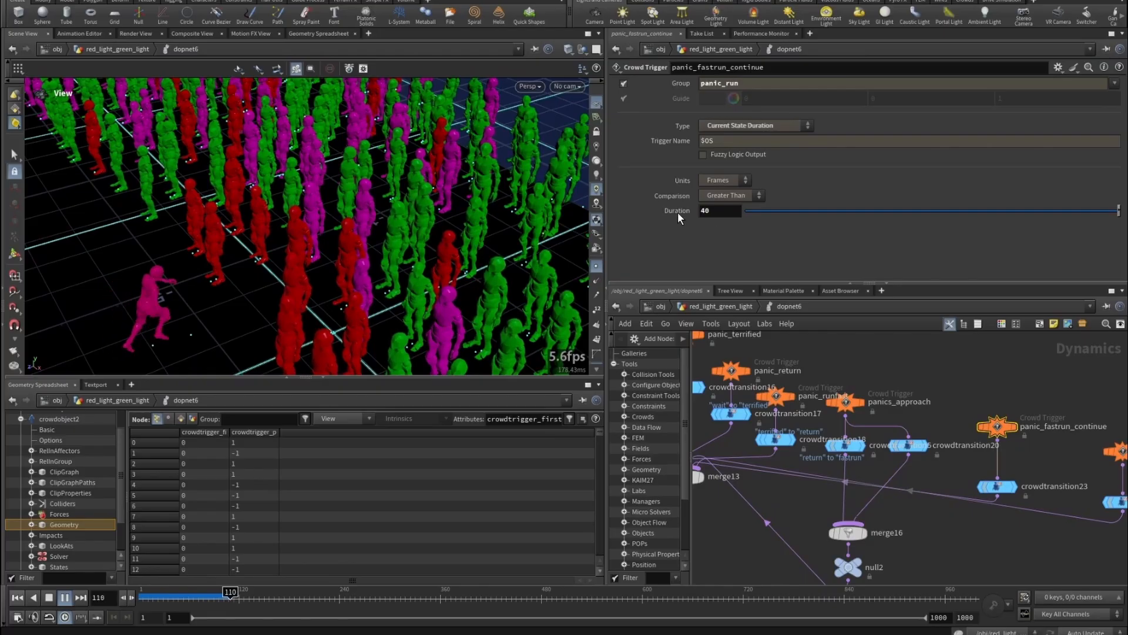
left_click_drag(1038, 537, 980, 472)
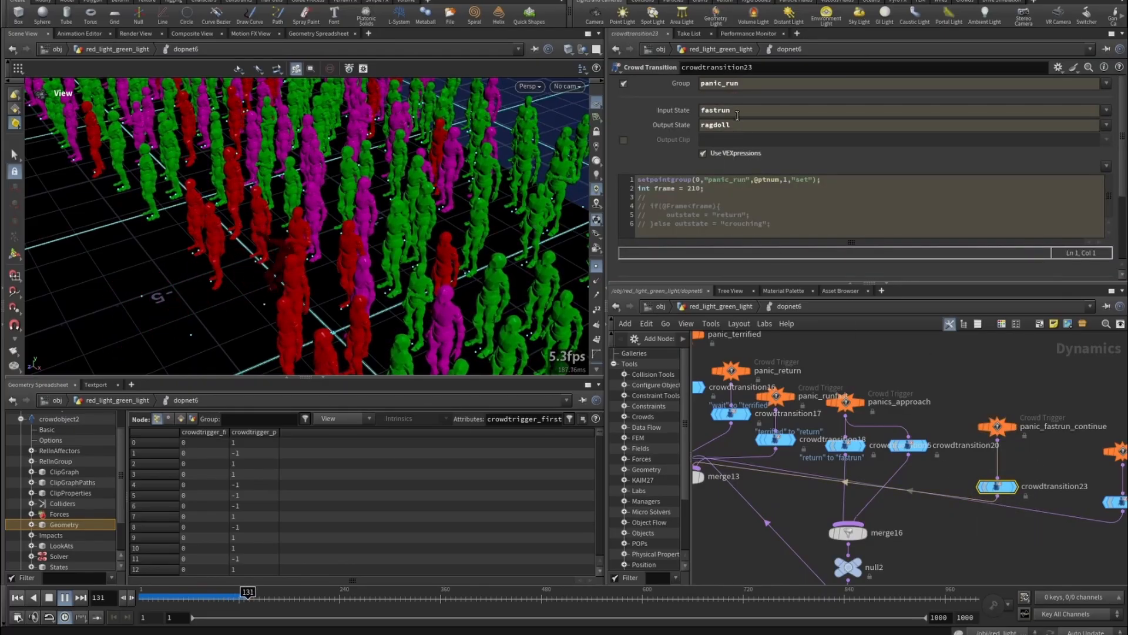
double_click(715, 110)
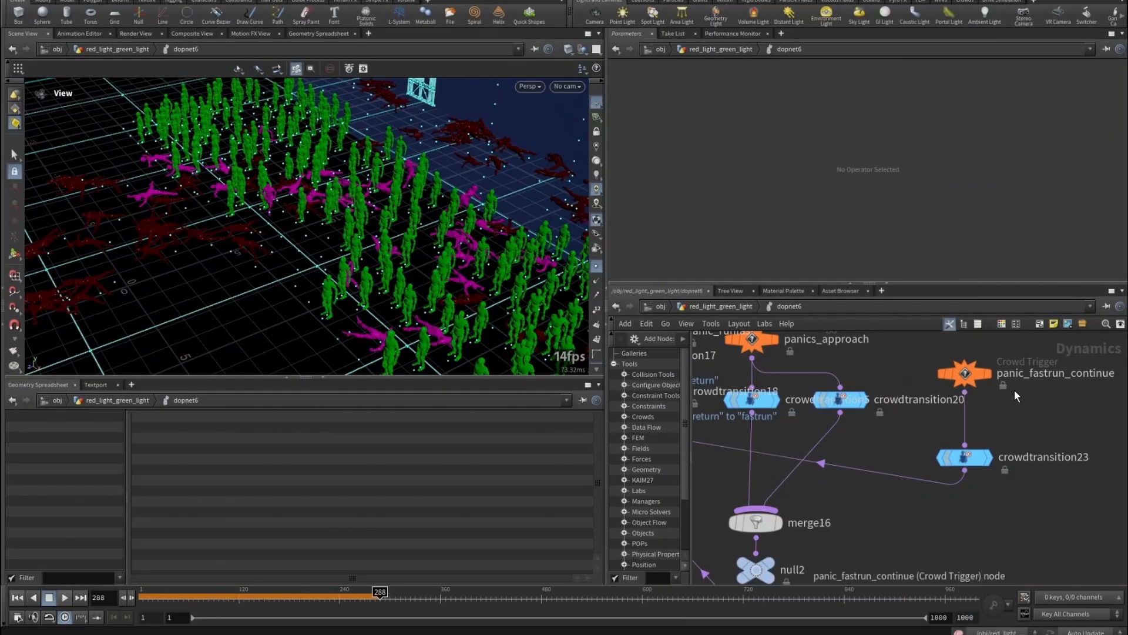
scroll(1014, 390, "up", 3)
left_click_drag(999, 380, 889, 447)
scroll(926, 456, "down", 5)
middle_click_drag(963, 440, 1058, 435)
scroll(930, 400, "up", 5)
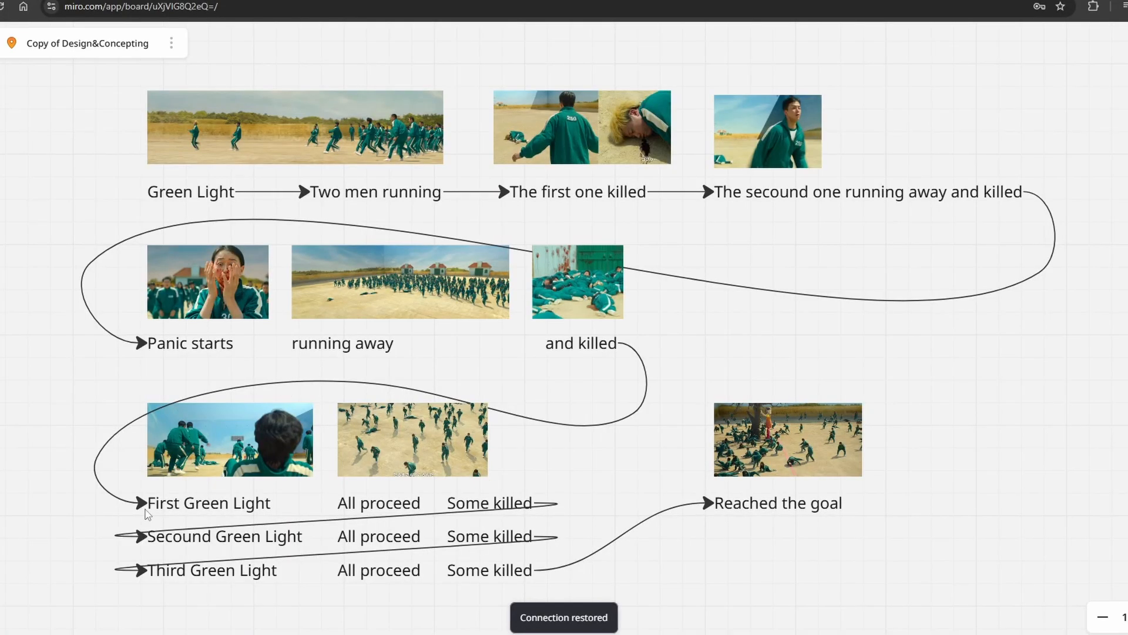
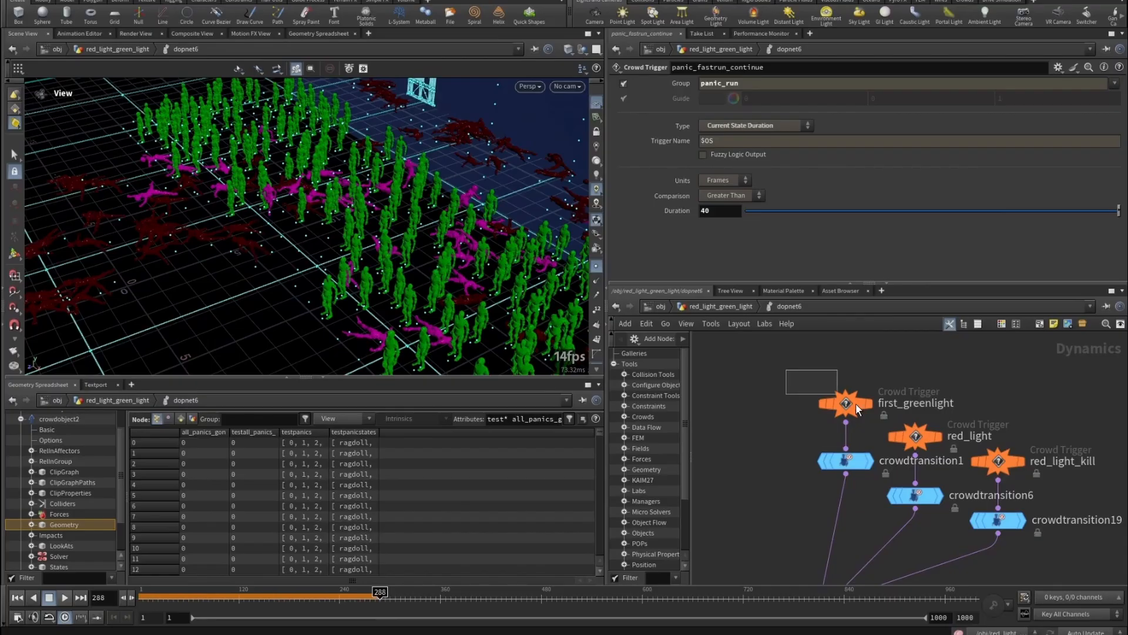
left_click_drag(856, 403, 873, 420)
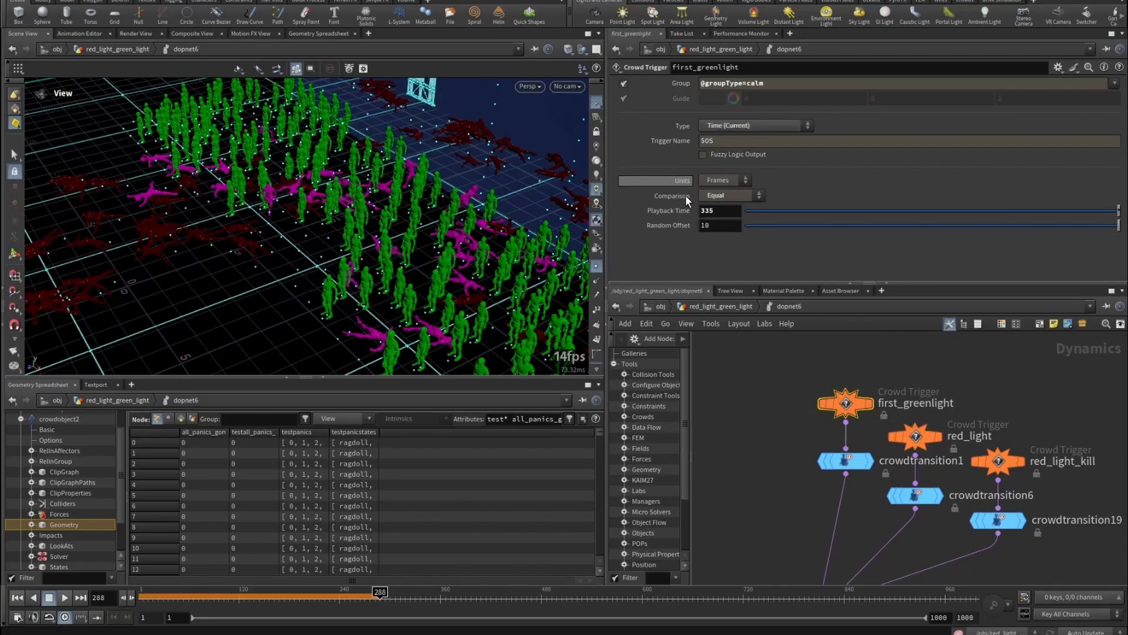
left_click(712, 80)
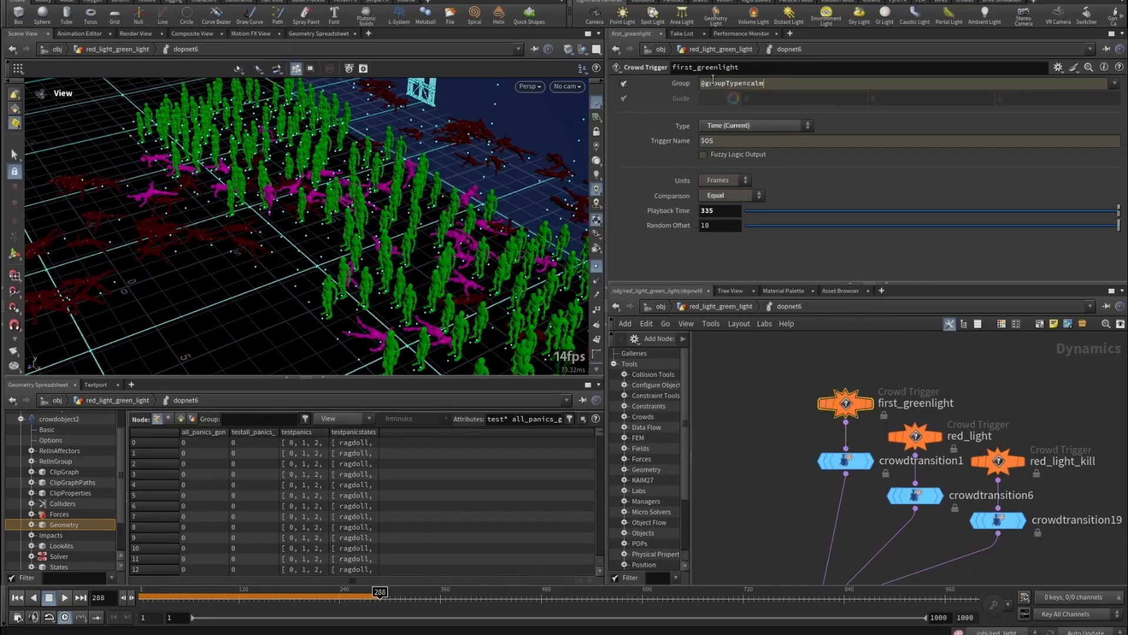
key("ctrl+a")
key("ctrl+c")
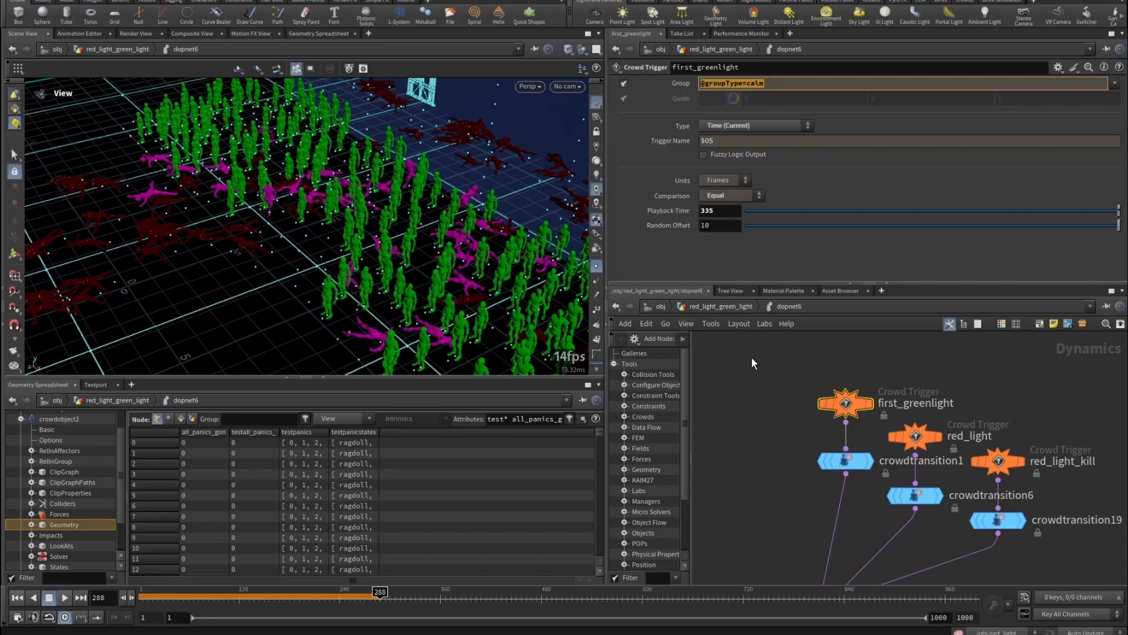
left_click(846, 460)
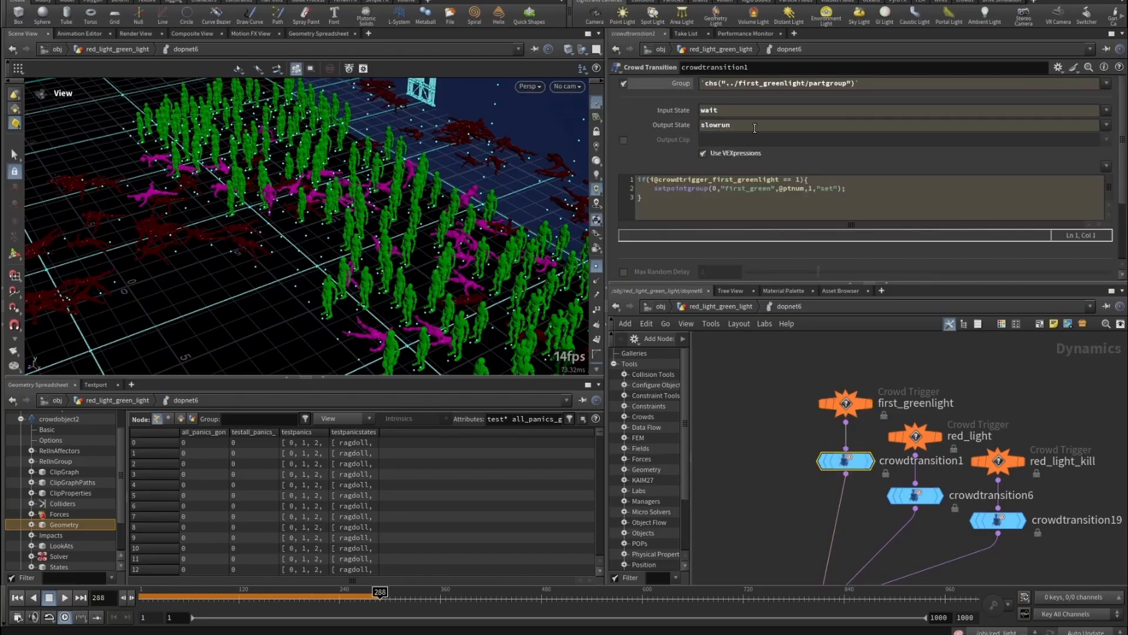
key("ctrl+v")
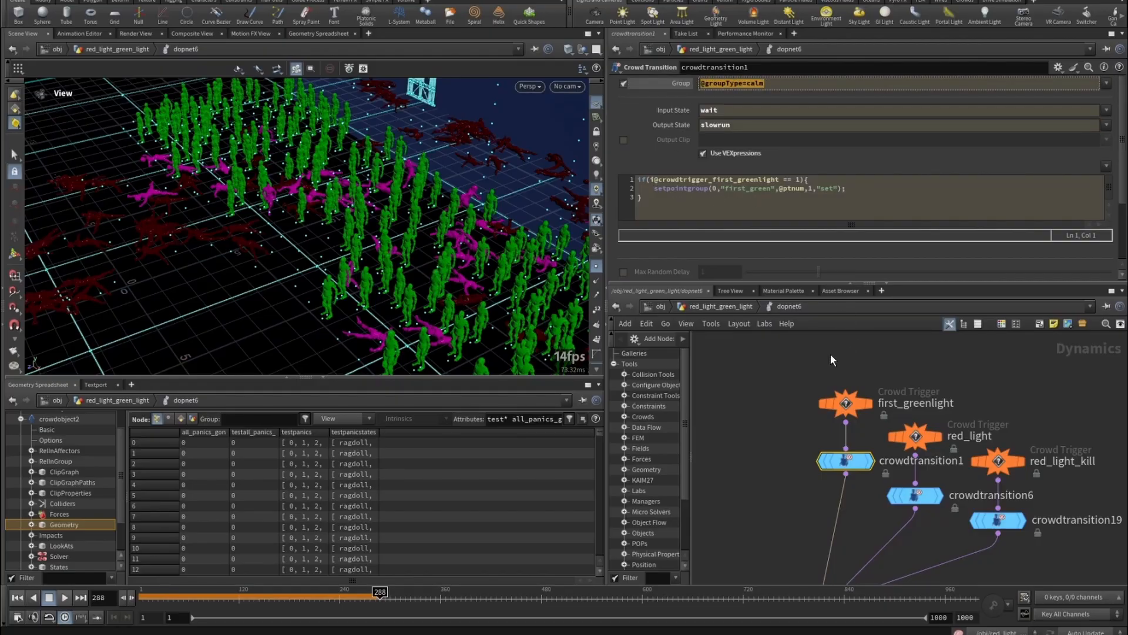
- Examine crowdtransition1's VEXpression: the if test on i@crowdtrigger_first_greenlight and the setpointgroup line for first_green
left_click(845, 403)
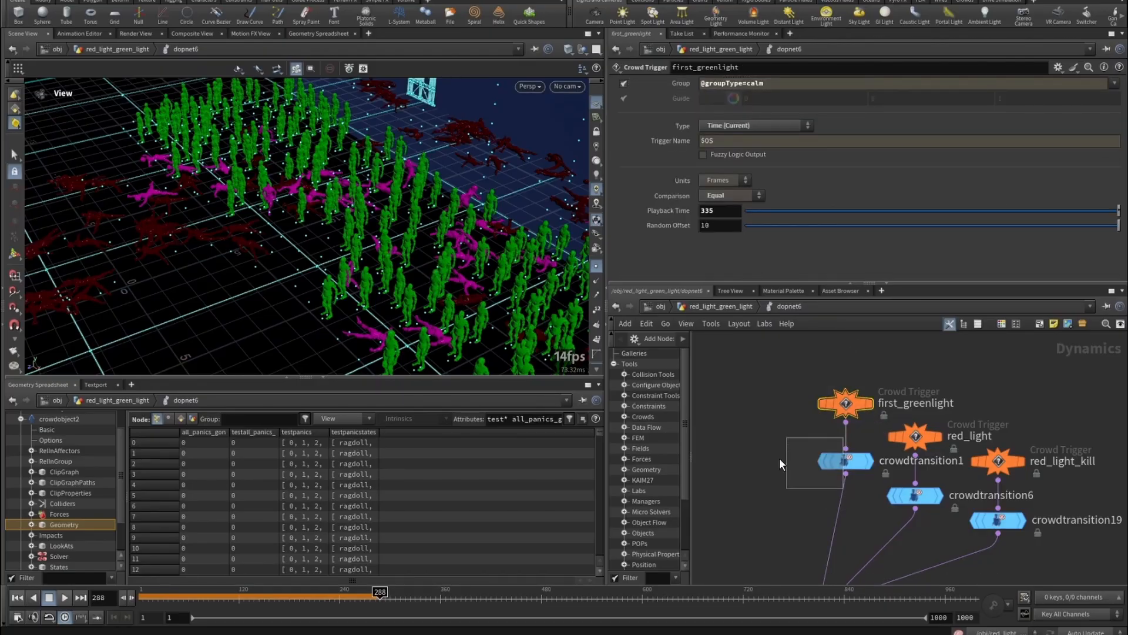
left_click_drag(731, 442, 877, 505)
double_click(895, 404)
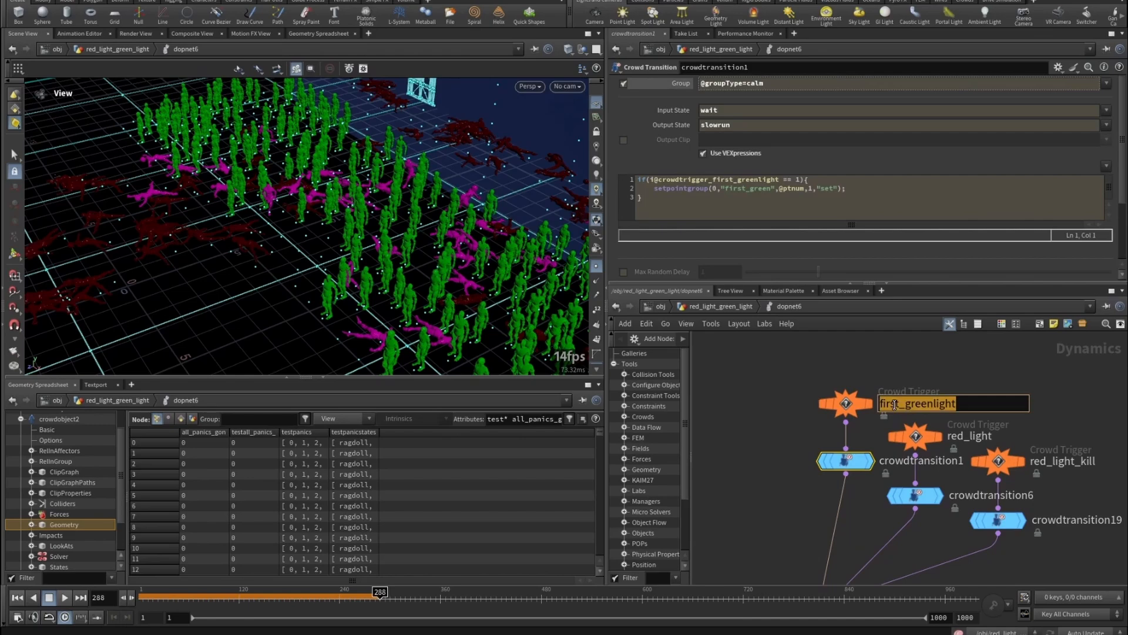
left_click_drag(742, 449, 876, 503)
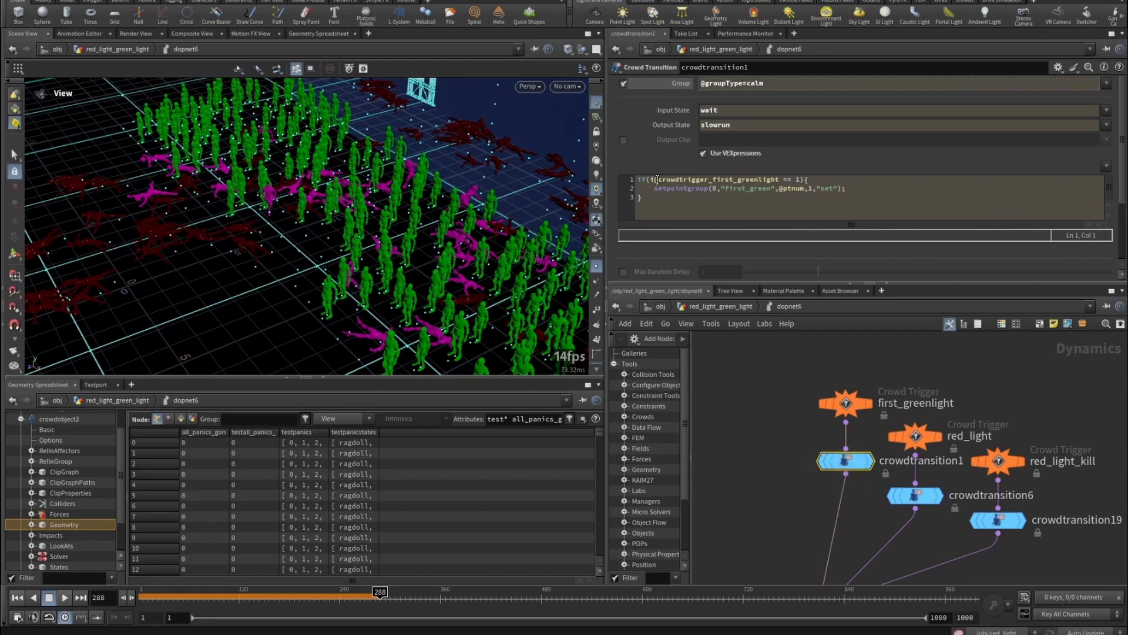
left_click_drag(651, 180, 801, 182)
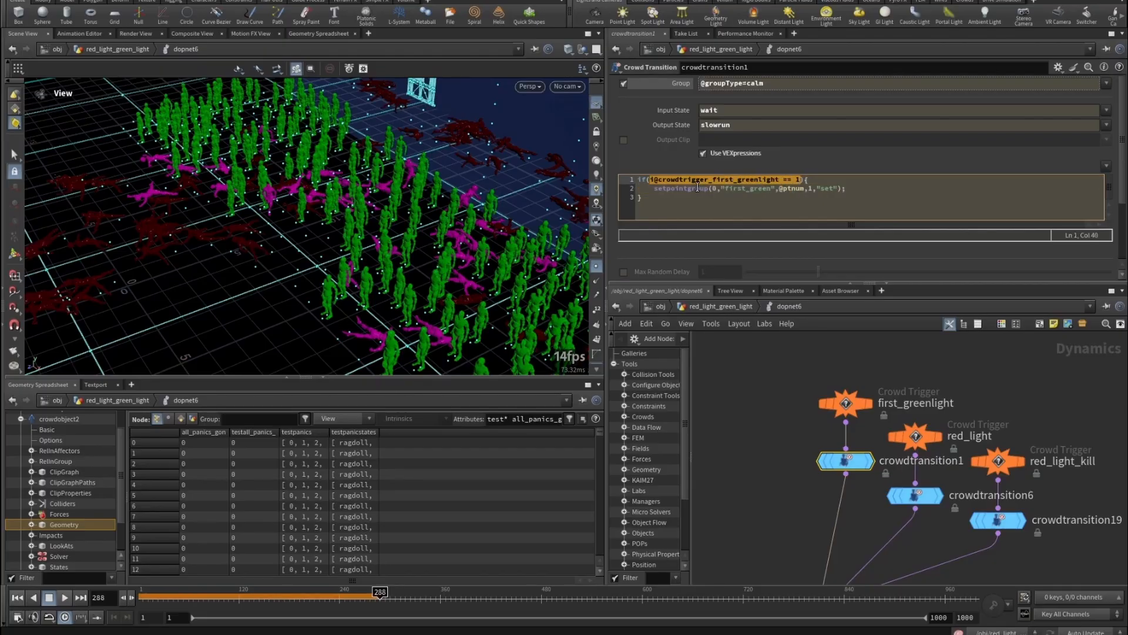
left_click_drag(659, 188, 783, 191)
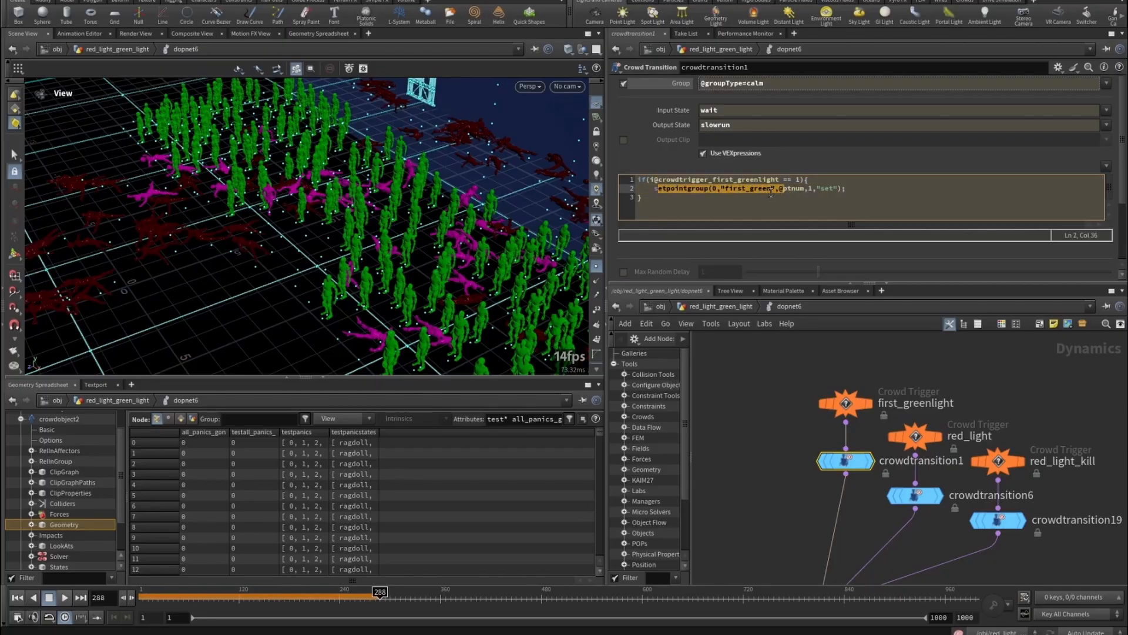
left_click(745, 189)
left_click(809, 190)
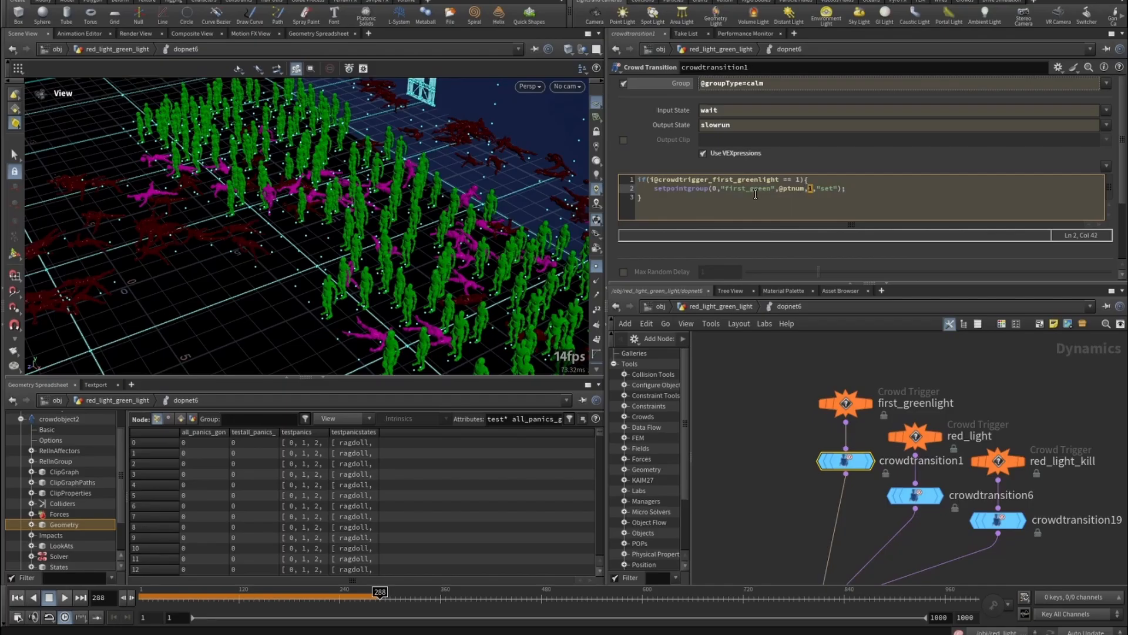
left_click_drag(724, 189, 772, 196)
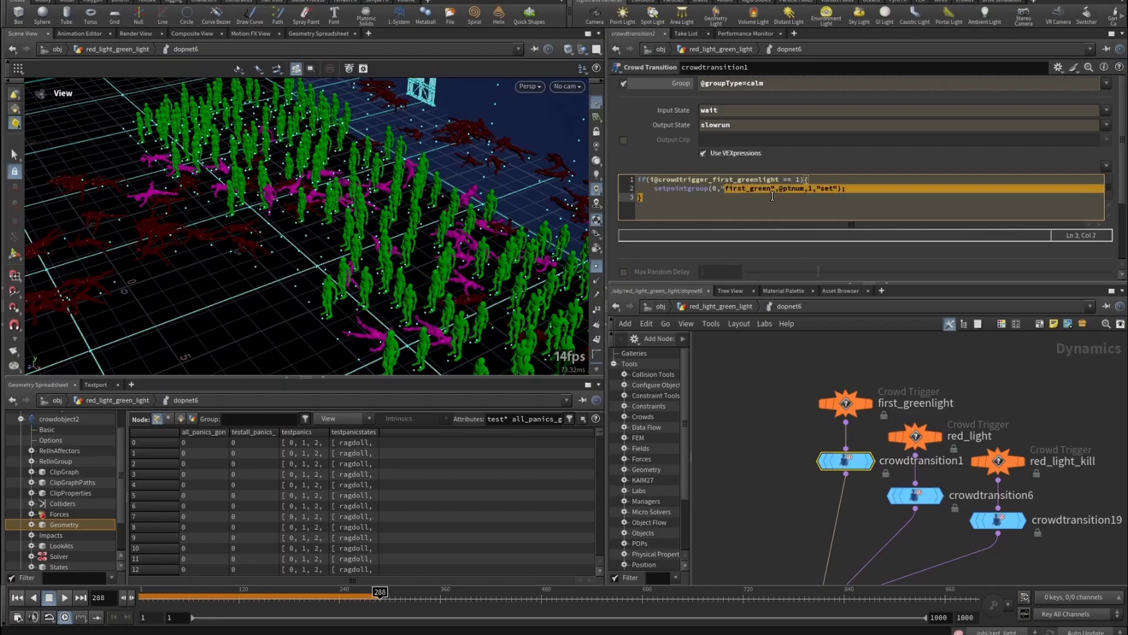
- Review the red_light trigger's first_green group and the first_red and secound_green assignments in crowdtransition6's VEXpression
left_click(935, 446)
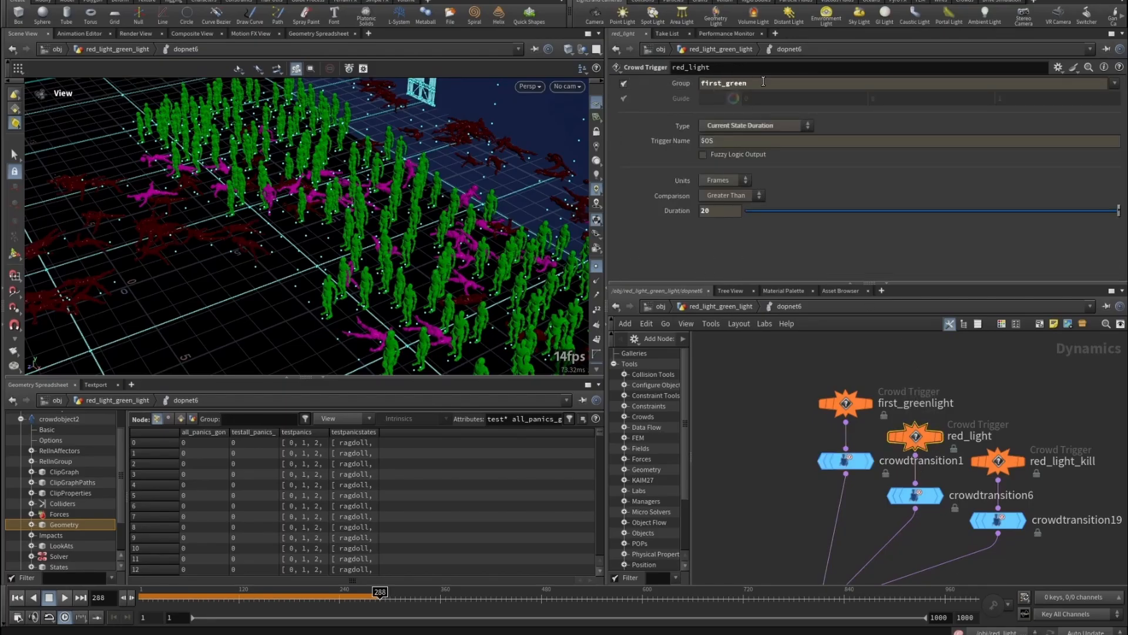
left_click_drag(764, 82, 642, 87)
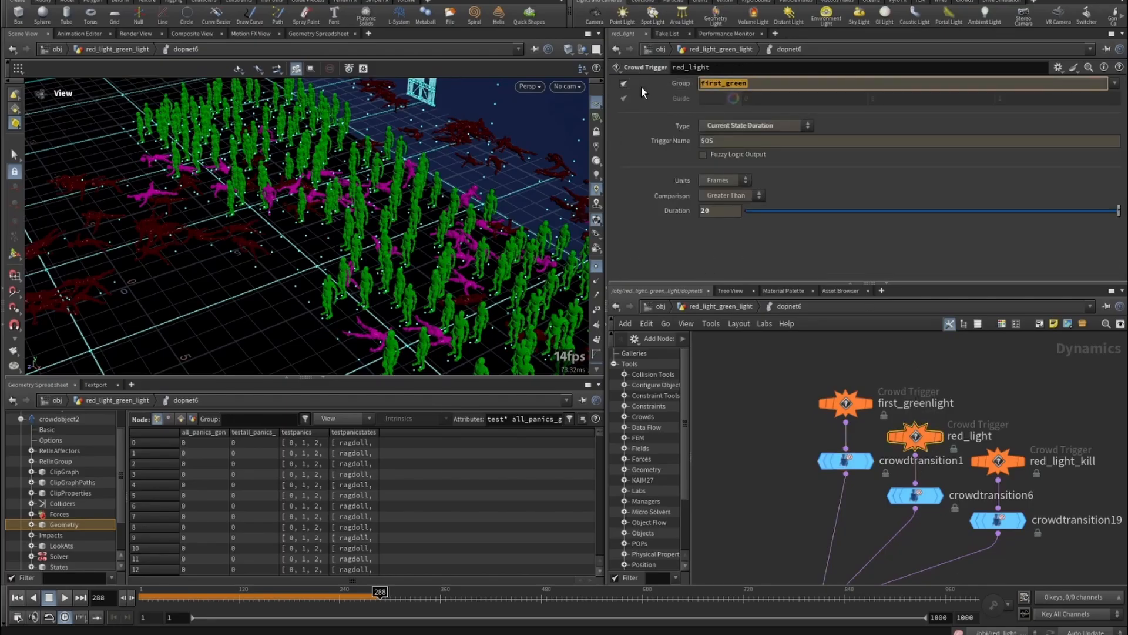
left_click(915, 495)
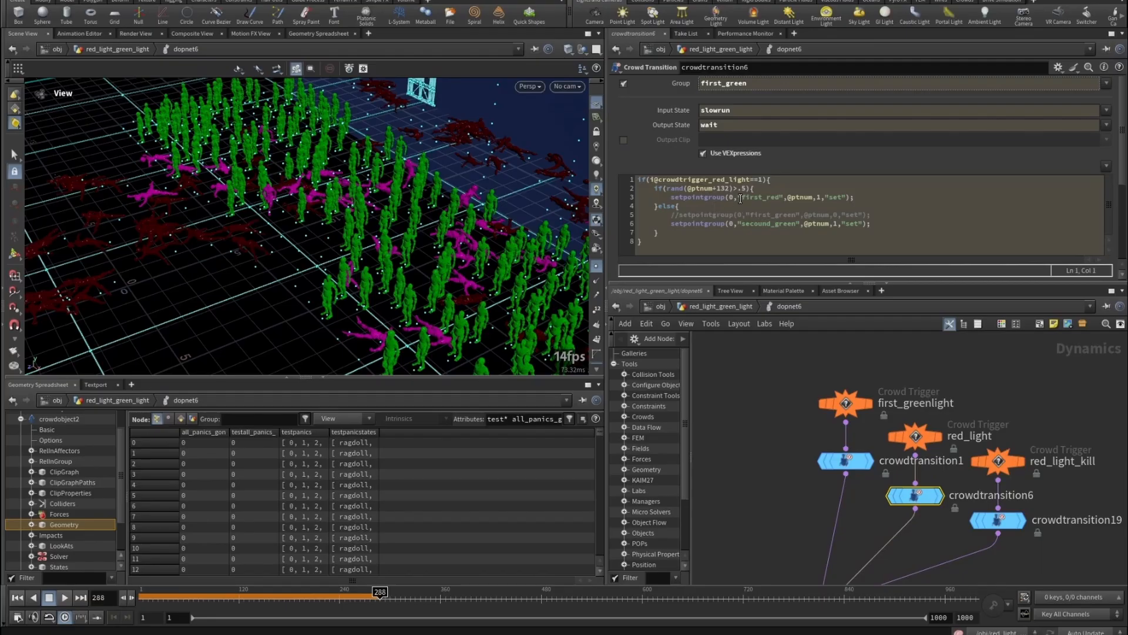
left_click_drag(740, 198, 796, 224)
- Review the red_light_kill trigger's first_red group and crowdtransition19's input and output states
left_click(1012, 460)
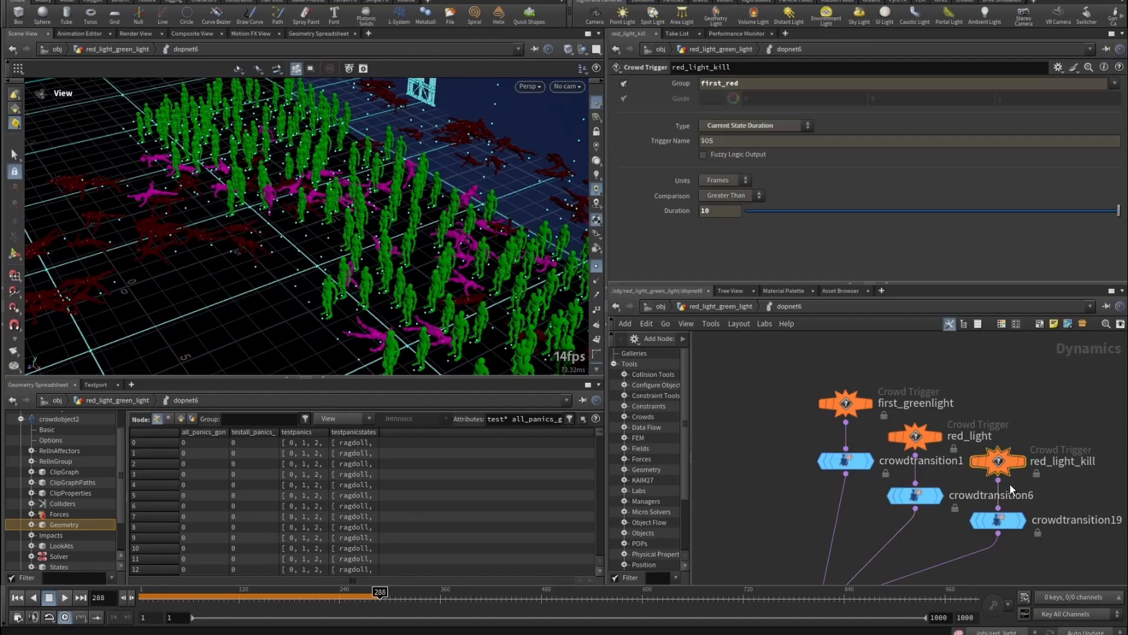
double_click(718, 83)
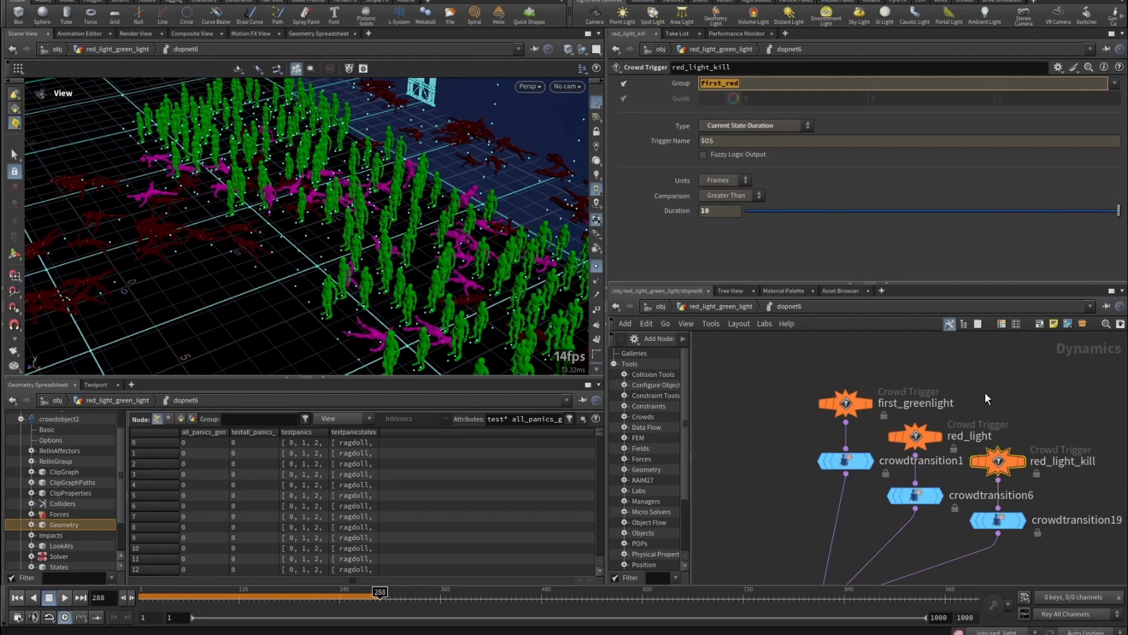
middle_click_drag(985, 393, 943, 364)
left_click(947, 490)
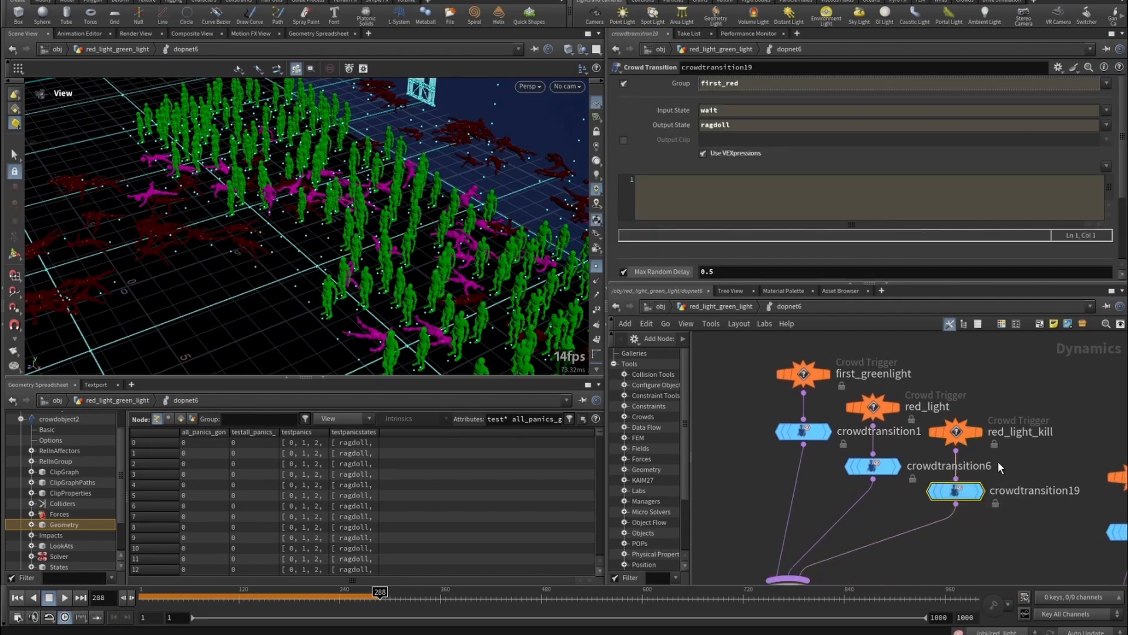
middle_click_drag(998, 461, 920, 452)
double_click(708, 109)
double_click(751, 125)
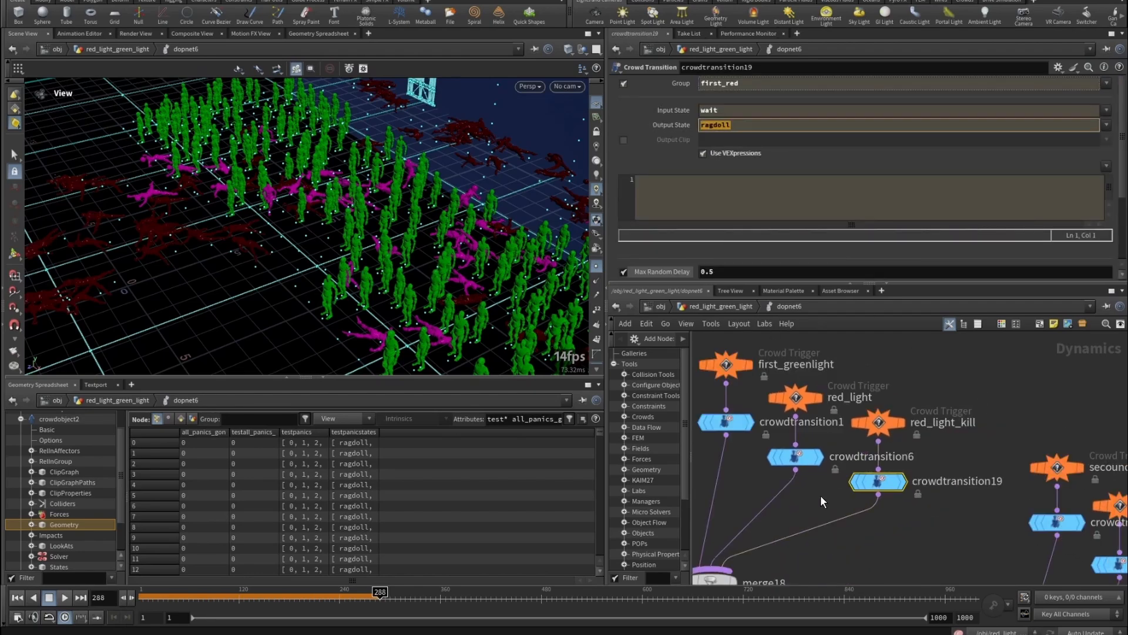
- Check the secound_green line in crowdtransition6's VEXpression, and inspect the secound_greenlight trigger's settings
left_click(796, 457)
left_click_drag(742, 224, 796, 228)
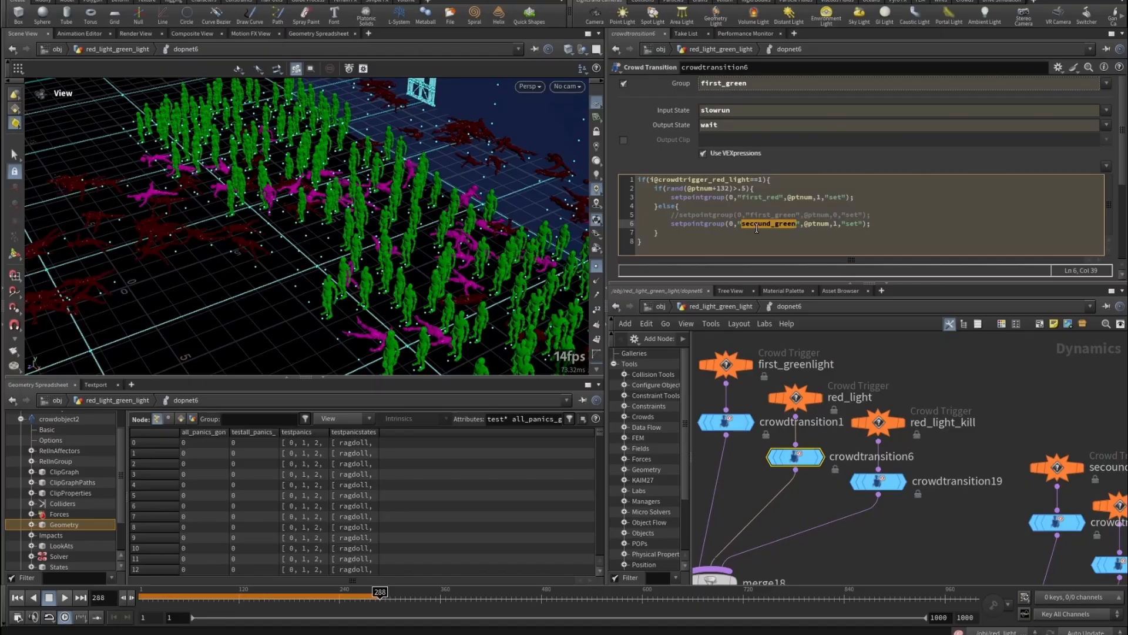
scroll(823, 457, "down", 4)
mouse_move(975, 464)
middle_mouse_down()
mouse_move(823, 457)
mouse_move(893, 406)
middle_mouse_up()
scroll(952, 385, "up", 4)
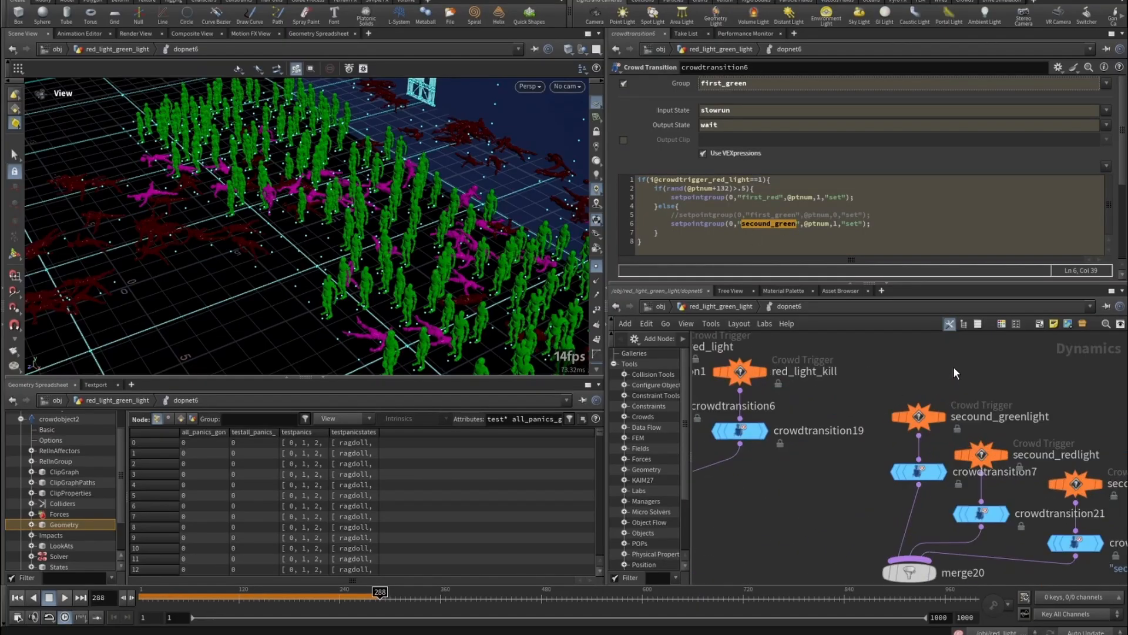
mouse_move(952, 367)
left_mouse_down()
mouse_move(897, 449)
mouse_move(951, 501)
left_mouse_up()
double_click(787, 85)
double_click(677, 211)
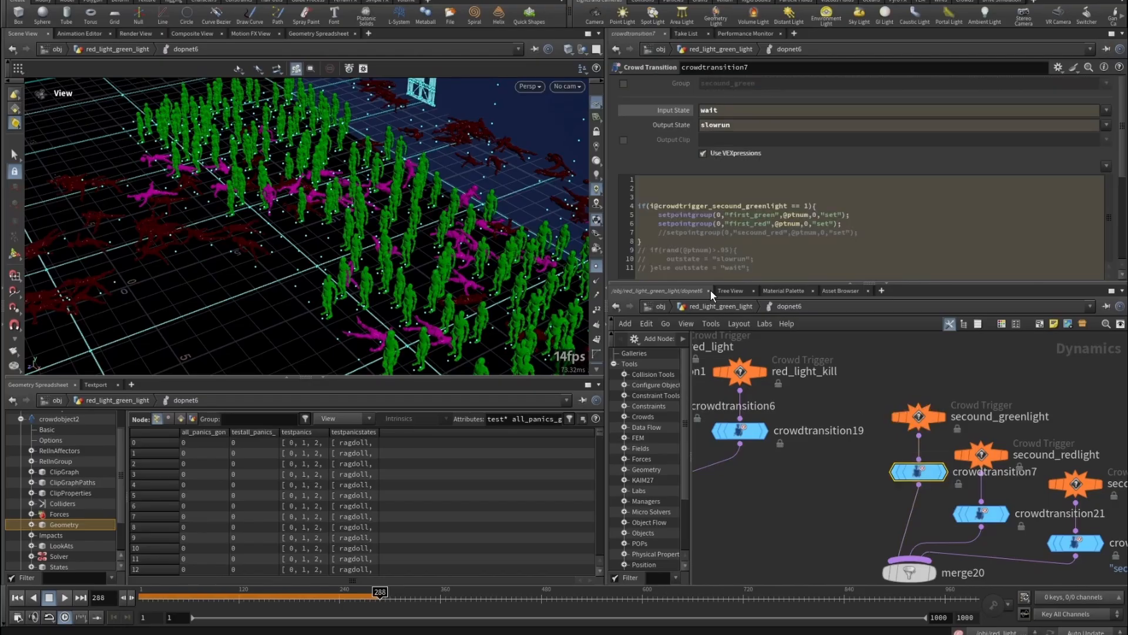
- Review the wait input state and slowrun output state of crowdtransition7 under the secound_greenlight trigger
left_click_drag(843, 385, 957, 442)
left_click_drag(860, 498, 959, 446)
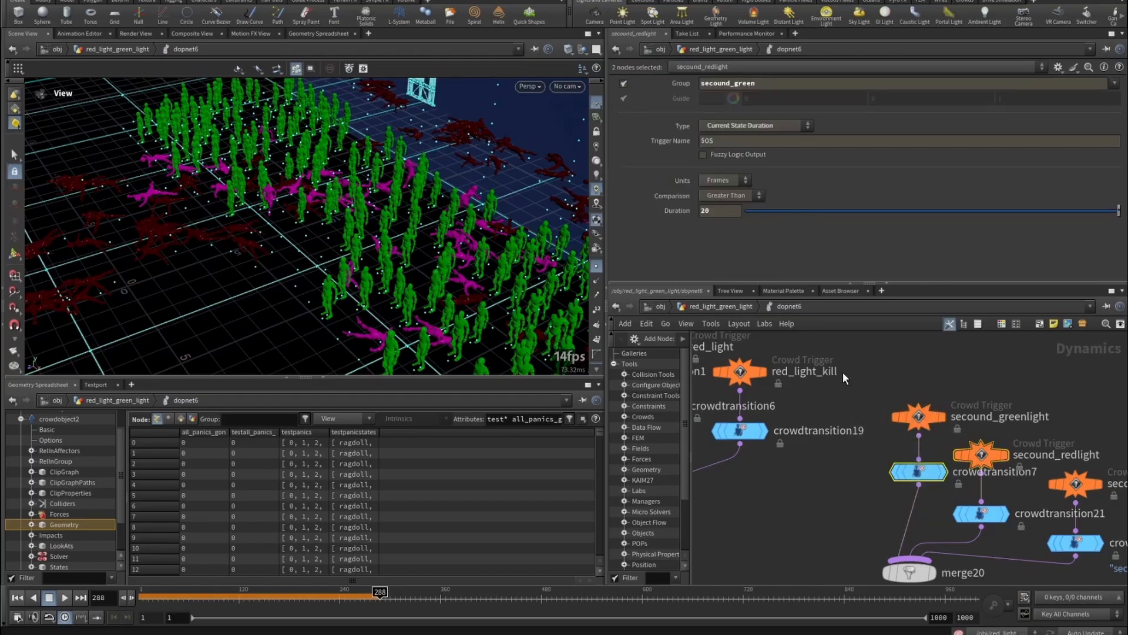
left_click(930, 467)
left_click_drag(735, 112, 641, 120)
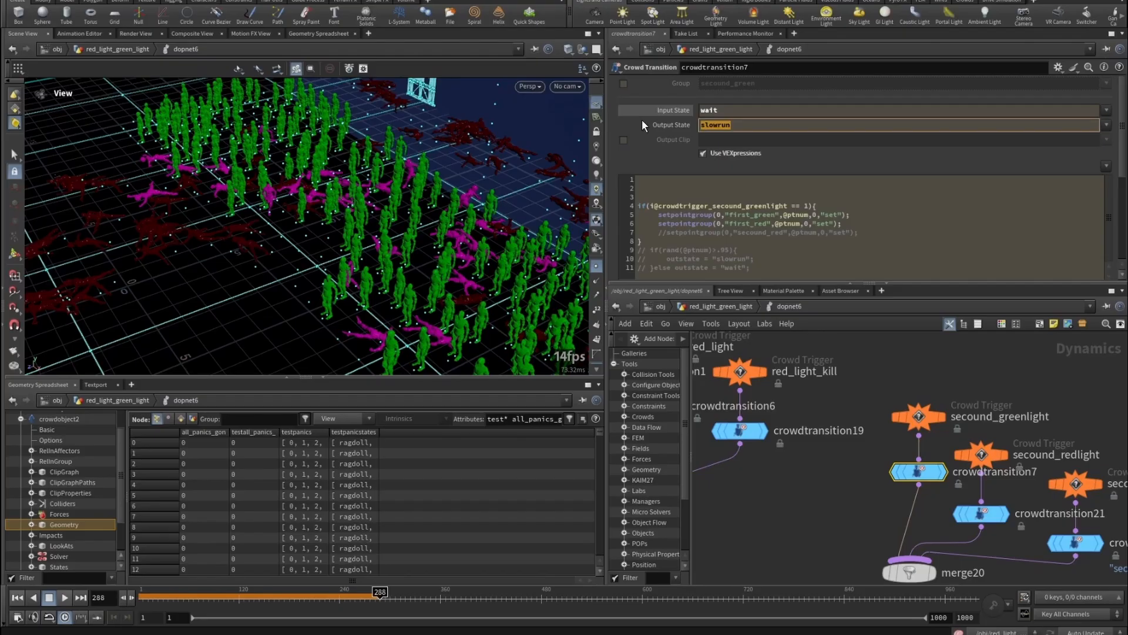
- Examine the setpointgroup lines for first_green and first_red, with value 0, in crowdtransition7's VEXpression
left_click(734, 224)
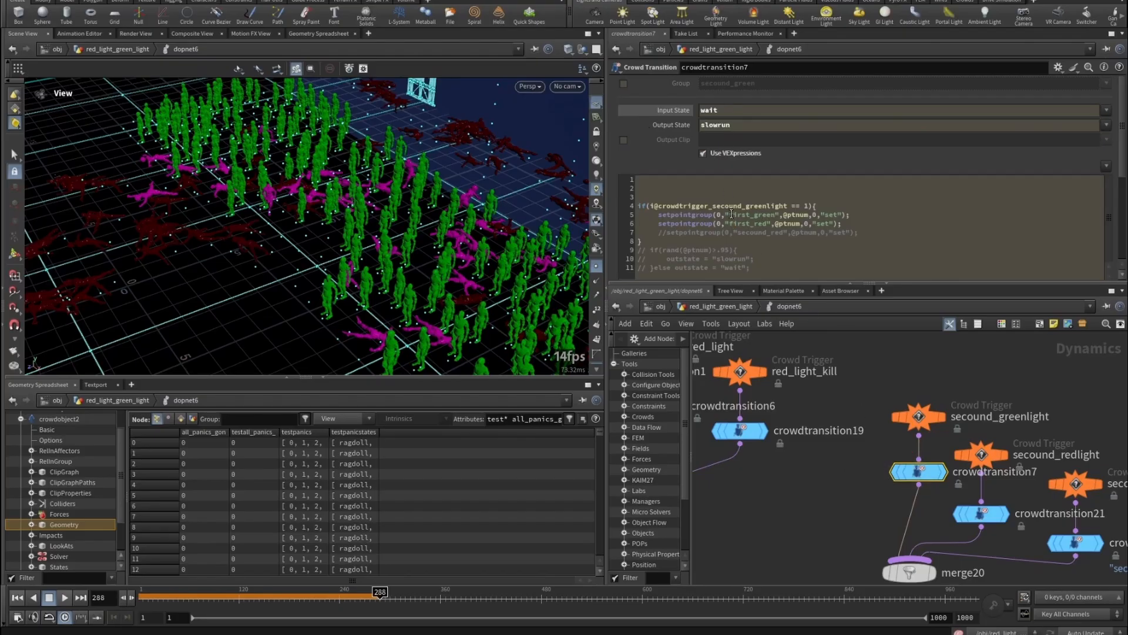
left_click_drag(731, 214, 771, 219)
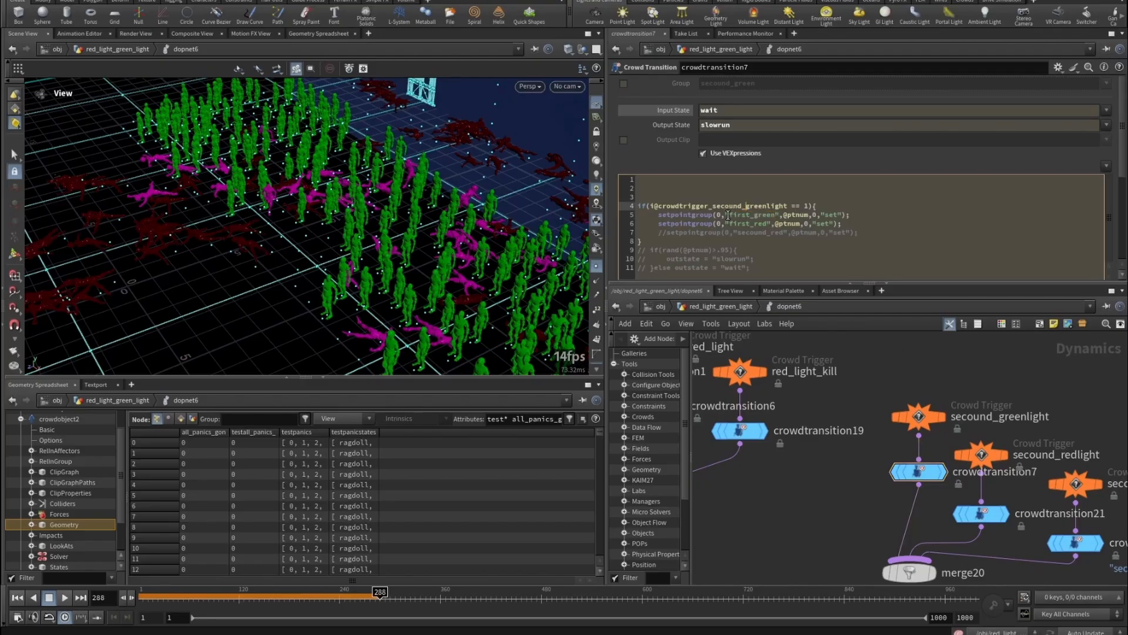
left_click_drag(731, 215, 774, 215)
left_click(814, 215)
left_click_drag(729, 224, 769, 225)
left_click(758, 236)
left_click_drag(657, 224, 860, 227)
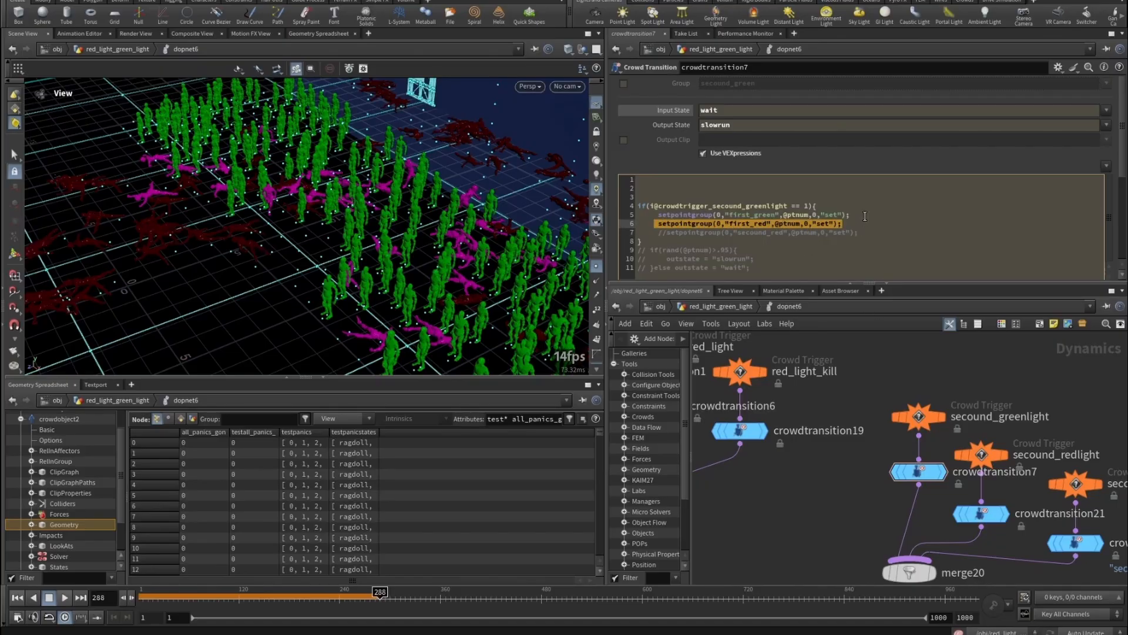
left_click(726, 229)
scroll(811, 378, "down", 5)
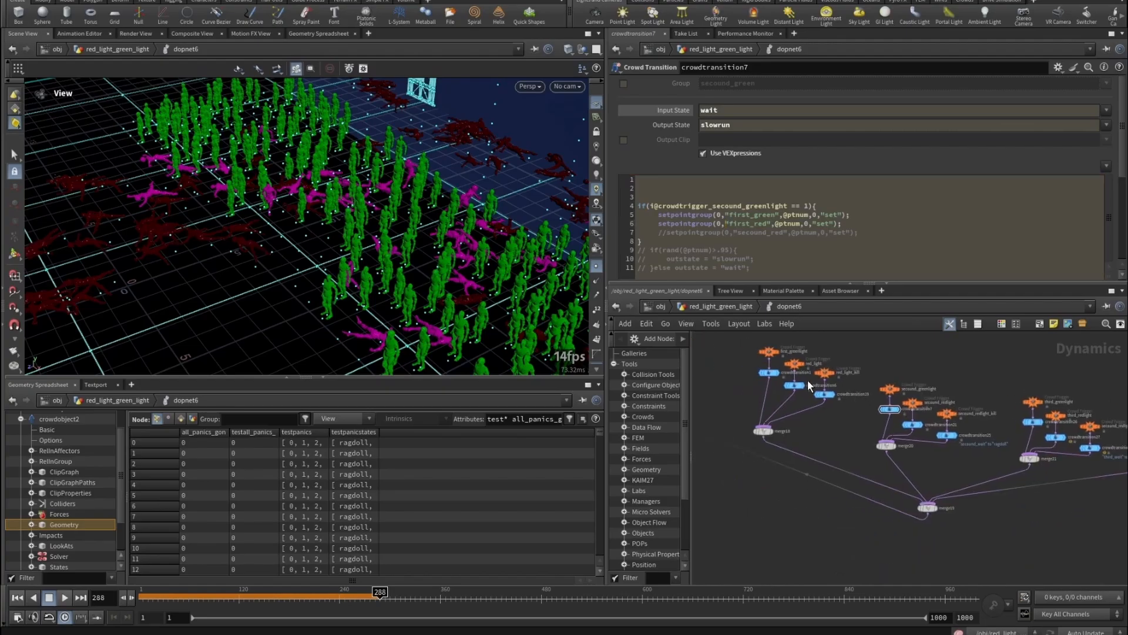
- Recheck the setpointgroup lines in crowdtransition7's VEXpression against the nodes of the first light round
left_click_drag(740, 349, 844, 414)
scroll(892, 387, "up", 5)
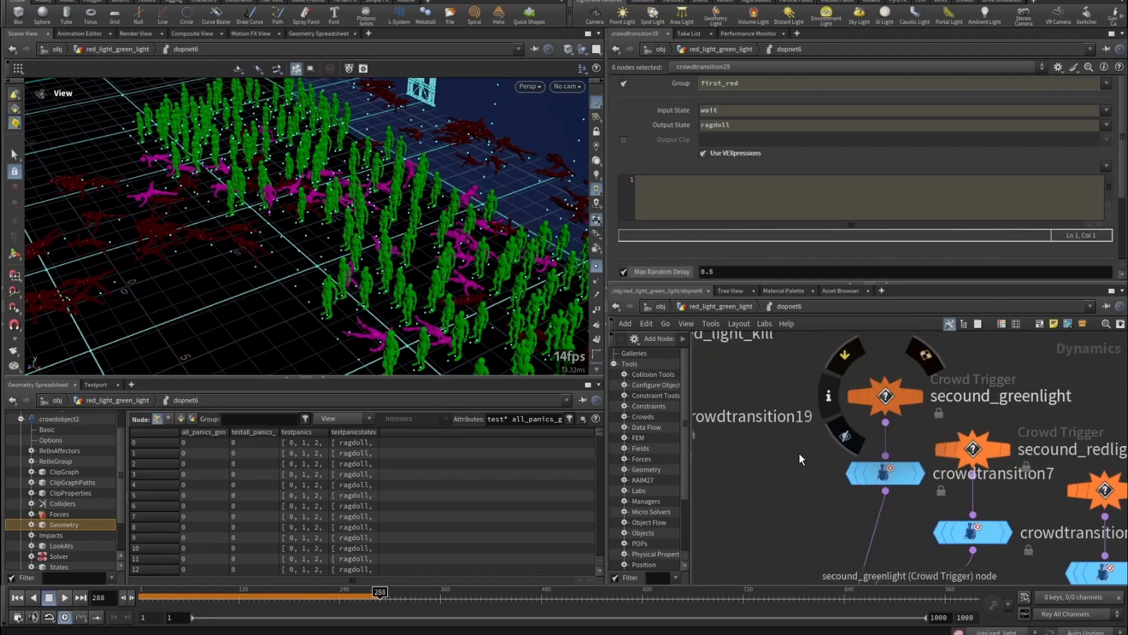
left_click(905, 474)
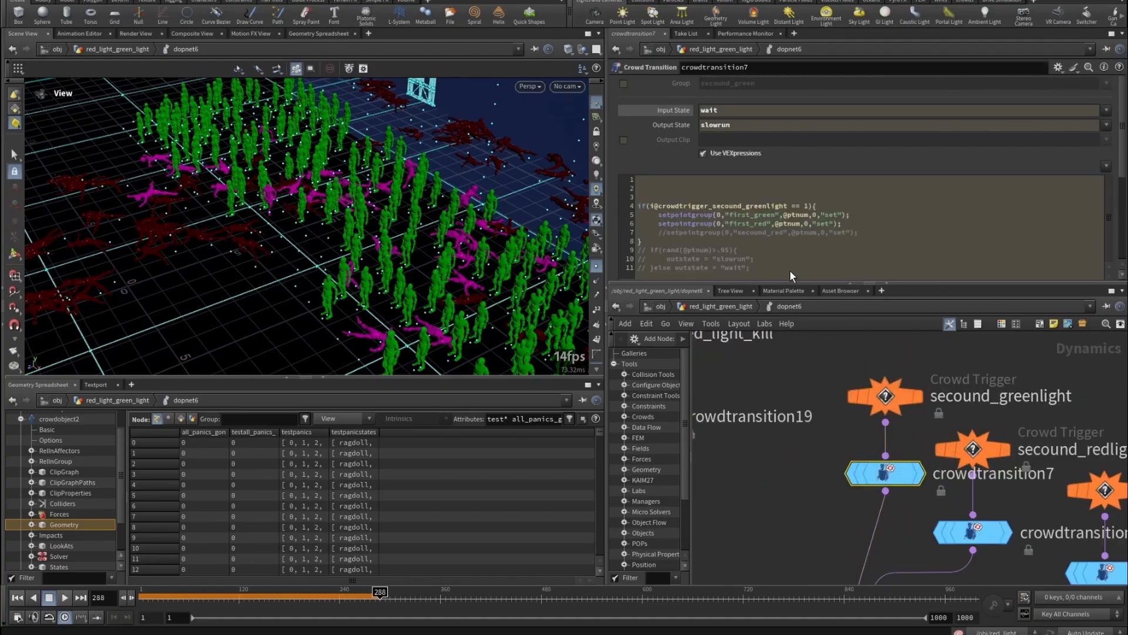
left_click(811, 214)
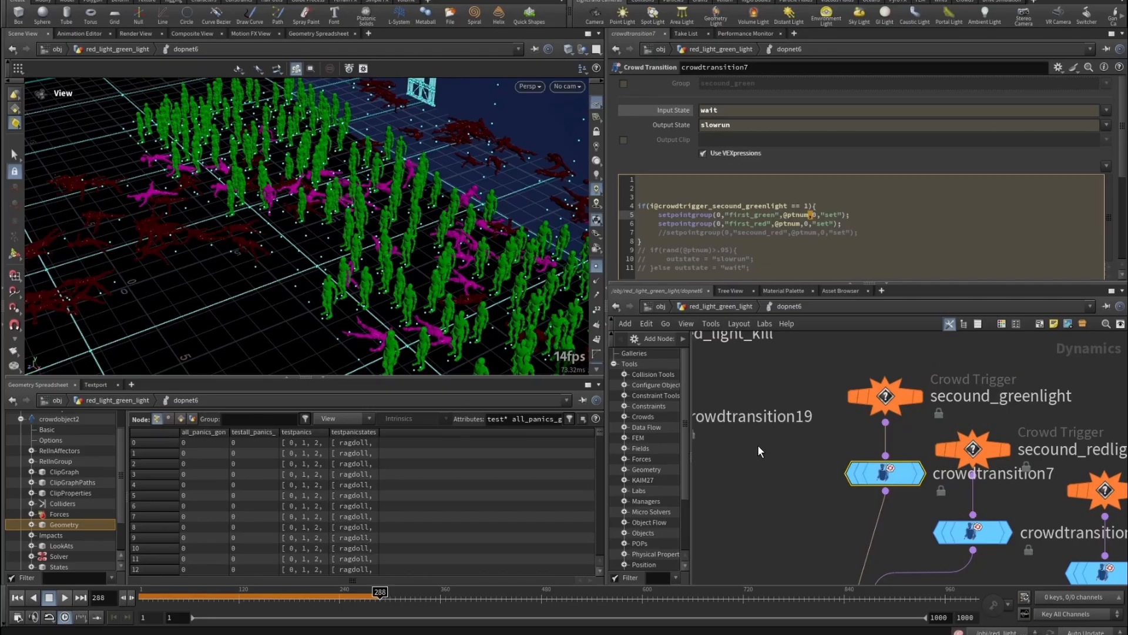
- Review the secound_redlight trigger and crowdtransition21's slowrun input state and secound_wait output state
scroll(801, 461, "down", 4)
left_click_drag(880, 376, 900, 480)
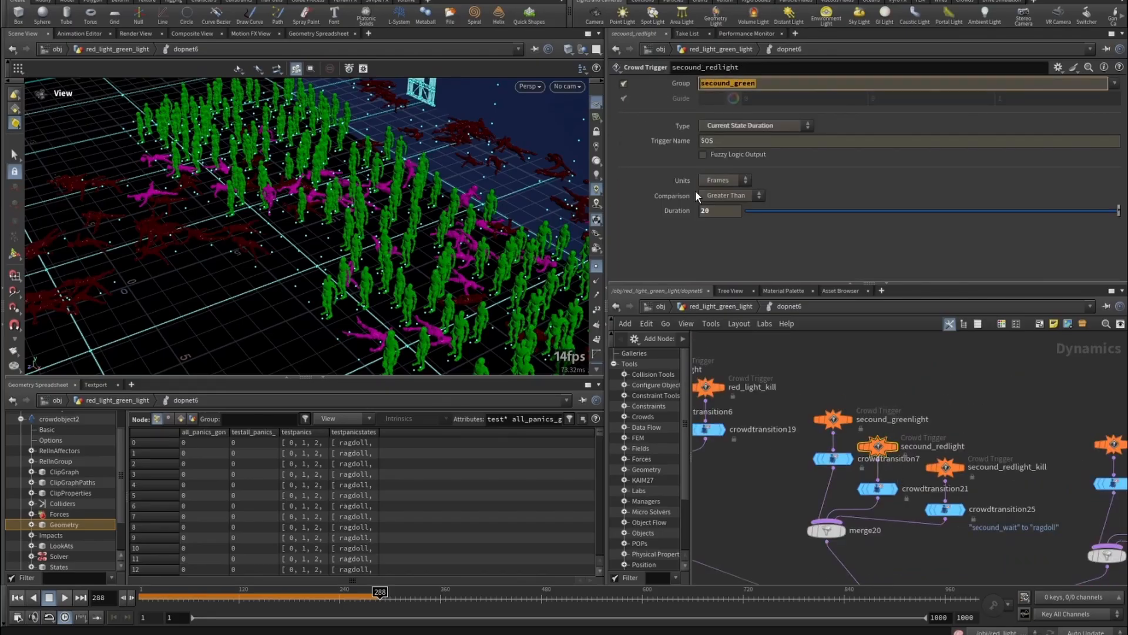
left_click(877, 489)
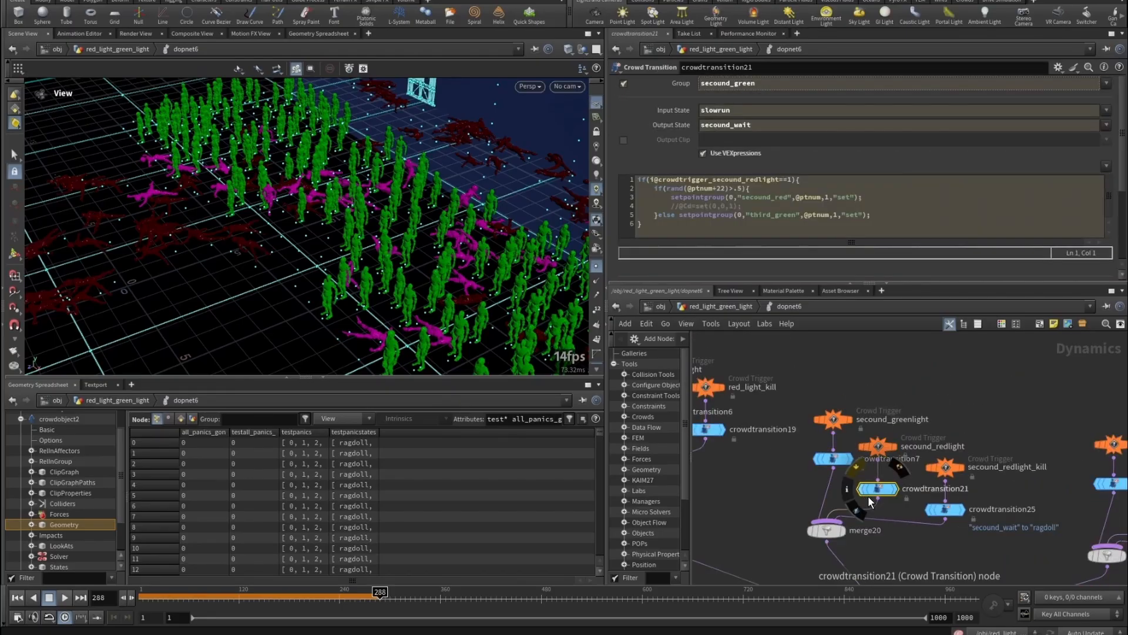
double_click(716, 110)
double_click(769, 125)
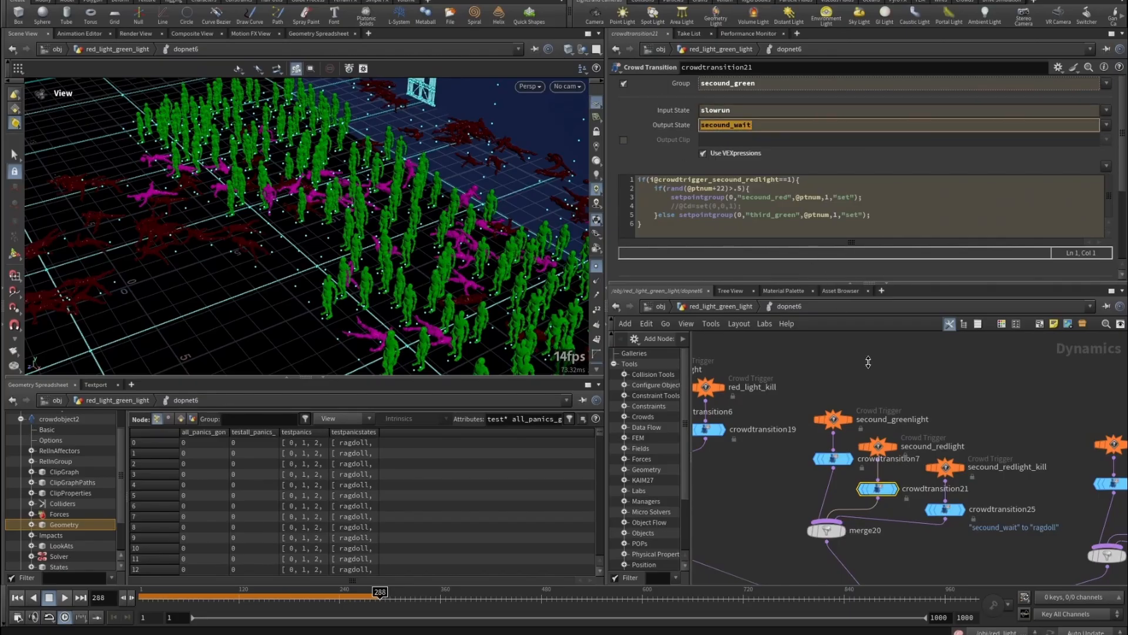
left_click(756, 122)
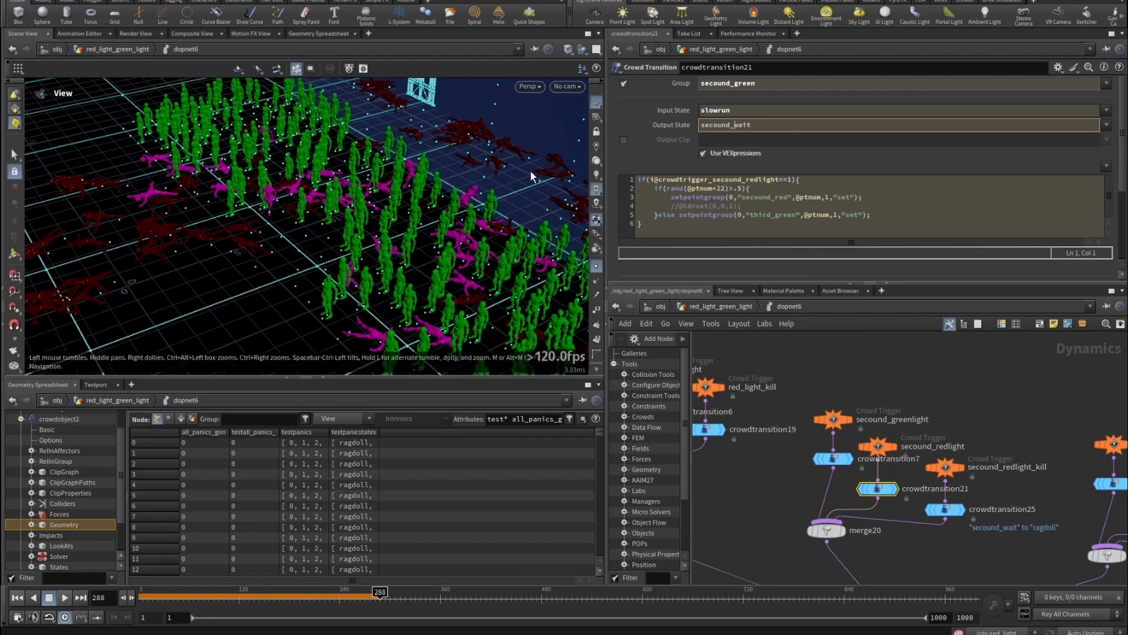
- Examine the setpointgroup lines for secound_red and third_green in crowdtransition21's VEXpression
double_click(710, 123)
left_click_drag(734, 125, 690, 126)
left_click_drag(671, 198, 864, 200)
left_click_drag(680, 218, 814, 218)
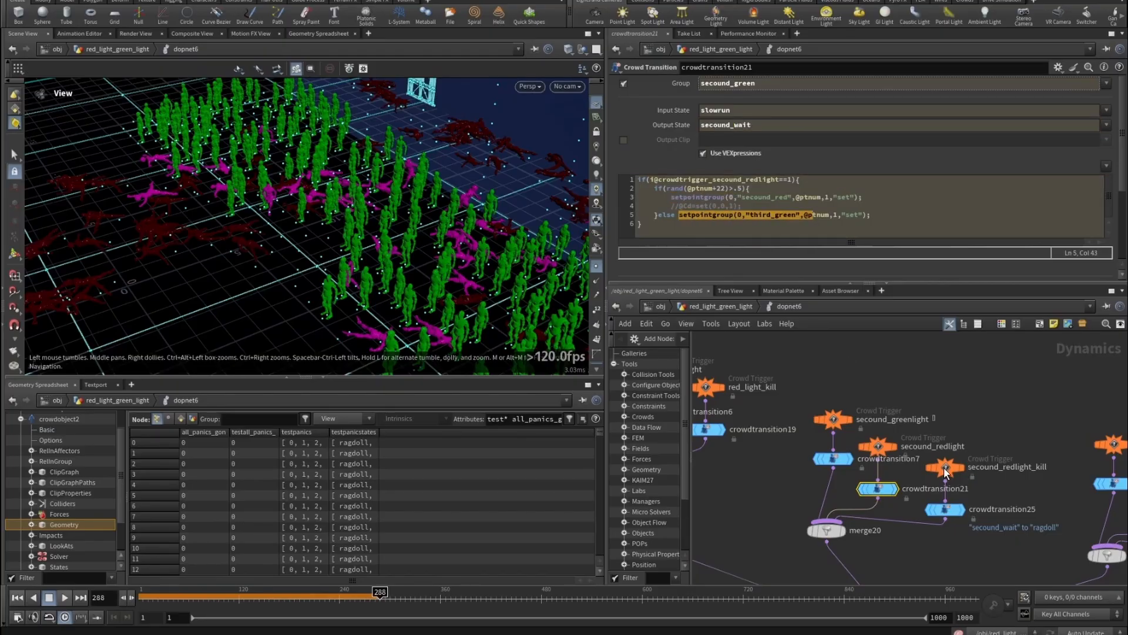
- Inspect the secound_redlight_kill trigger's secound_red group and match it to the group line in crowdtransition21's VEXpression
left_click(944, 467)
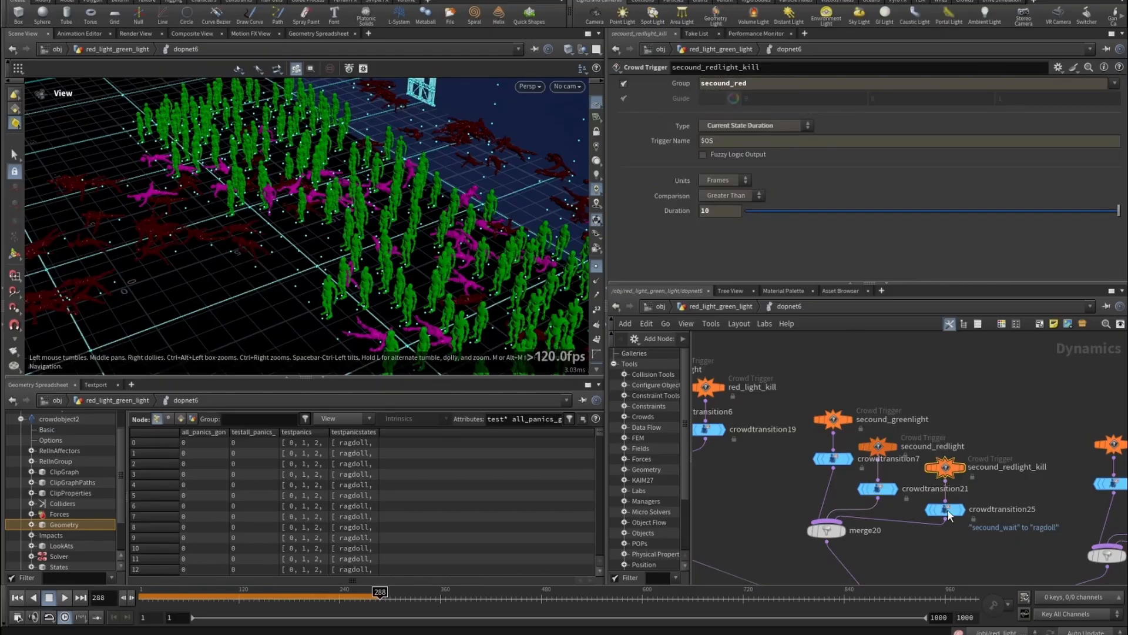
left_click(877, 487)
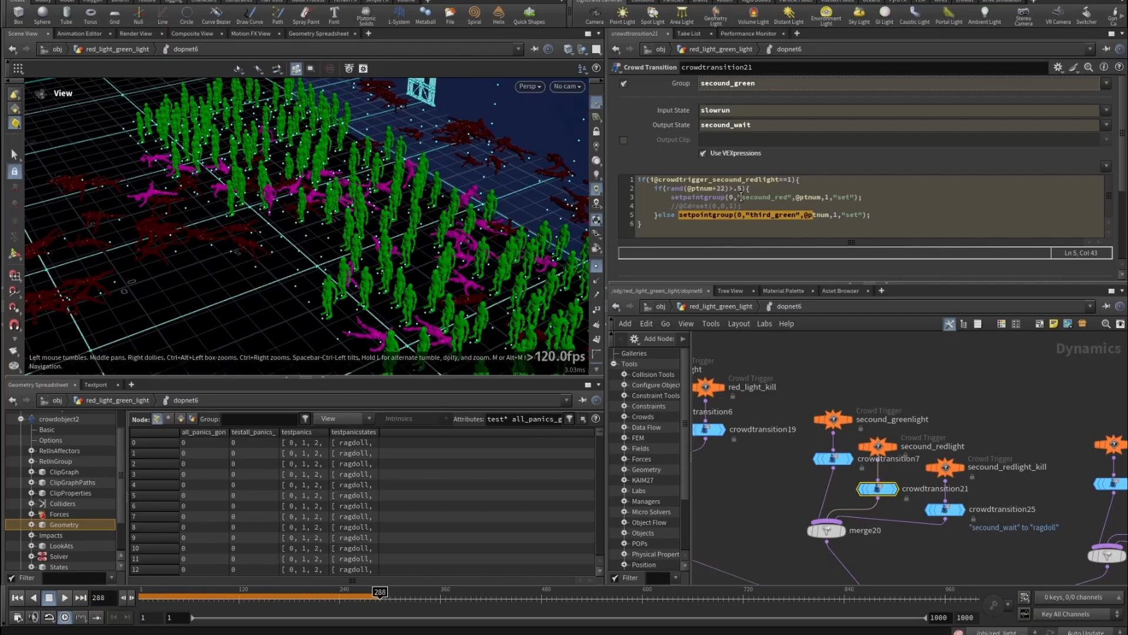
left_click_drag(741, 197, 820, 227)
- Review the third round's nodes: third_greenlight, crowdtransition26, third_redlight and secound_redlight_kill1
middle_click_drag(1006, 489, 774, 455)
left_click(881, 409)
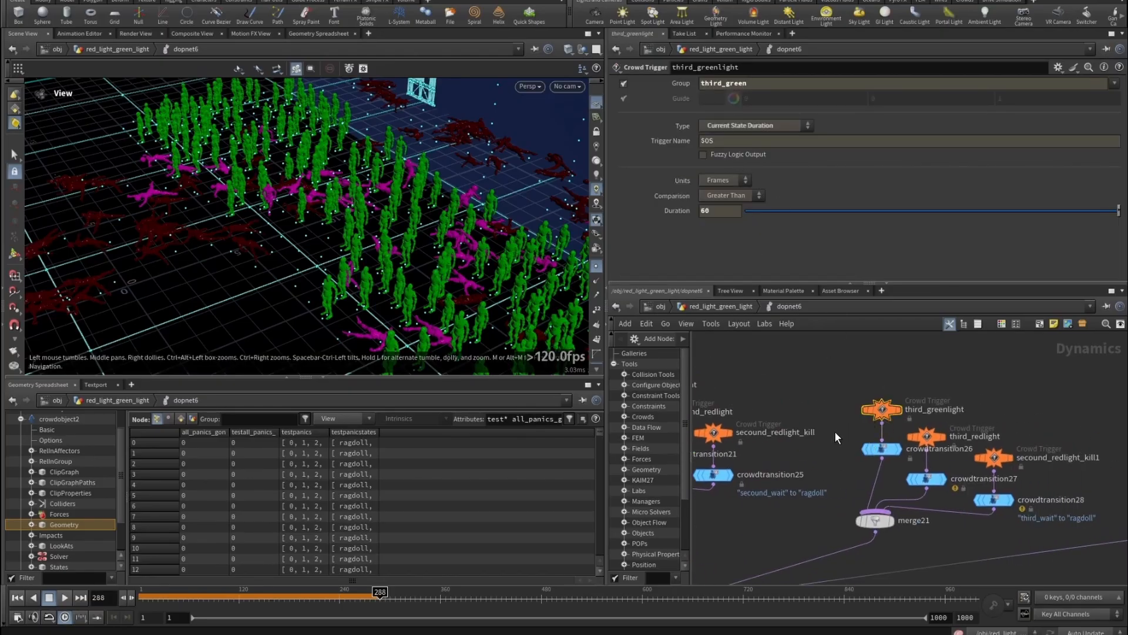
left_click(882, 449)
left_click(927, 437)
left_click(995, 457)
- Undo the accidental node insertion and selection changes around crowdtransition28
left_click(995, 468)
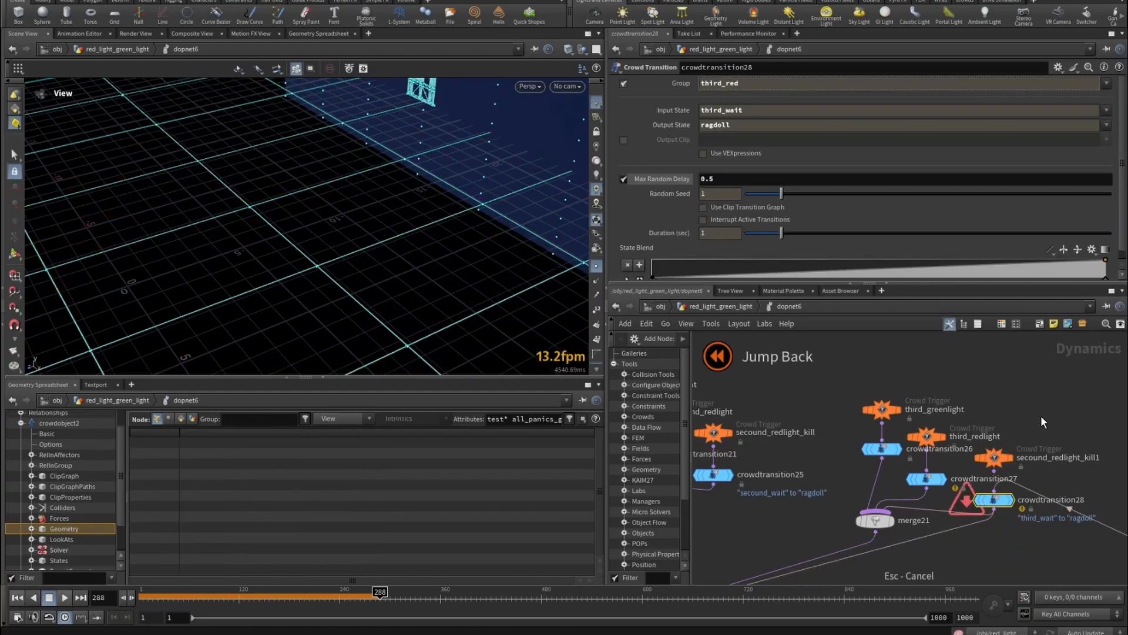
key("ctrl+z")
key("ctrl+z")
key("ctrl+z")
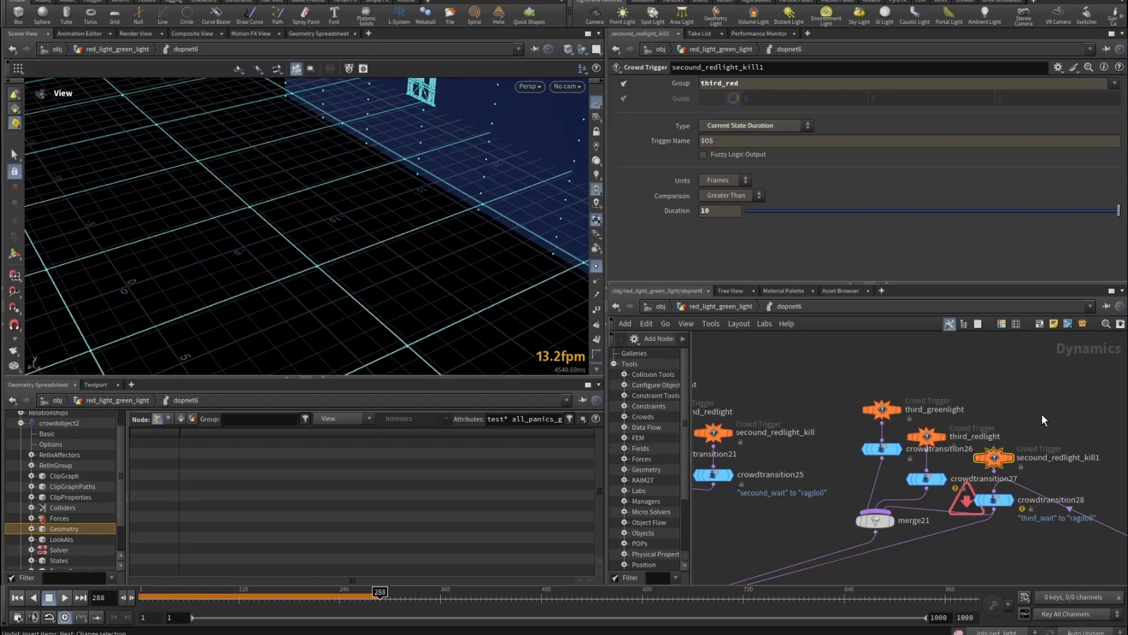
- Review the forth_greenlight trigger's forth_green group and crowdtransition29's third_wait input and injuredrun output states
scroll(940, 458, "down", 4)
scroll(924, 414, "up", 5)
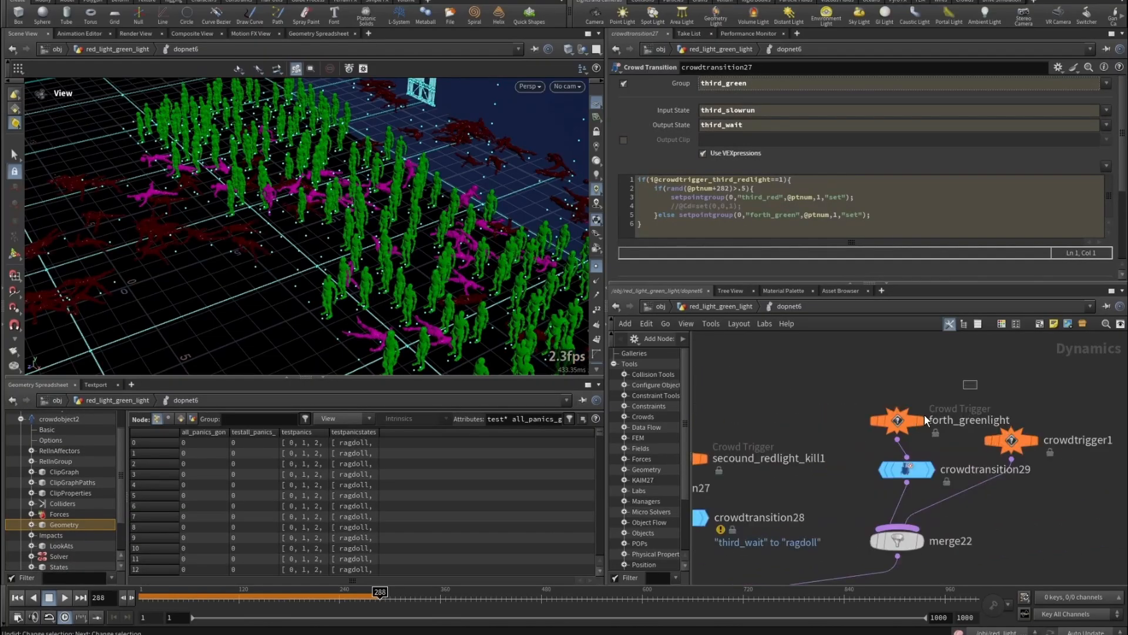
left_click(899, 420)
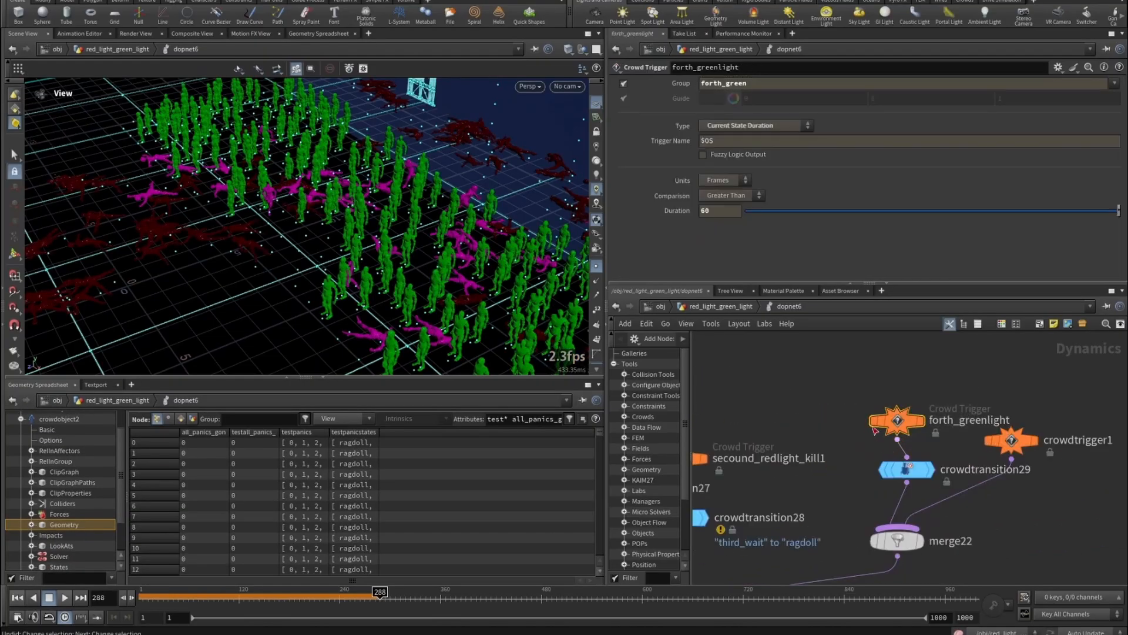
double_click(743, 84)
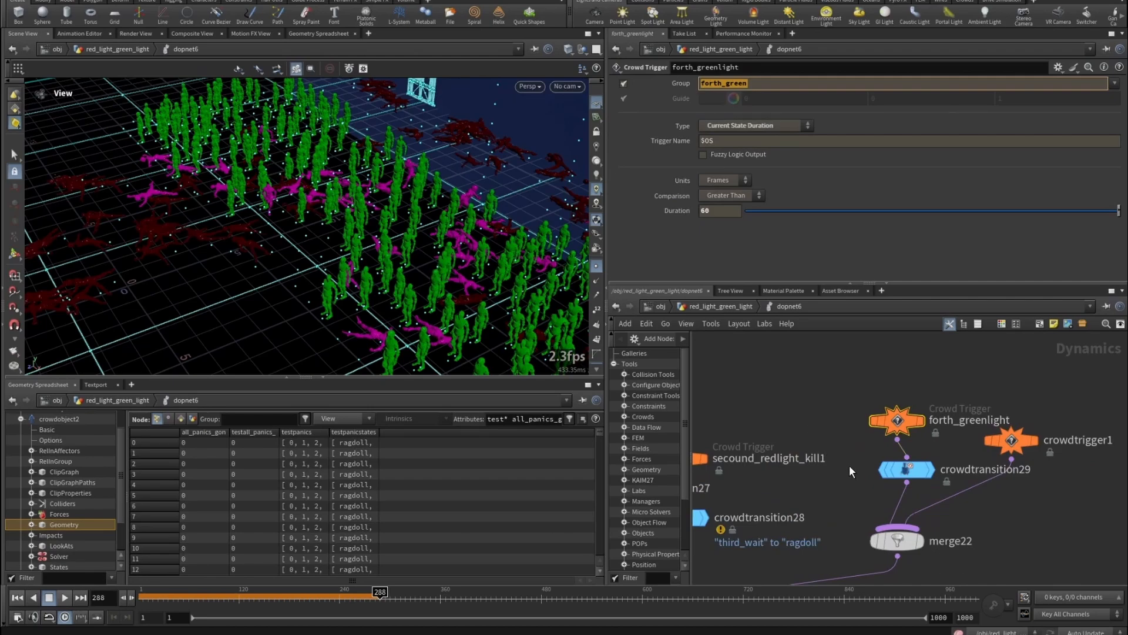
left_click(907, 469)
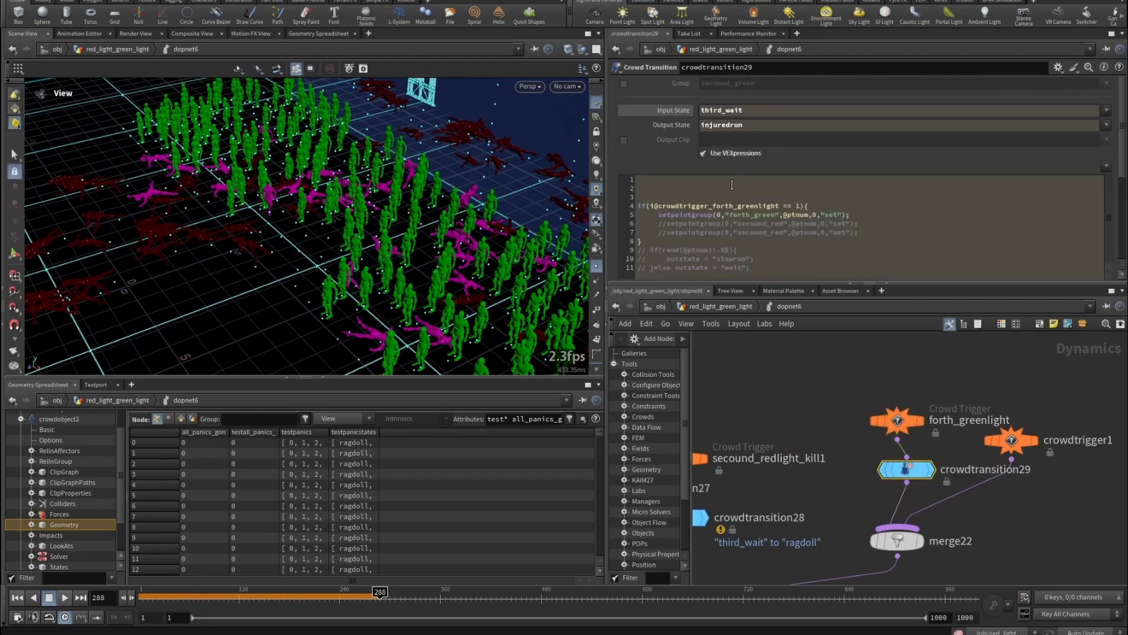
double_click(760, 125)
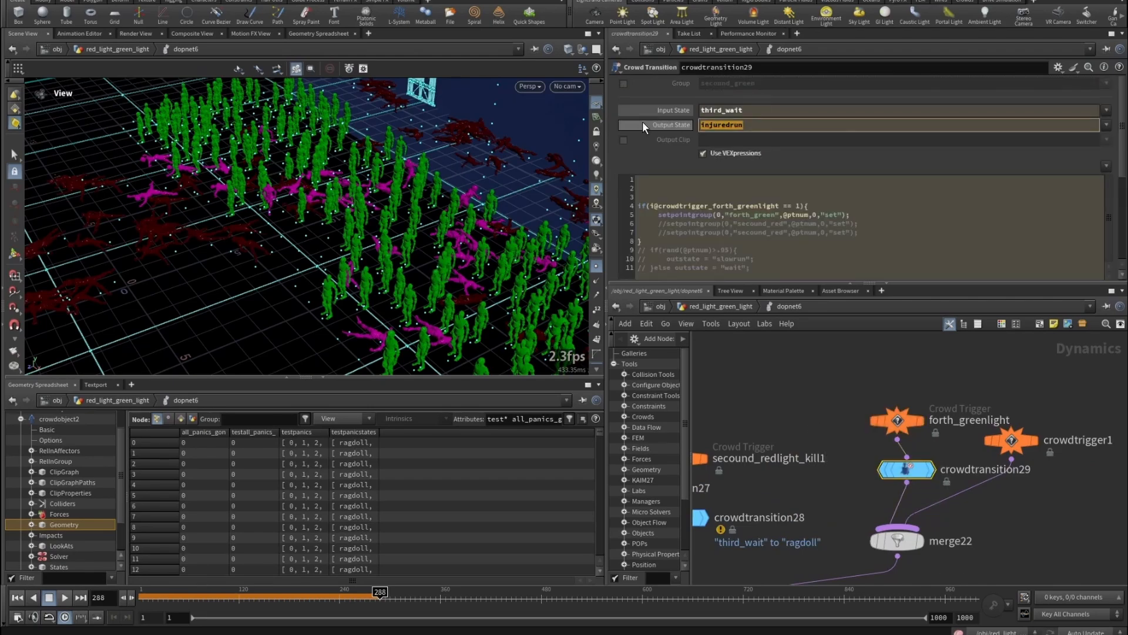
- Play the crowd simulation from frame 288 to frame 450, inspecting crowdtrigger1's VEXpression meanwhile
left_click(1031, 394)
key("Up")
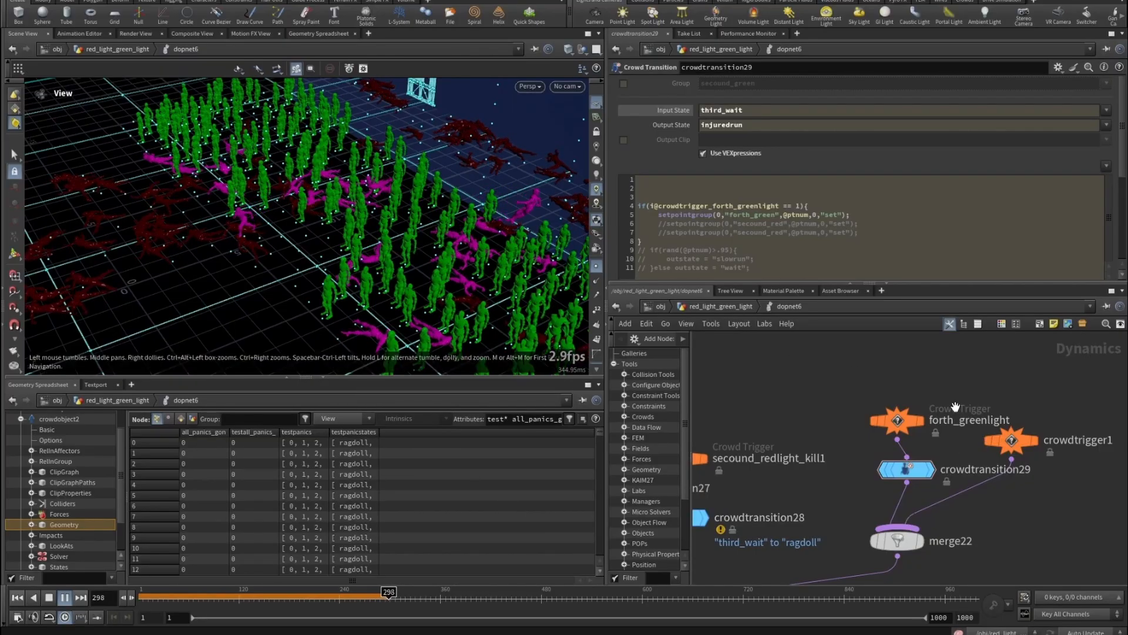
left_click(1027, 443)
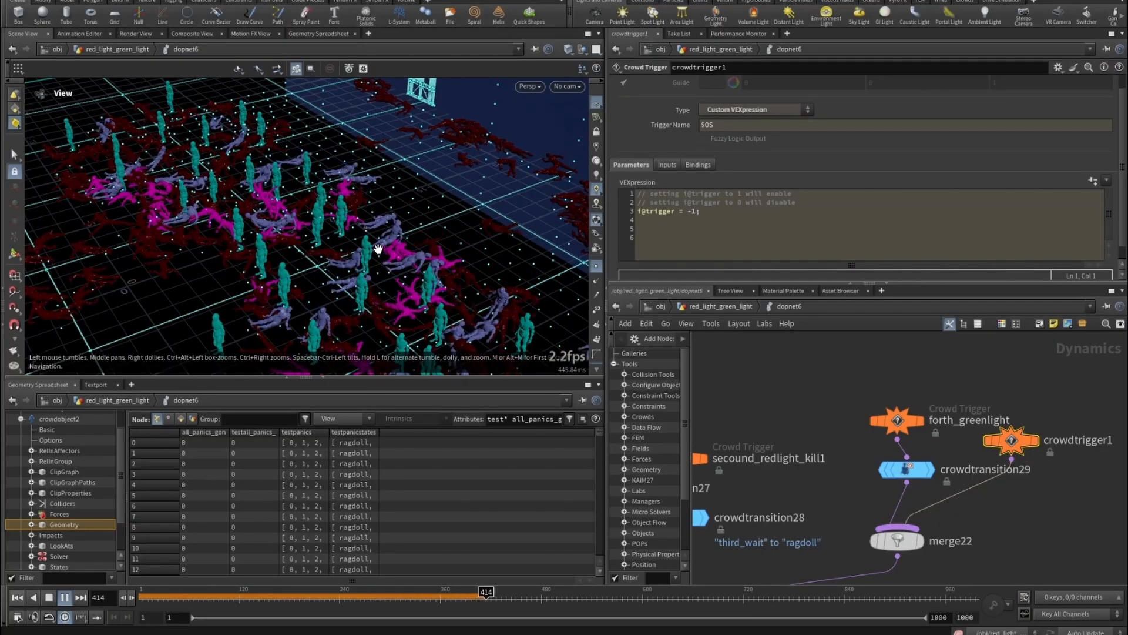
left_click(66, 596)
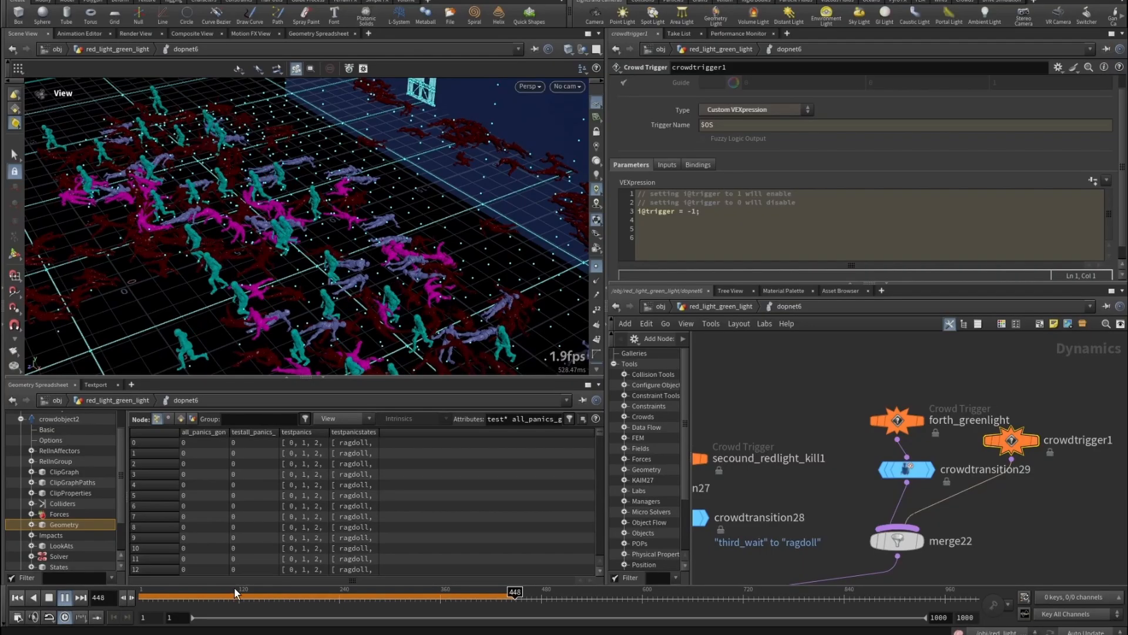
- Display the colour_state node in the red_light_green_light network, with the viewport pinned and the update mode set to Auto Update
key("u")
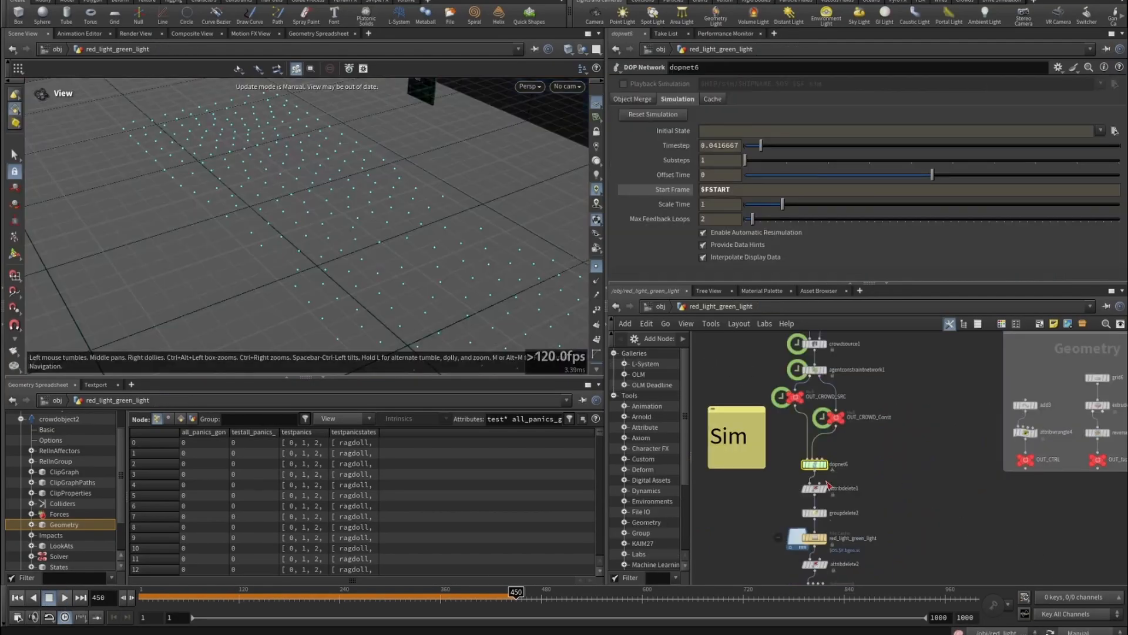
middle_click_drag(858, 536, 869, 468)
left_click(836, 519)
left_click(534, 50)
left_click(1084, 632)
left_click(1084, 604)
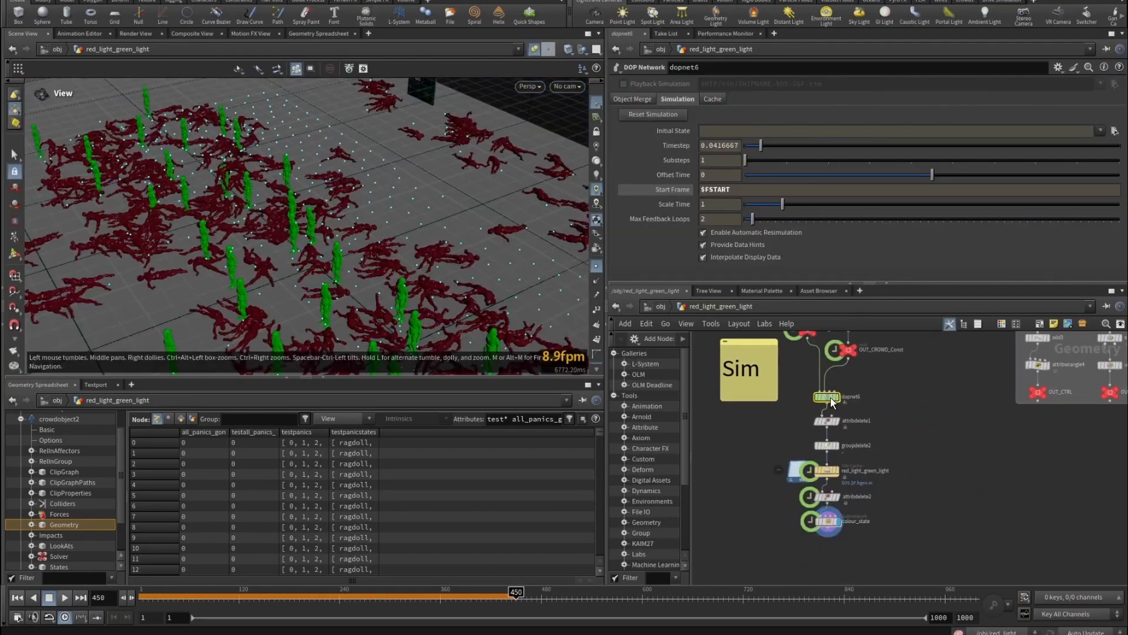
- Reopen dopnet6 and scrub the cached crowd to frame 721, viewing the agents running towards the doll
double_click(826, 396)
left_click_drag(376, 224, 385, 260)
left_click_drag(541, 599, 588, 598)
left_click_drag(347, 254, 412, 255)
left_click_drag(608, 598, 744, 601)
left_click_drag(234, 206, 376, 191)
scroll(883, 463, "down", 8)
middle_click_drag(884, 465, 901, 465)
scroll(761, 433, "up", 8)
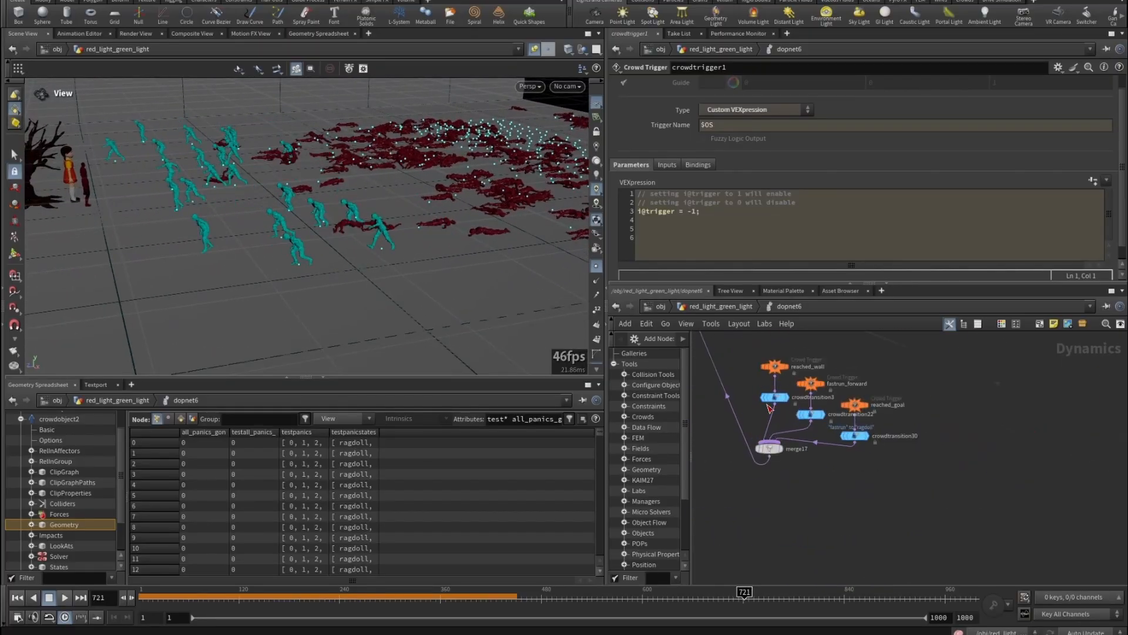
left_click(924, 498)
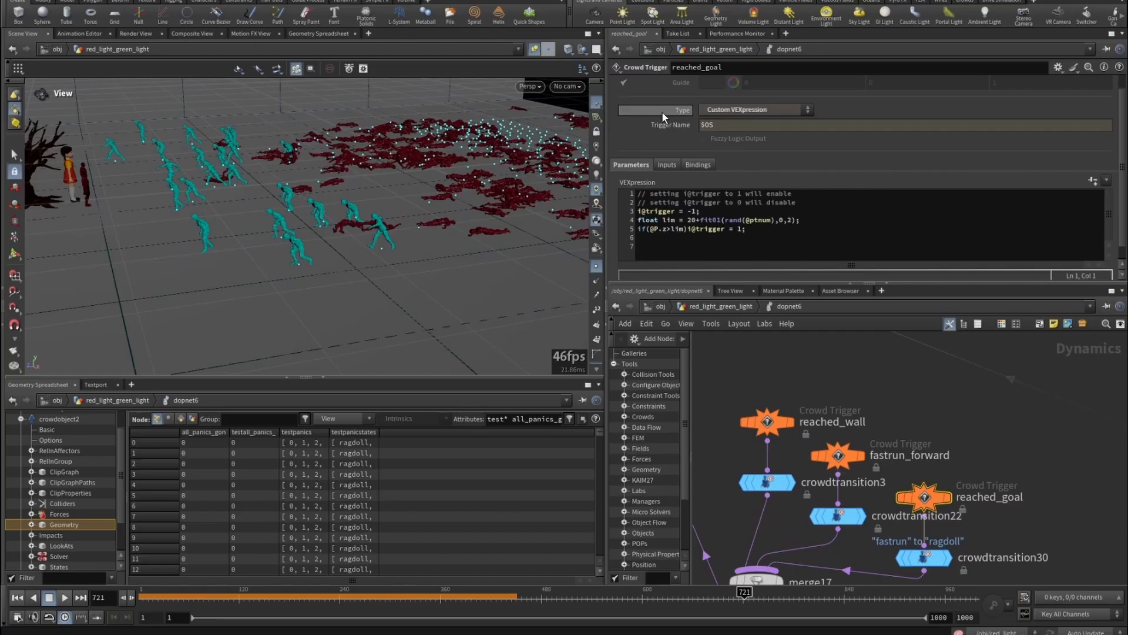
left_click(639, 221)
left_click_drag(640, 221, 742, 221)
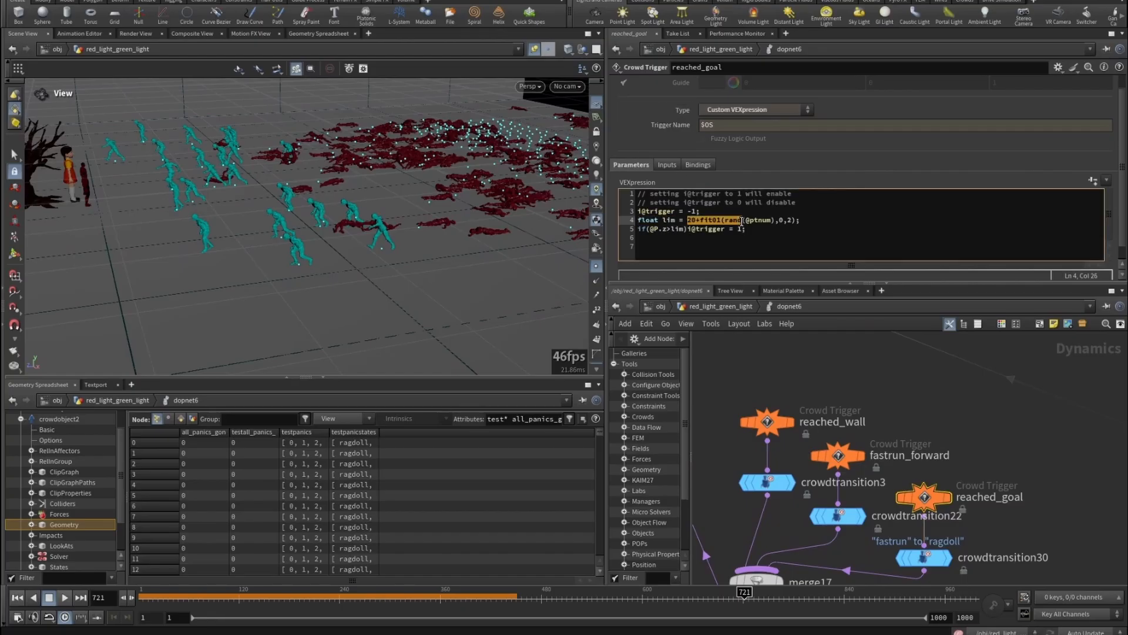
left_click(694, 221)
- Examine the @P.z>lim condition and the i@trigger = 1 assignment in reached_goal's VEXpression
left_click_drag(638, 229, 681, 234)
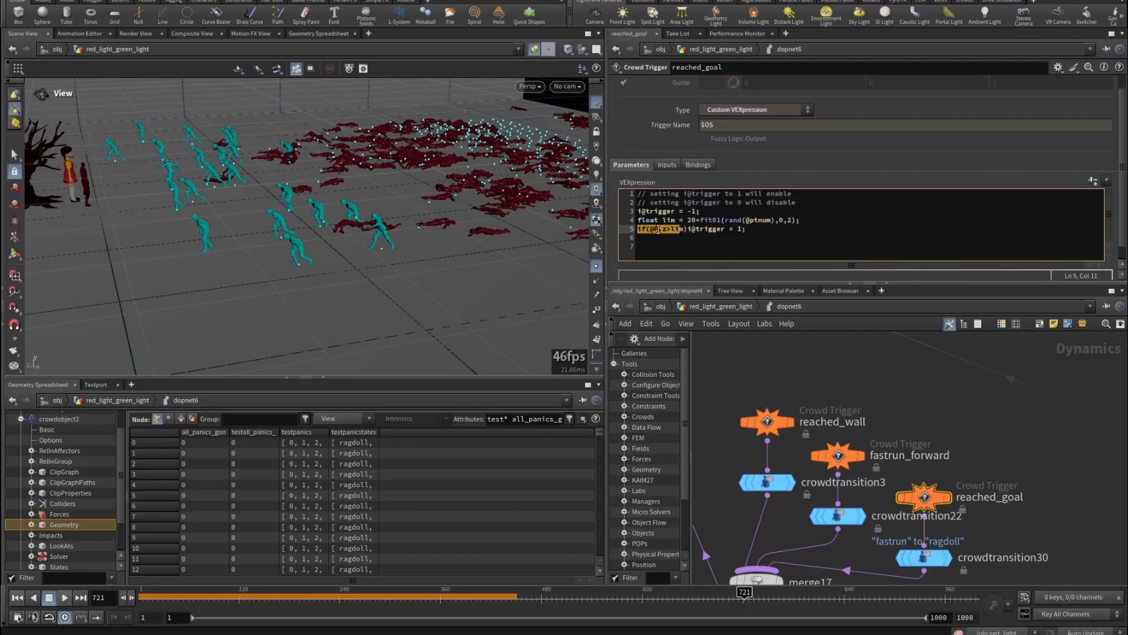
left_click(659, 229)
left_click_drag(684, 229, 746, 230)
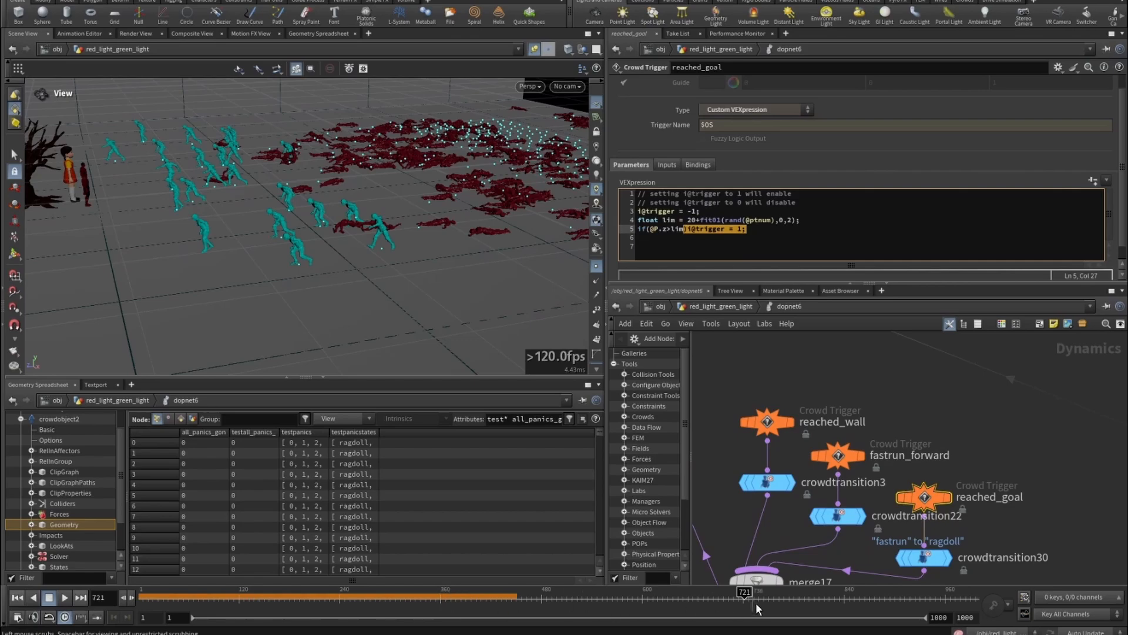
- Review crowdtransition30's injuredrun input state and the tired and crouching outstate lines in its VEXpression
middle_click_drag(1007, 515, 1004, 482)
left_click_drag(1010, 495, 879, 556)
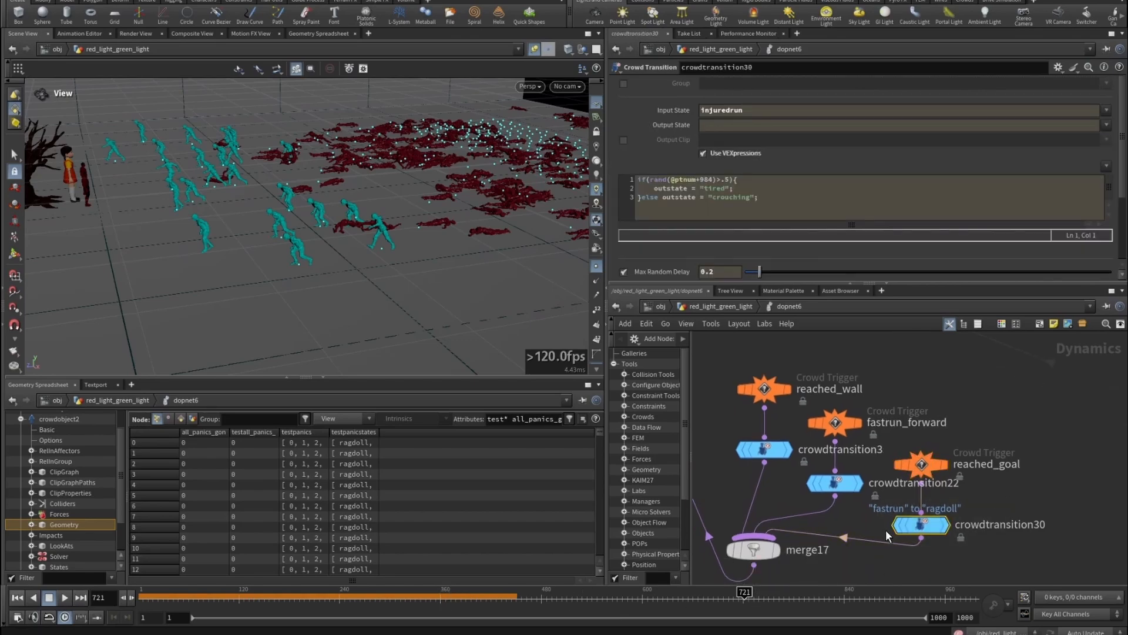
double_click(769, 111)
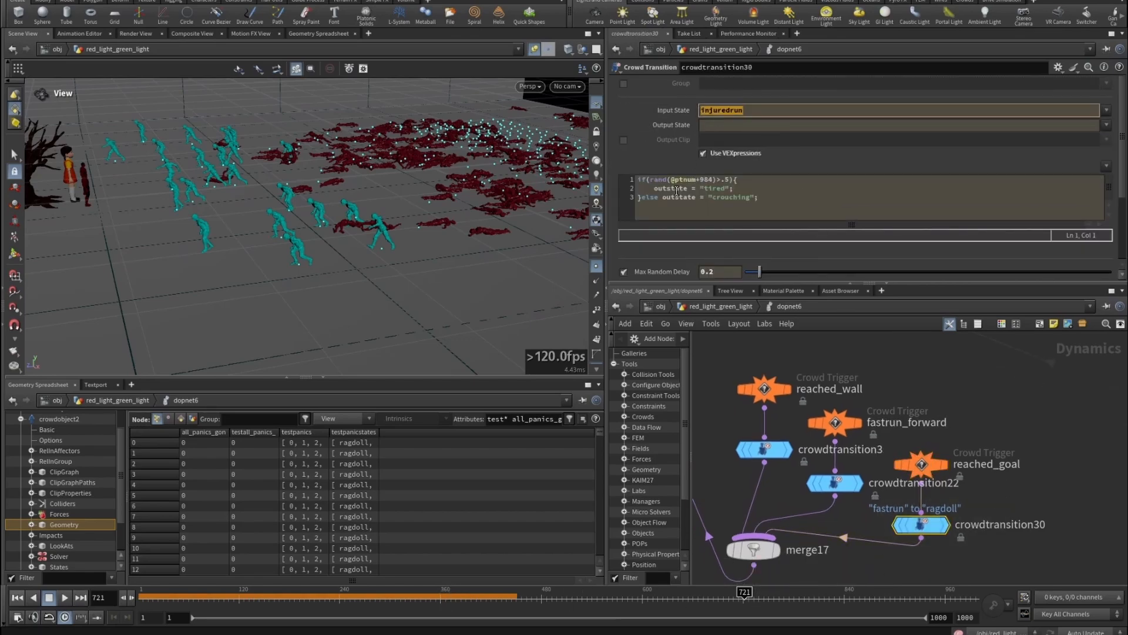
left_click_drag(653, 188, 757, 197)
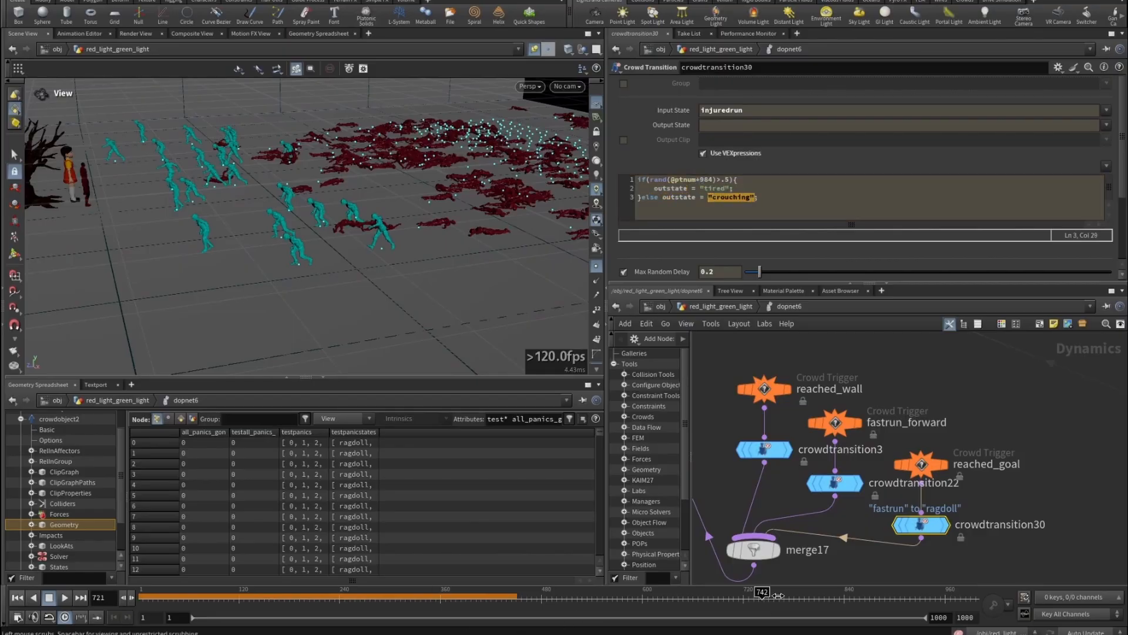
- Scrub to frame 821 and inspect up close the agents arriving beside the doll and tree
left_click_drag(777, 595, 830, 596)
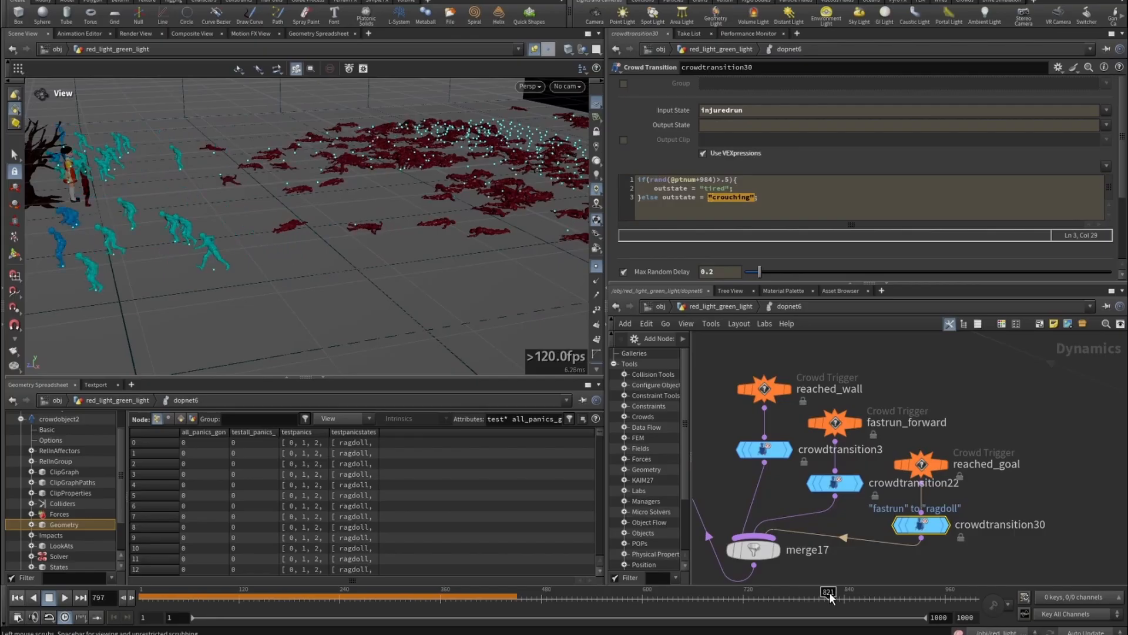
middle_click_drag(124, 259, 188, 251)
right_click_drag(188, 251, 286, 197)
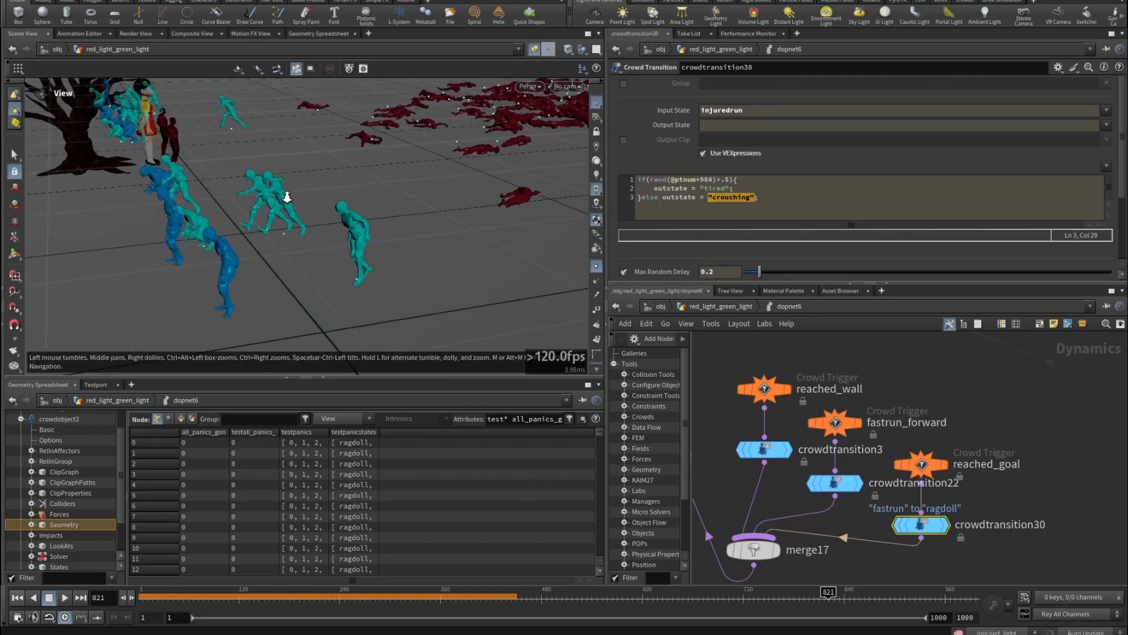
left_click_drag(229, 284, 222, 277)
- Go to frame 210 and frame the whole crowd in the viewport, with the wider dopnet6 network in view
scroll(949, 430, "down", 6)
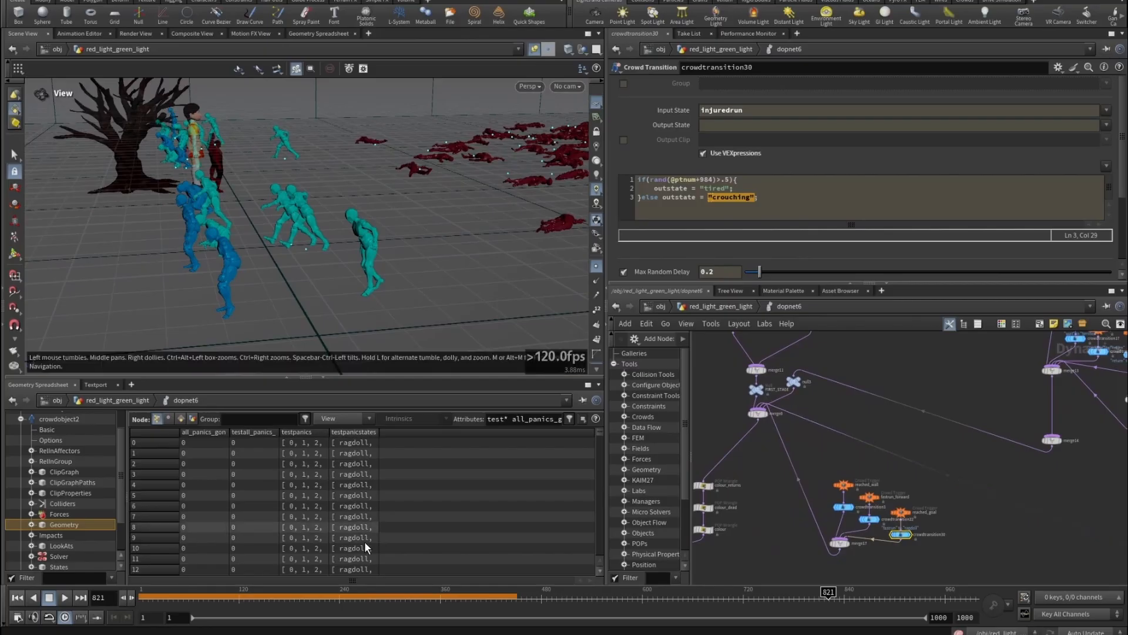
left_click(314, 595)
middle_click_drag(430, 207, 287, 224)
key("space+f")
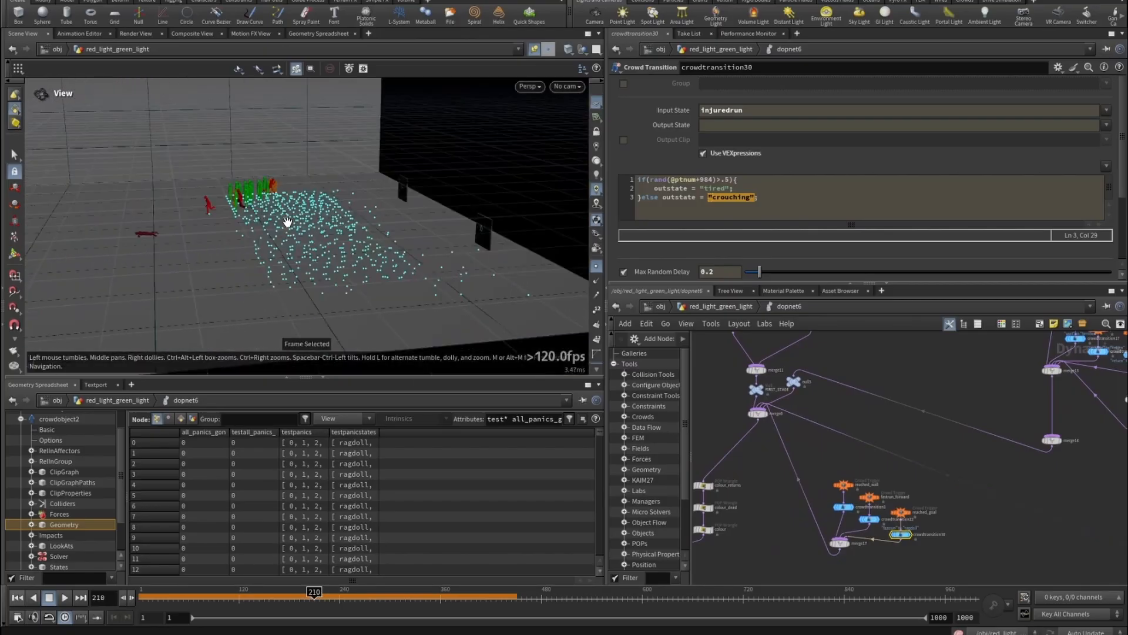
- Inspect the running agents near the doors at frame 210 and show the settings of crowdtransition3 under reached_wall
right_click_drag(311, 219, 365, 234)
left_click_drag(365, 234, 348, 260)
right_click_drag(414, 259, 463, 236)
scroll(870, 502, "up", 6)
scroll(839, 420, "down", 5)
left_click(816, 459)
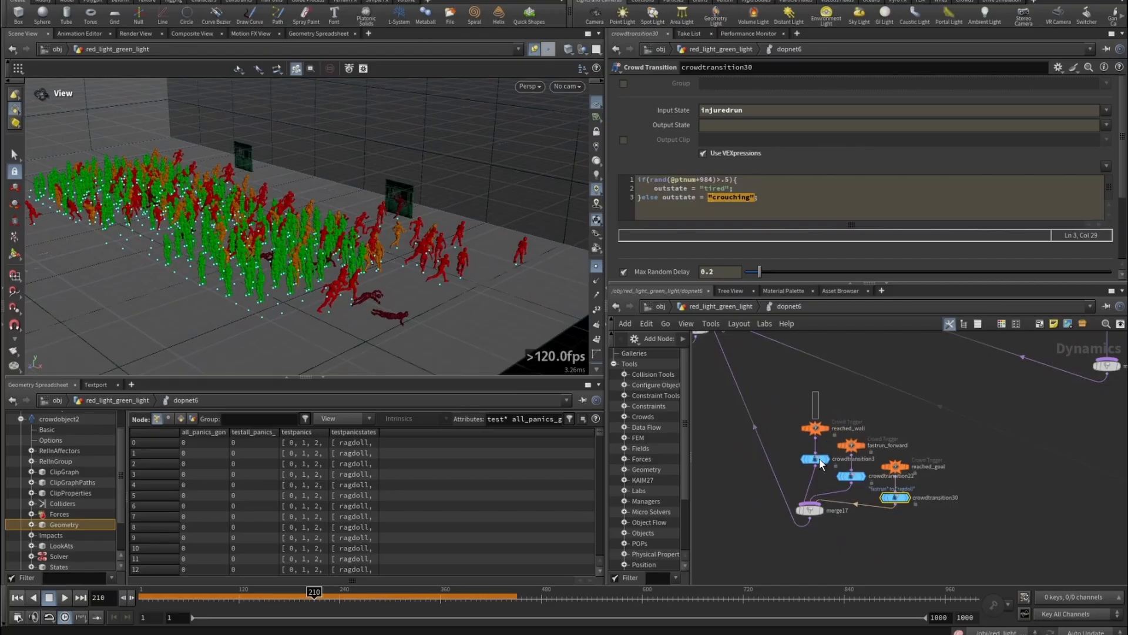
scroll(851, 445, "up", 5)
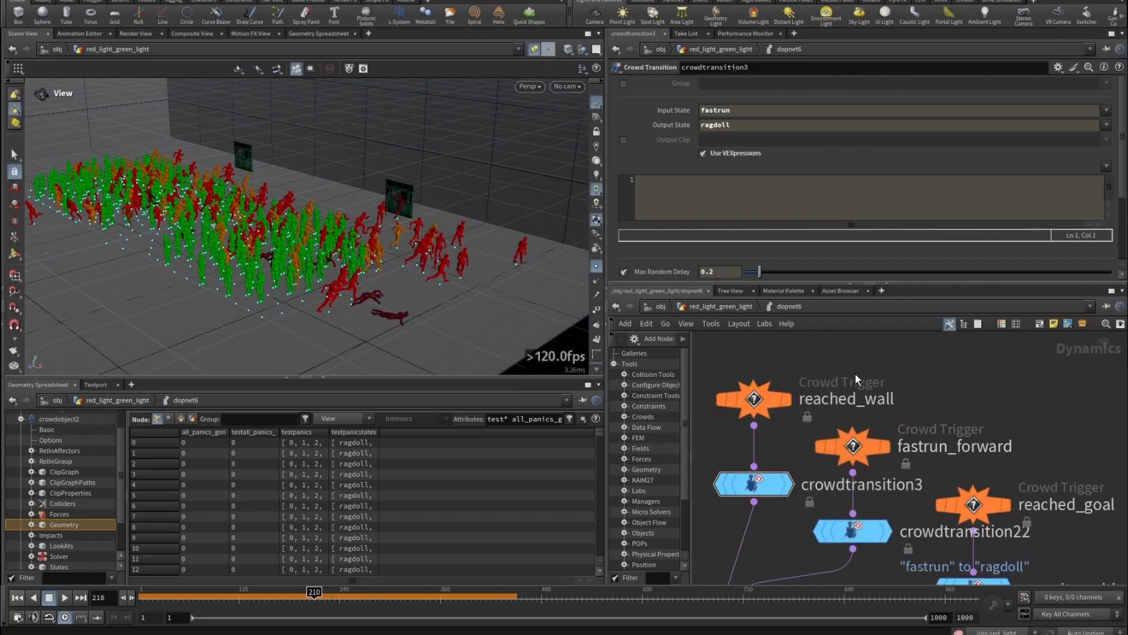
- Examine the random lim value in reached_wall's VEXpression against the crowd's position near the wall
middle_click_drag(855, 372, 896, 379)
left_click(775, 424)
left_click_drag(406, 227, 364, 232)
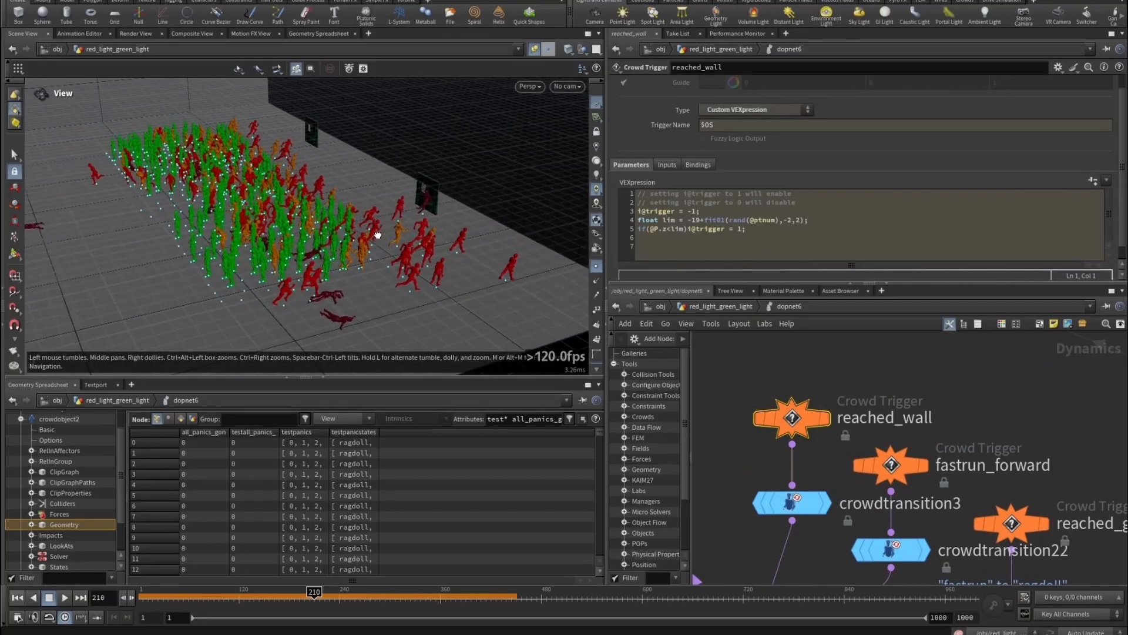
left_click_drag(458, 256, 410, 277)
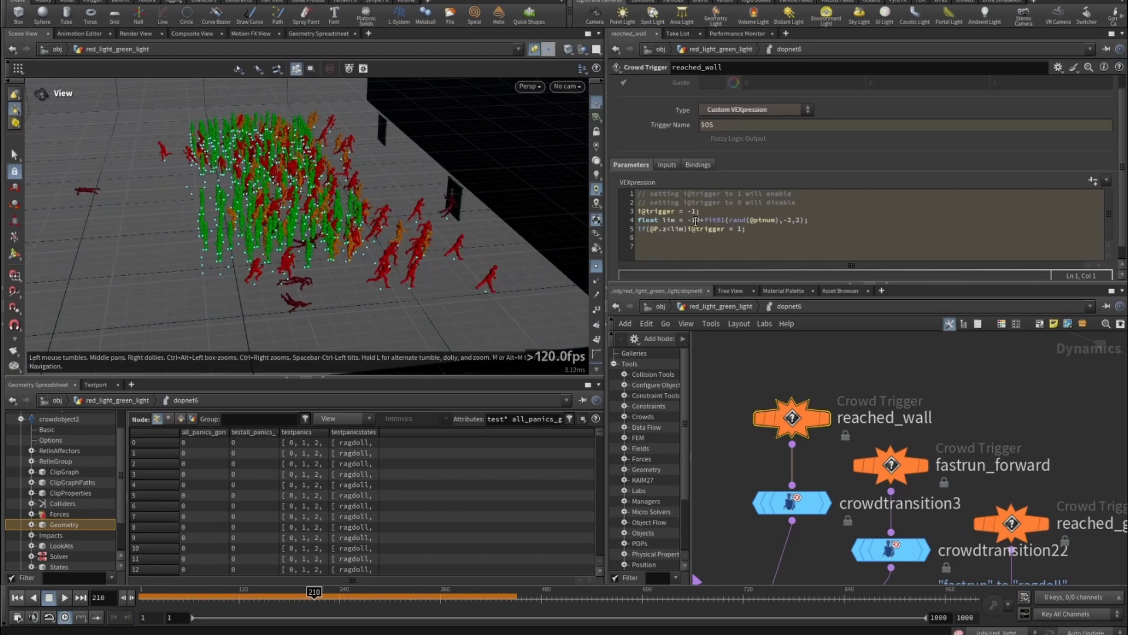
left_click_drag(689, 220, 728, 218)
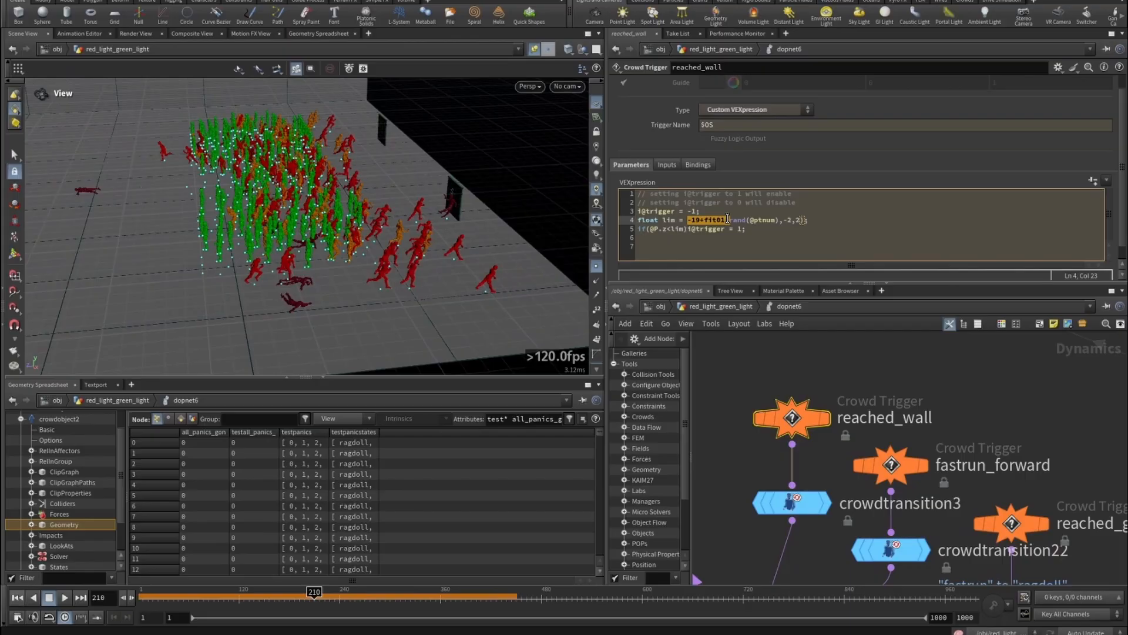
left_click(690, 219)
- Review crowdtransition3's fastrun to ragdoll transition while checking the agents near the doors at frames 241, 264 and 378
left_click(340, 597)
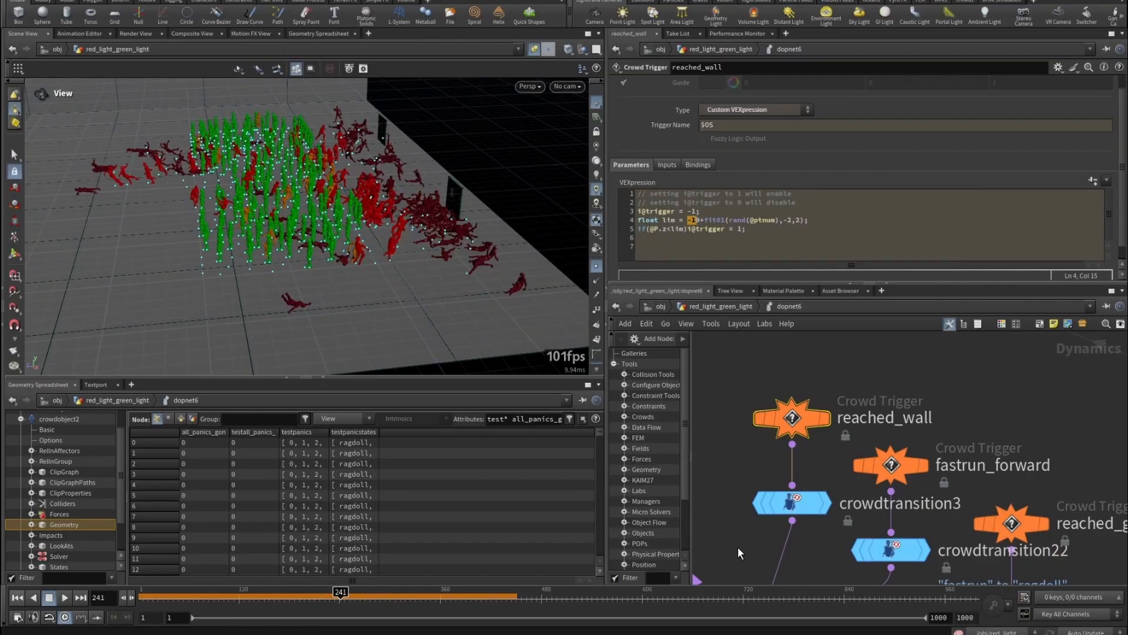
left_click(805, 500)
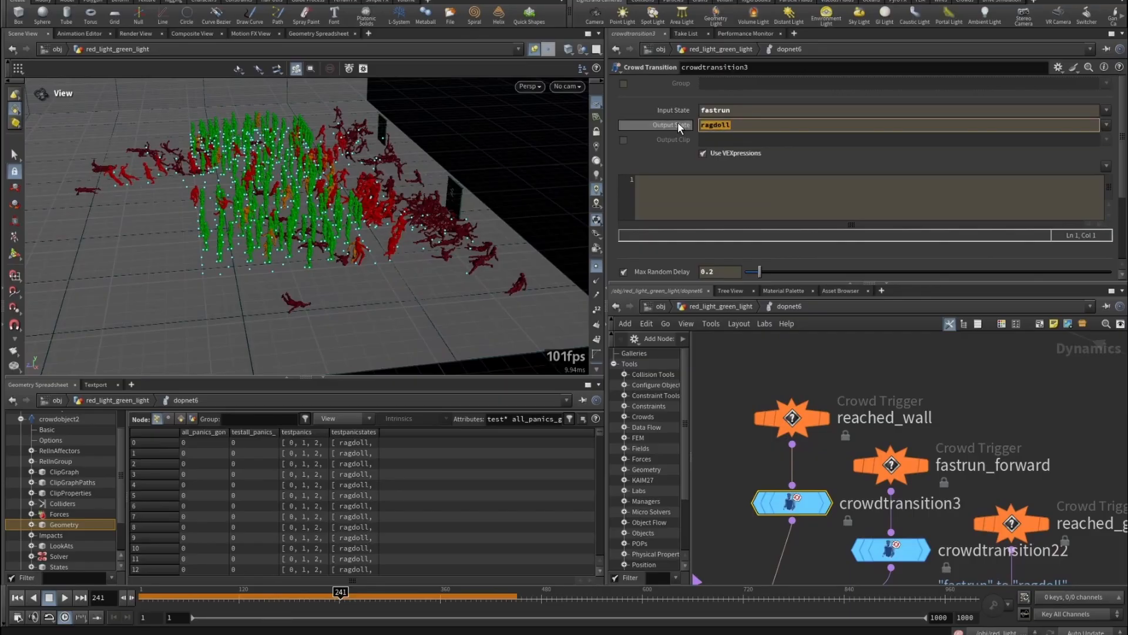
left_click(360, 597)
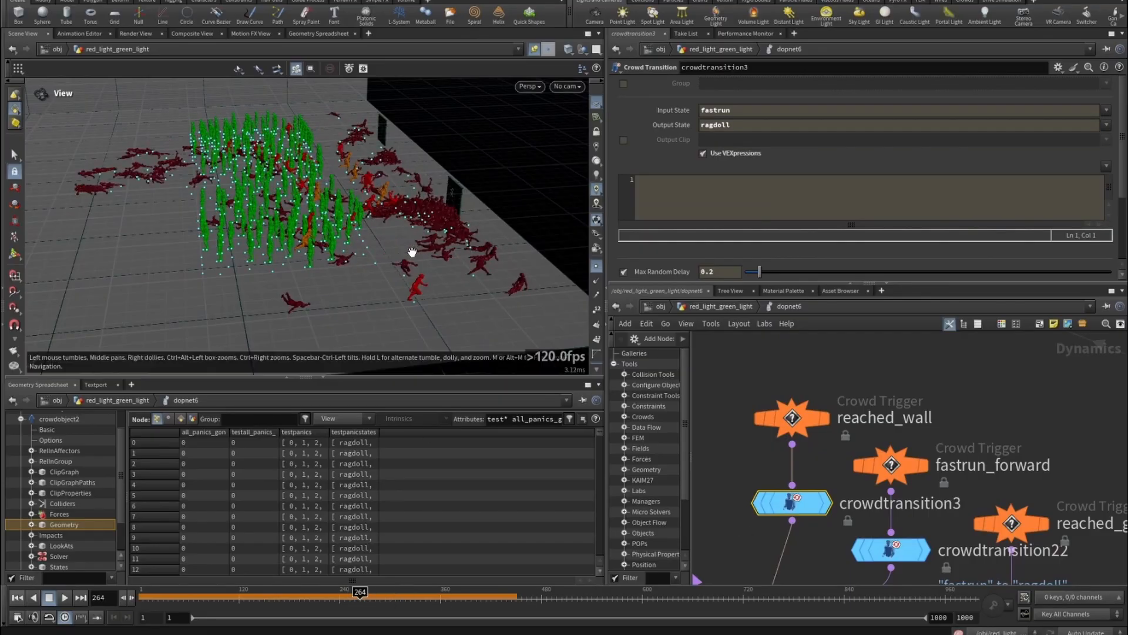
left_click_drag(410, 253, 429, 311)
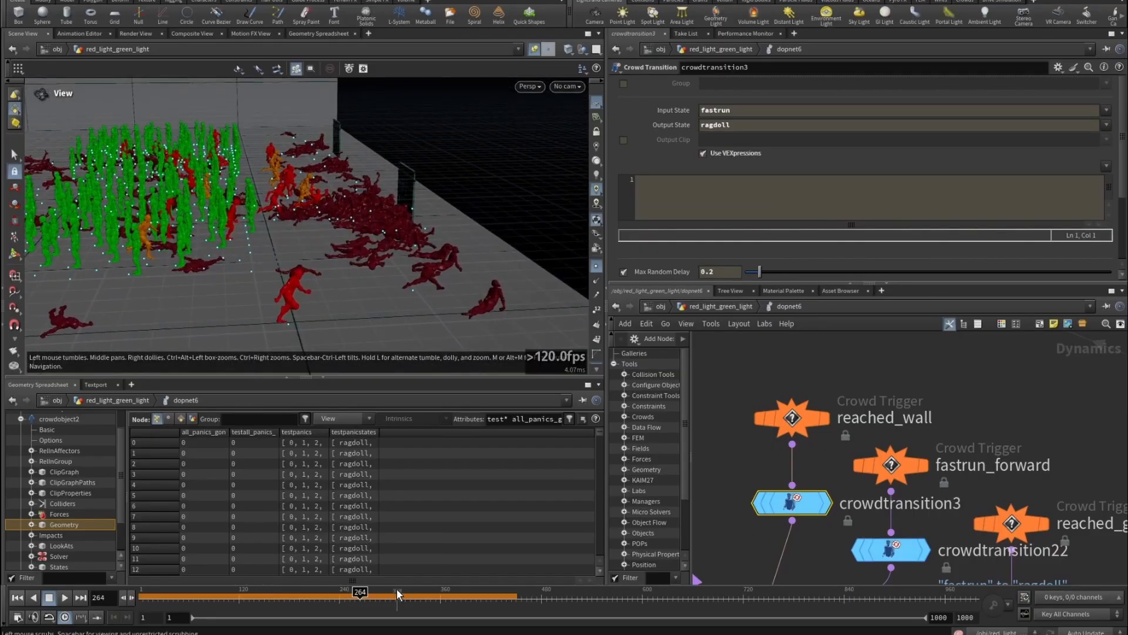
left_click_drag(410, 595, 463, 602)
left_click_drag(221, 227, 335, 217)
middle_click_drag(335, 216, 333, 217)
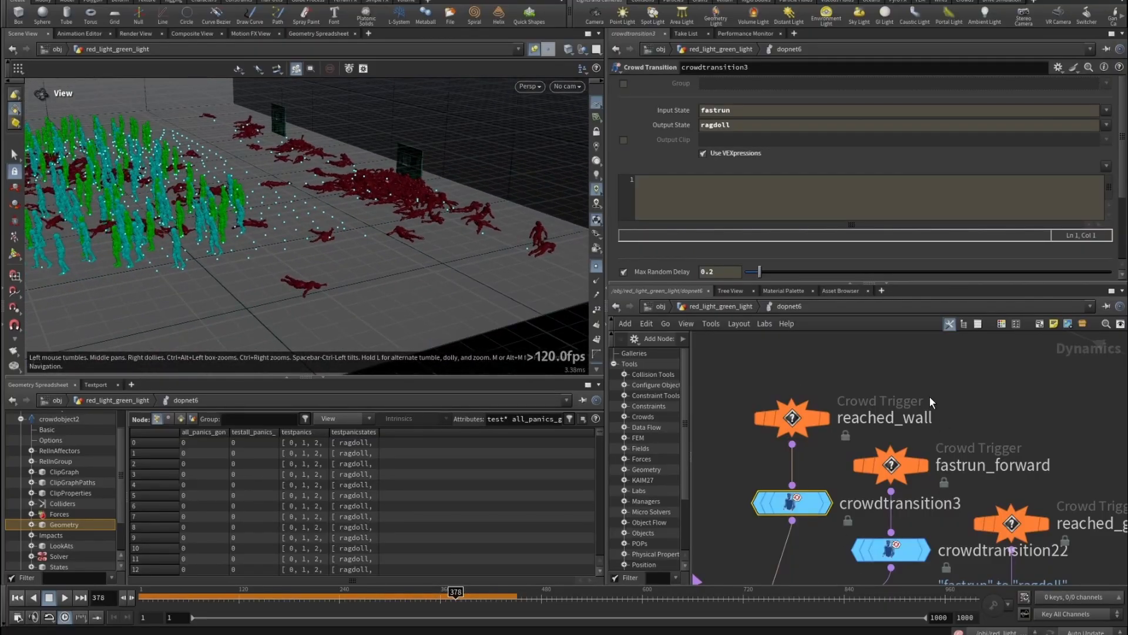
- Examine fastrun_forward's stream_fastrun group, the available groups, and the lim condition in its VEXpression
left_click(892, 464)
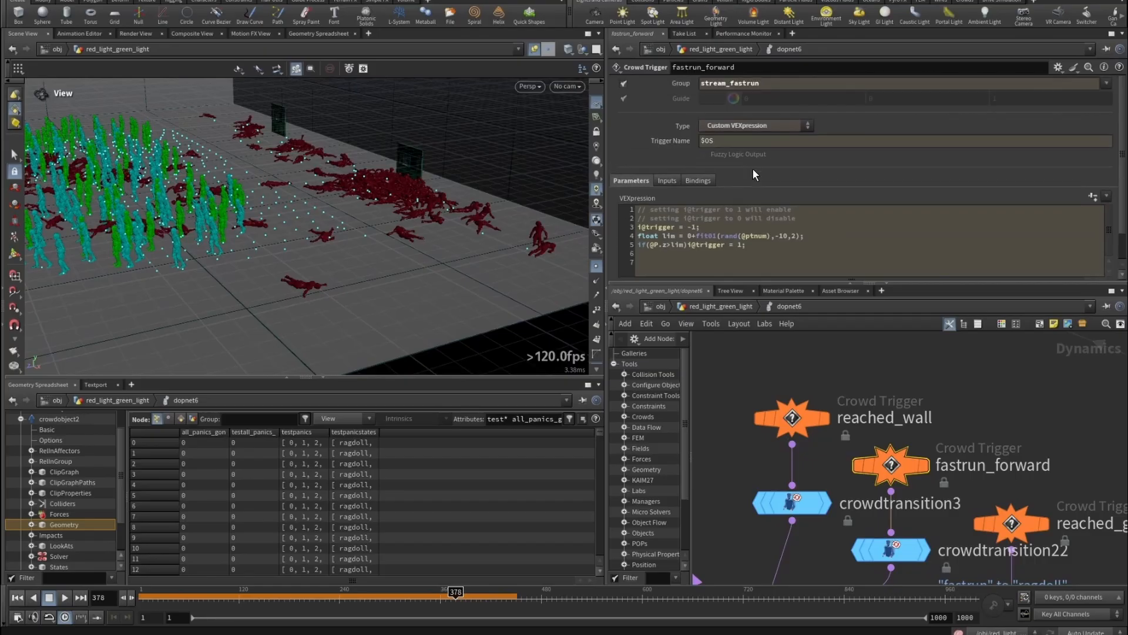
double_click(745, 84)
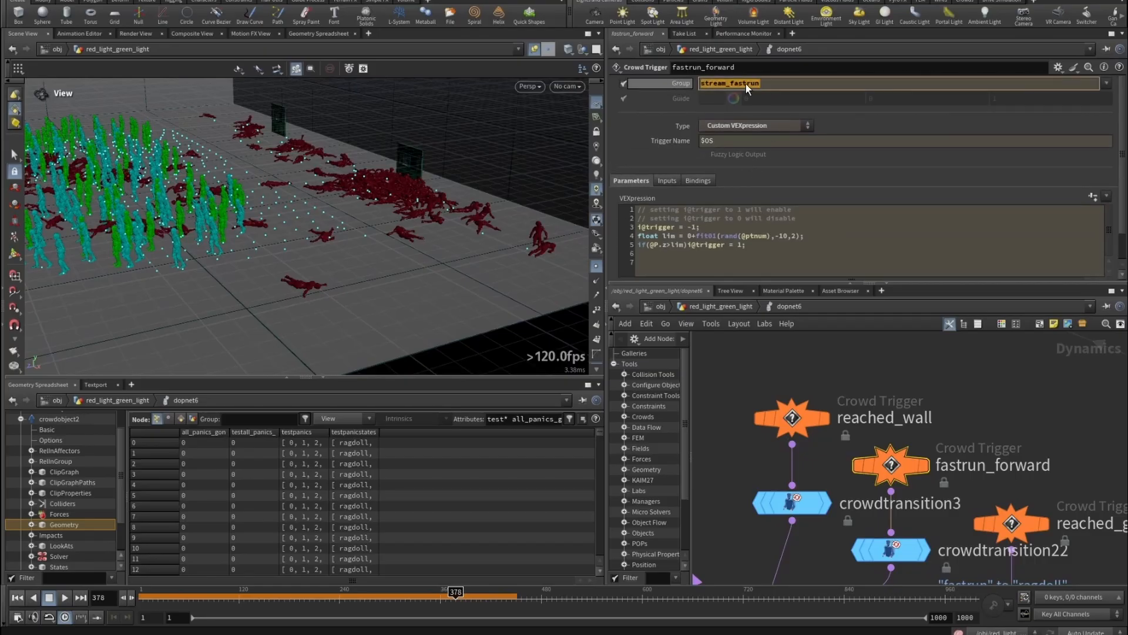
left_click(738, 86)
left_click(1108, 85)
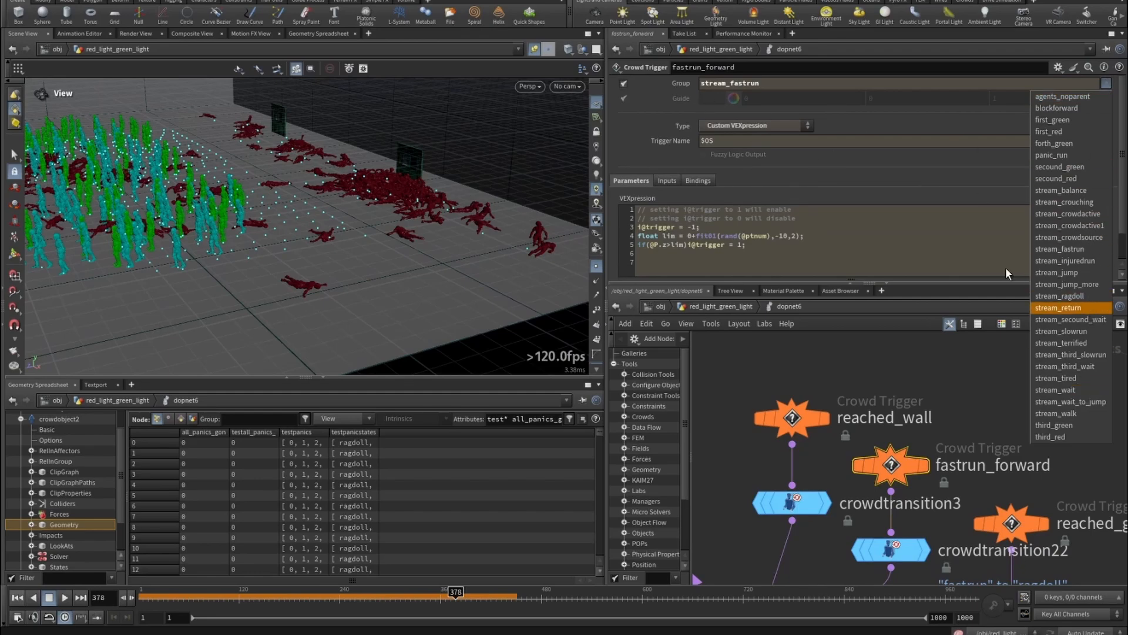
left_click(672, 103)
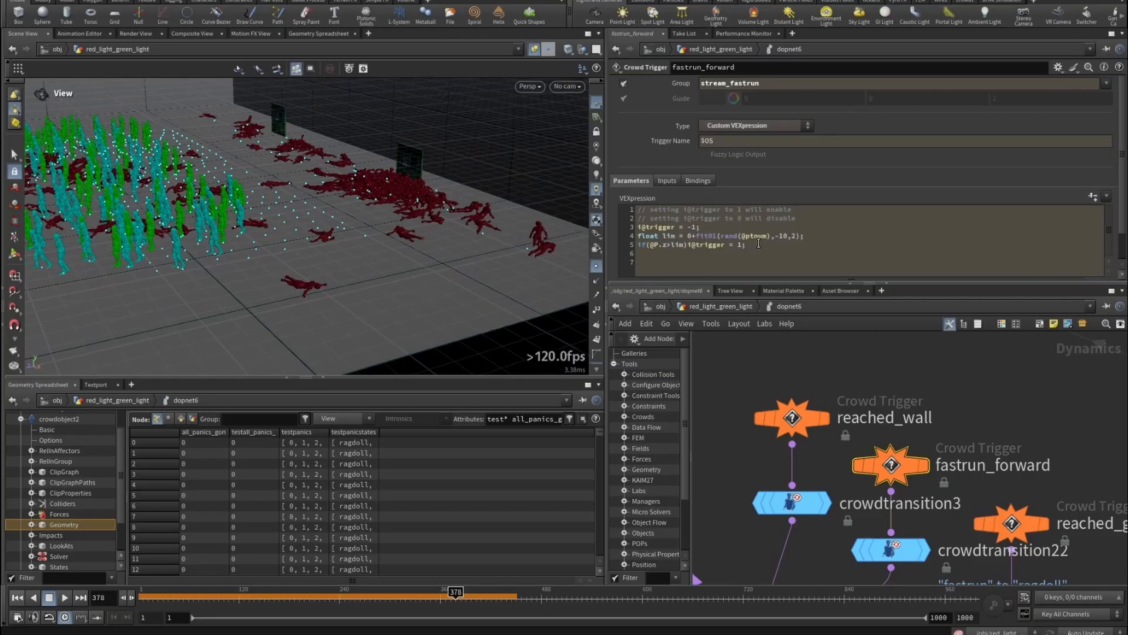
left_click_drag(764, 247, 707, 236)
- Review crowdtransition22's states, then select the three goal and wall triggers with their transitions and merge17
left_click(895, 554)
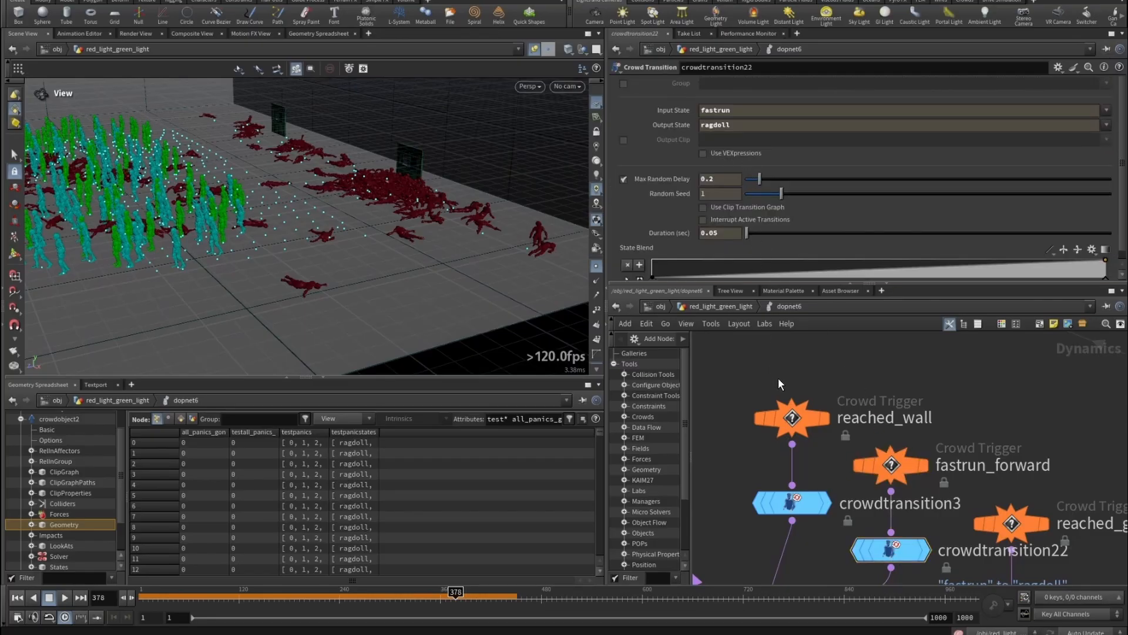
scroll(795, 428, "down", 5)
left_click_drag(764, 366, 898, 489)
scroll(824, 484, "down", 3)
key("f")
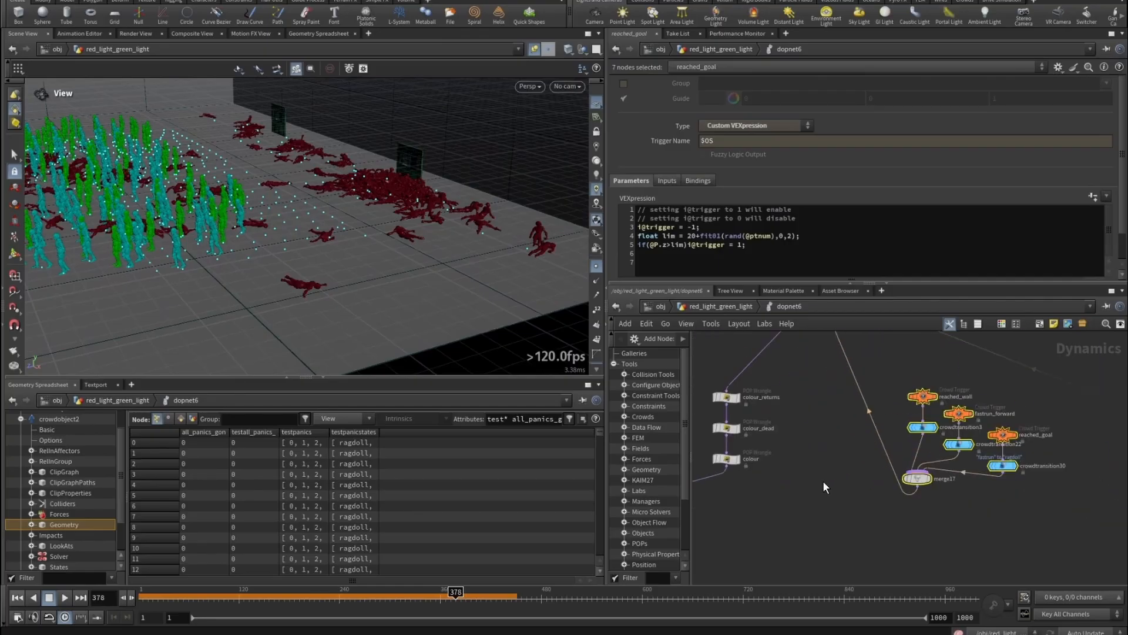
- Go through the colour_returns, colour_dead and colour POP Wrangles and view the colour node's VEXpression
middle_click_drag(817, 435, 884, 470)
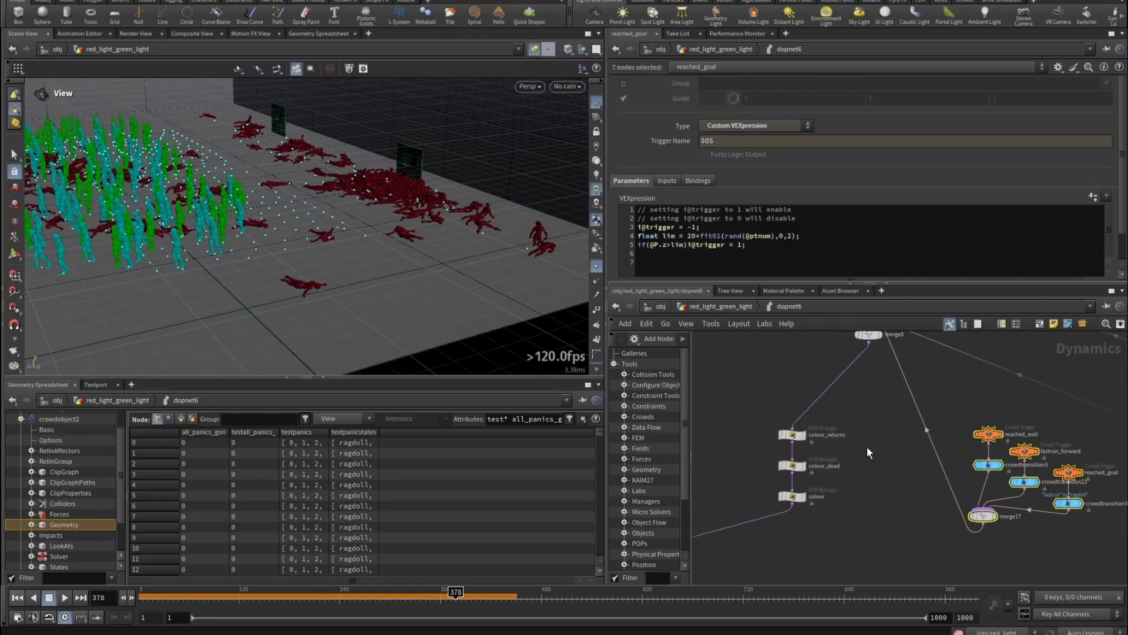
scroll(831, 448, "up", 5)
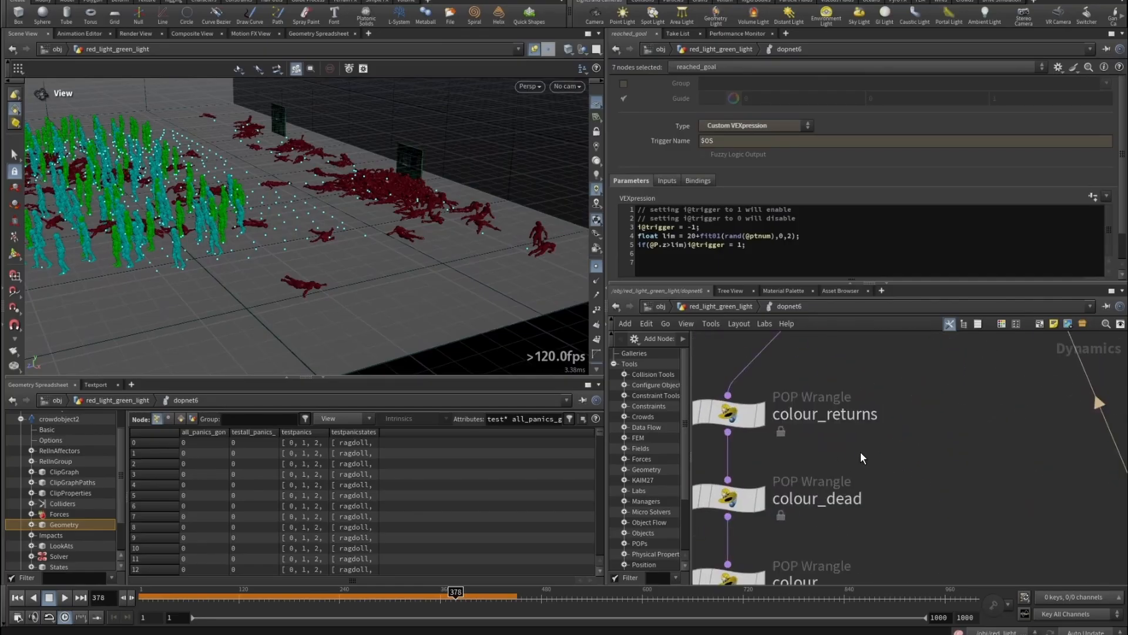
middle_click_drag(860, 454, 940, 465)
left_click_drag(922, 458, 702, 399)
middle_click_drag(912, 461, 937, 420)
left_click_drag(946, 425, 767, 490)
middle_click_drag(895, 491, 945, 411)
left_click_drag(996, 452, 825, 531)
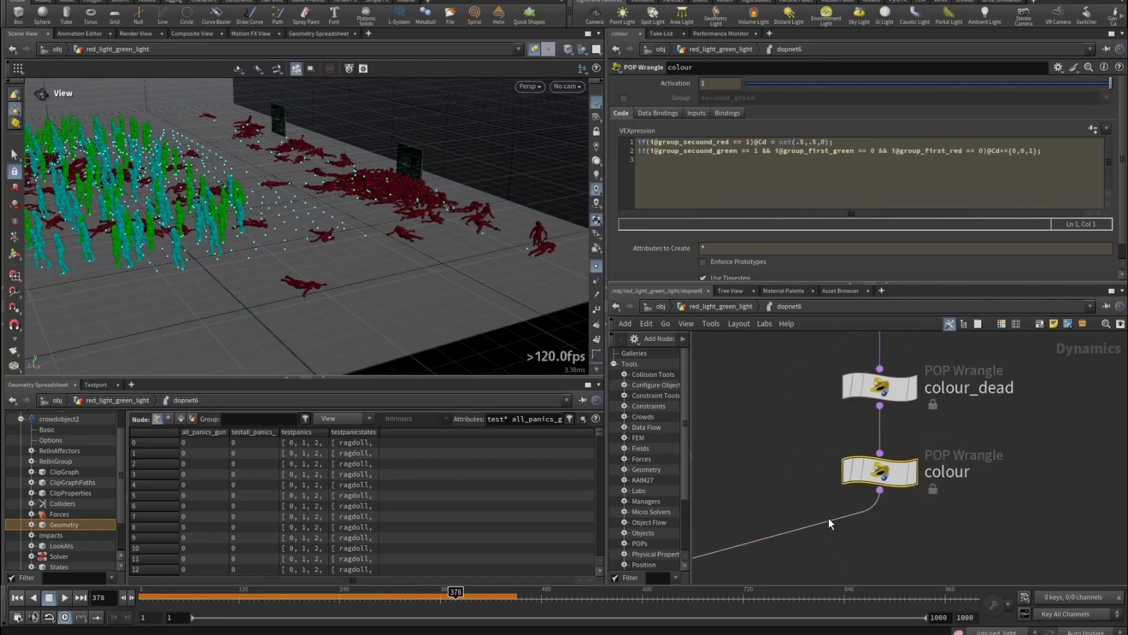
- Locate the steering force chain in dopnet6 and show the parameters of popsteerobstacle1_doll
scroll(826, 514, "down", 6)
middle_click_drag(767, 469, 979, 530)
scroll(978, 530, "down", 5)
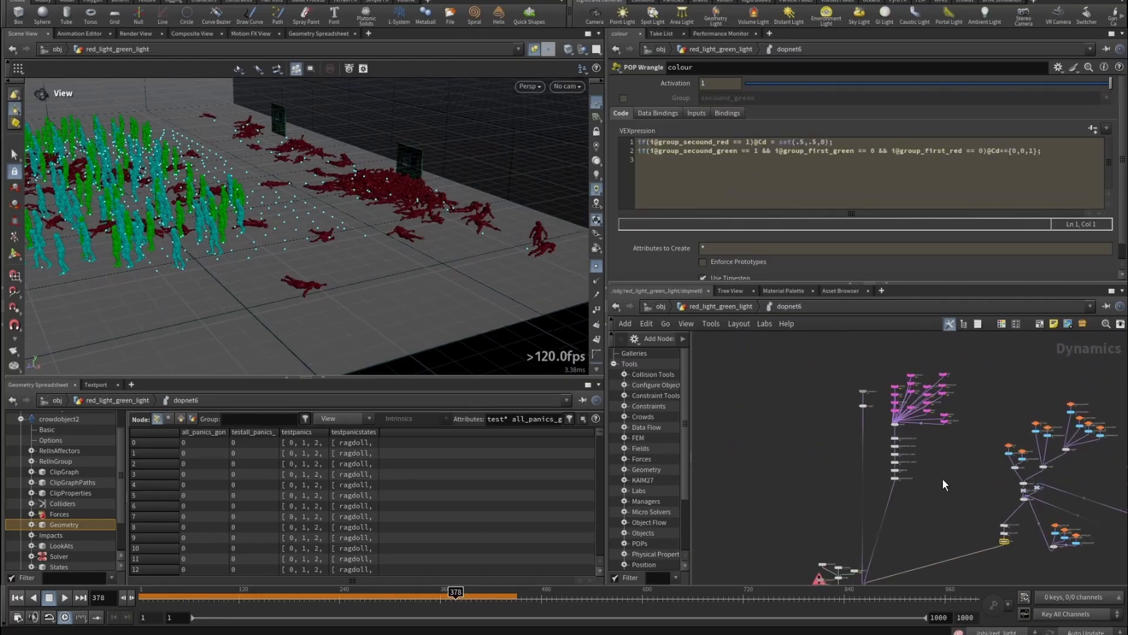
scroll(942, 478, "up", 5)
middle_click_drag(852, 400, 875, 377)
scroll(867, 474, "down", 5)
scroll(874, 377, "up", 6)
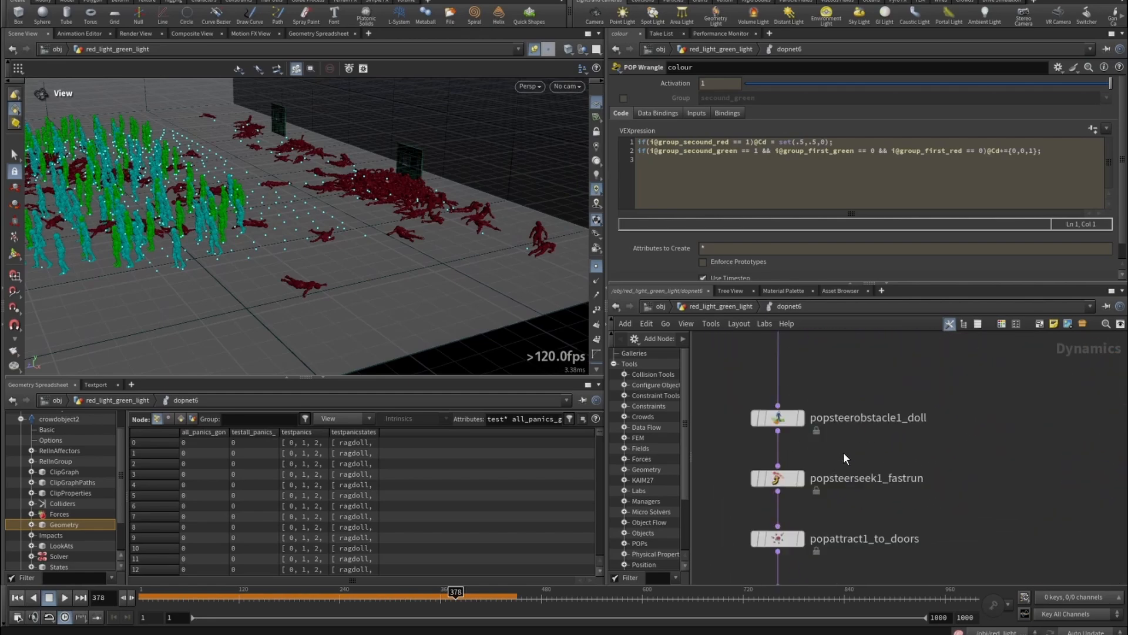
scroll(844, 452, "up", 3)
middle_click_drag(868, 439, 922, 470)
left_click_drag(950, 398, 767, 469)
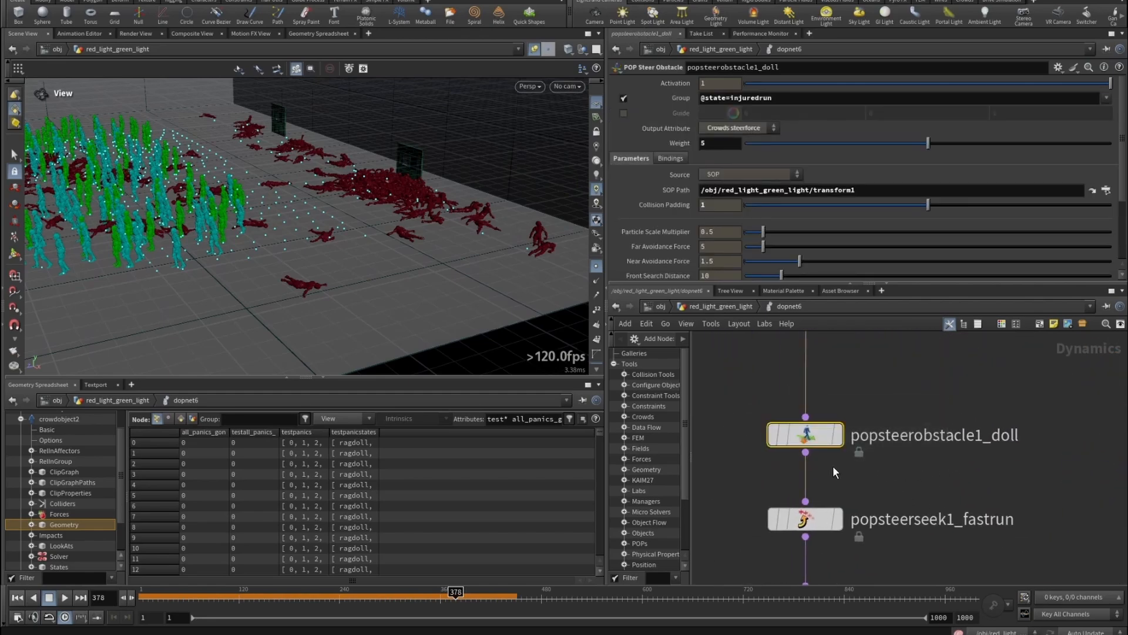
left_click_drag(411, 249, 376, 252)
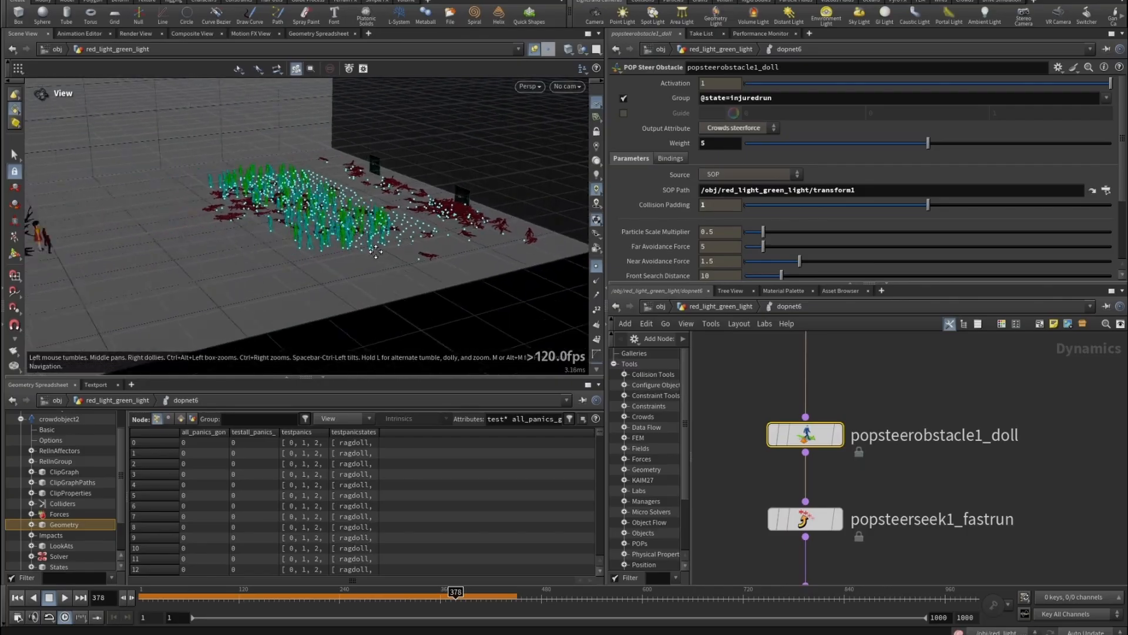
middle_click_drag(376, 252, 434, 248)
left_click_drag(435, 248, 178, 210)
right_click_drag(107, 215, 205, 195)
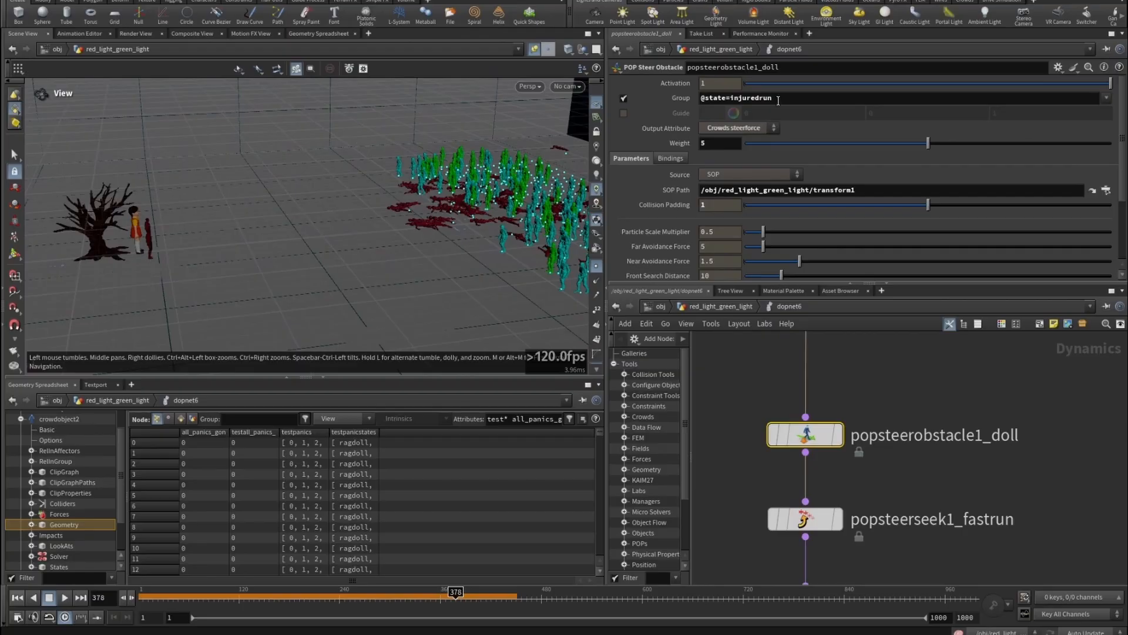
left_click_drag(778, 101, 729, 98)
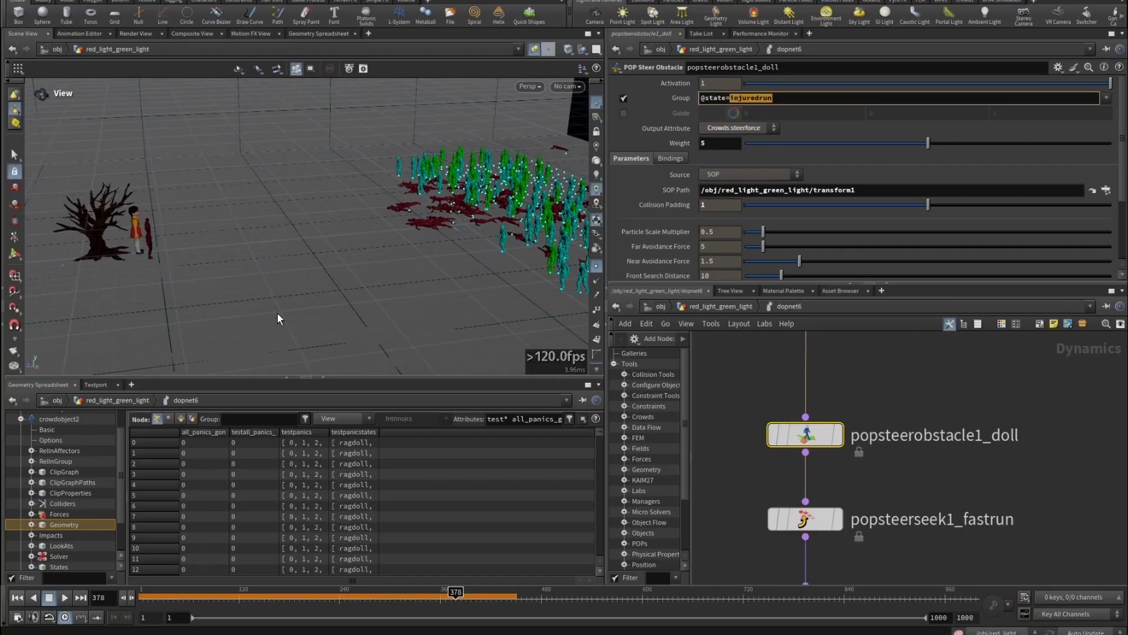
left_click(767, 98)
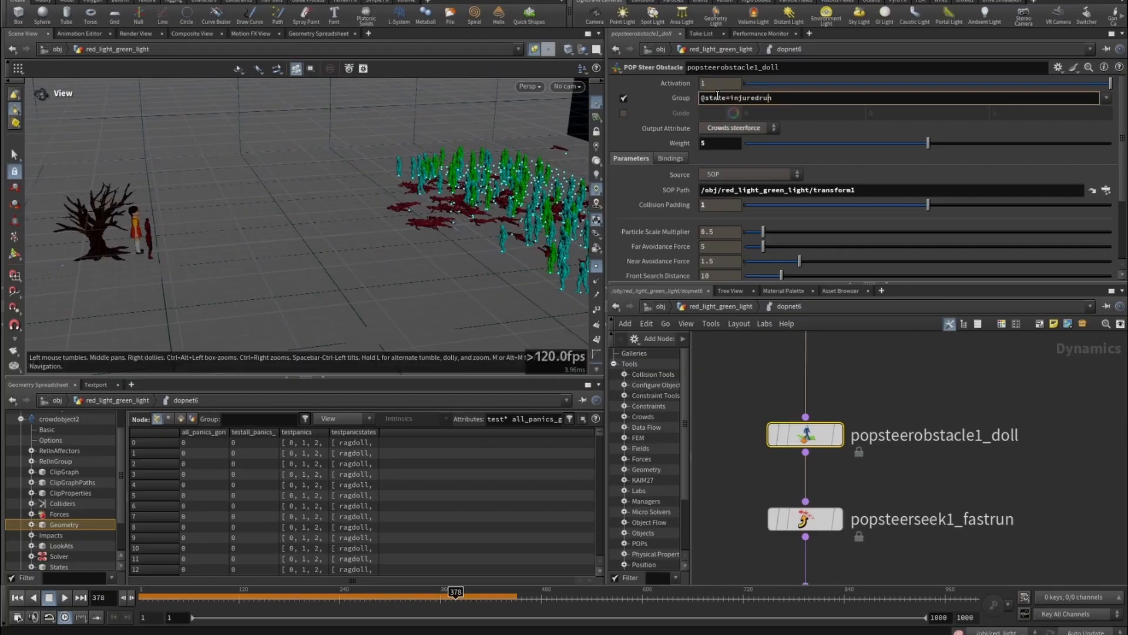
left_click_drag(728, 98, 650, 106)
left_click(722, 97)
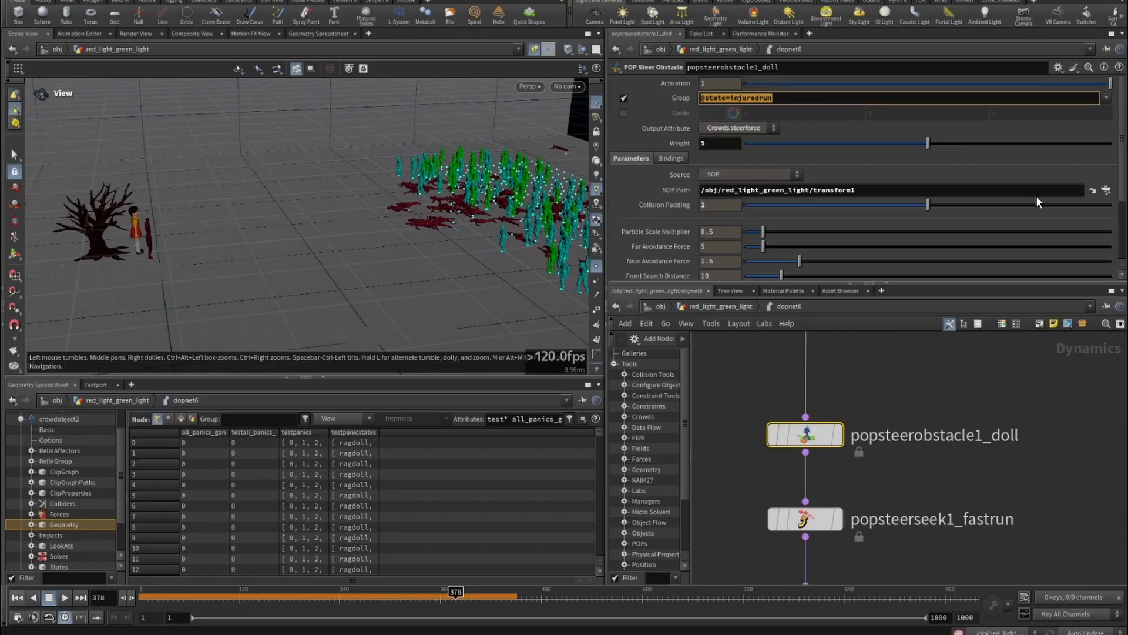
- Follow the obstacle's SOP path to transform1, inspect its tree and doll geometry, and return to dopnet6
left_click(1092, 191)
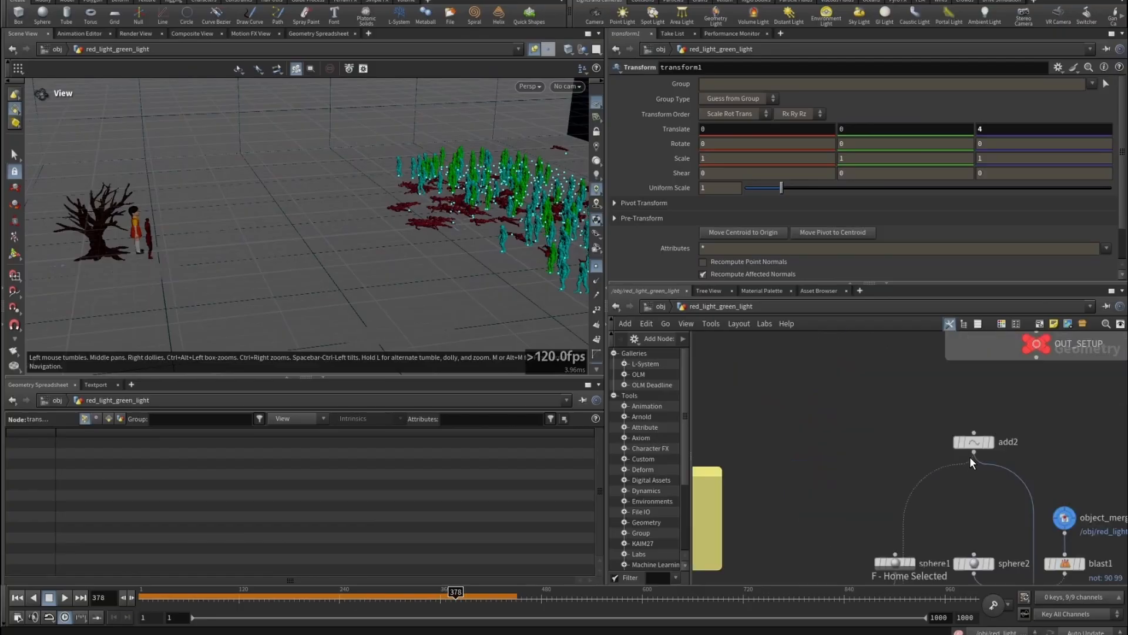
scroll(937, 475, "down", 8)
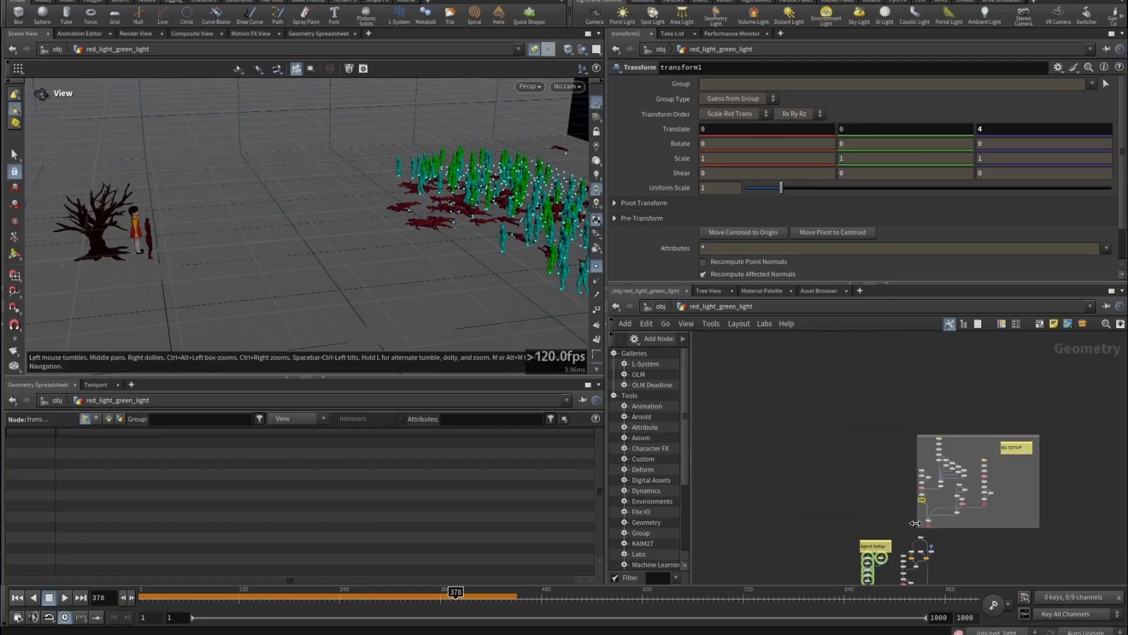
scroll(927, 511, "up", 8)
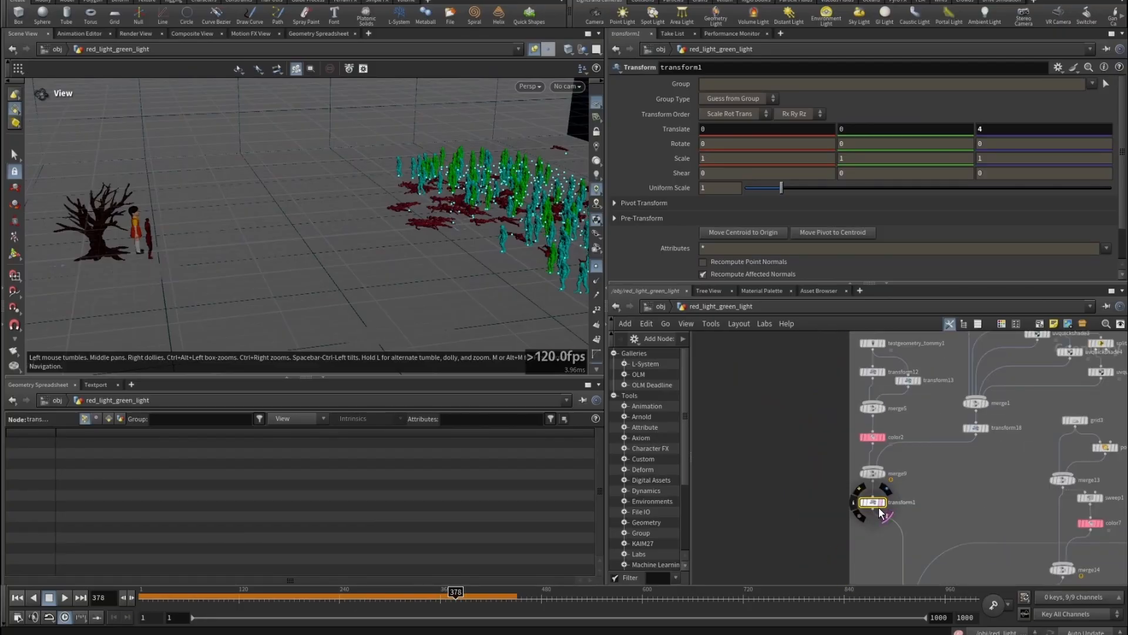
left_click_drag(311, 237, 338, 234)
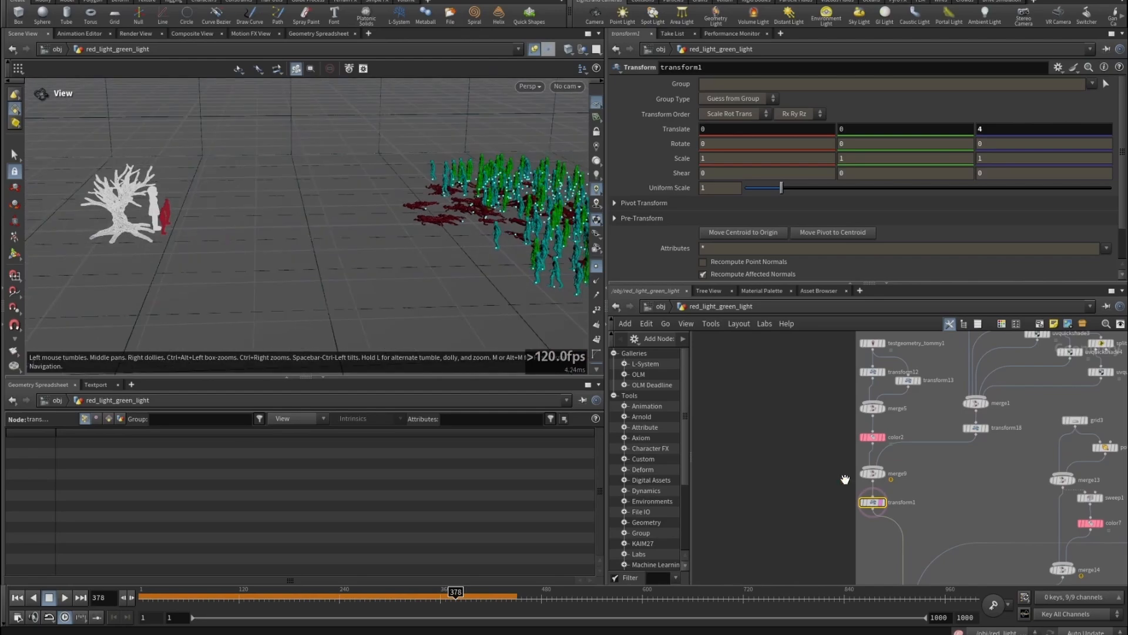
scroll(883, 413, "down", 8)
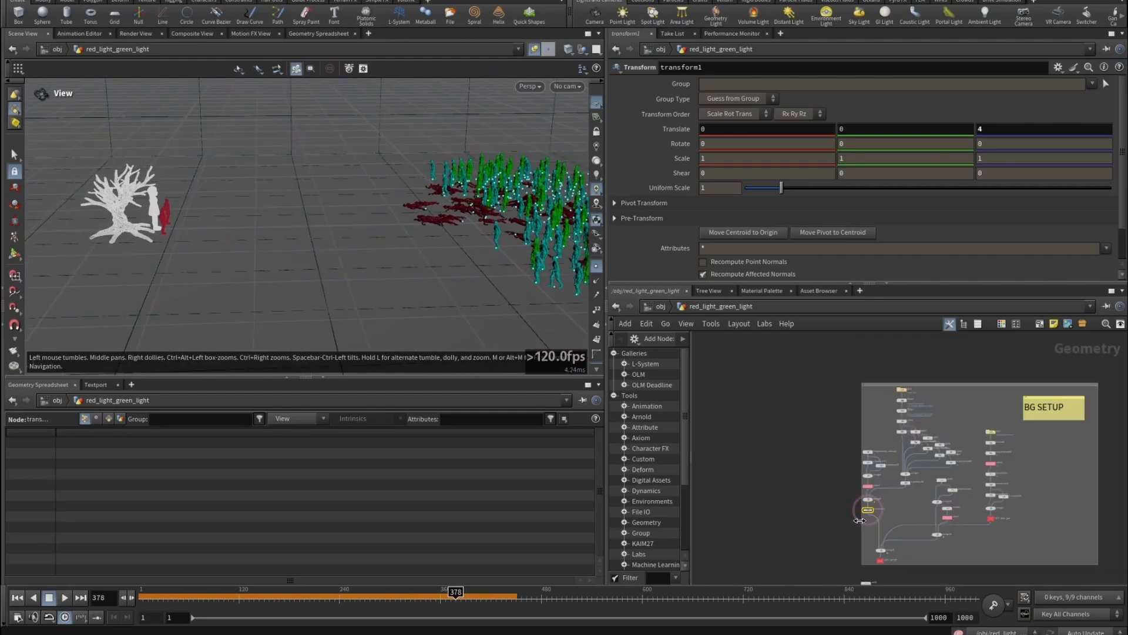
left_click(616, 307)
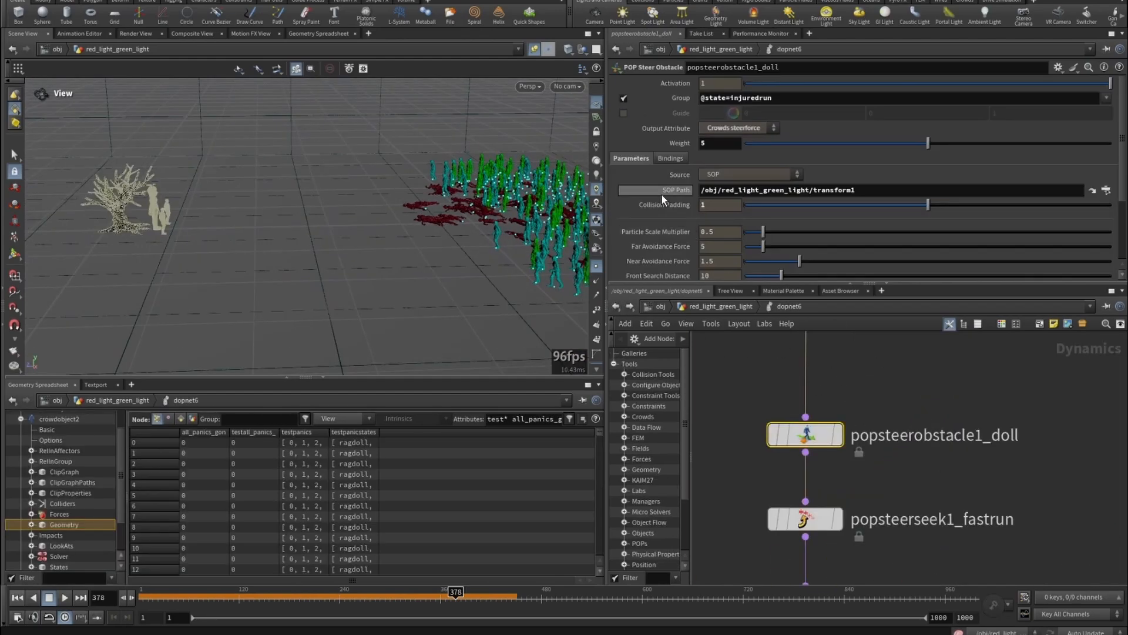
- Show the parameters of popsteerseek1_fastrun and enlarge the parameter area to read its whole goal VEXpression
scroll(662, 192, "down", 3)
middle_click_drag(966, 513, 1007, 467)
left_click_drag(1008, 426, 781, 496)
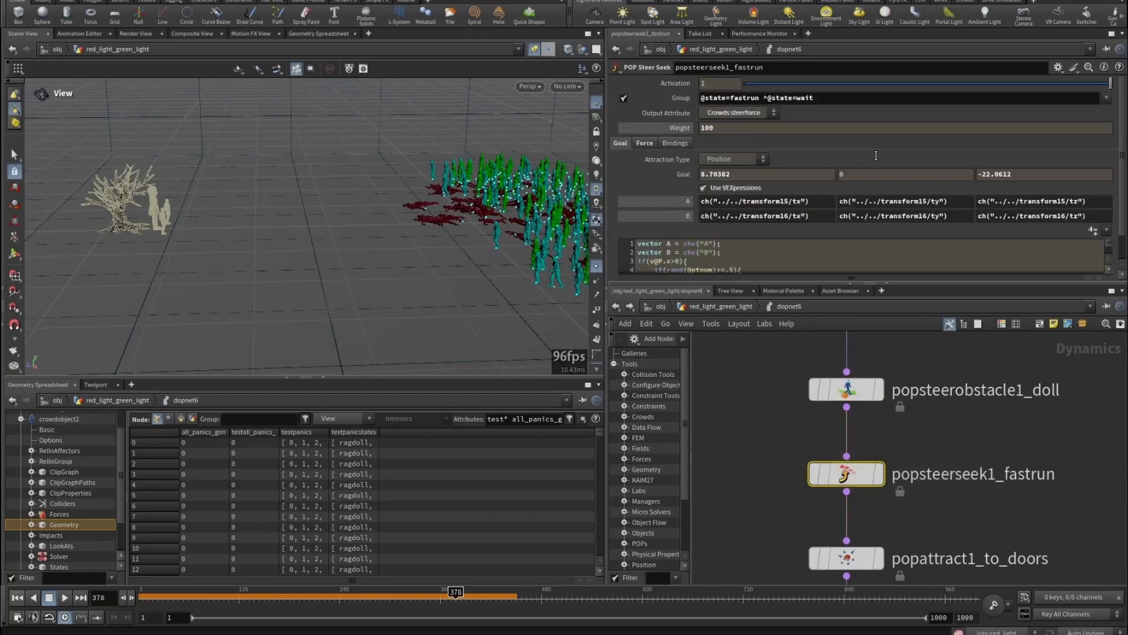
scroll(682, 209, "down", 1)
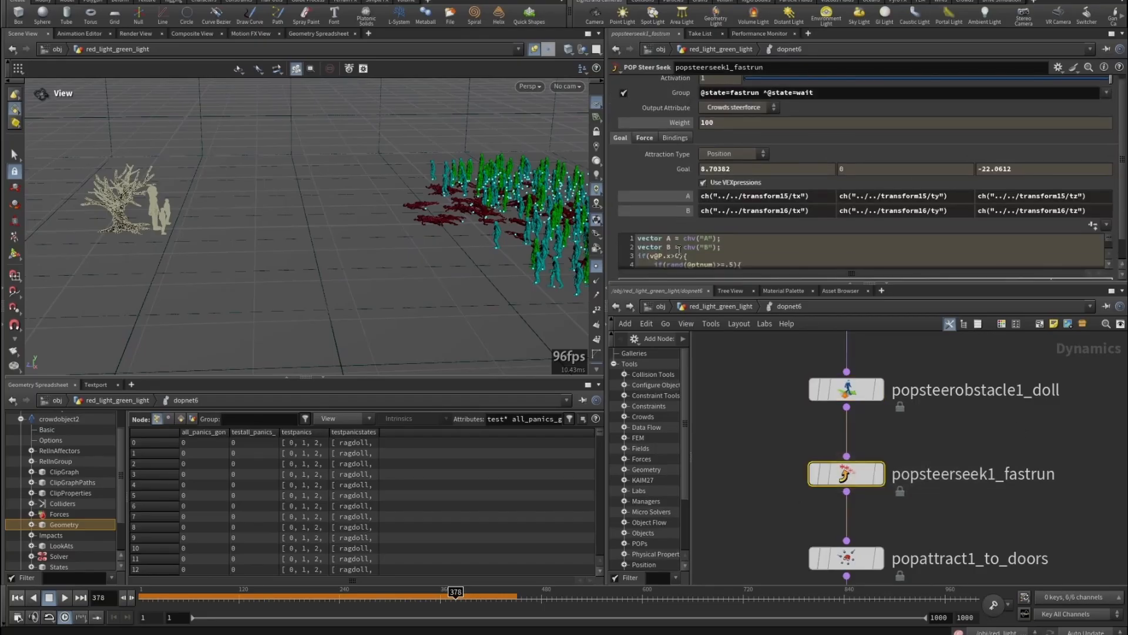
left_click_drag(681, 283, 681, 391)
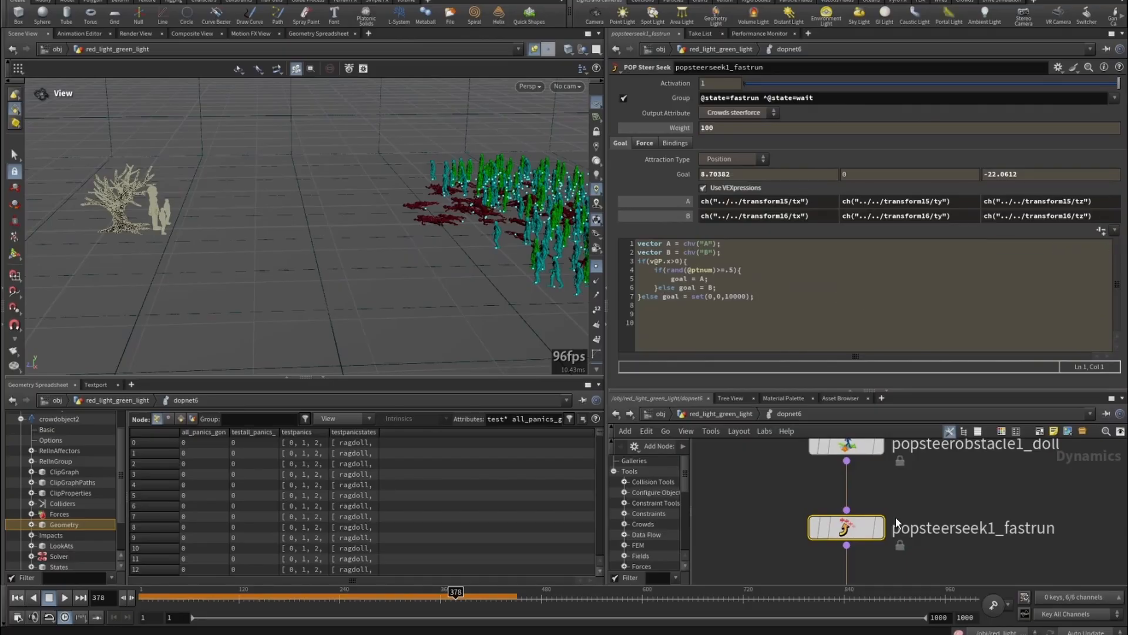
- Add a POP Steer Seek node branching off the output of popsteerobstacle1_doll
middle_click_drag(896, 522, 999, 529)
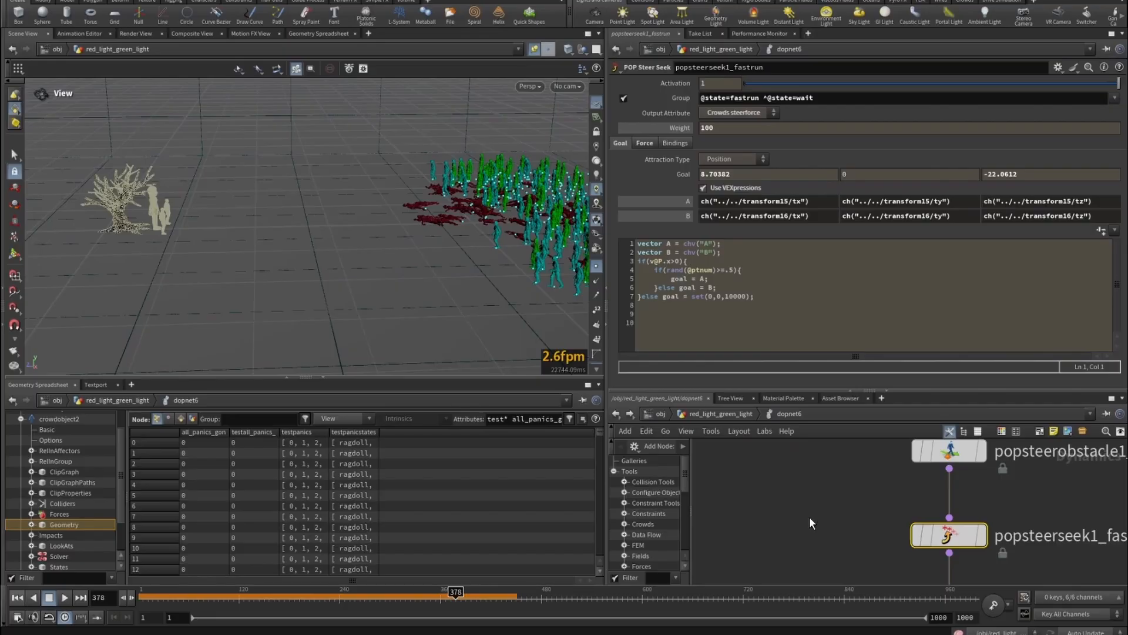
left_click(949, 469)
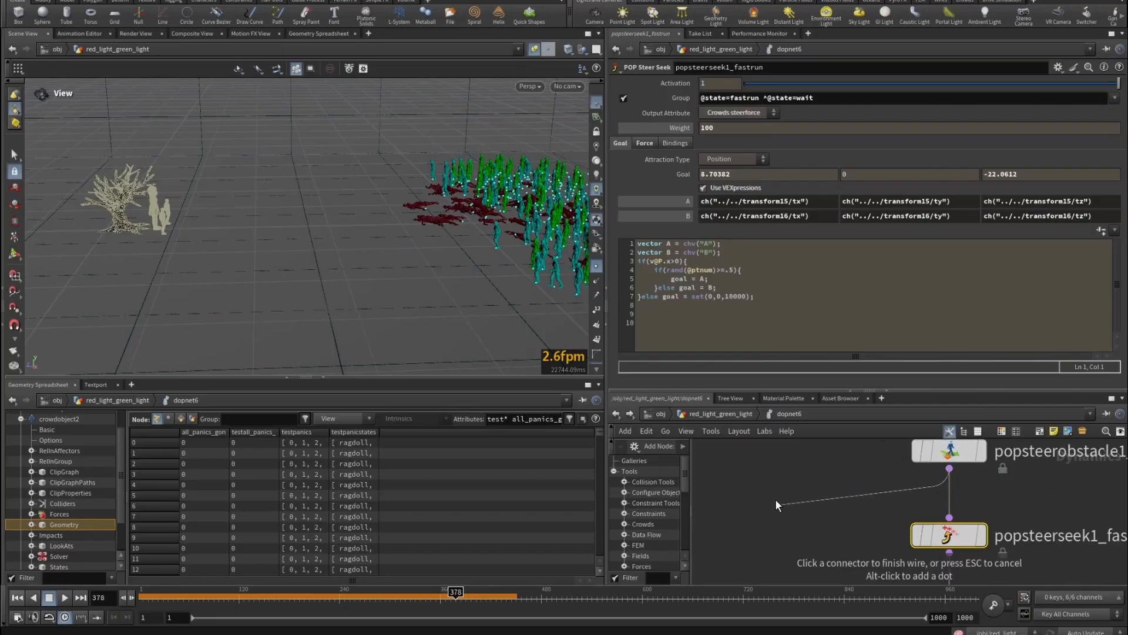
key("Tab")
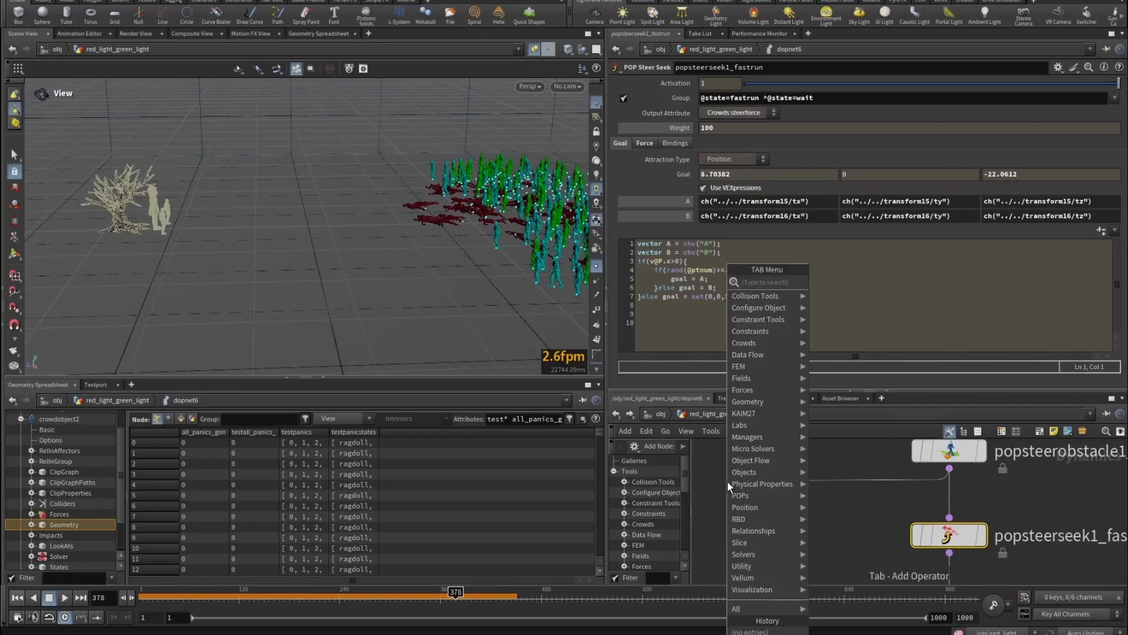
type("seek")
key("Return")
key("Return")
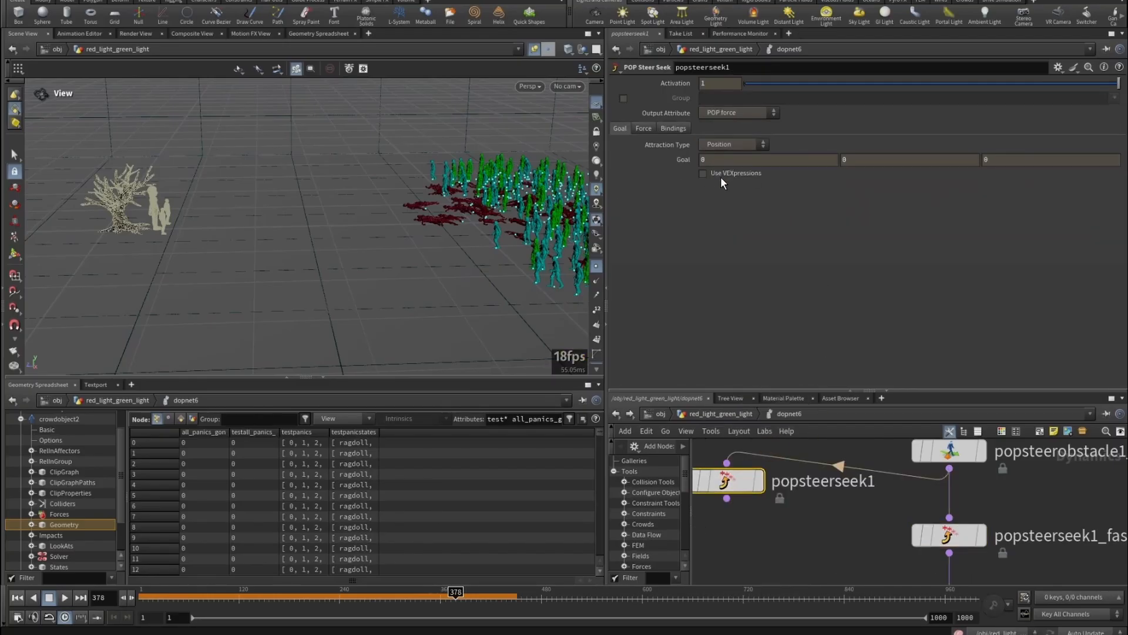
- Enable VEXpressions on popsteerseek1 and load the Randomize Goal Position per Particle preset
left_click(703, 173)
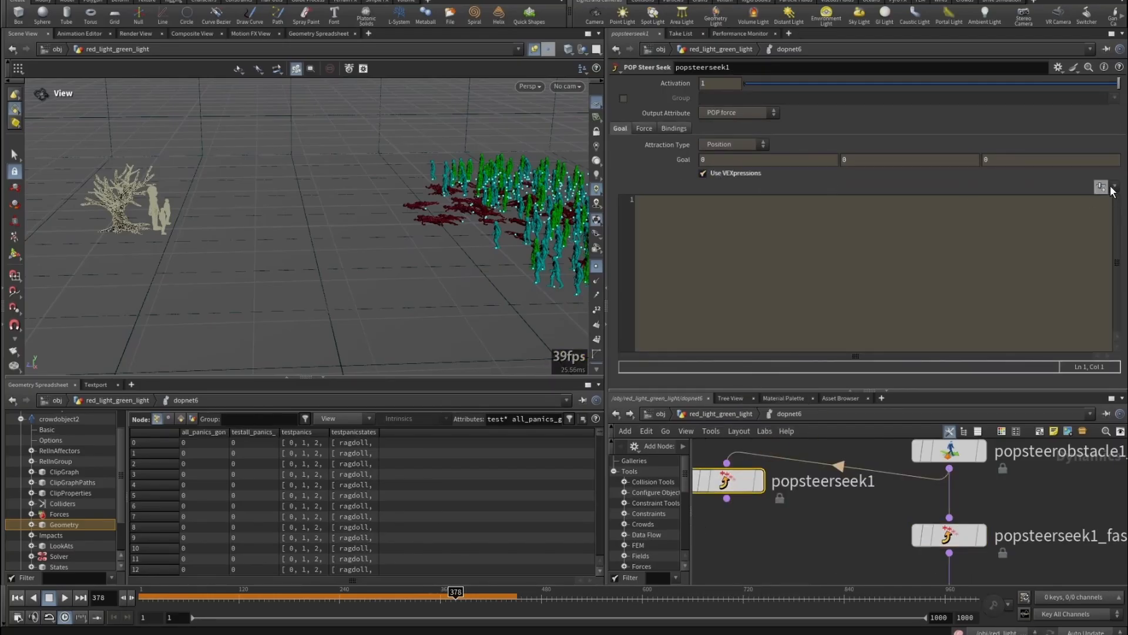
left_click(1113, 187)
left_click(1100, 203)
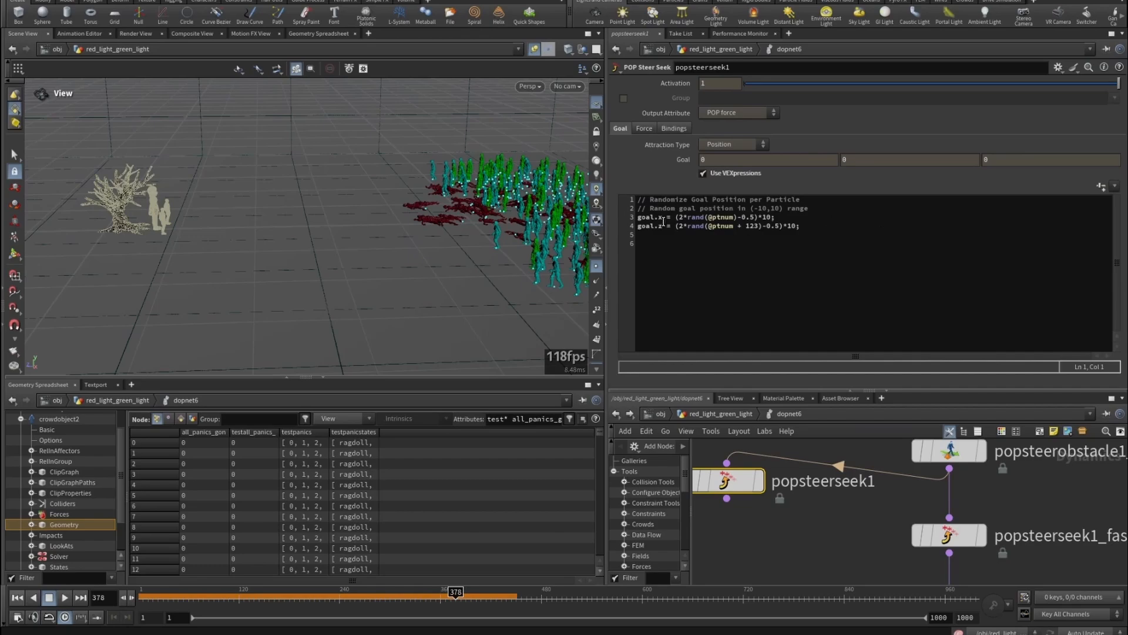
mouse_move(662, 219)
left_mouse_down()
mouse_move(635, 217)
mouse_move(643, 225)
left_mouse_up()
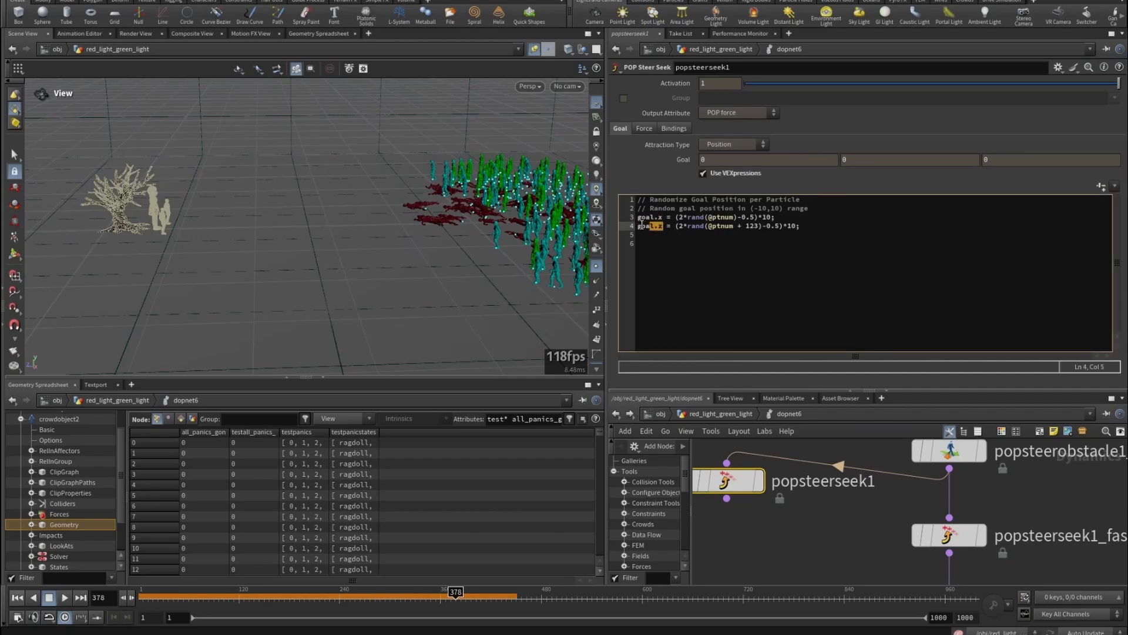
- Examine chv("A") in popsteerseek1_fastrun's VEXpression and look at the crowd and the back wall in the viewport
left_click_drag(801, 514, 1088, 565)
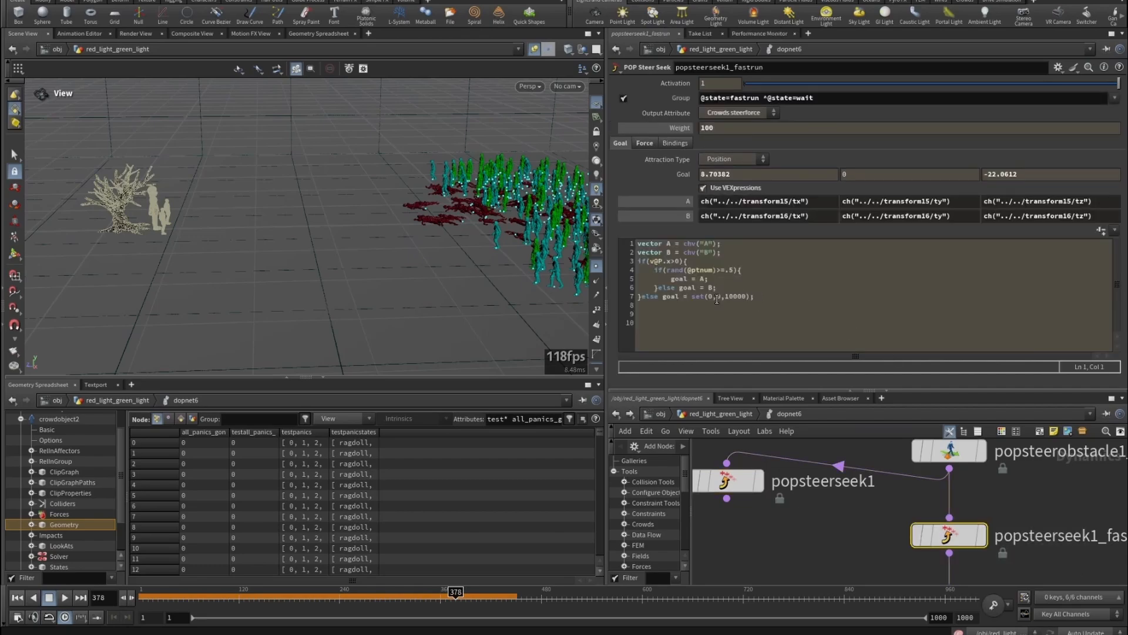
left_click(716, 243)
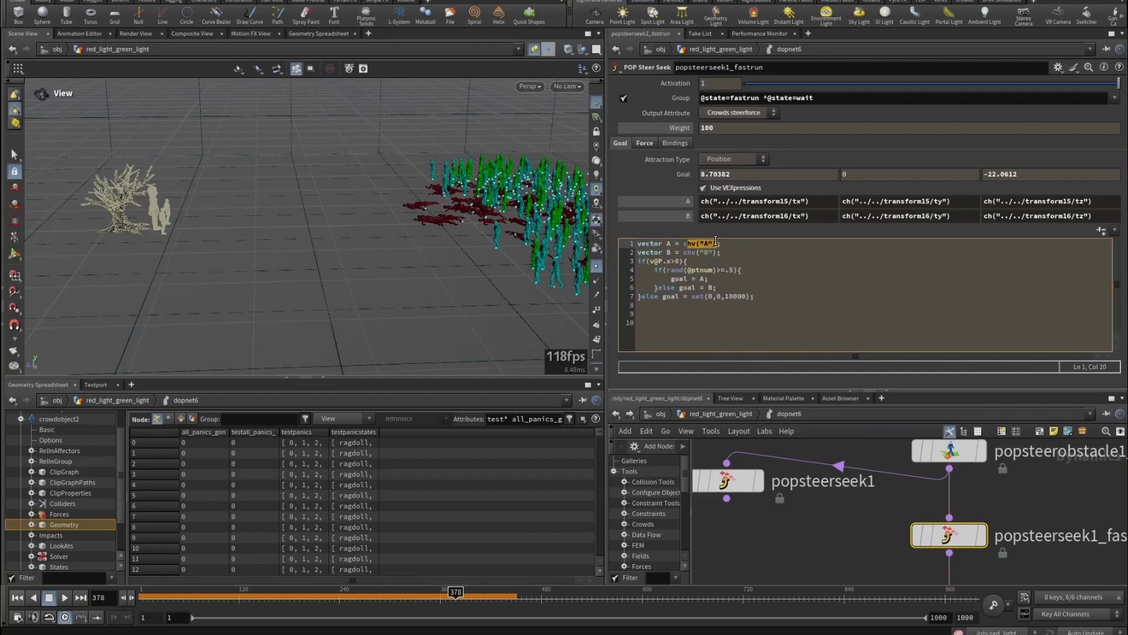
left_click_drag(351, 194, 462, 197)
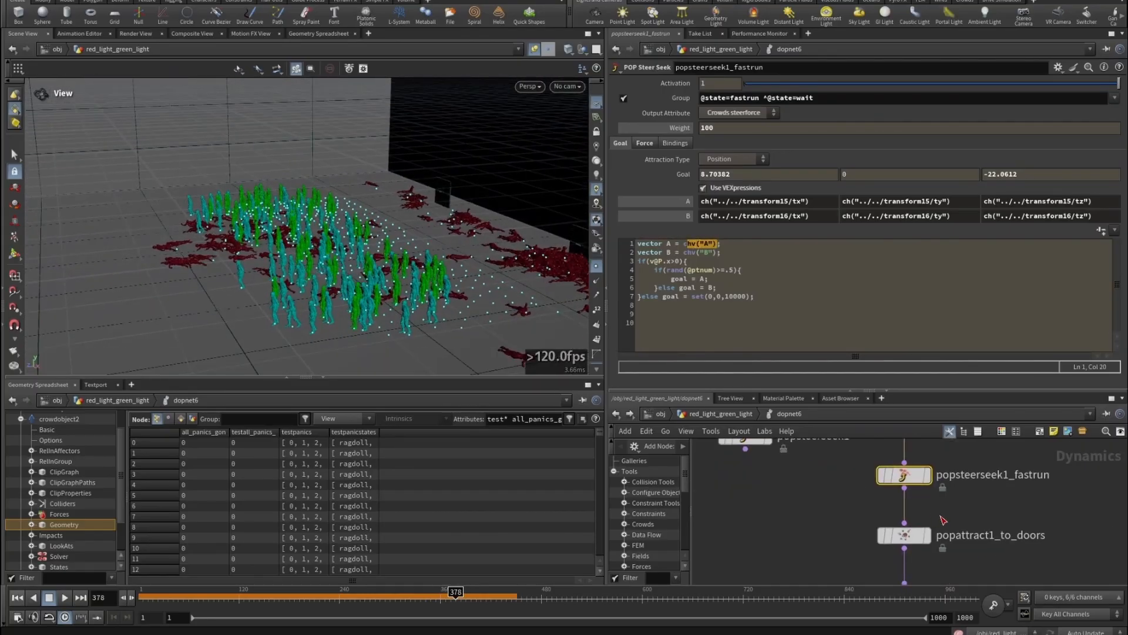
- Show the goal settings and VEXpression of popattract1_to_doors
middle_click_drag(976, 520, 975, 489)
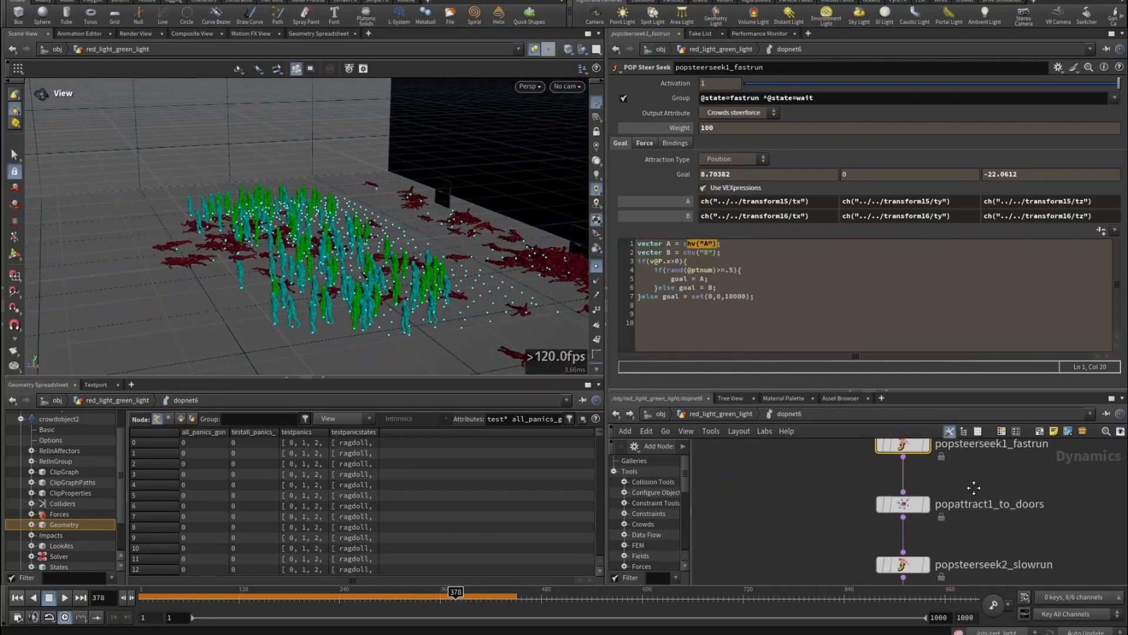
left_click_drag(995, 486, 787, 536)
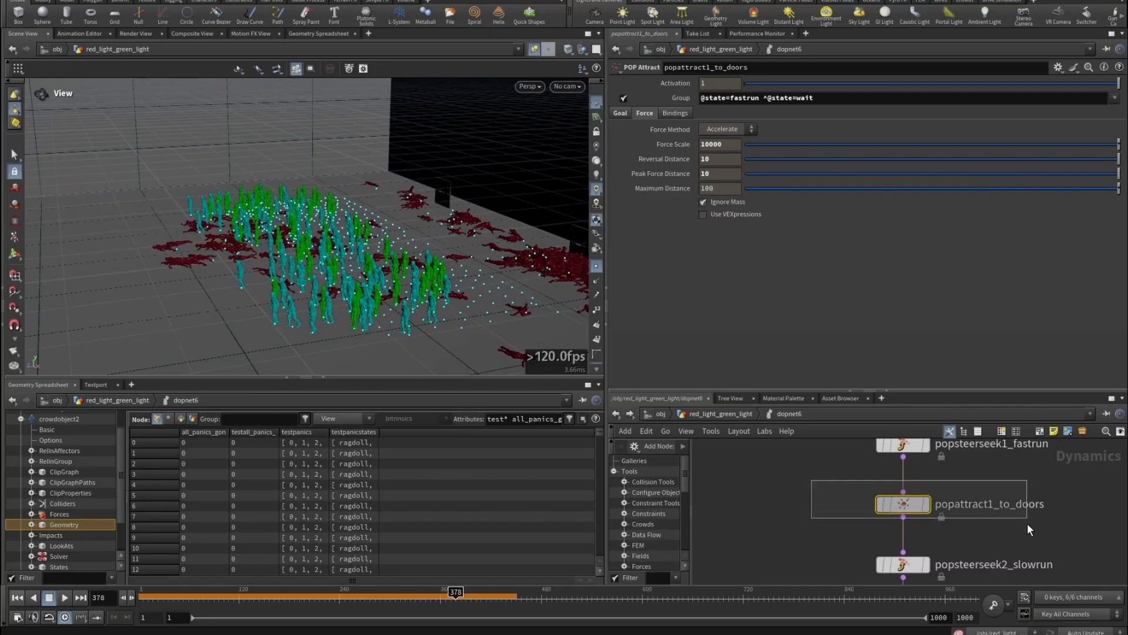
left_click(621, 113)
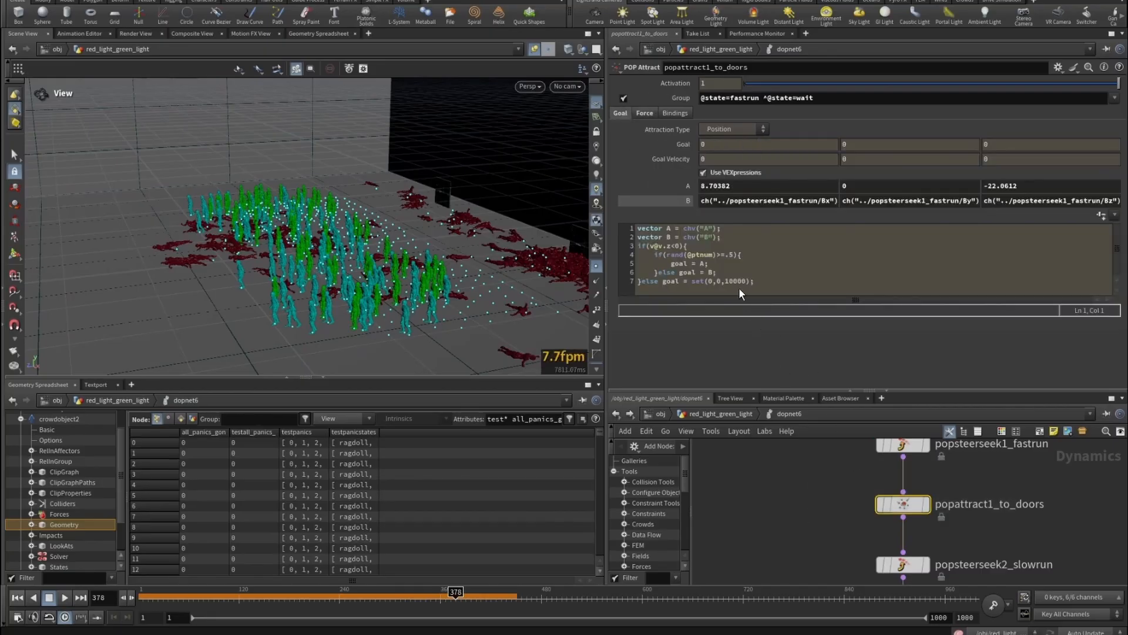
- Show the force settings of popsteerseek2_slowrun
middle_click_drag(990, 546, 983, 480)
left_click_drag(997, 473, 830, 518)
left_click(643, 143)
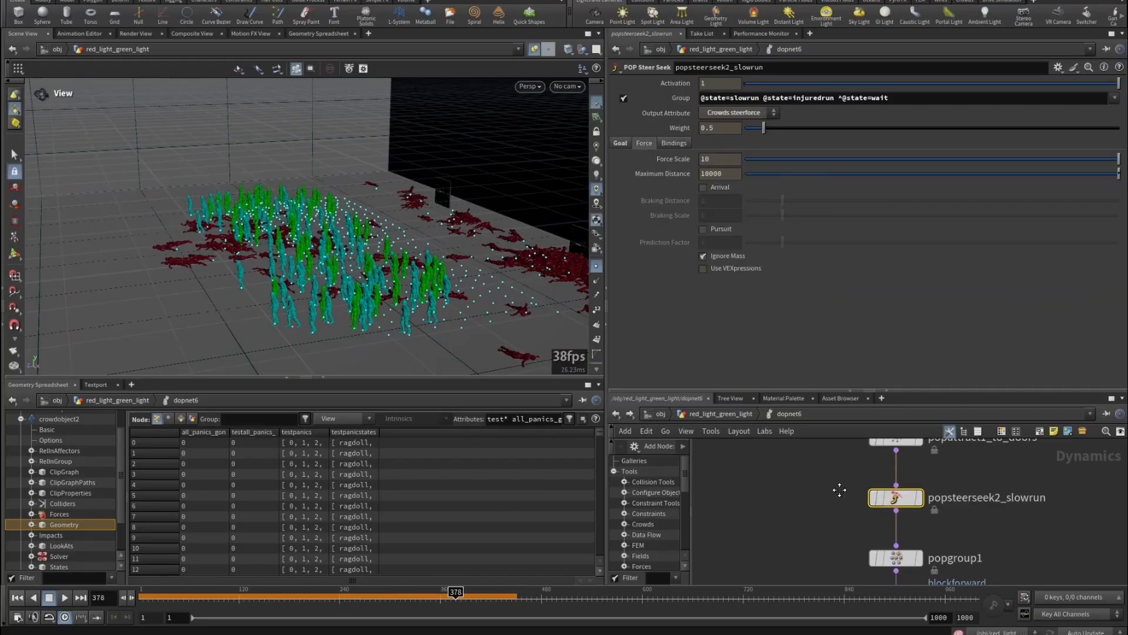
- View the blockforward rule on popgroup1 and the parameters of popsteerobstacle2 below it
middle_click_drag(840, 489, 826, 436)
left_click_drag(812, 497, 1046, 541)
middle_click_drag(978, 536, 983, 471)
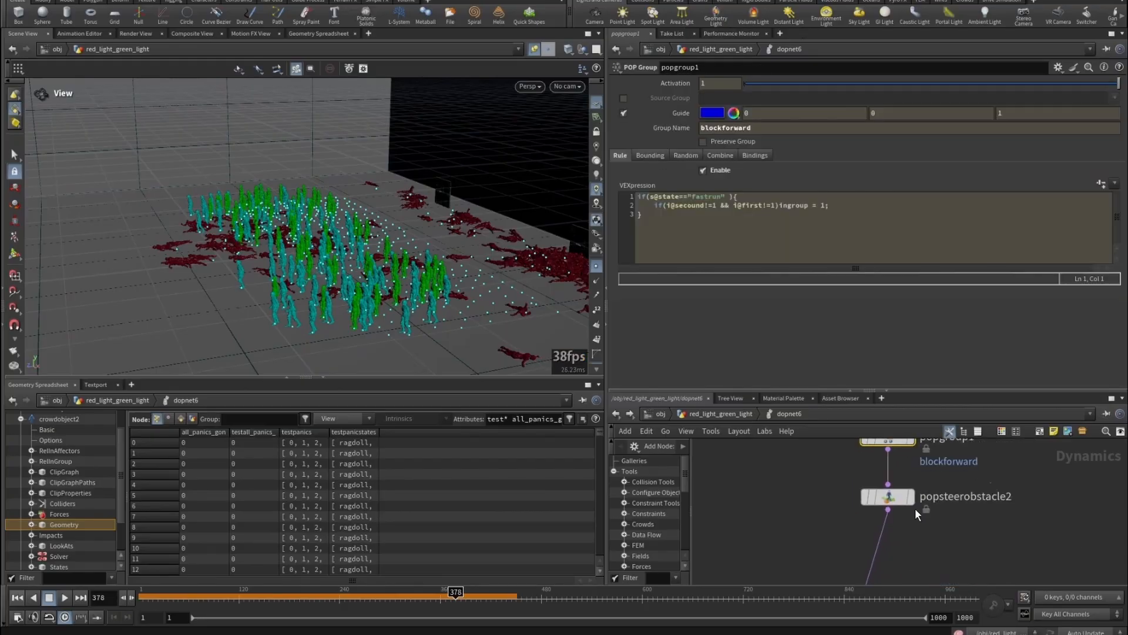
left_click(908, 501)
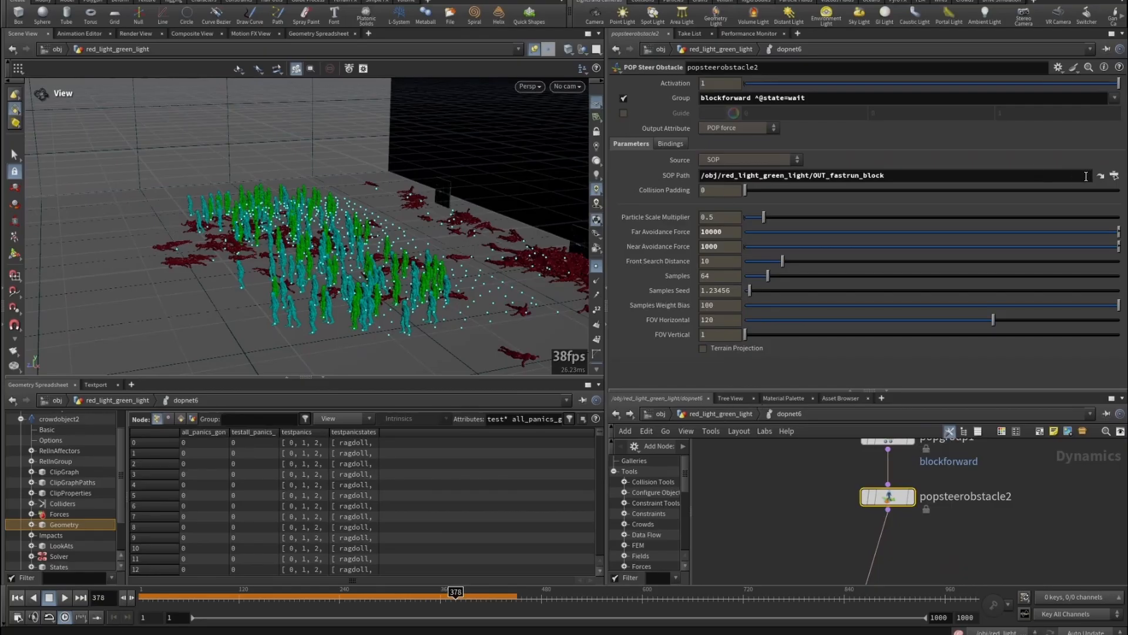
- Leave dopnet6 for the red_light_green_light network and show the colour_state subnetwork after the file cache
left_click_drag(759, 391, 770, 280)
scroll(785, 438, "down", 5)
middle_click_drag(785, 465, 926, 519)
scroll(951, 414, "down", 5)
middle_click_drag(950, 478, 921, 419)
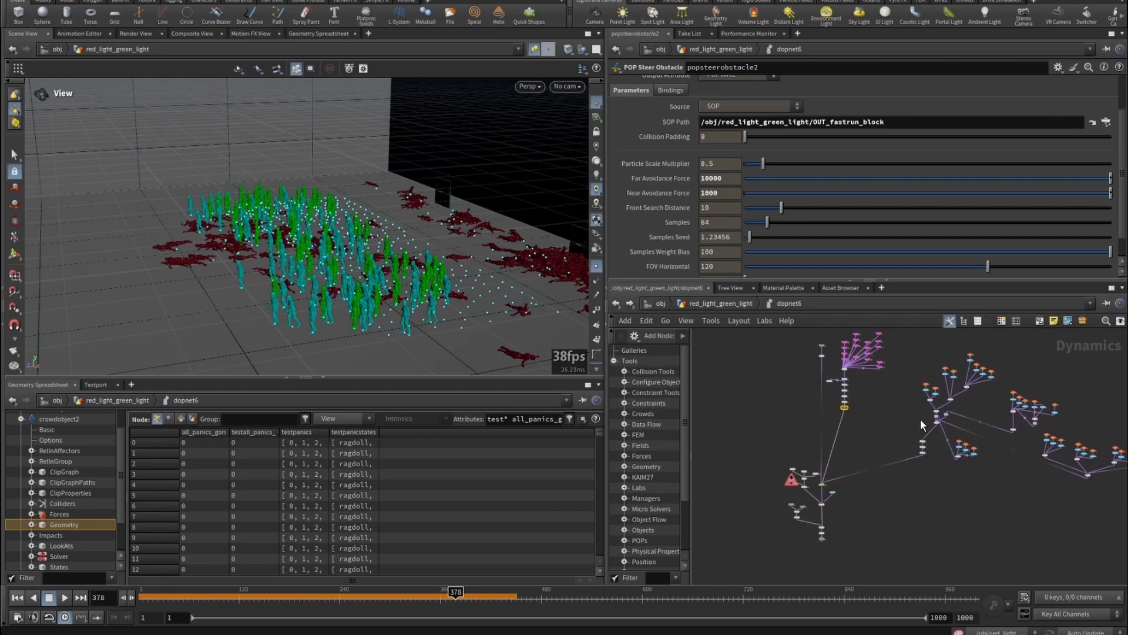
left_click(736, 304)
scroll(855, 523, "up", 5)
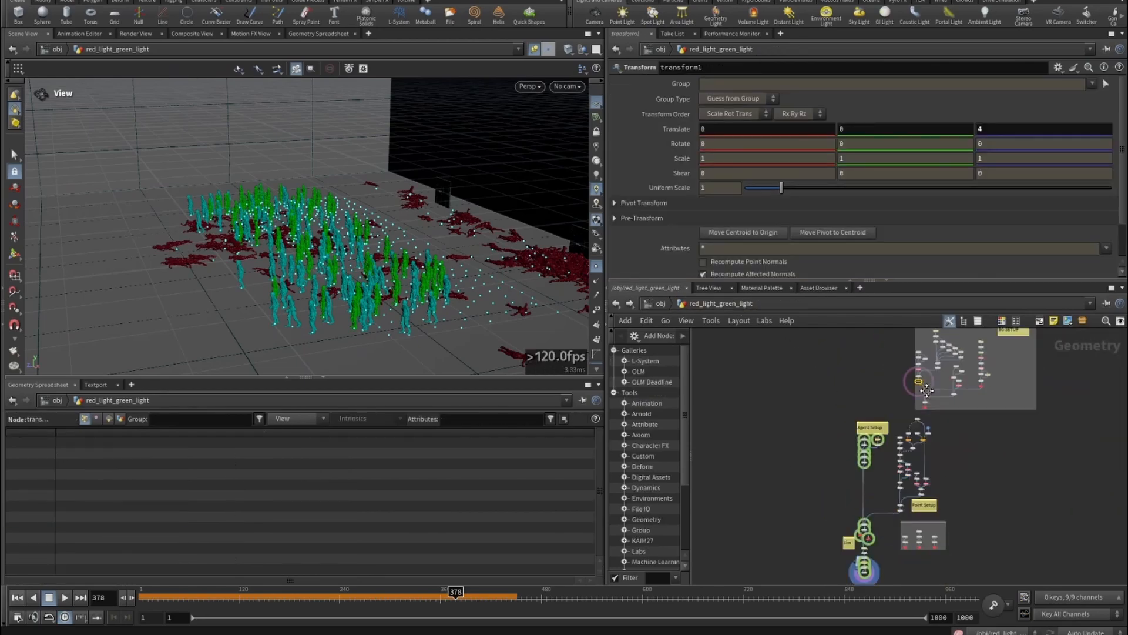
scroll(855, 523, "up", 5)
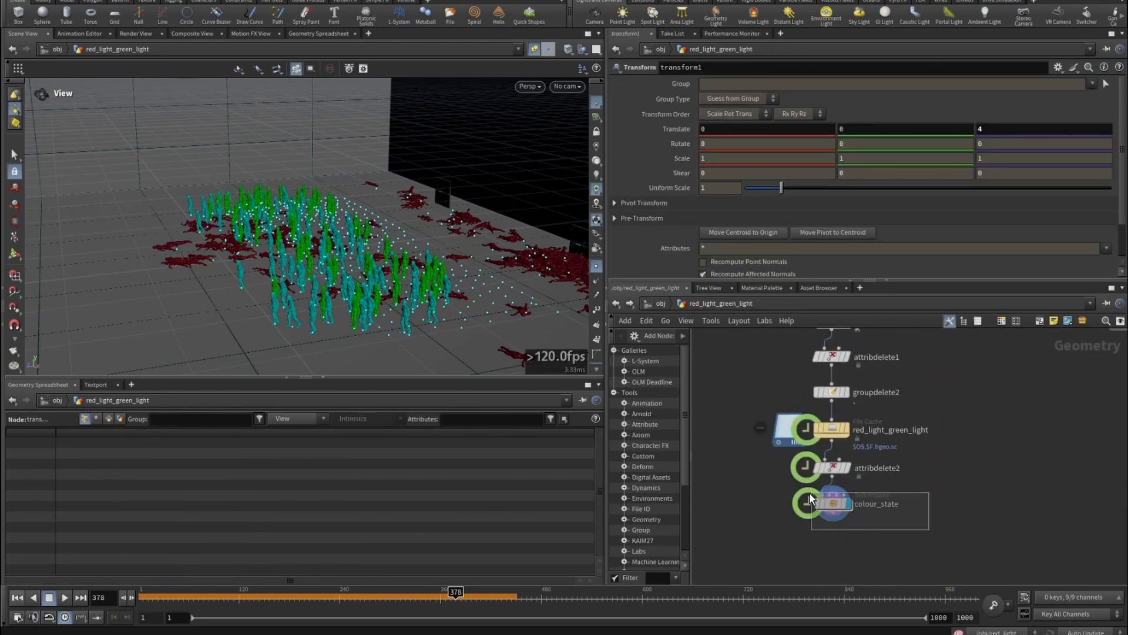
left_click(806, 498)
left_click_drag(783, 488, 754, 486)
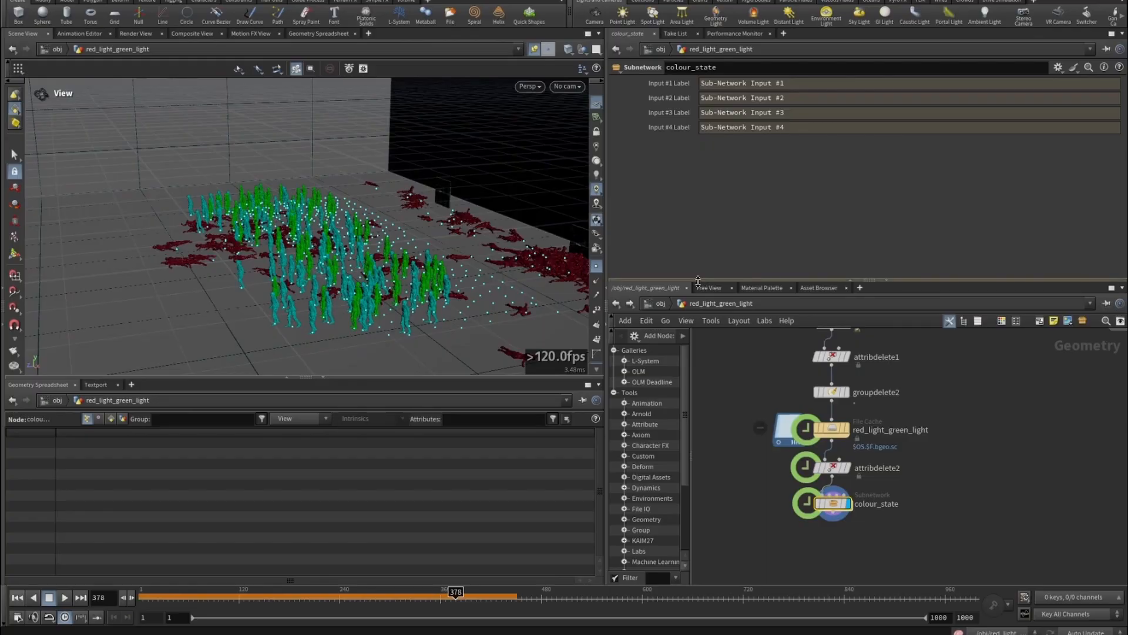
- Enlarge the network area and review the whole red_light_green_light network, from the BG setup to the sim
left_click_drag(703, 281, 703, 236)
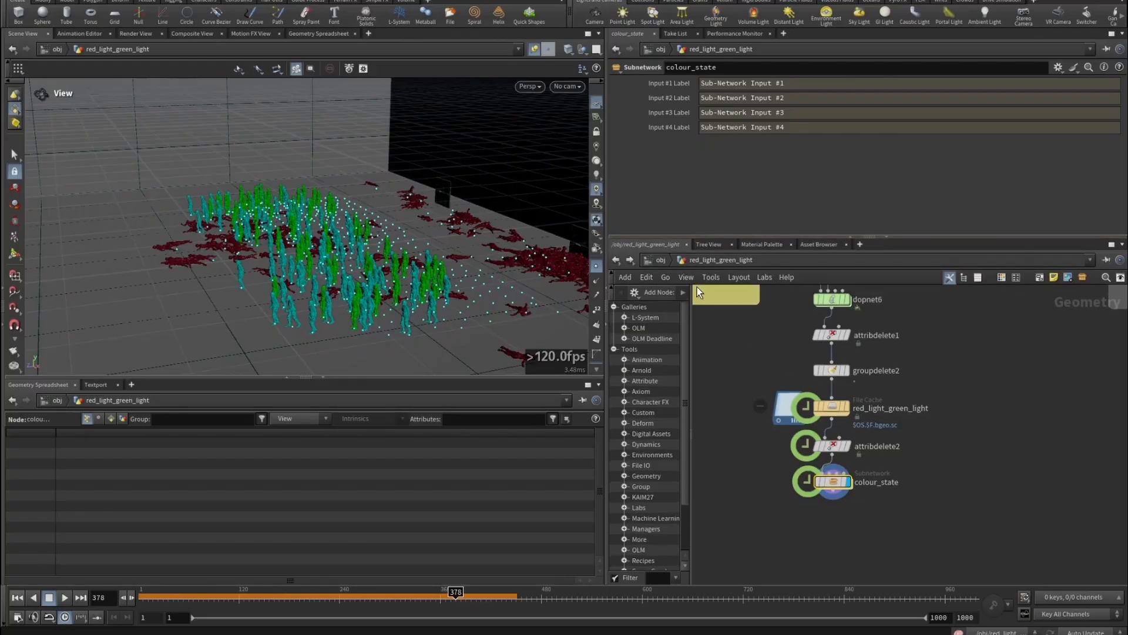
scroll(911, 412, "down", 5)
middle_click_drag(942, 394, 878, 497)
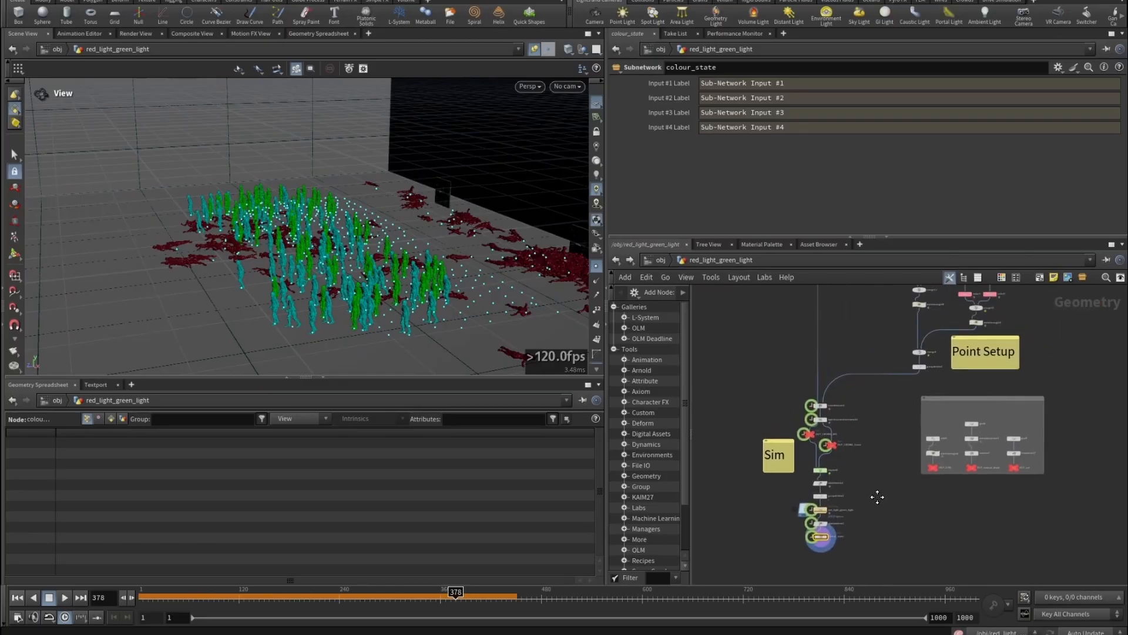
scroll(878, 497, "down", 3)
middle_click_drag(978, 363, 911, 443)
scroll(979, 410, "down", 3)
scroll(987, 409, "up", 2)
middle_click_drag(881, 483, 912, 471)
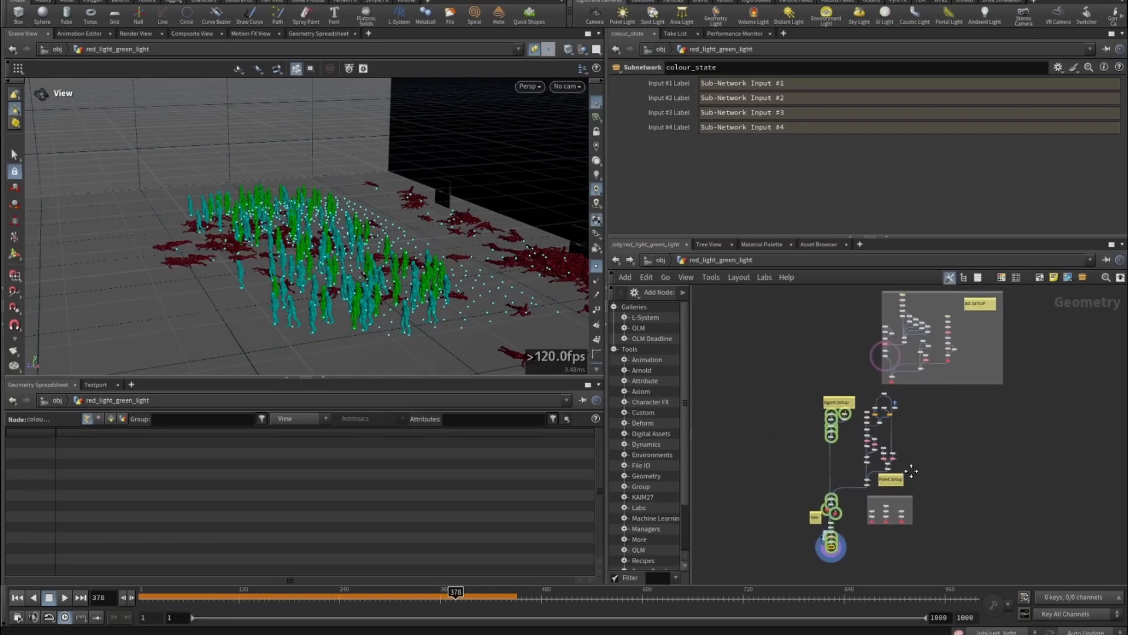